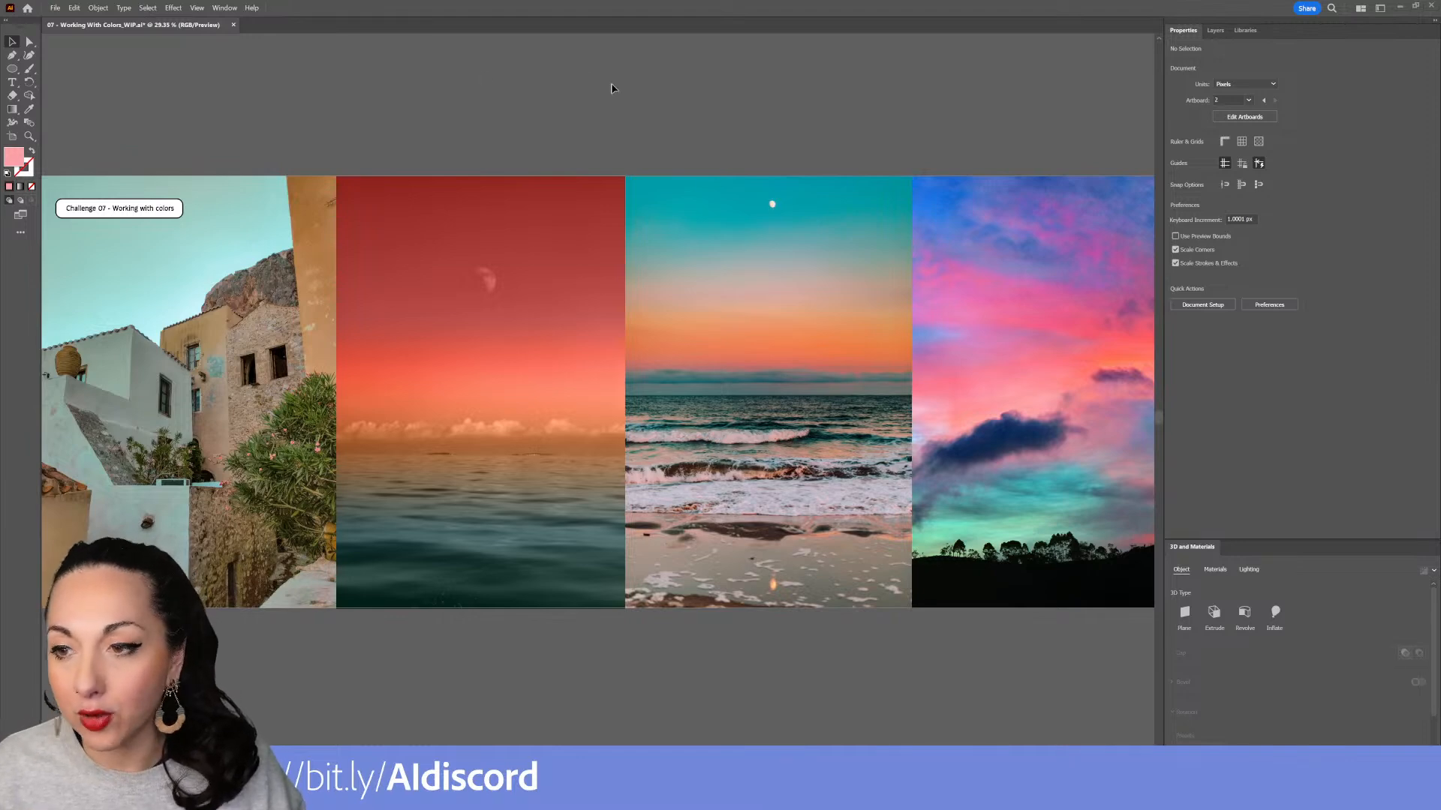
Delete the empty extra artboard beneath the duplicated sky image
left_click_drag(830, 252, 758, 231)
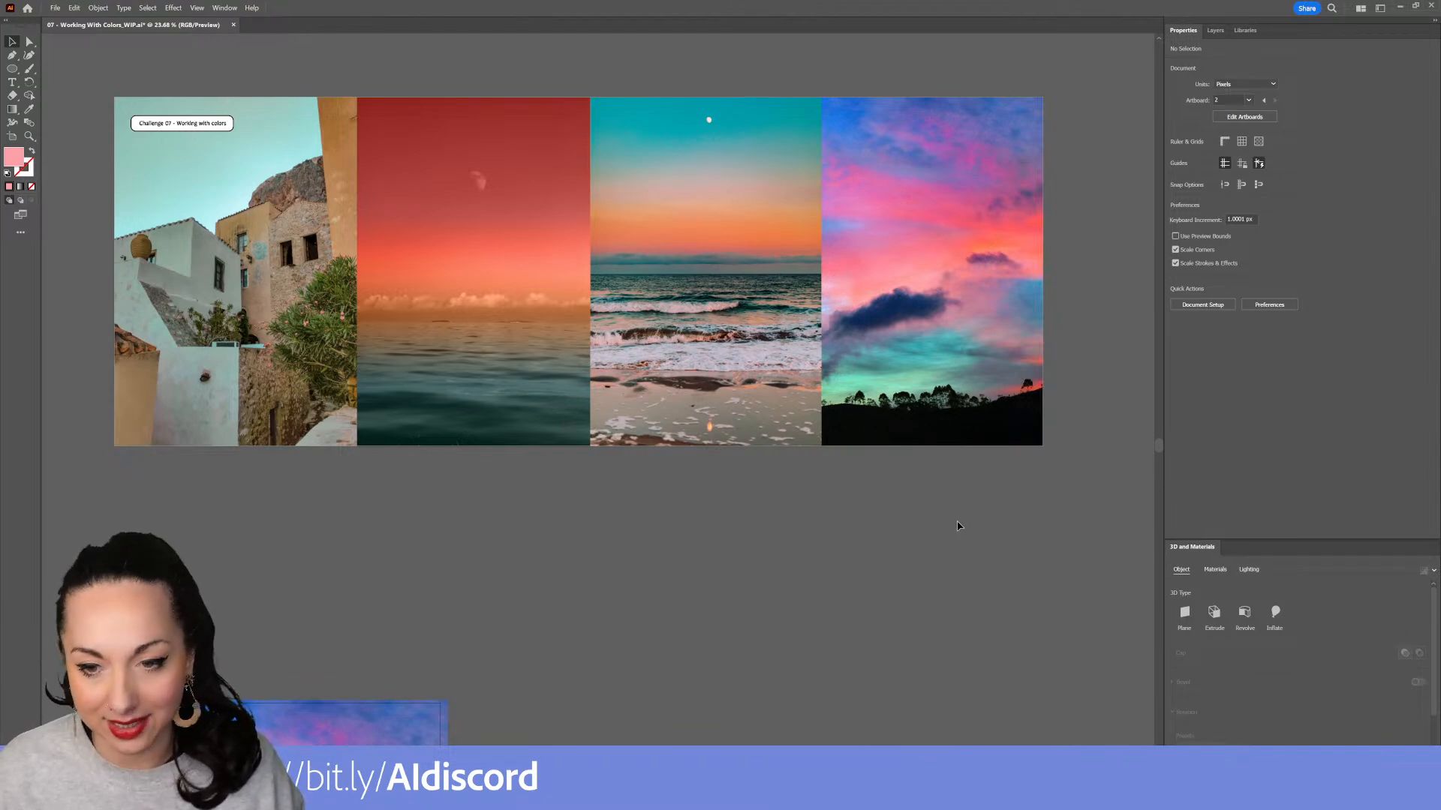
scroll(826, 483, "down", 5)
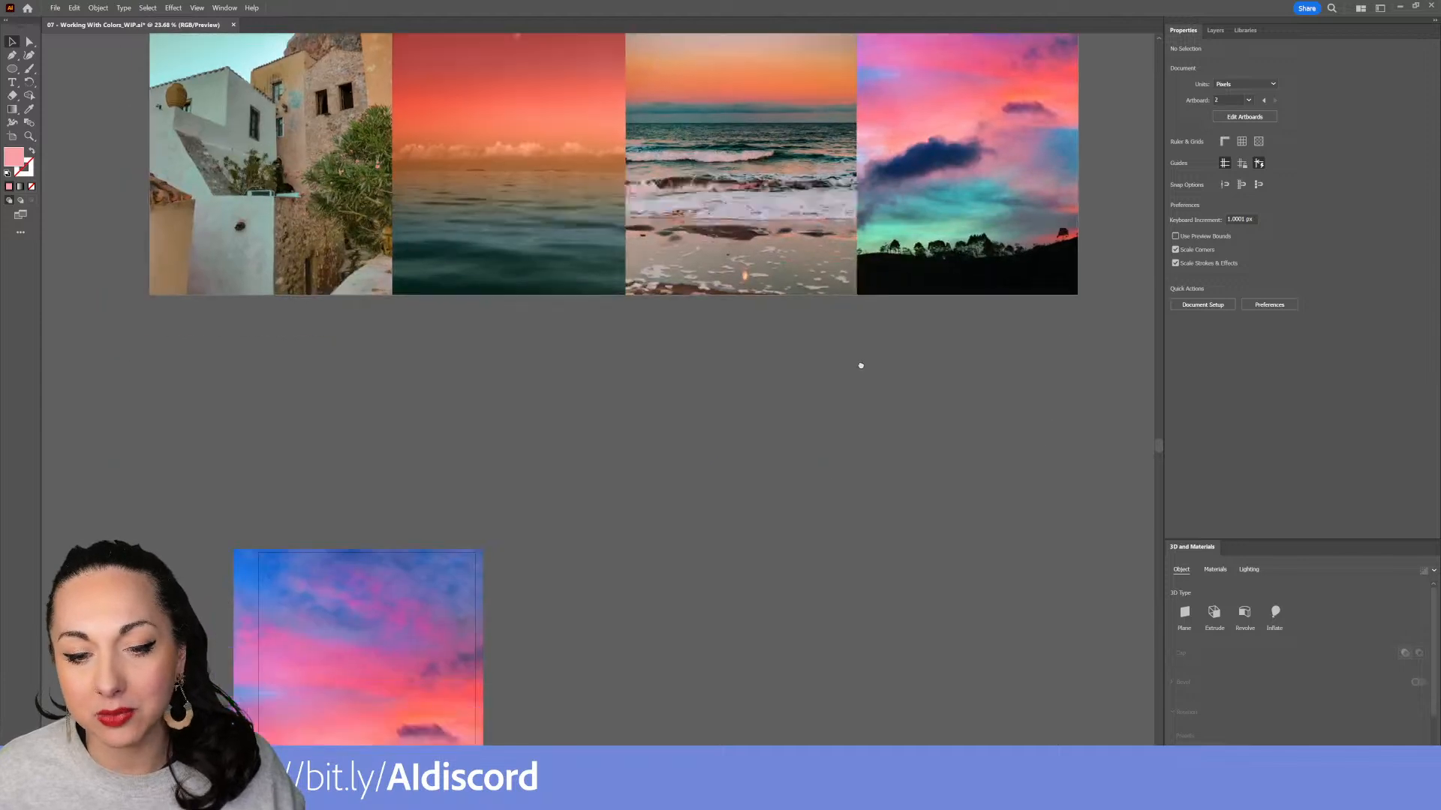
left_click_drag(481, 594, 490, 421)
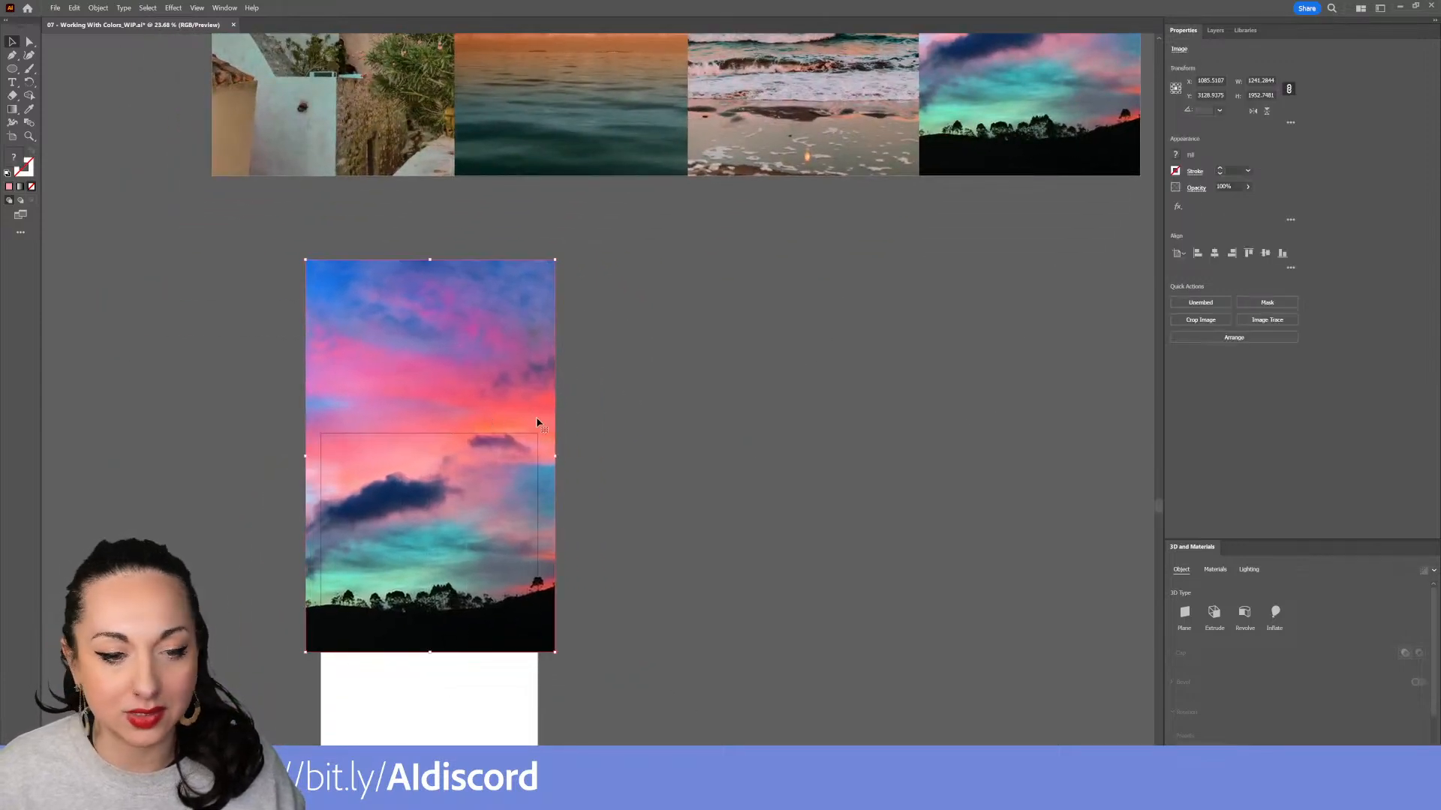
left_click(17, 139)
left_click(537, 435)
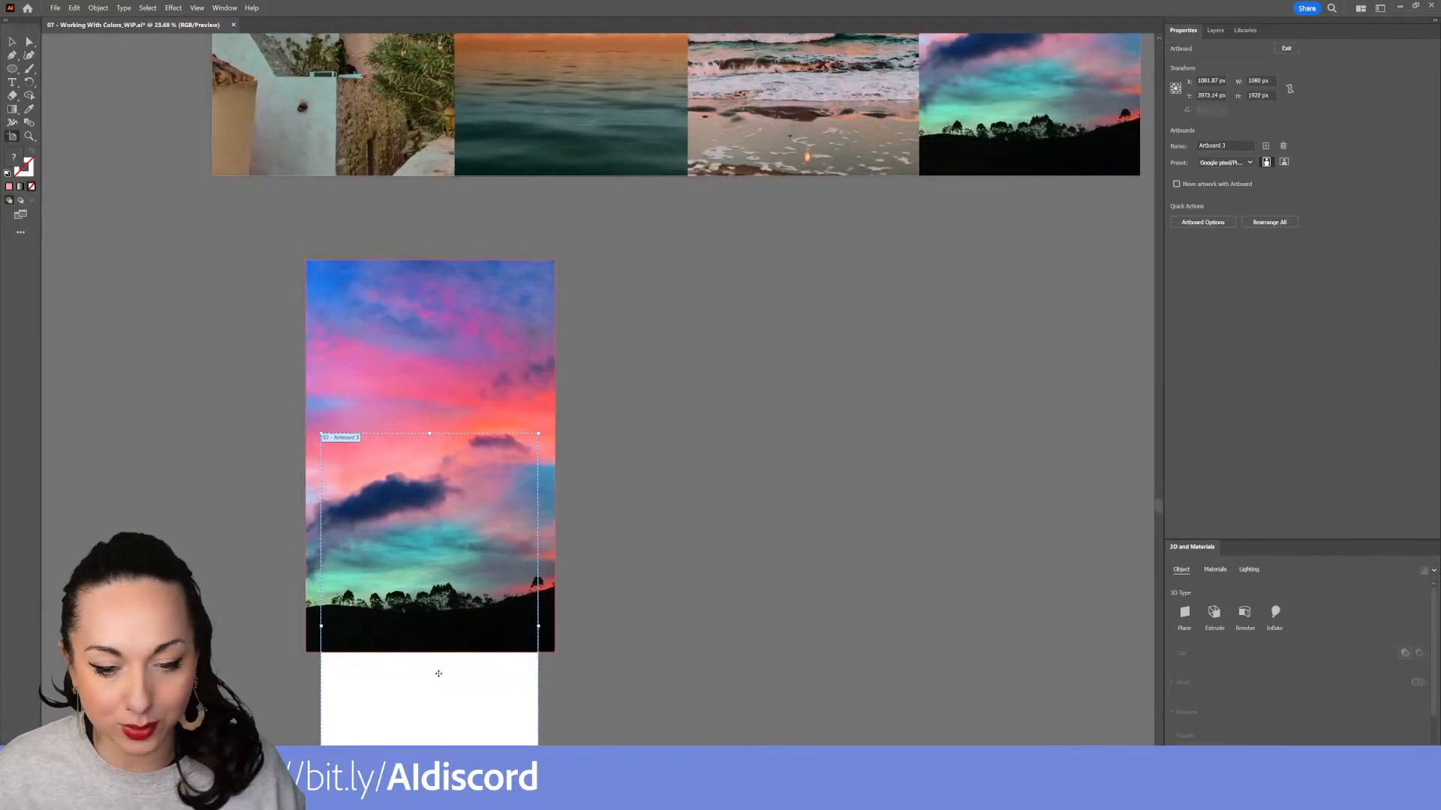
key("Delete")
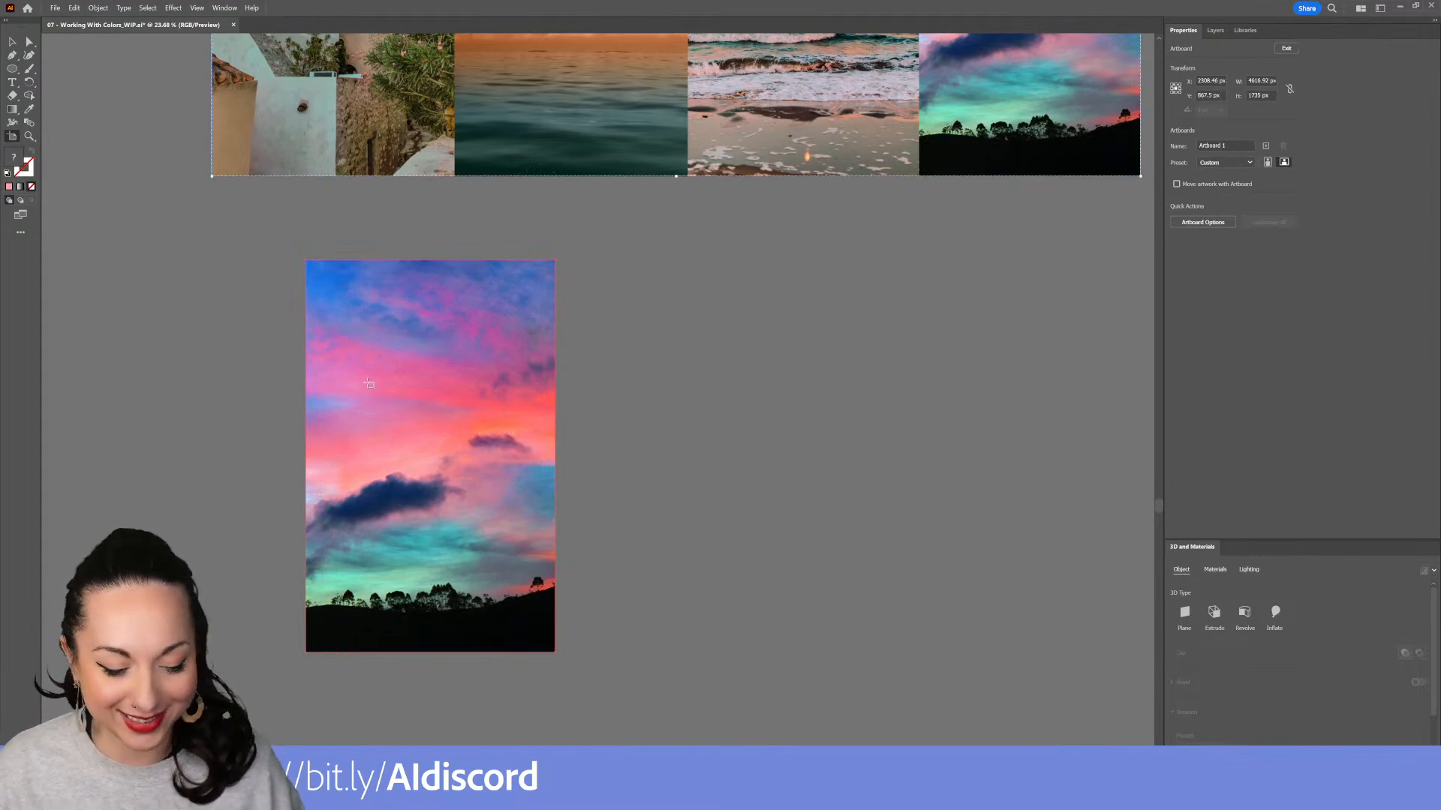
Position the sky image copy below the first collage photo
key("v")
left_click_drag(380, 400, 485, 475)
left_click_drag(494, 484, 391, 456)
left_click_drag(537, 430, 416, 538)
left_click(912, 243)
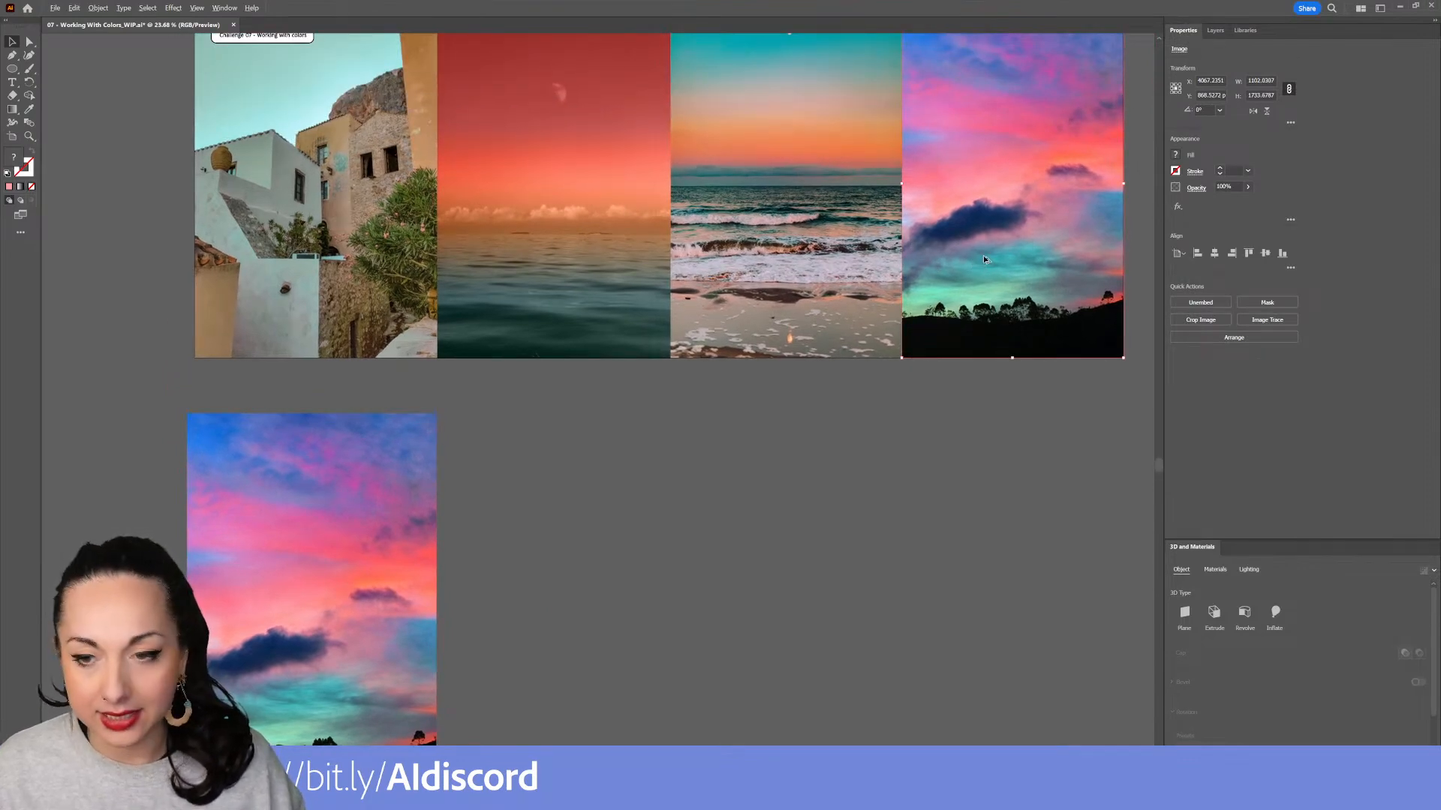
left_click_drag(971, 261, 522, 687)
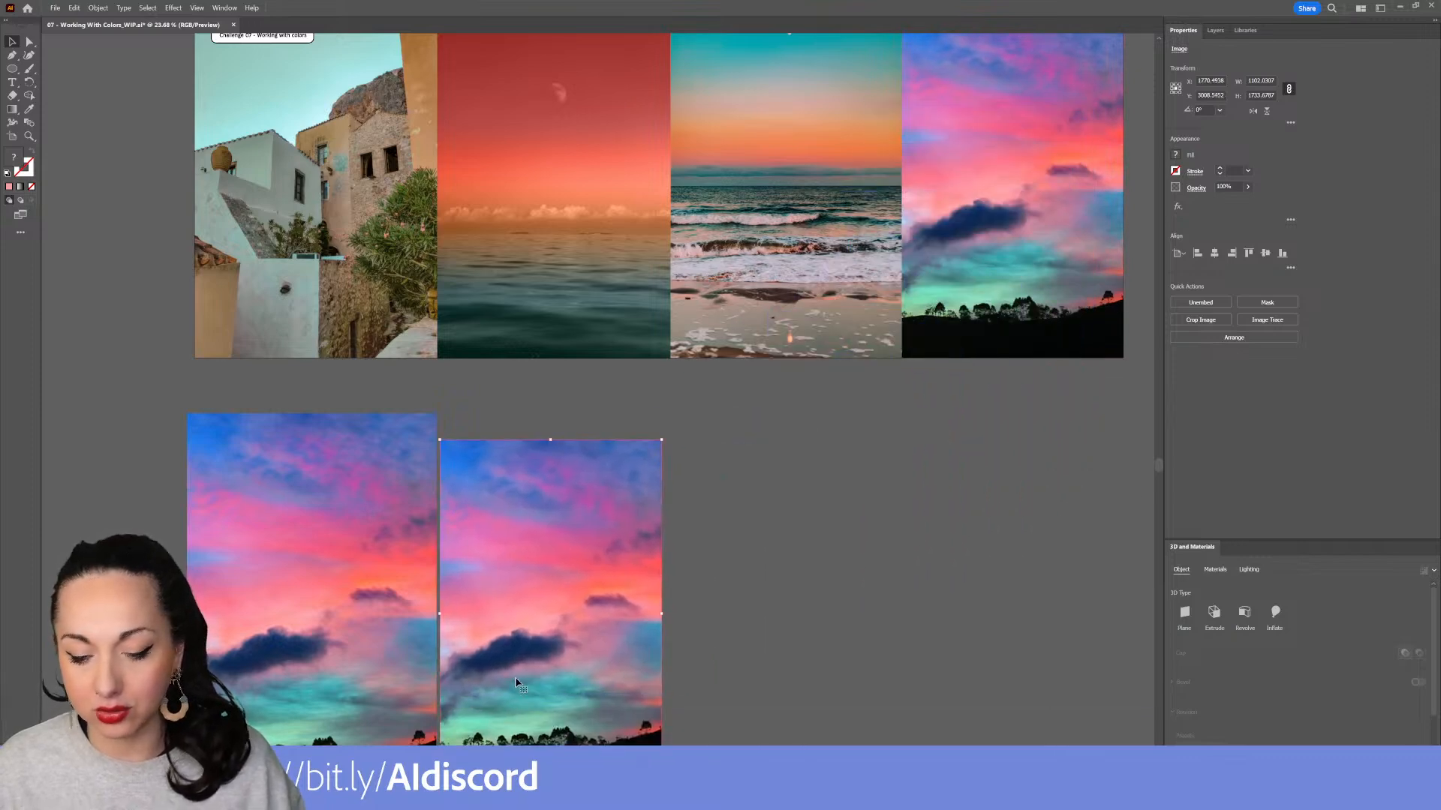
key("Delete")
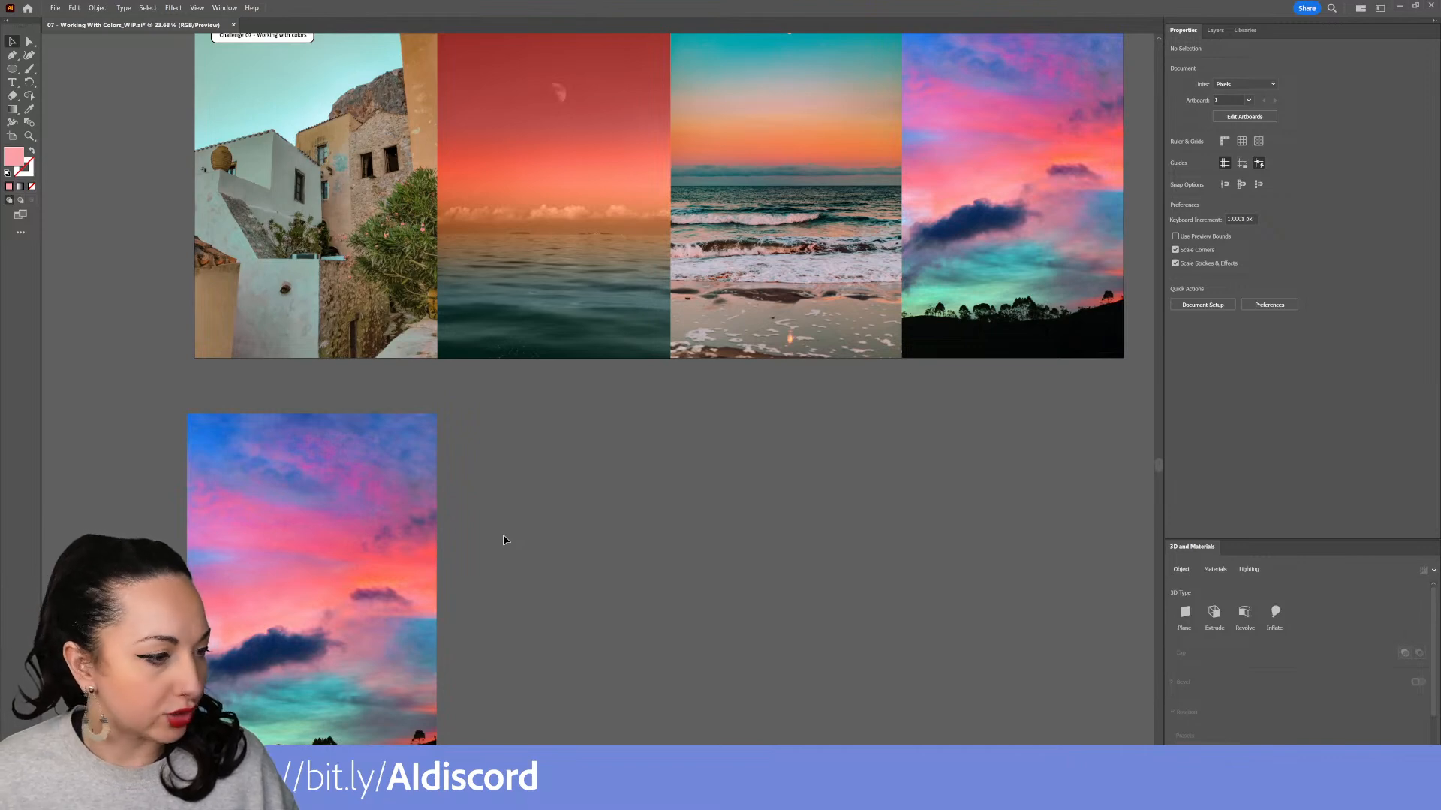
Nudge the sky image copy up and draw a small square swatch beside it
left_click_drag(390, 547, 393, 515)
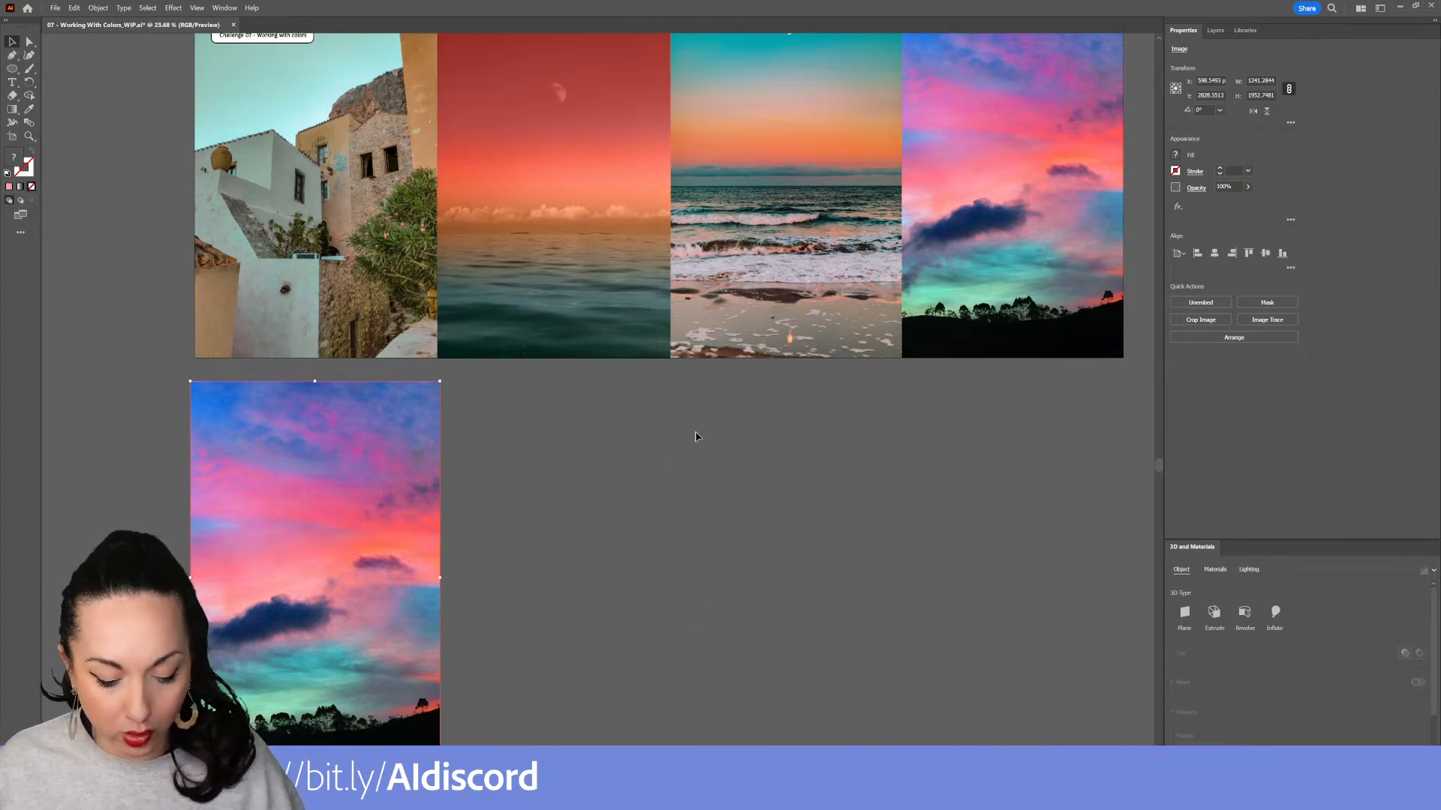
key("m")
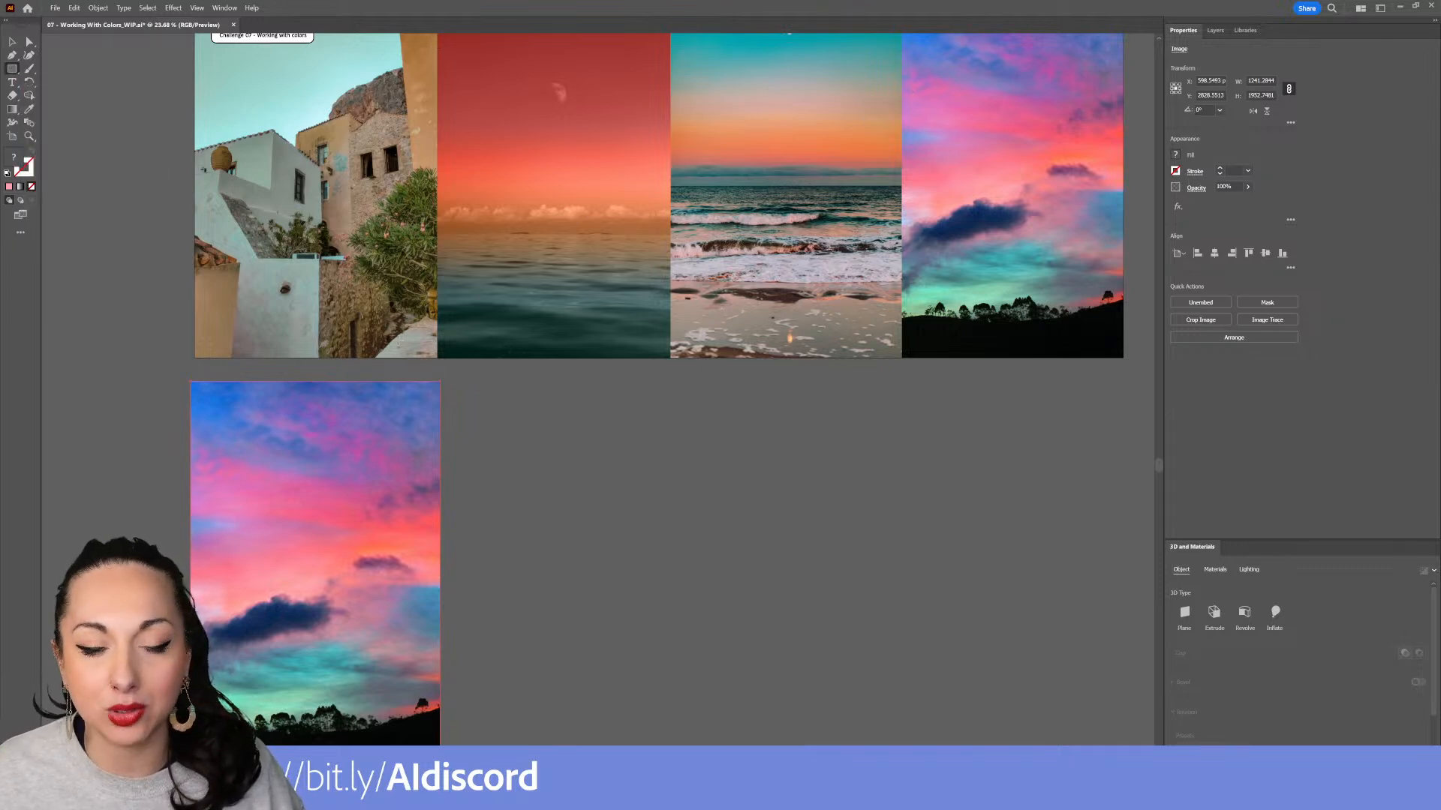
left_click_drag(485, 394, 532, 443)
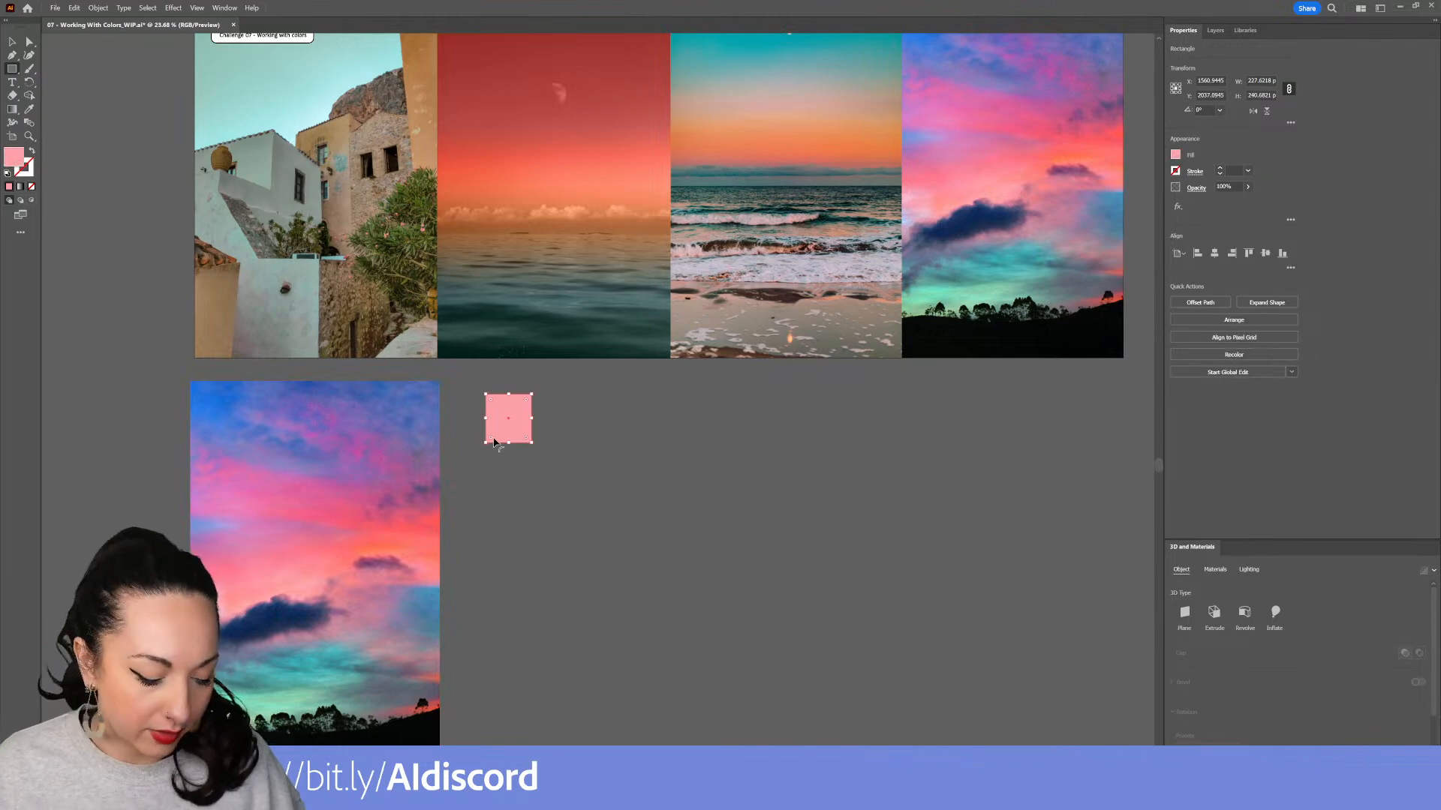
left_click_drag(482, 455, 537, 489)
key("Delete")
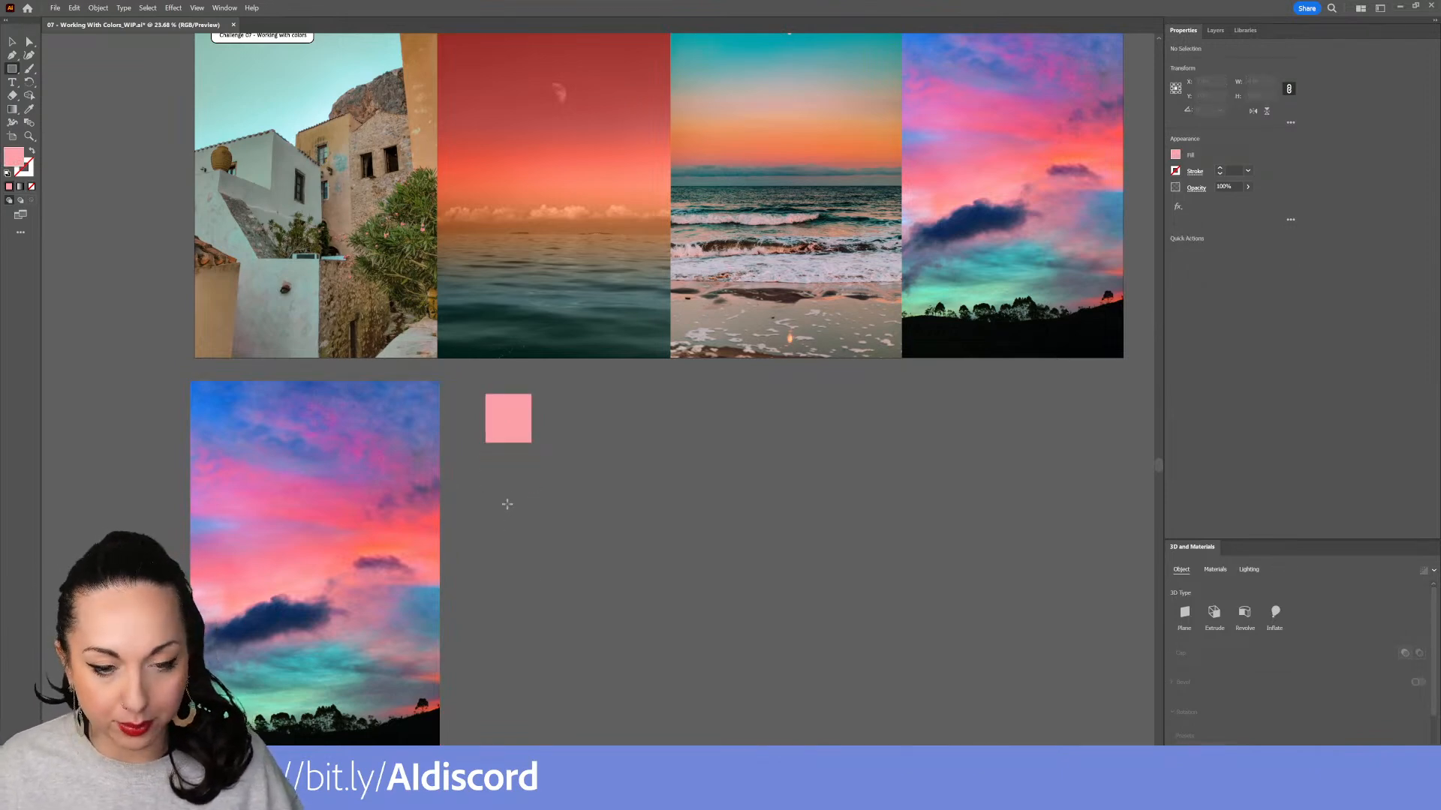
Duplicate the square into a vertical column of three swatches
key("v")
left_click_drag(507, 435, 507, 540)
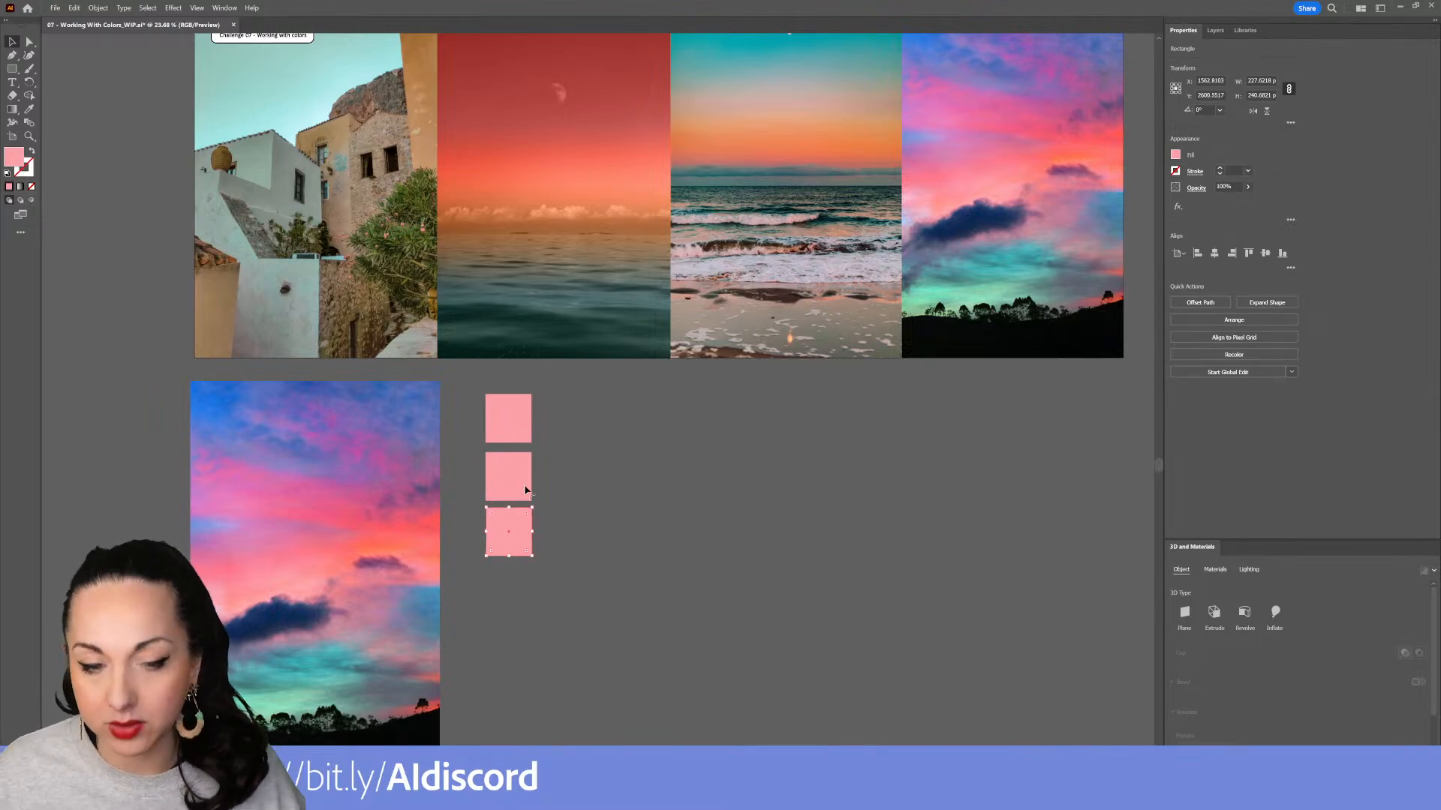
Fill the top swatch with a blue sampled from the sky image using the Eyedropper
left_click(508, 408)
key("i")
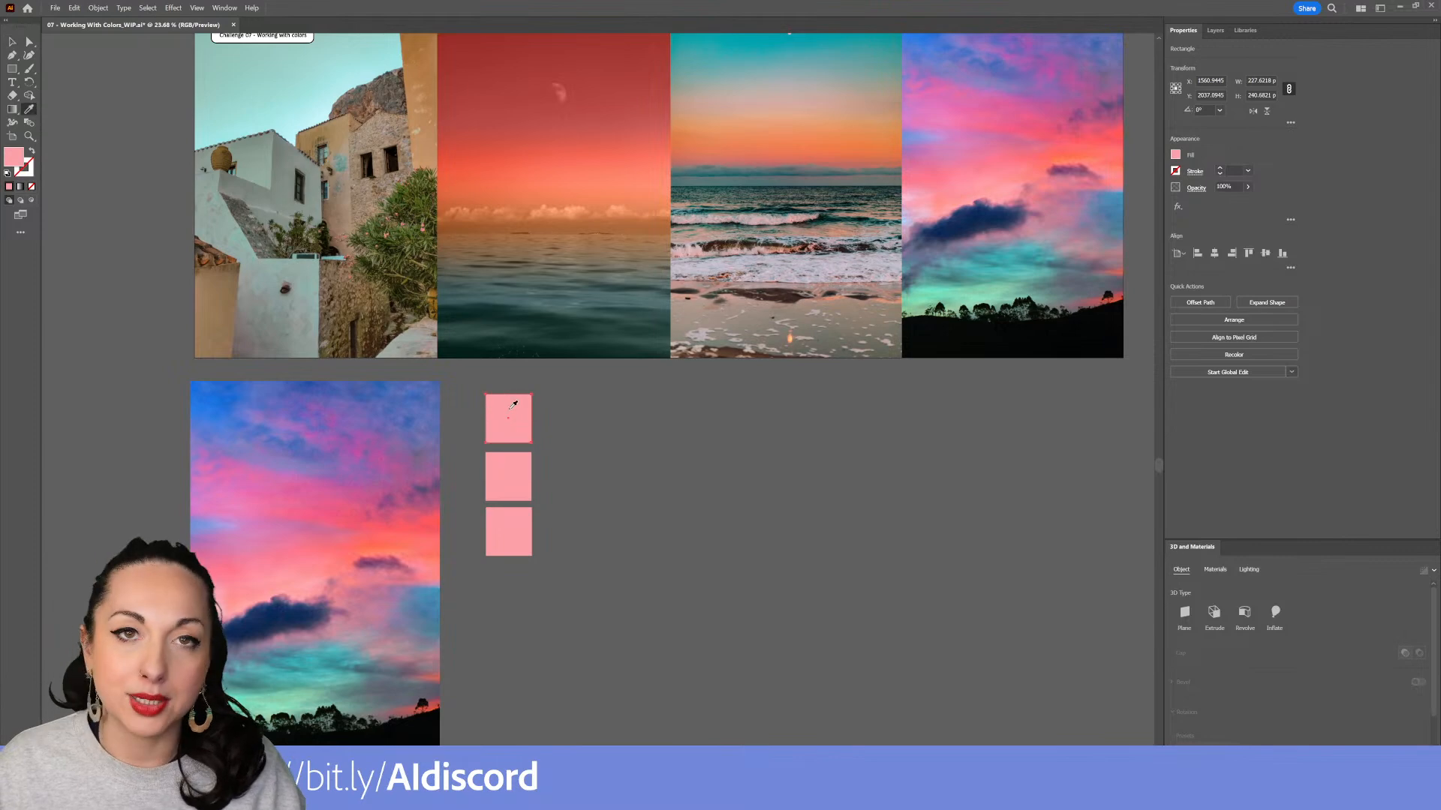
left_click(30, 109)
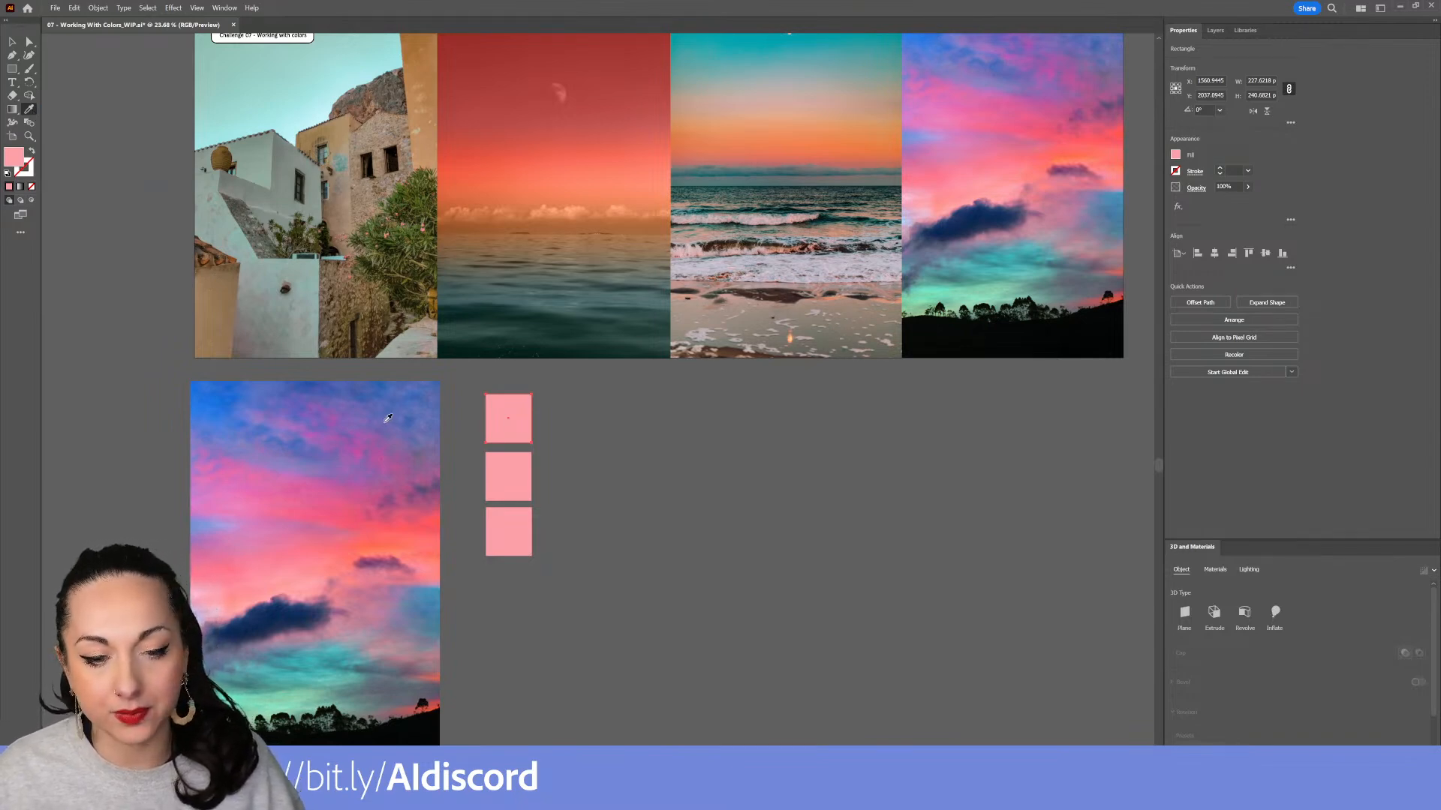
left_click(388, 403)
key("v")
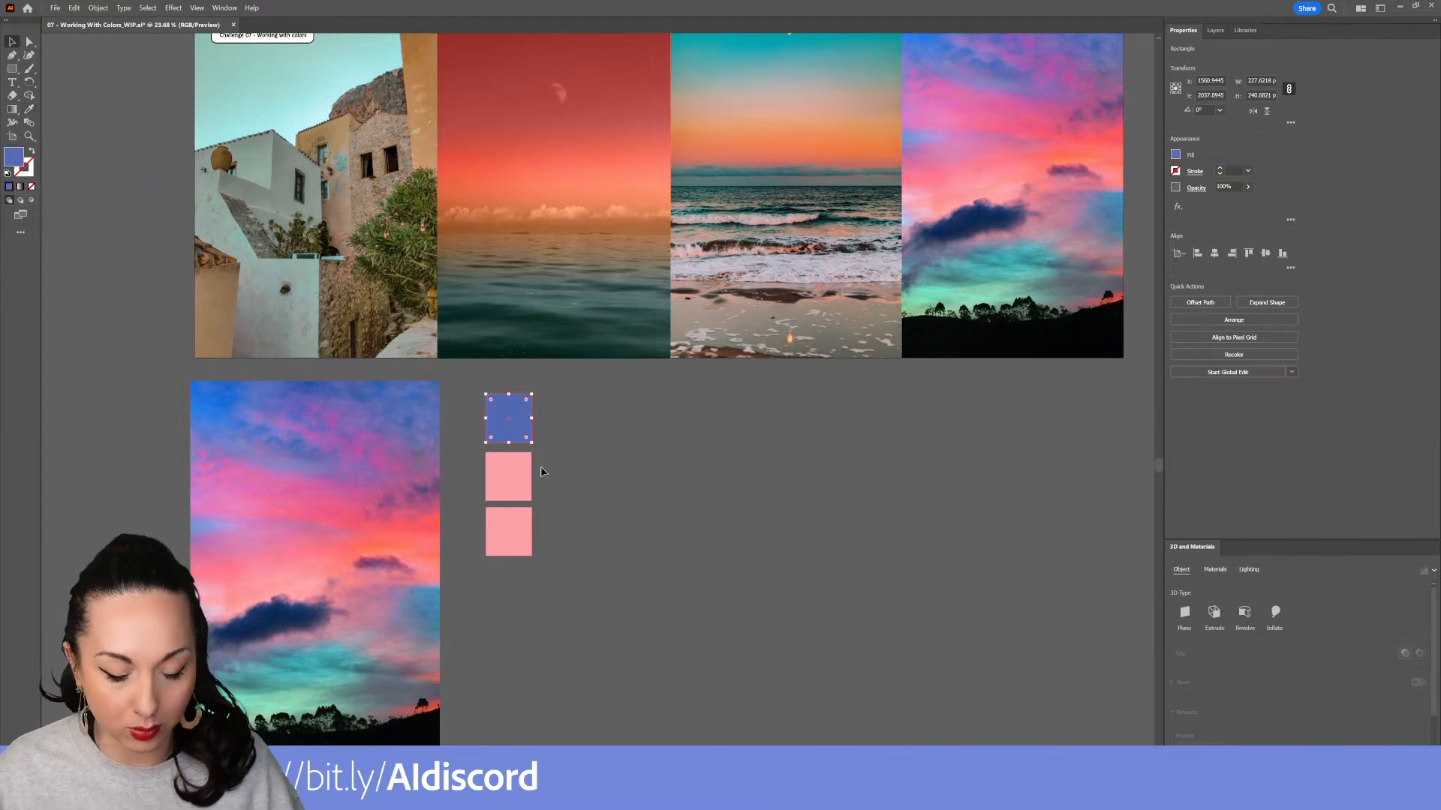
Fill the middle swatch with a purple sampled from the sky image using the Eyedropper
left_click(517, 484)
key("i")
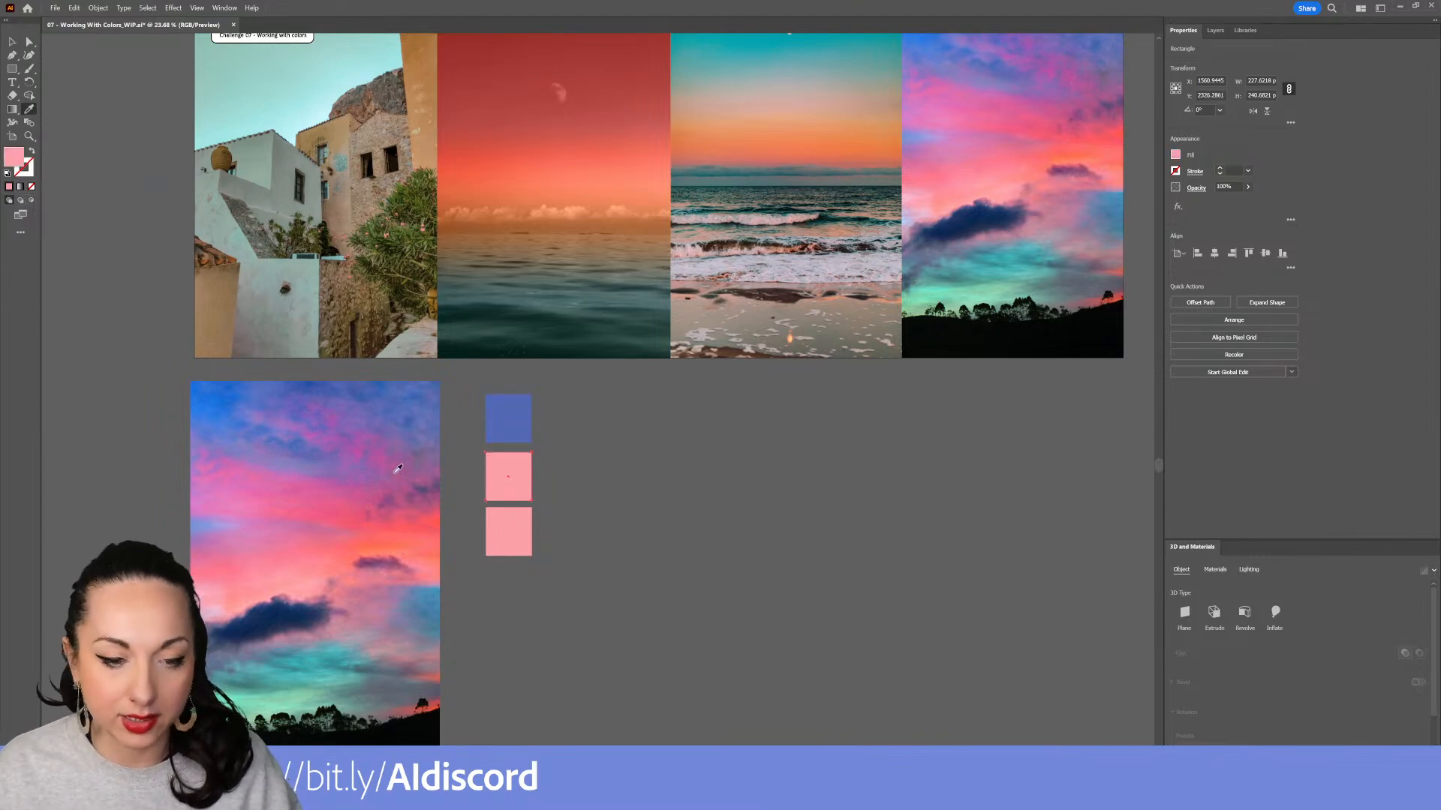
left_click(397, 461)
left_click(385, 450)
left_click(352, 436)
left_click(349, 425)
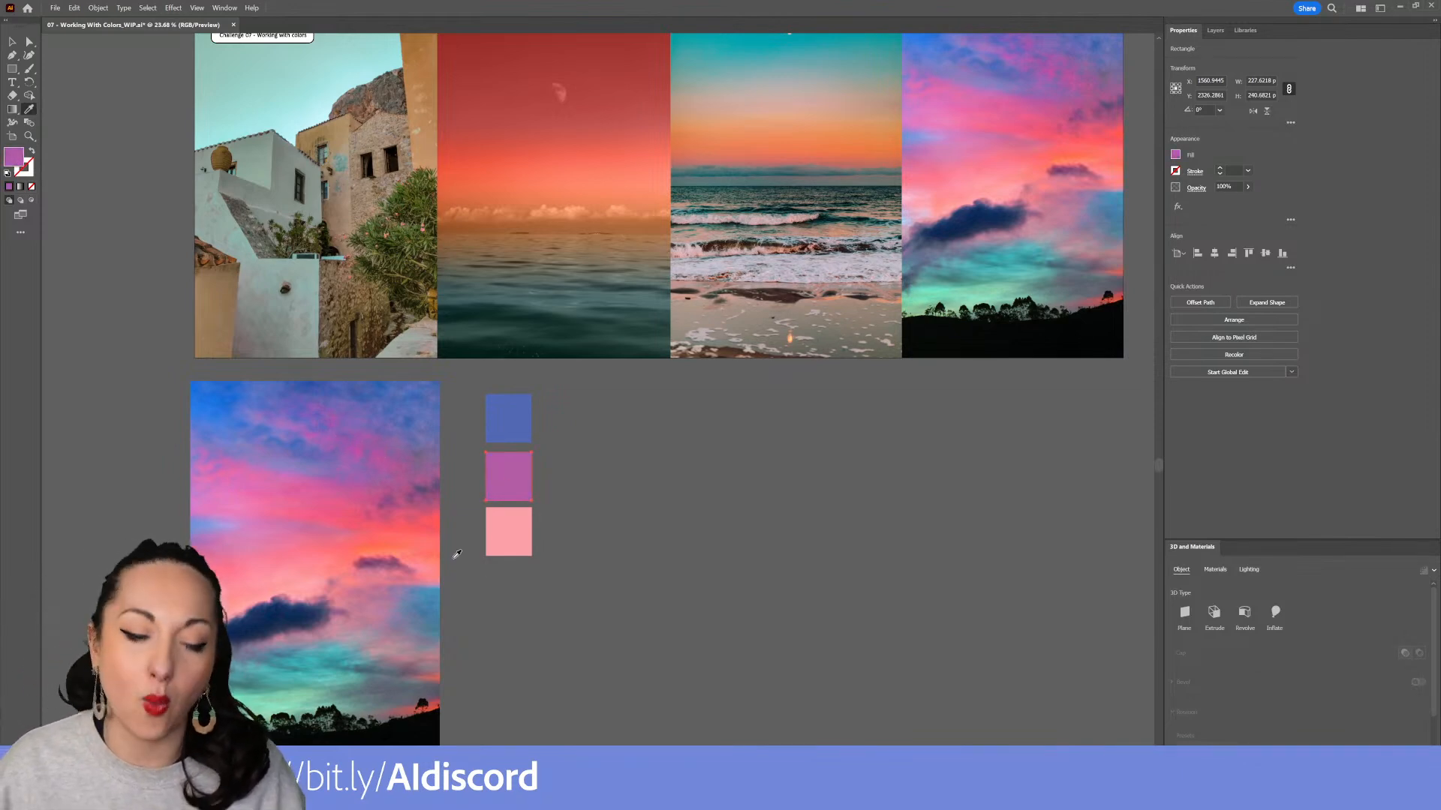
key("v")
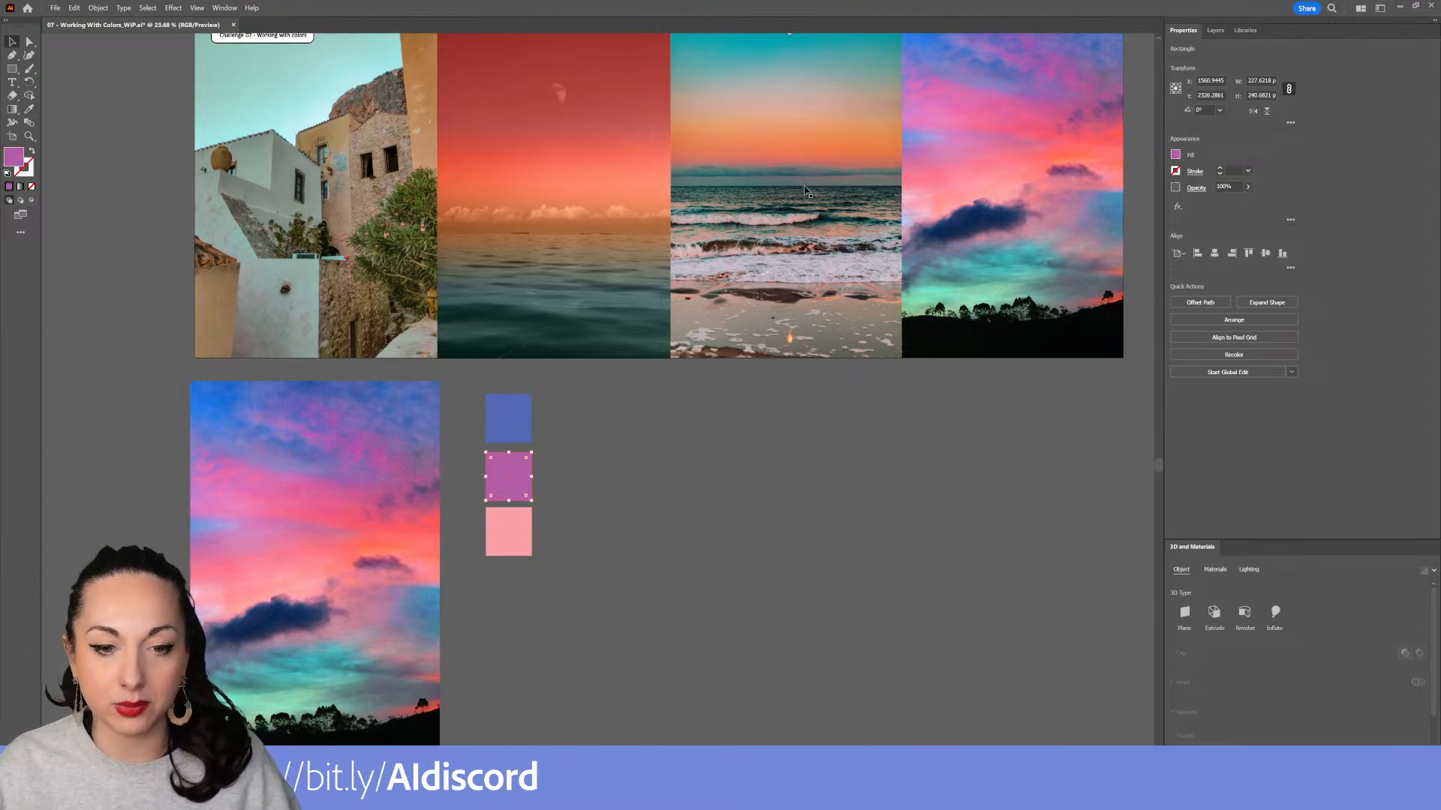
Select all three swatches and delete them
left_click(511, 405)
left_click_drag(489, 449, 499, 361)
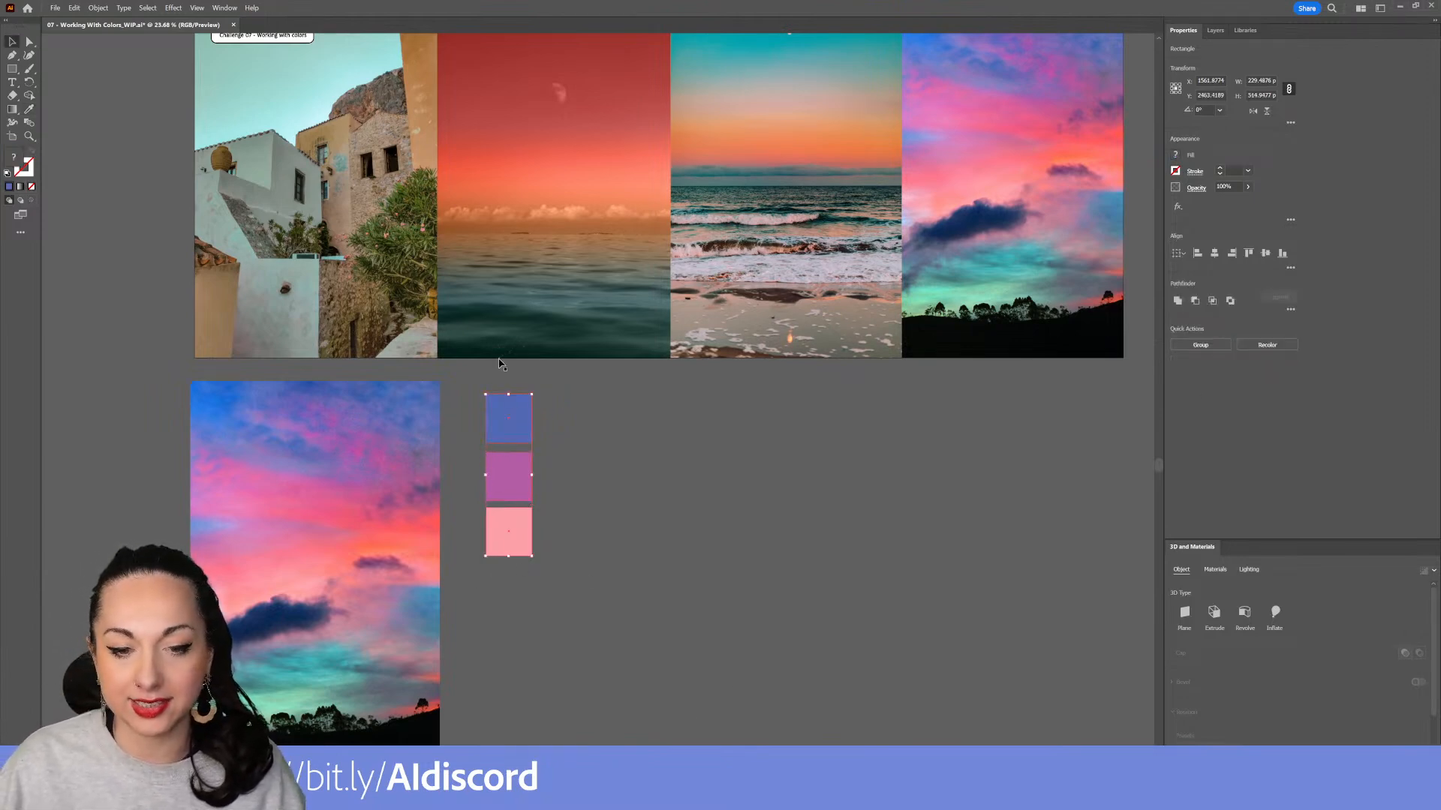
key("Delete")
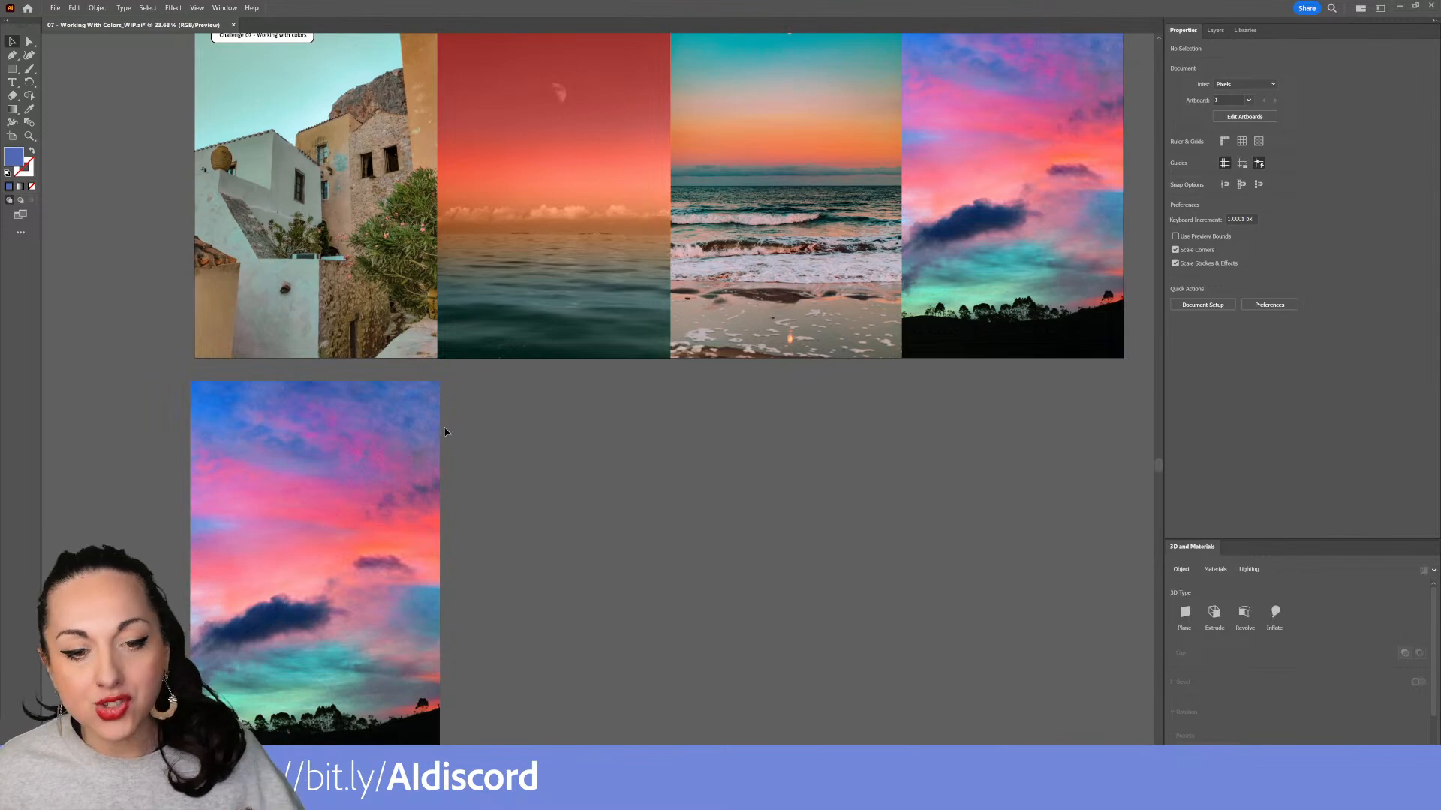
Create an object mosaic from the sky image copy with 6 px tile spacing, keeping the original raster
left_click(422, 445)
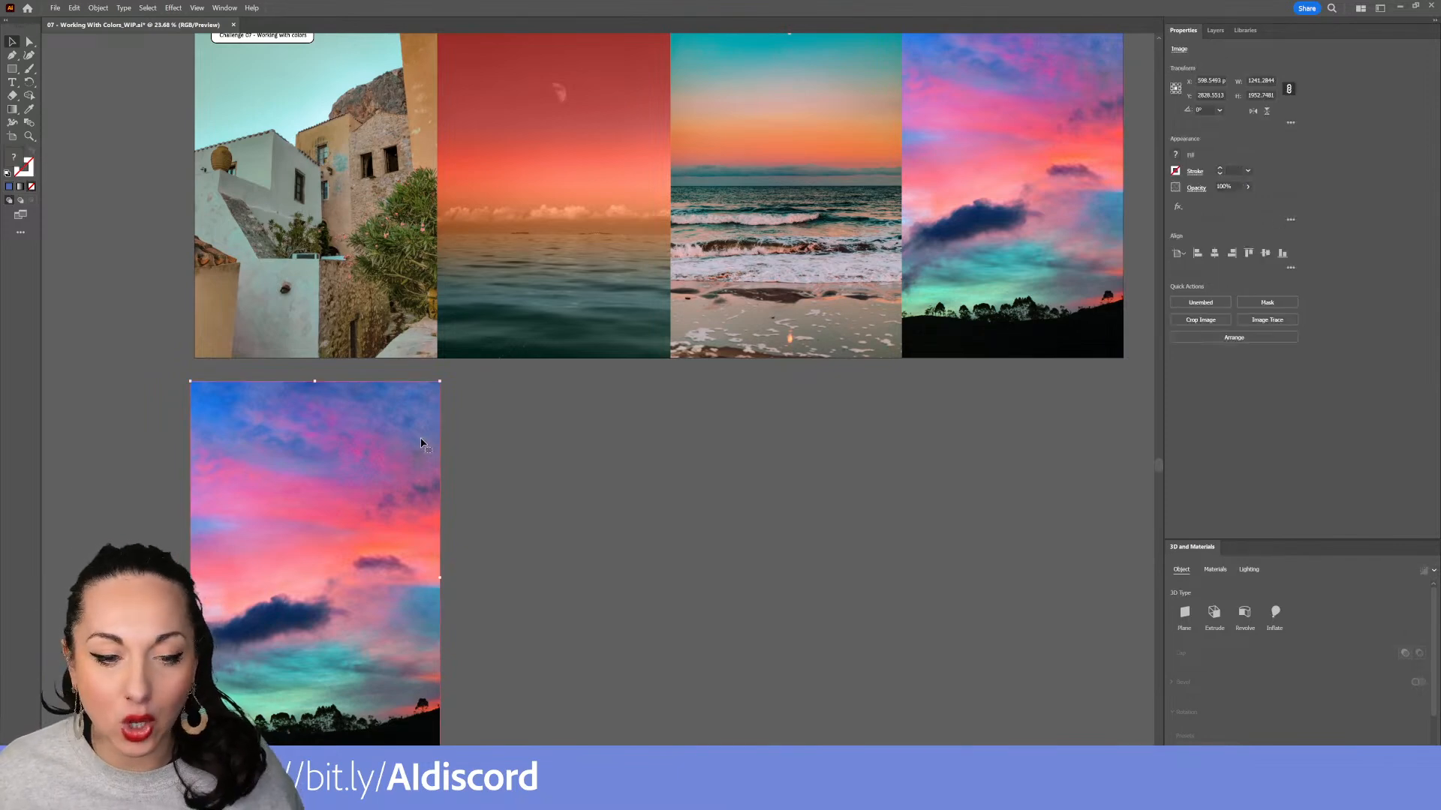
left_click_drag(390, 467, 495, 276)
scroll(475, 308, "up", 5)
scroll(475, 309, "down", 3)
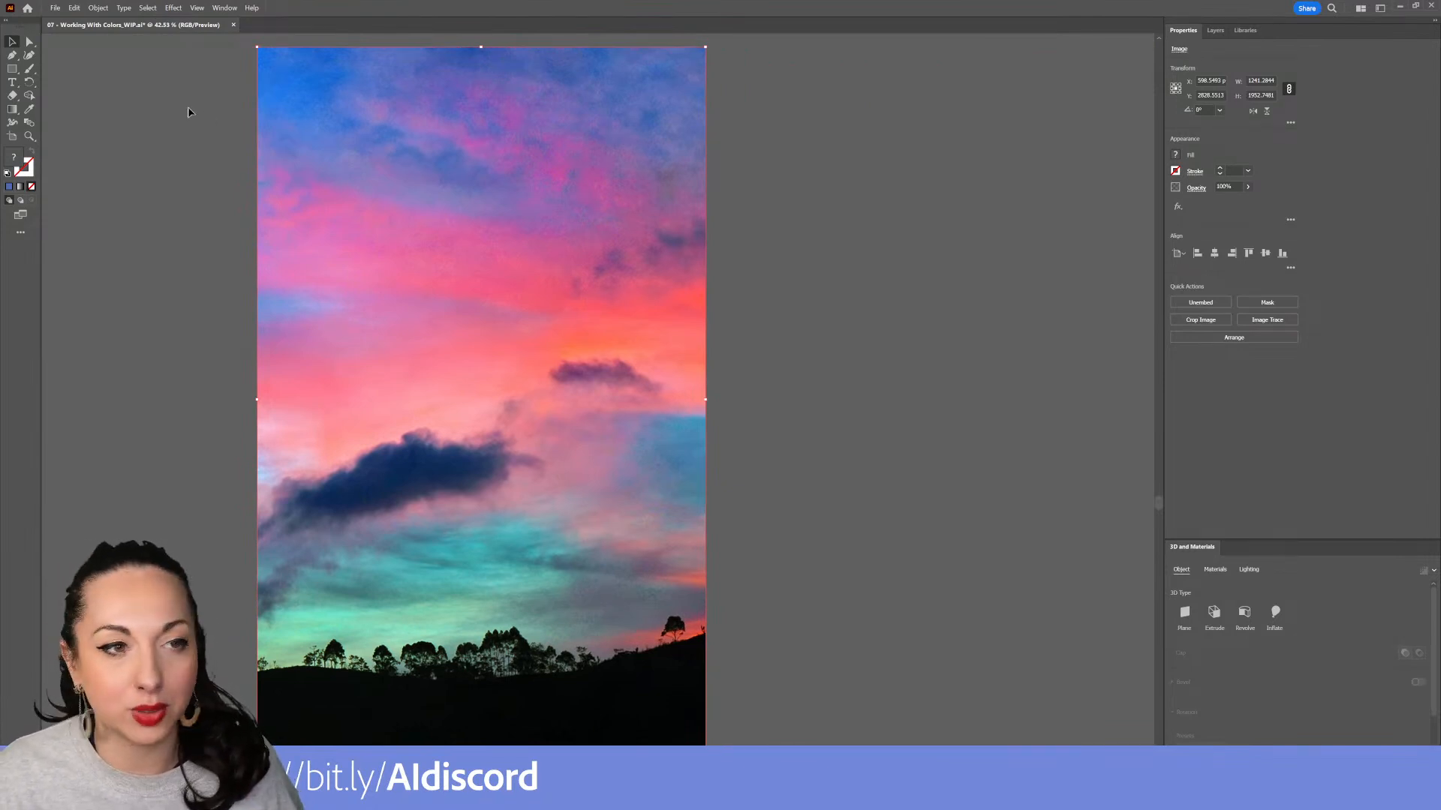
left_click(91, 9)
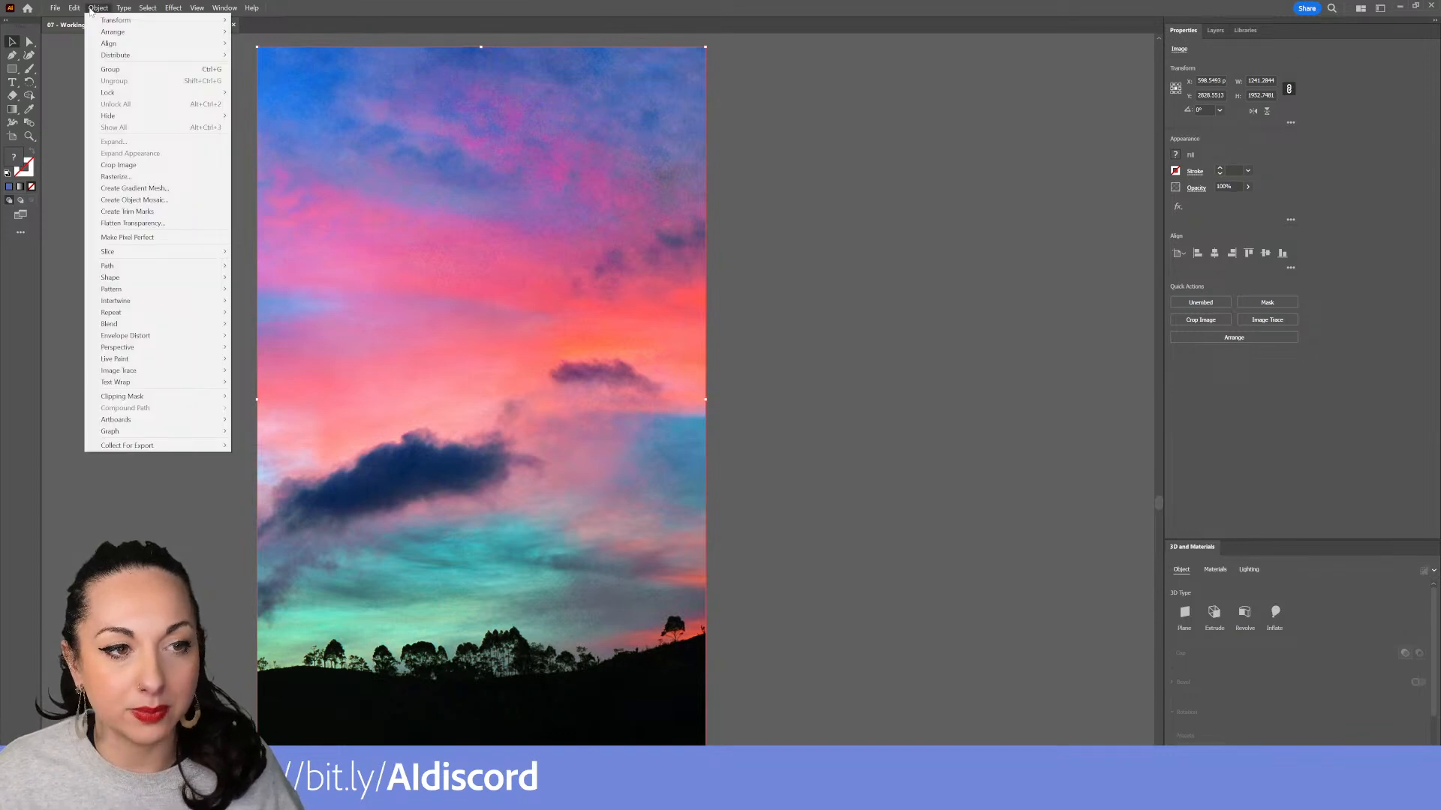
left_click(189, 200)
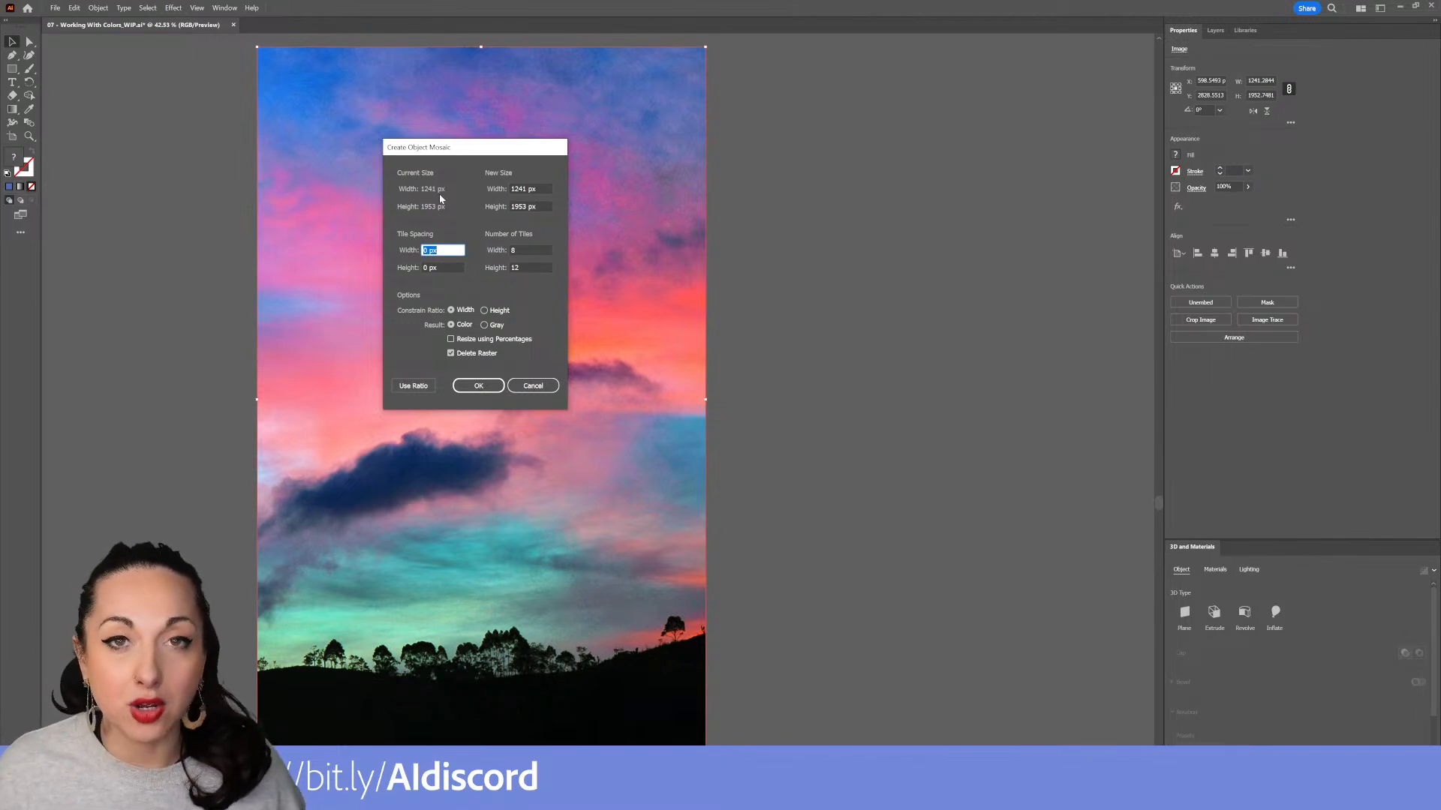
type("8")
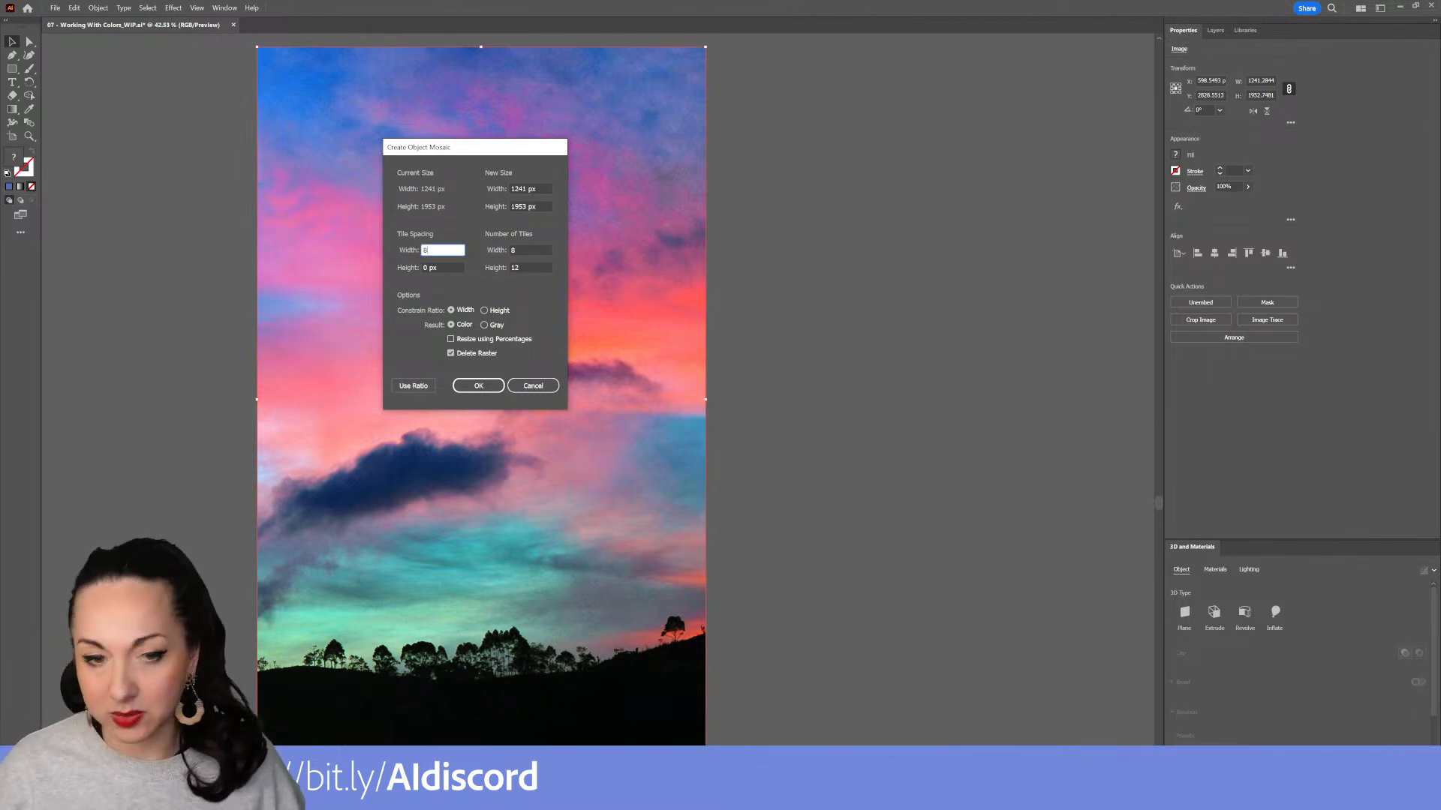
key("Tab")
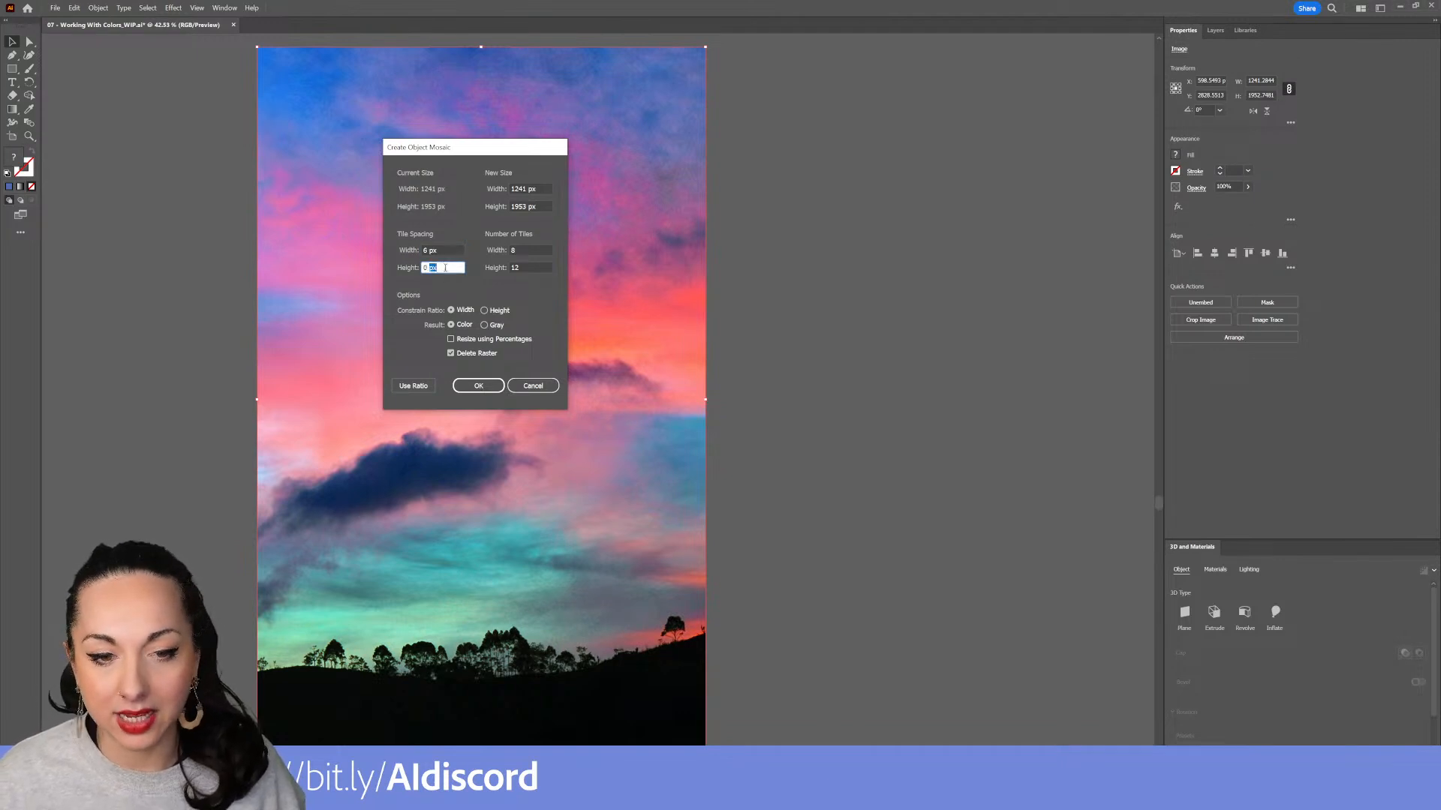
type("6")
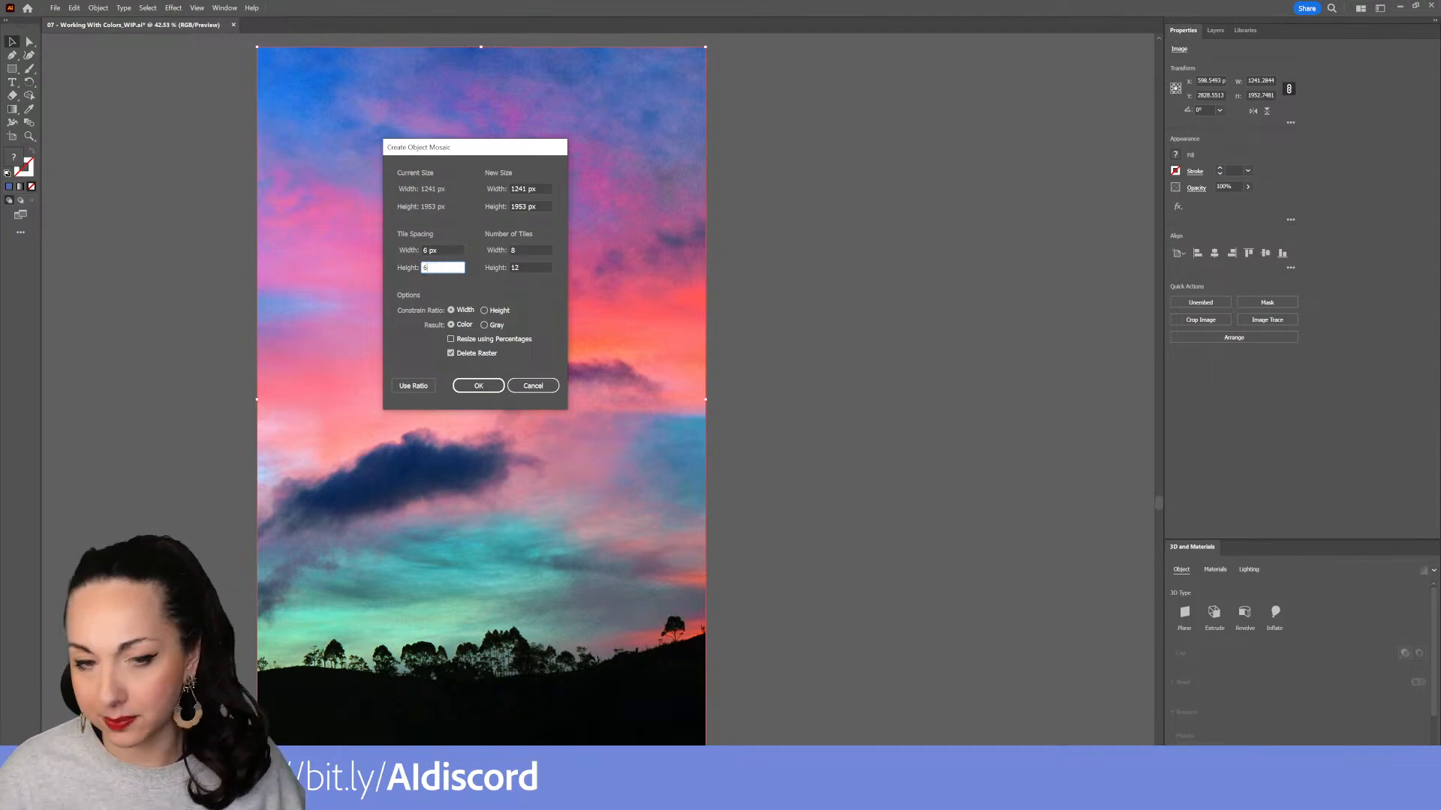
left_click(446, 251)
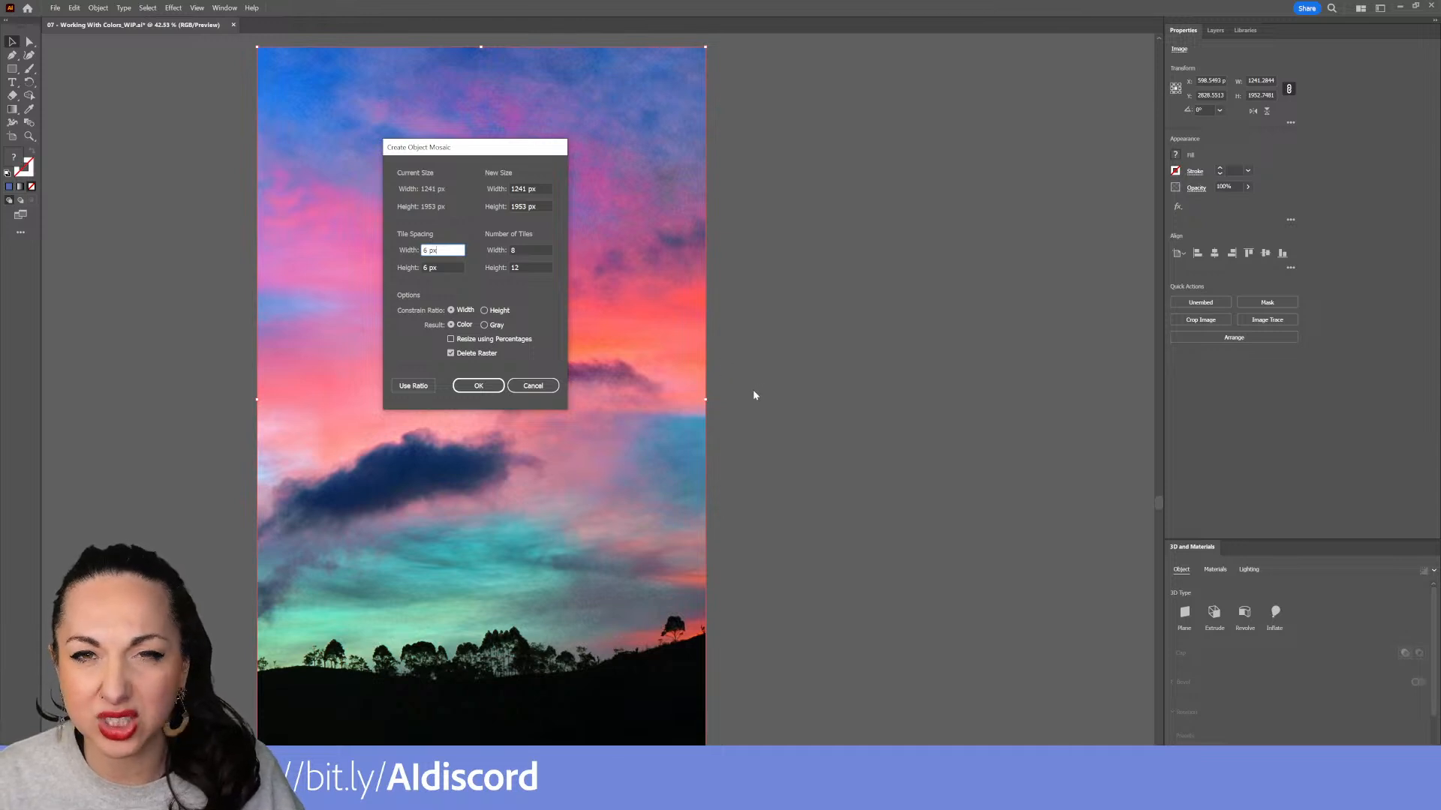
left_click(454, 355)
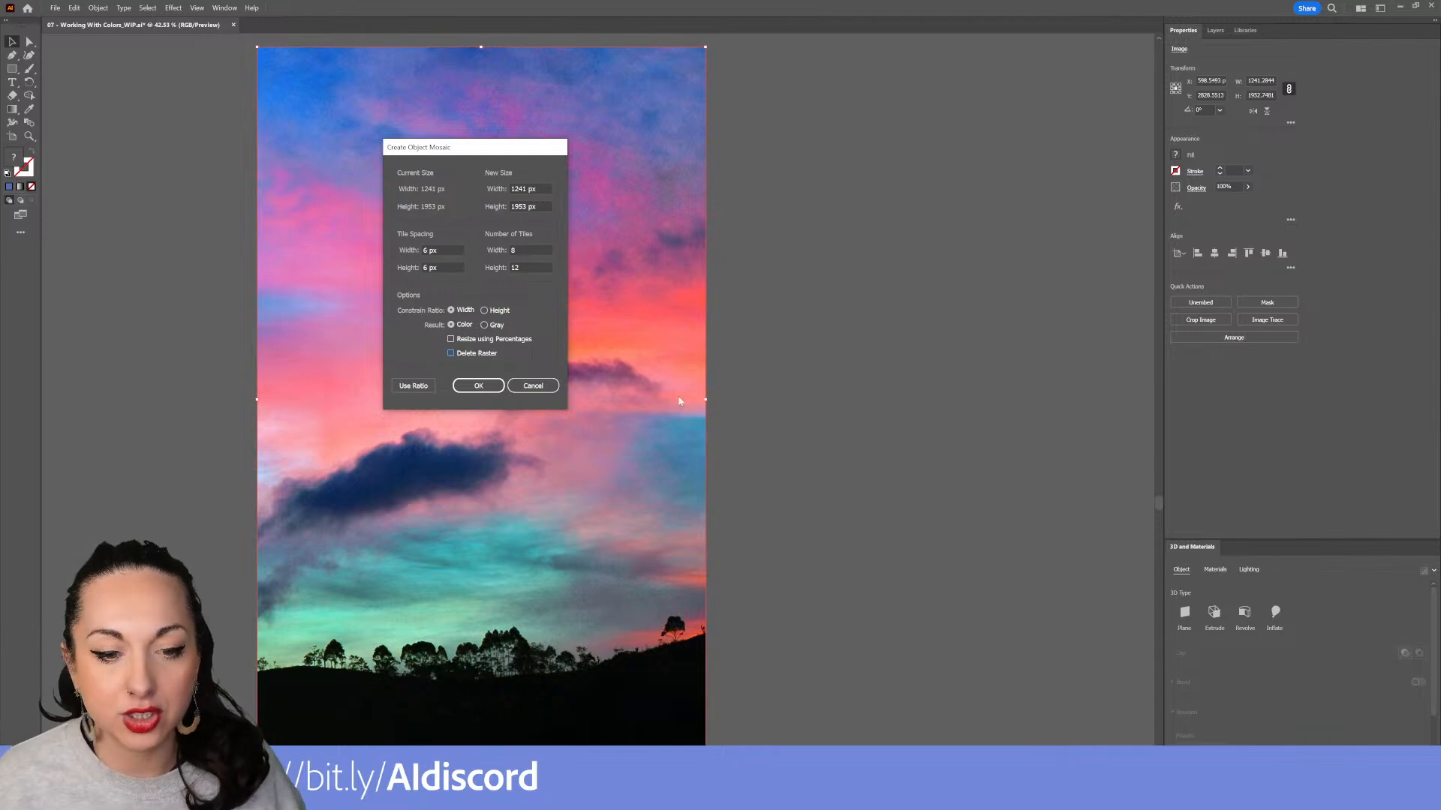
left_click(468, 387)
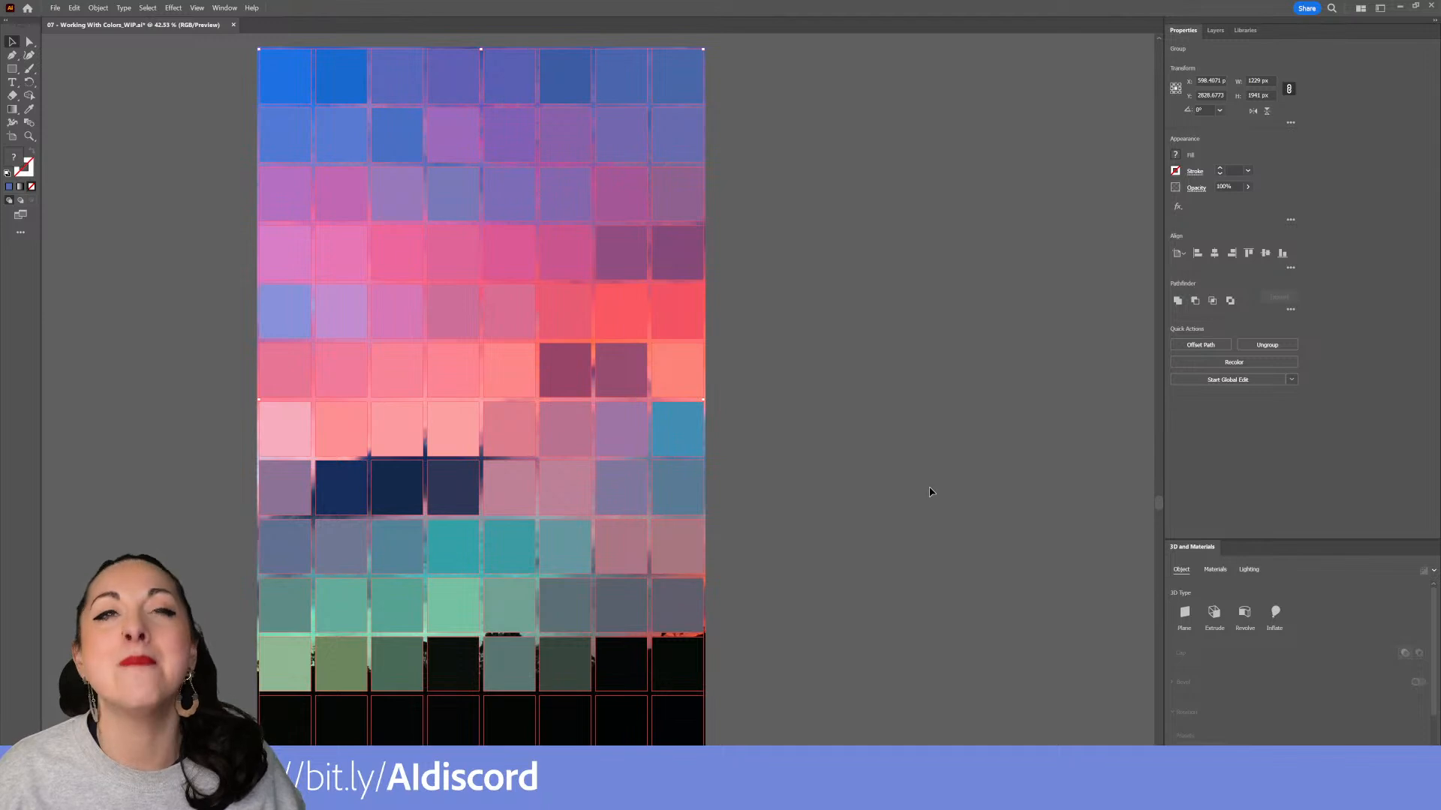
Open the mosaic group to examine an individual tile, then leave the group
mouse_move(521, 387)
left_mouse_down()
mouse_move(886, 417)
mouse_move(720, 389)
mouse_move(508, 380)
mouse_move(672, 402)
mouse_move(872, 398)
mouse_move(514, 393)
mouse_move(521, 369)
mouse_move(707, 376)
mouse_move(601, 365)
mouse_move(493, 383)
left_mouse_up()
double_click(518, 373)
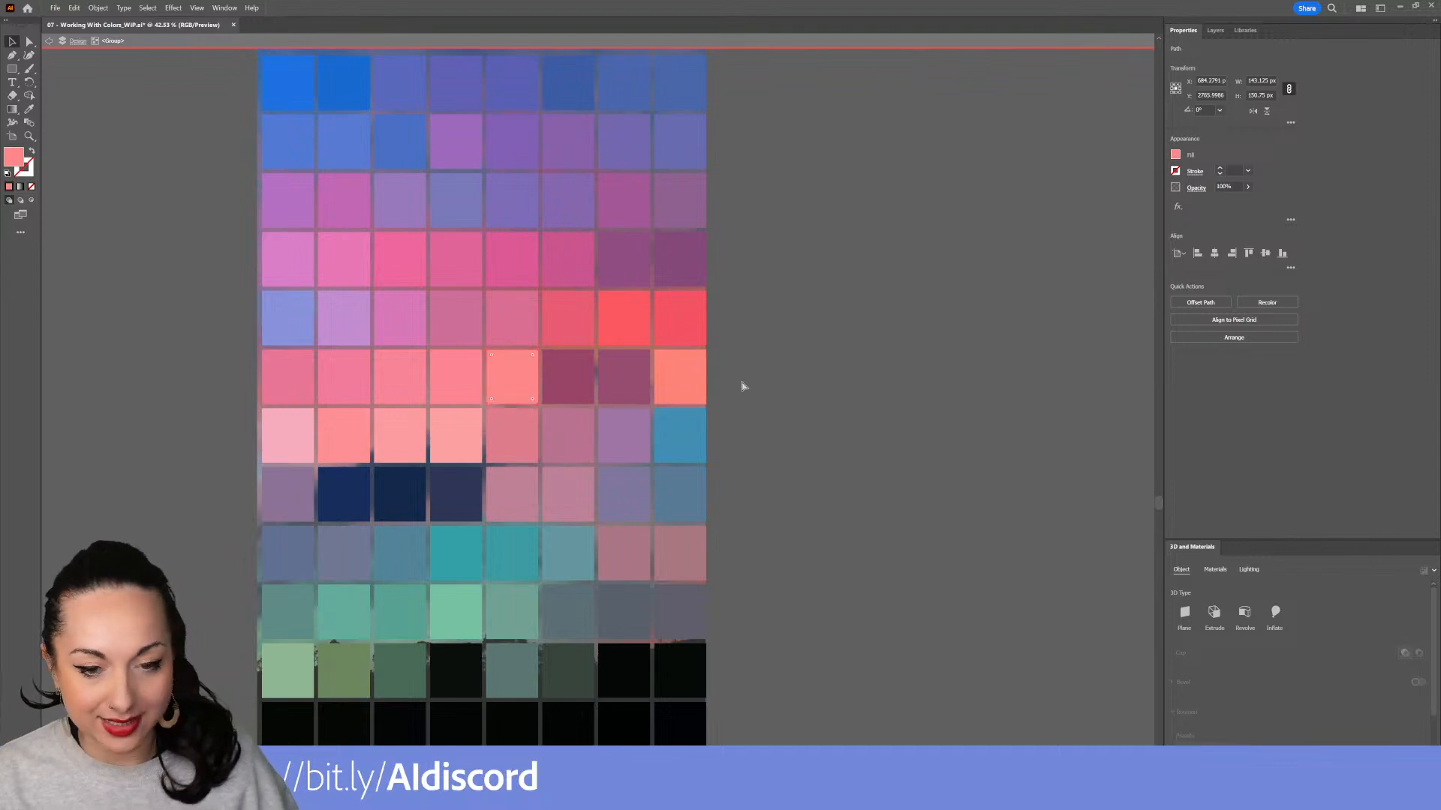
double_click(864, 370)
left_click(576, 364)
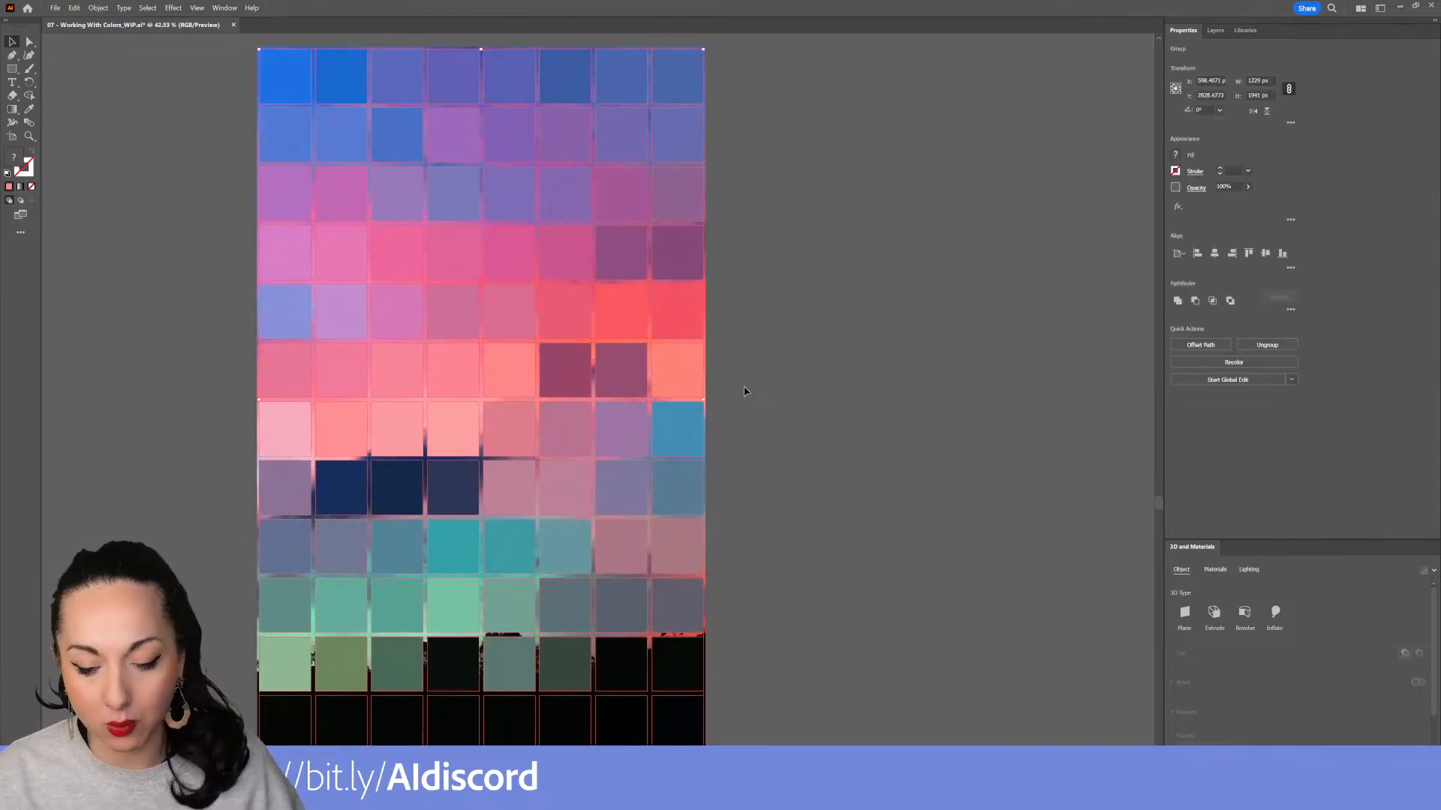
Undo the object mosaic
key("F12")
left_click(828, 429)
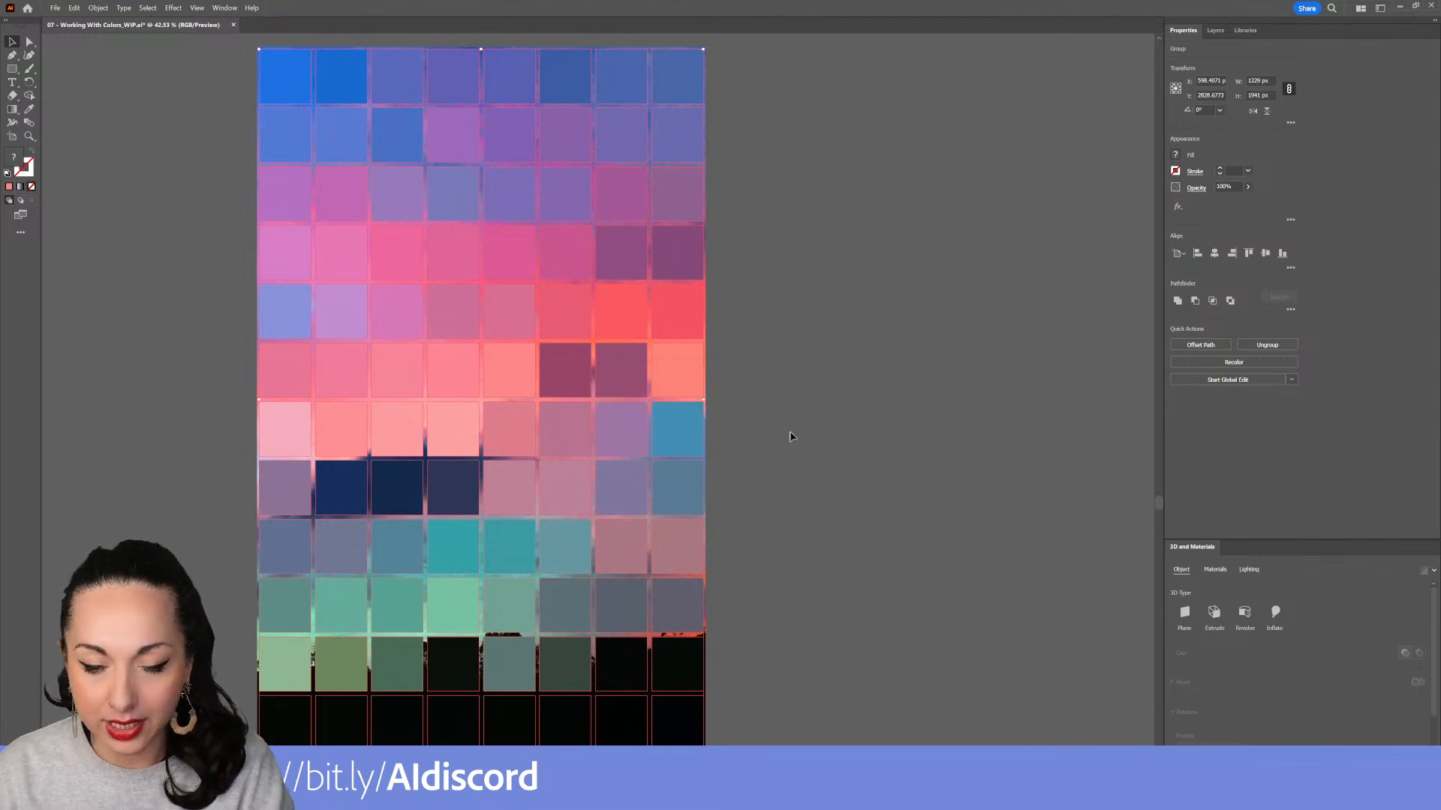
key("ctrl+z")
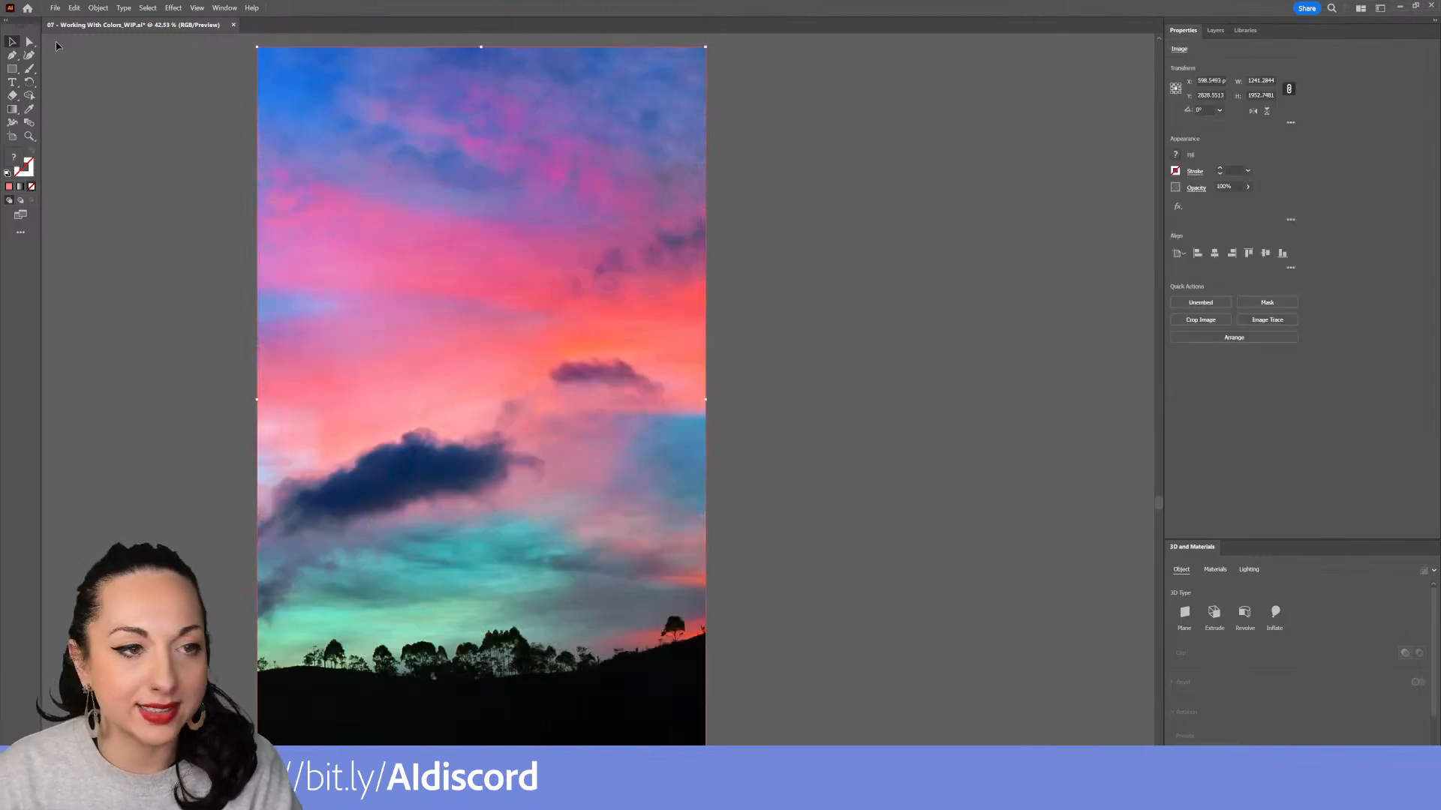
Create an object mosaic from the sky image with Delete Raster enabled
left_click(98, 7)
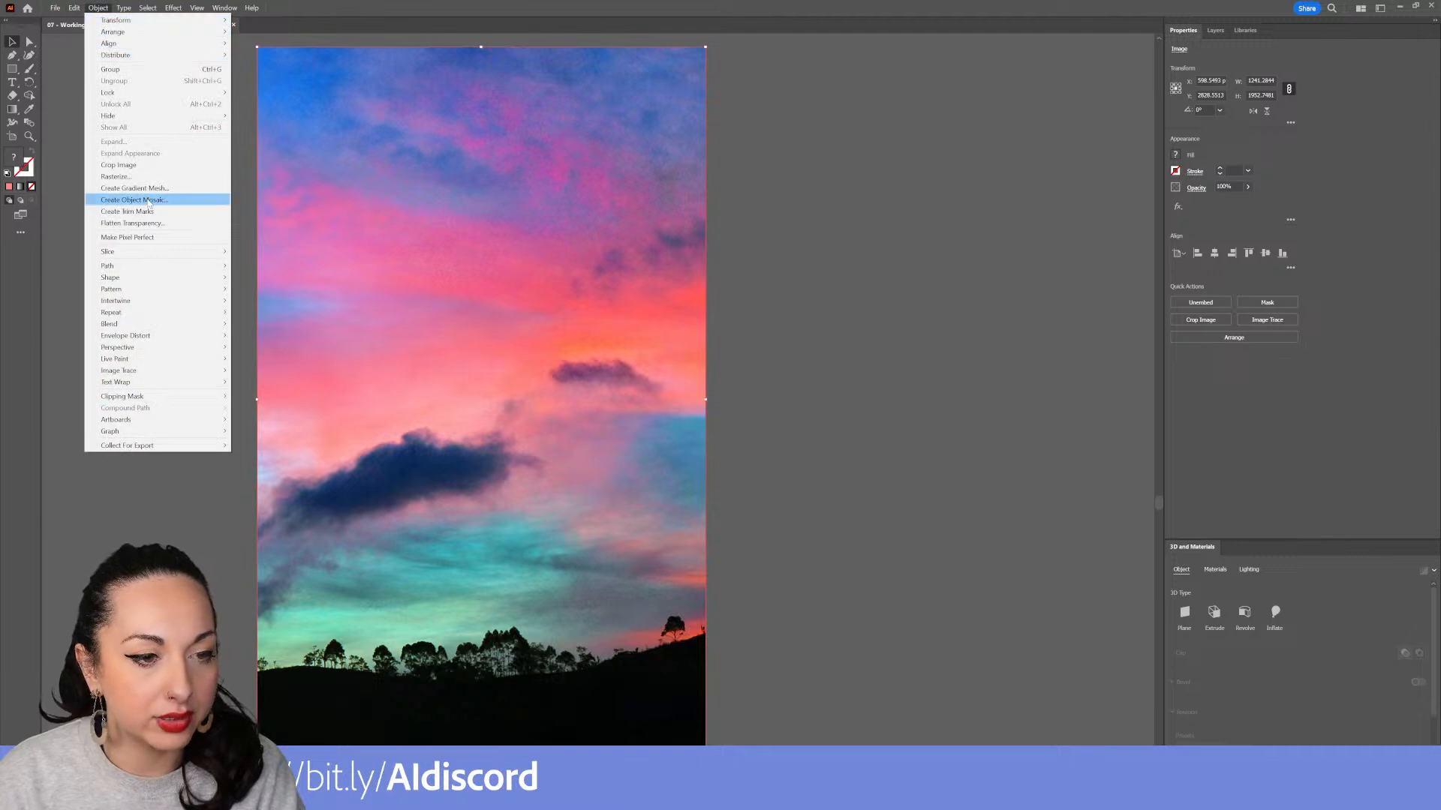
left_click(150, 199)
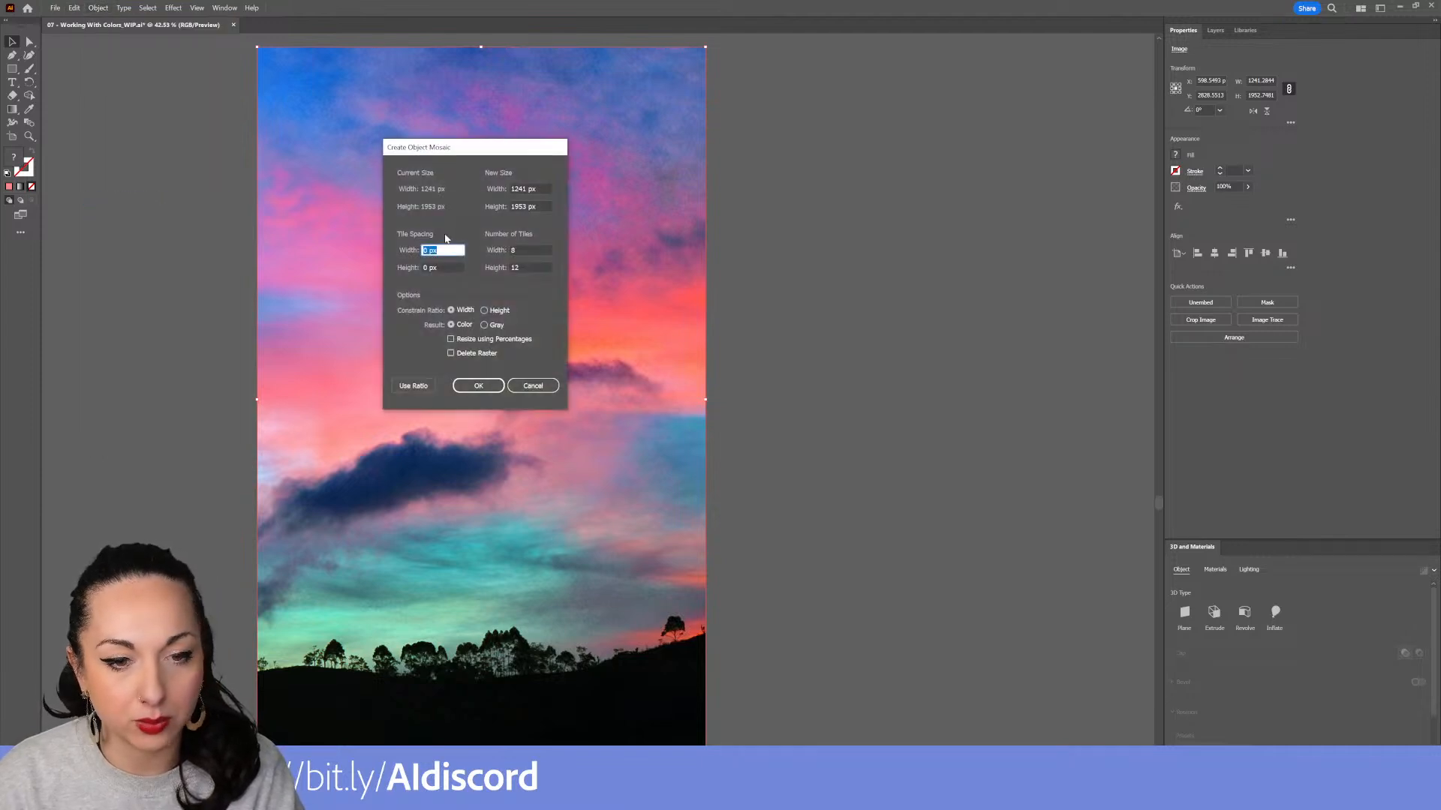
left_click(451, 353)
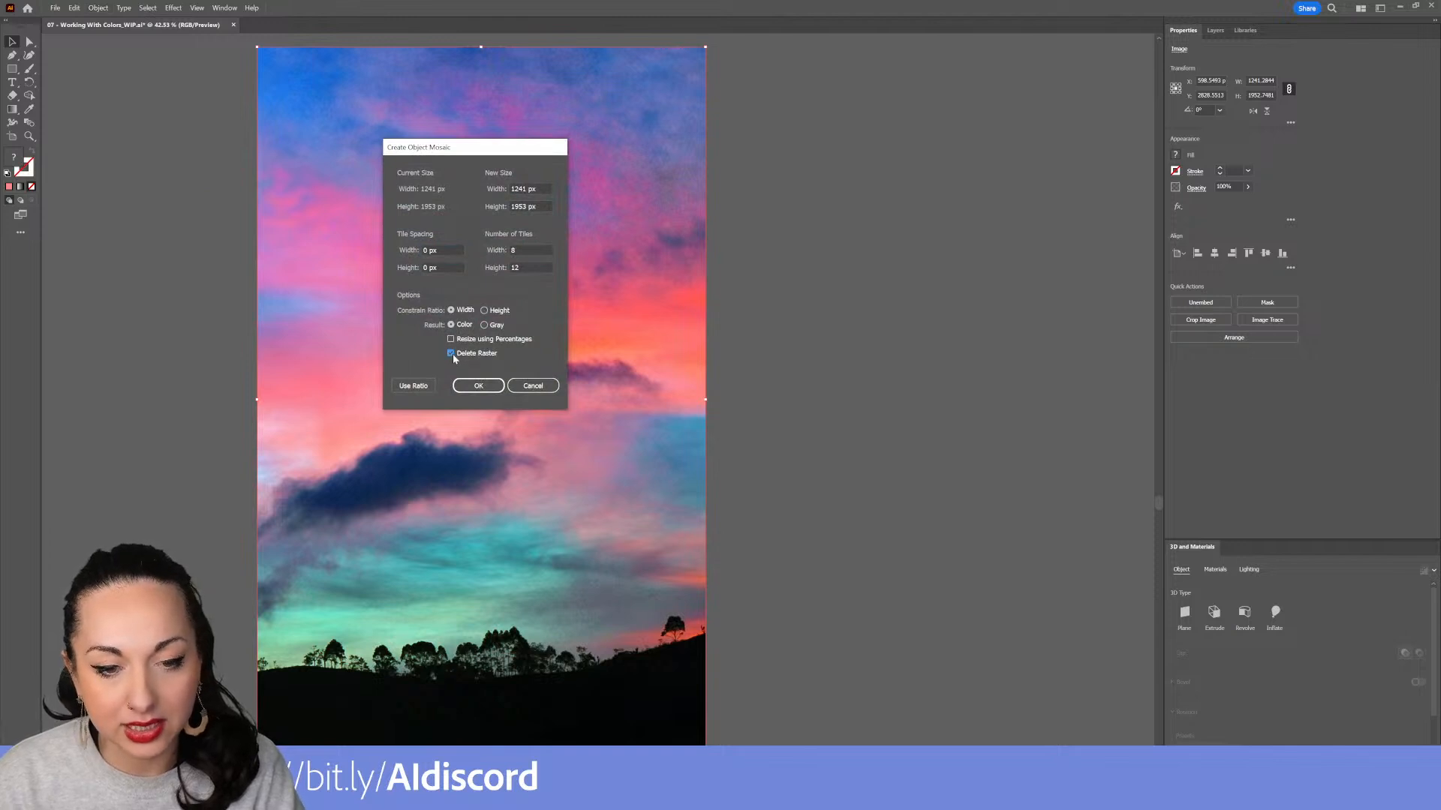
left_click(478, 386)
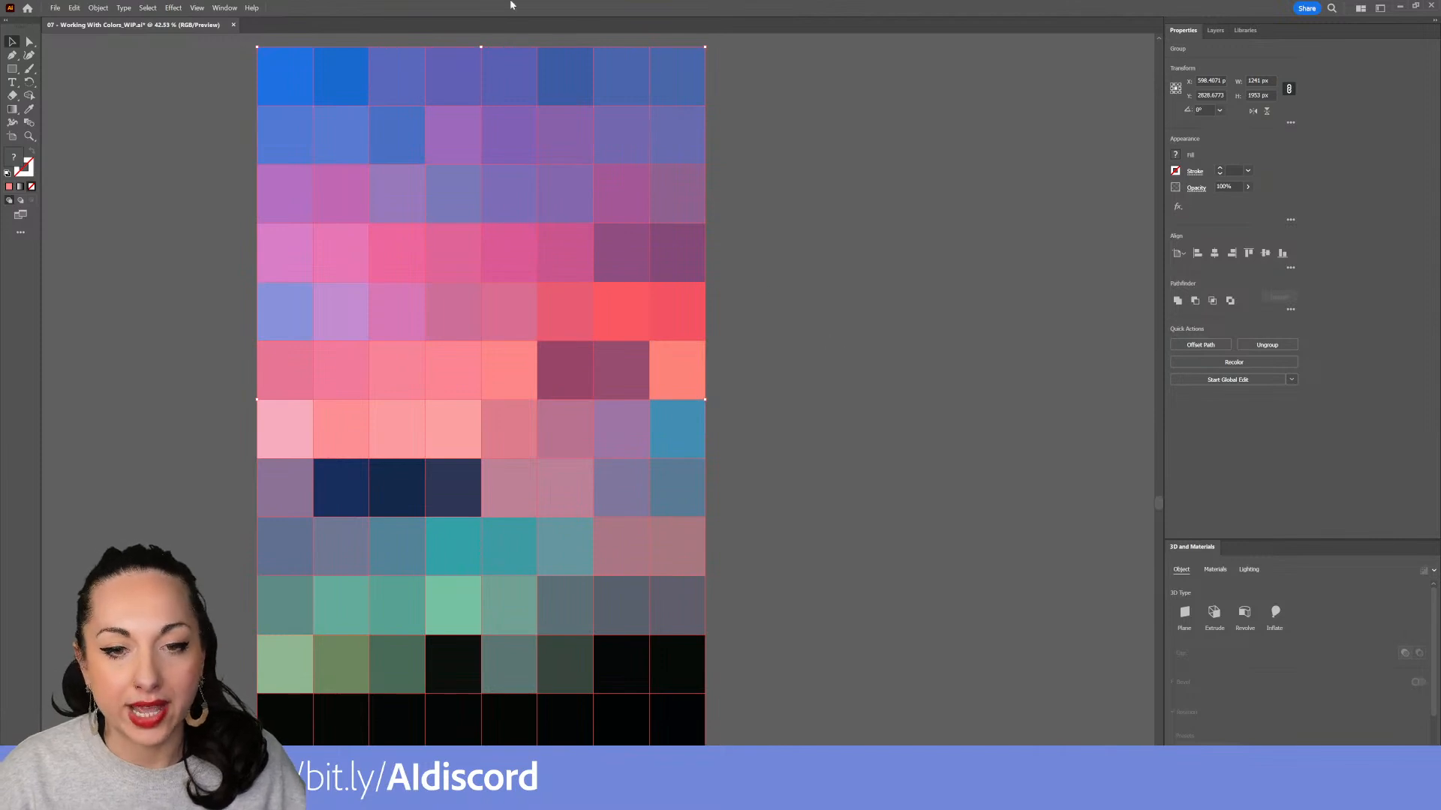
Select the mosaic and open the Swatches panel
left_click(802, 449)
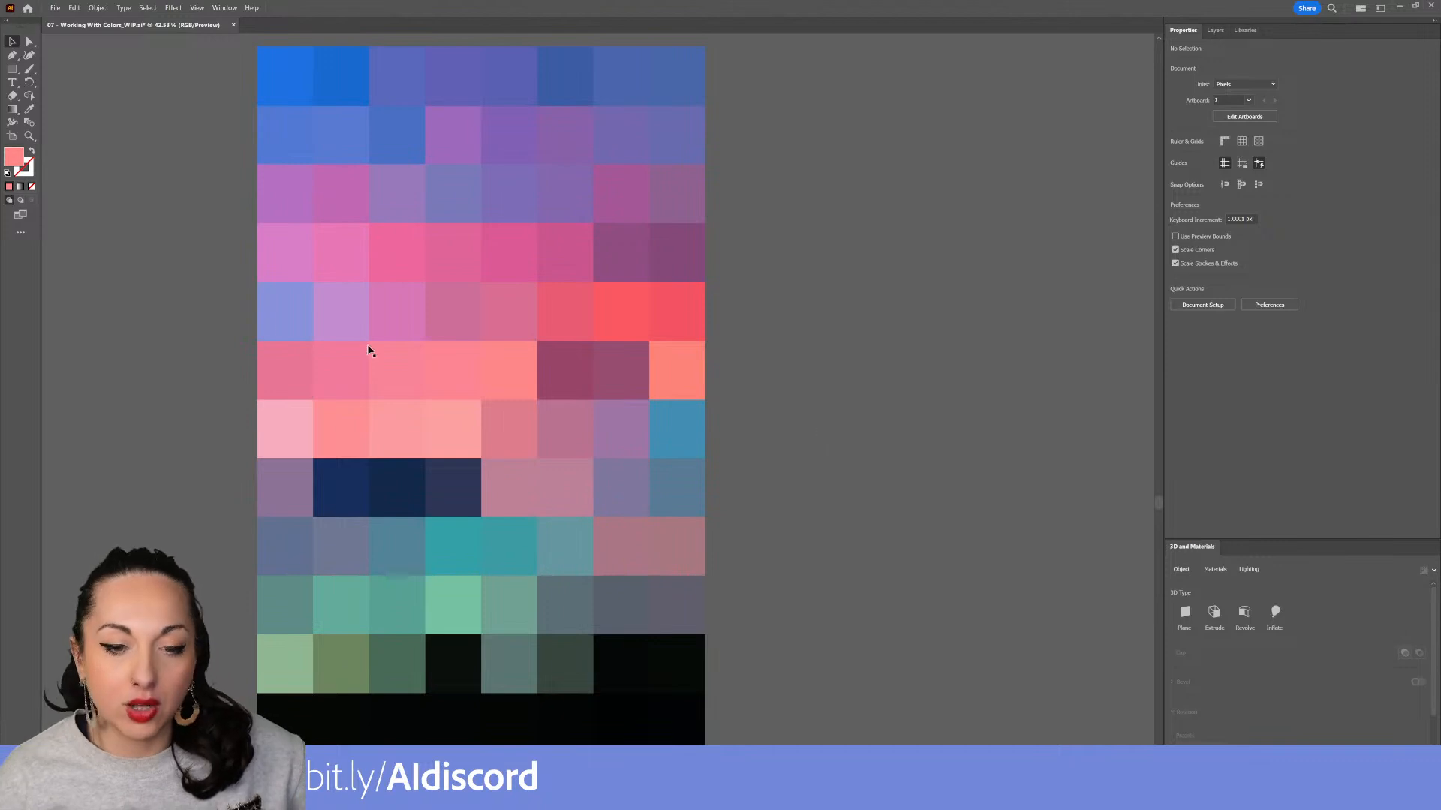
left_click(436, 351)
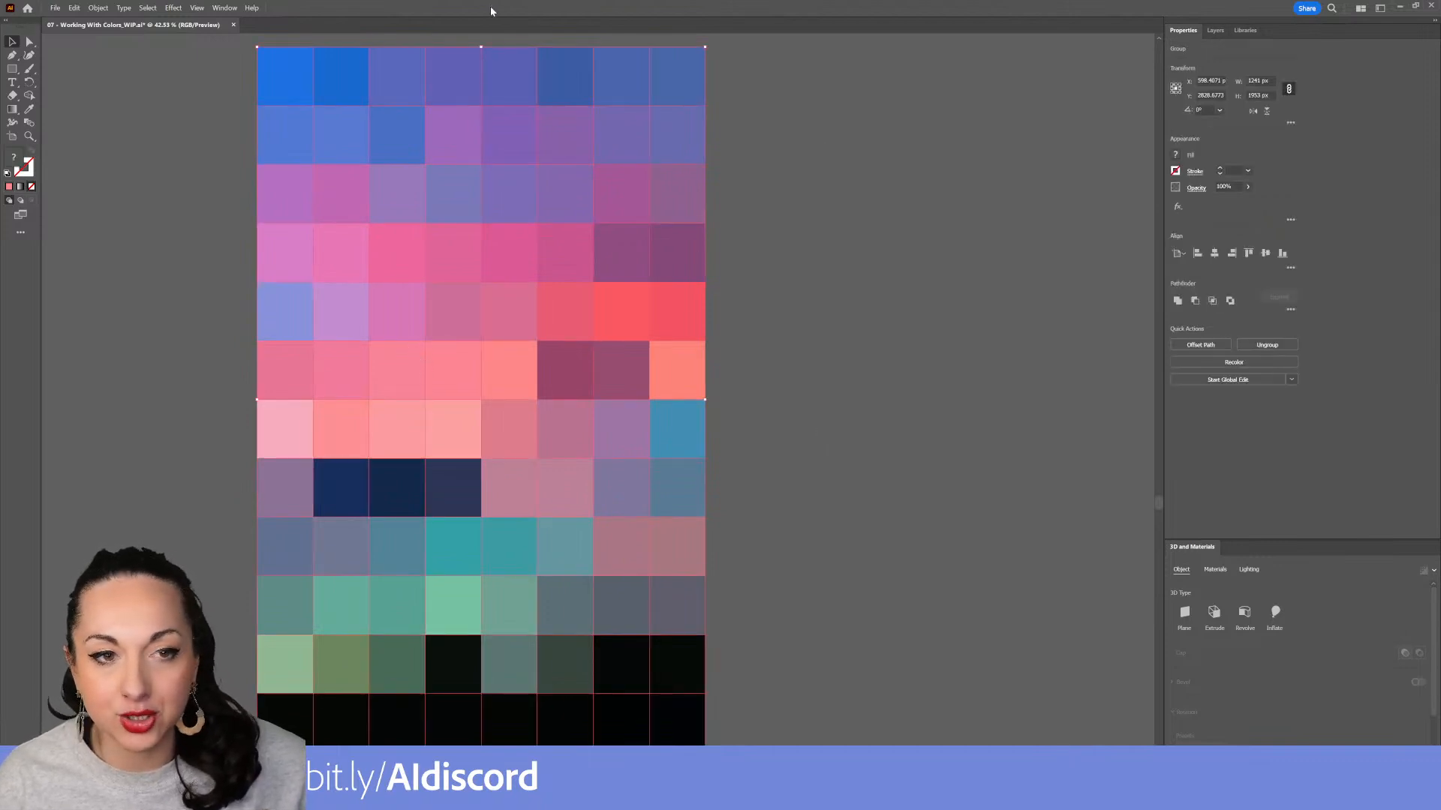
left_click(216, 6)
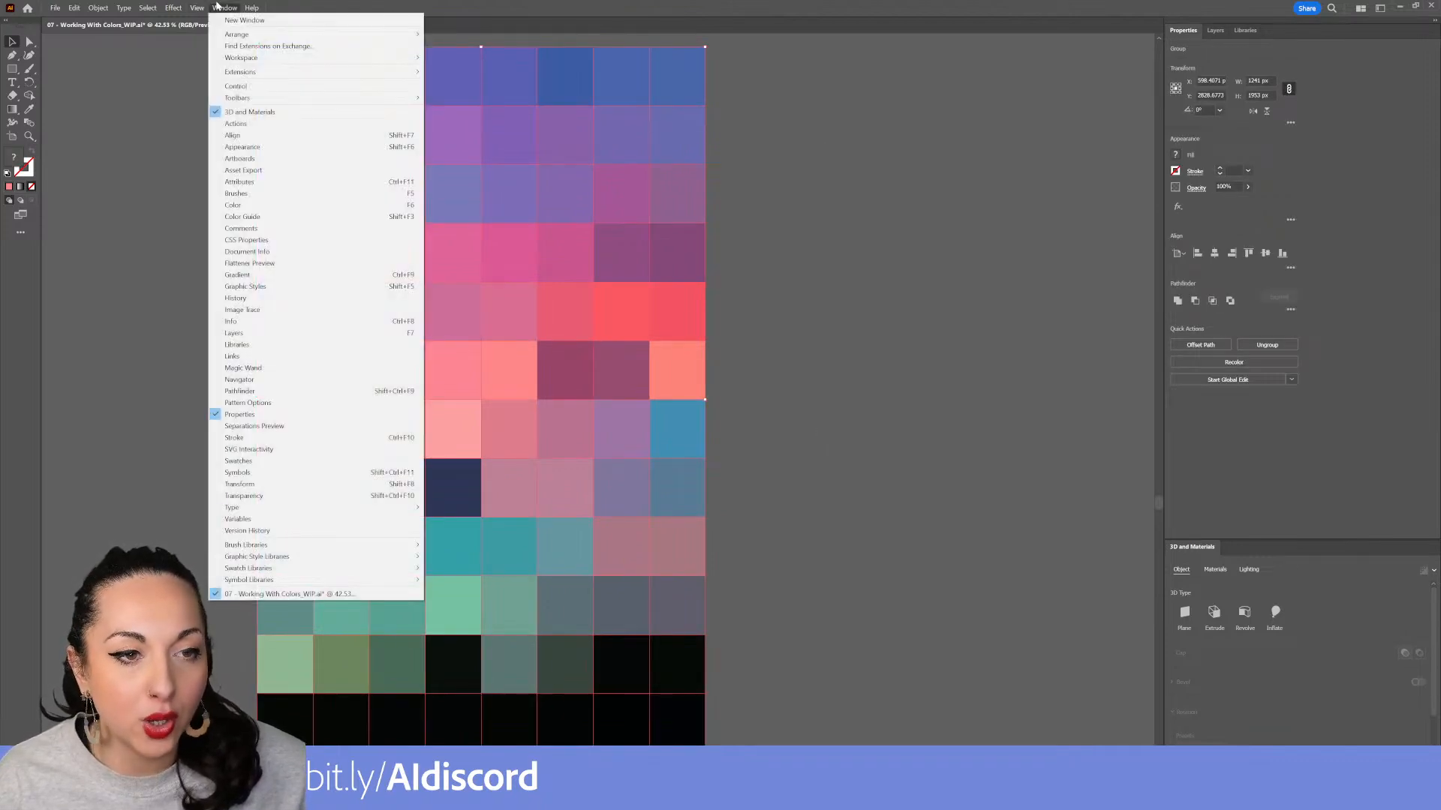
left_click(309, 463)
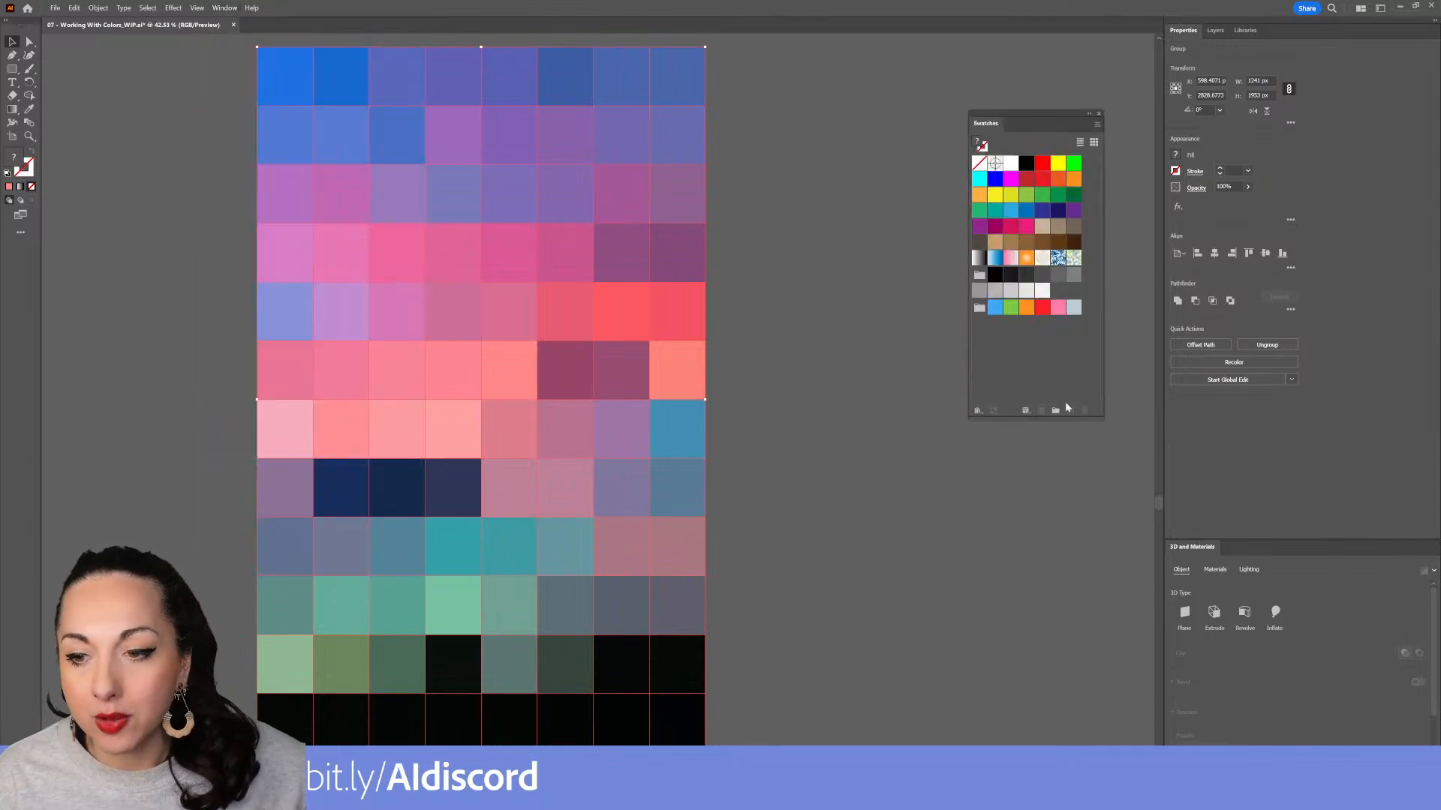
left_click_drag(1019, 118, 811, 95)
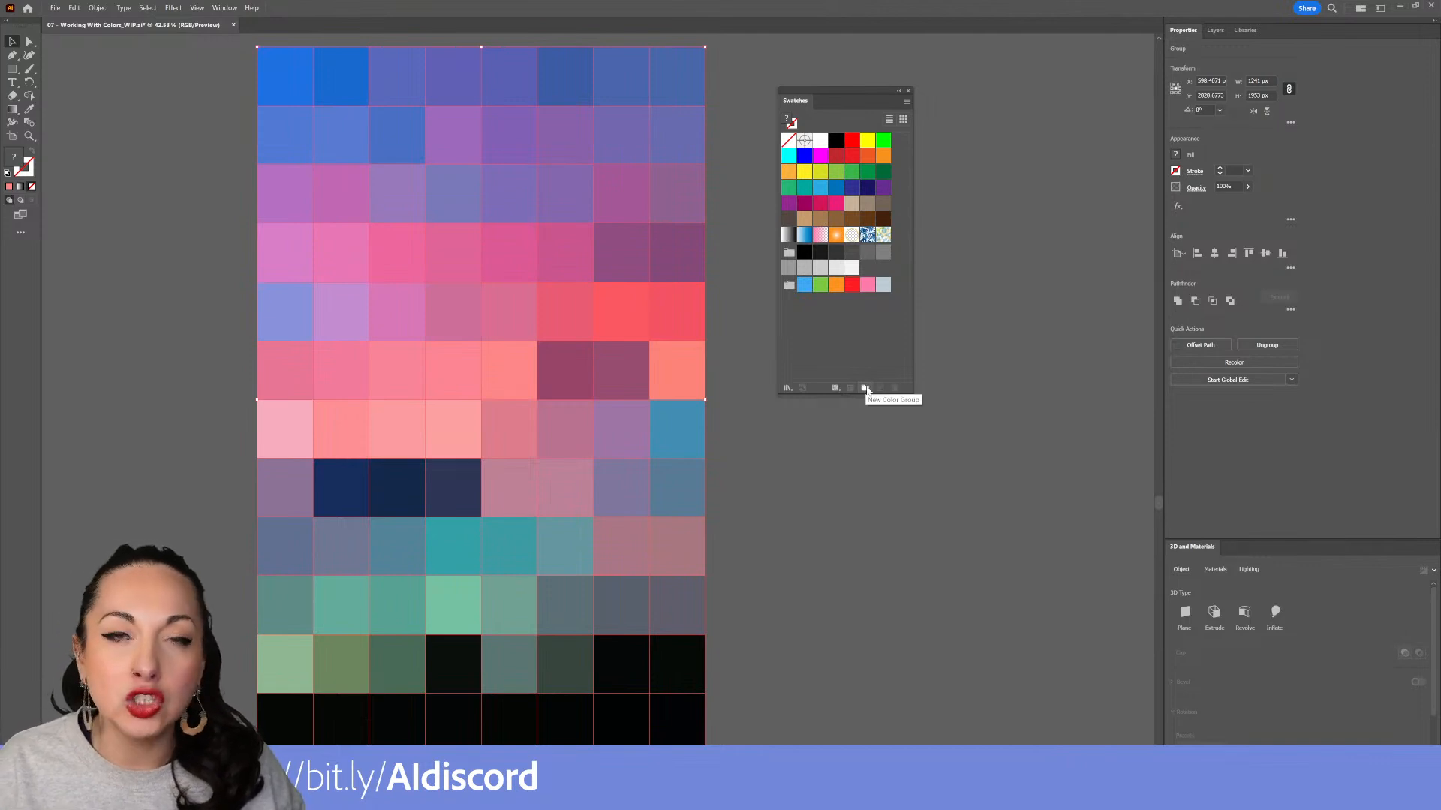
Create a new color group named colorful sunset from the selected mosaic artwork
left_click(866, 389)
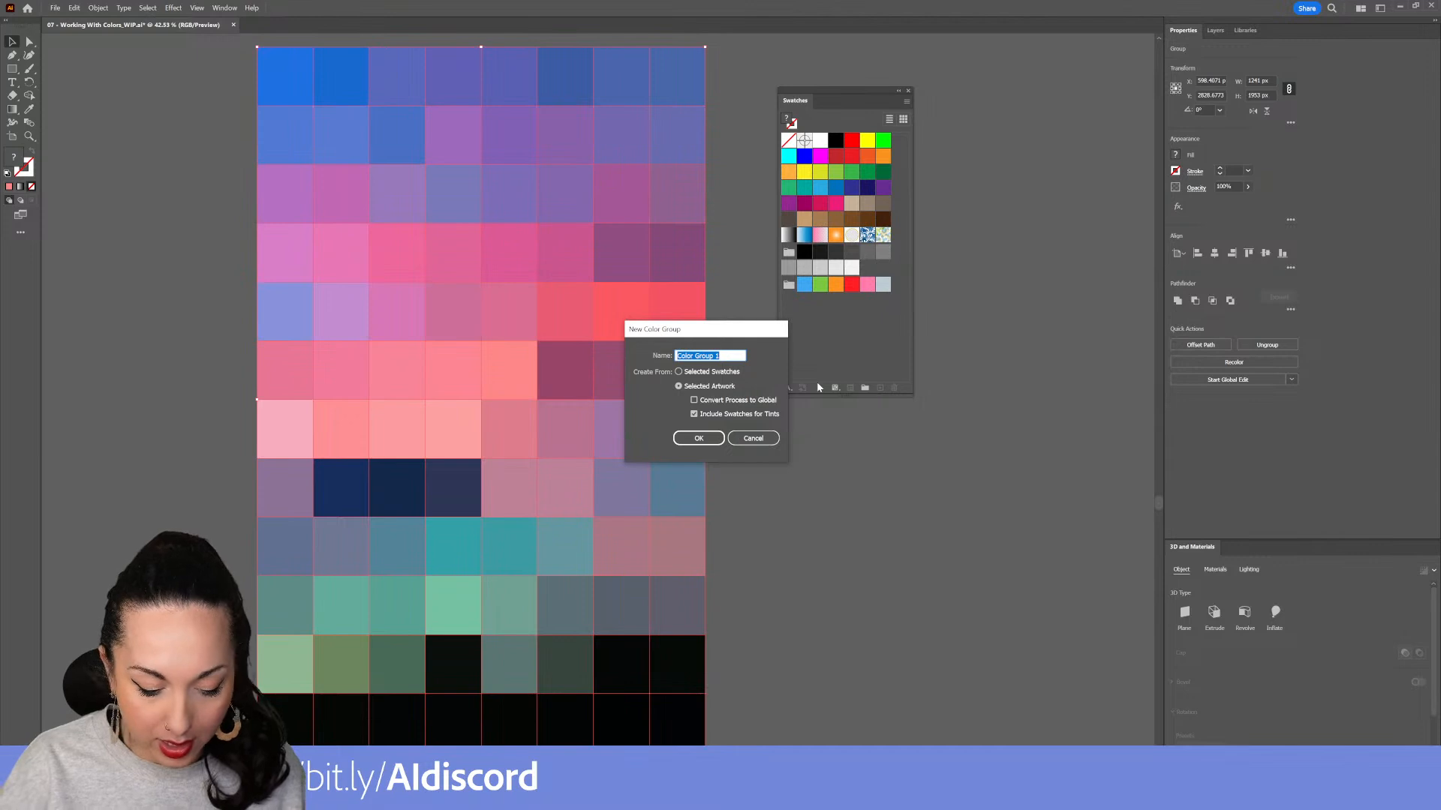
type("color")
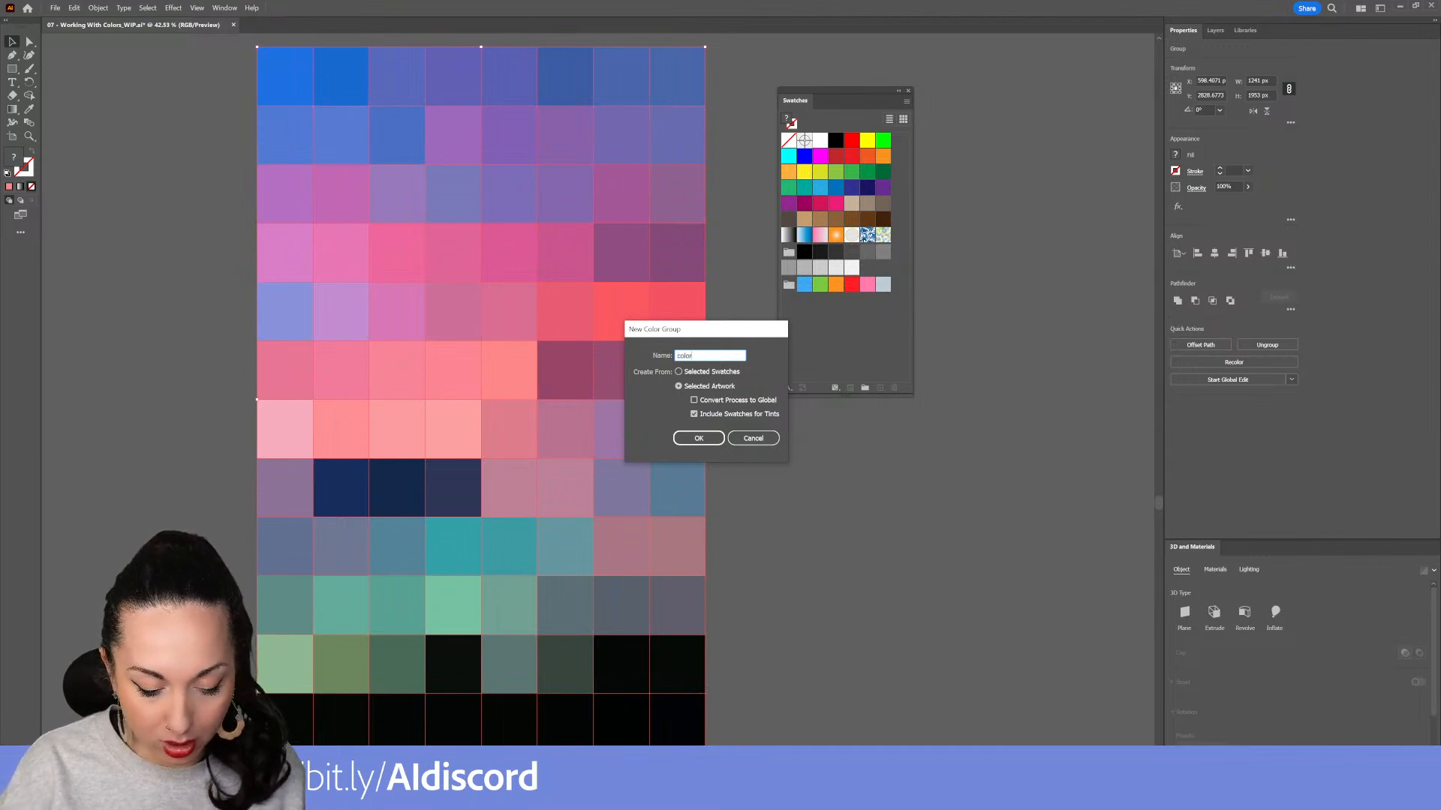
type("ful sunset")
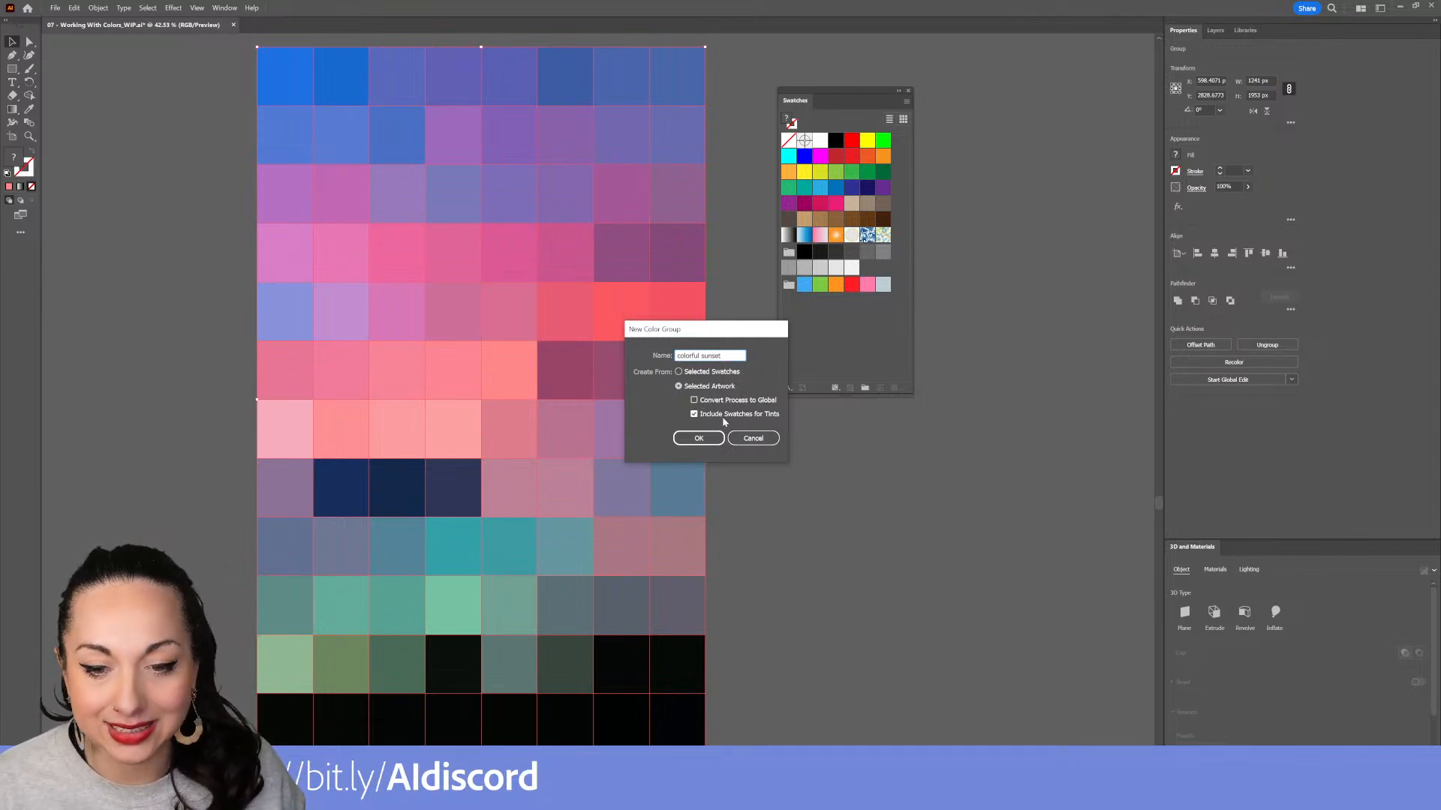
left_click(705, 439)
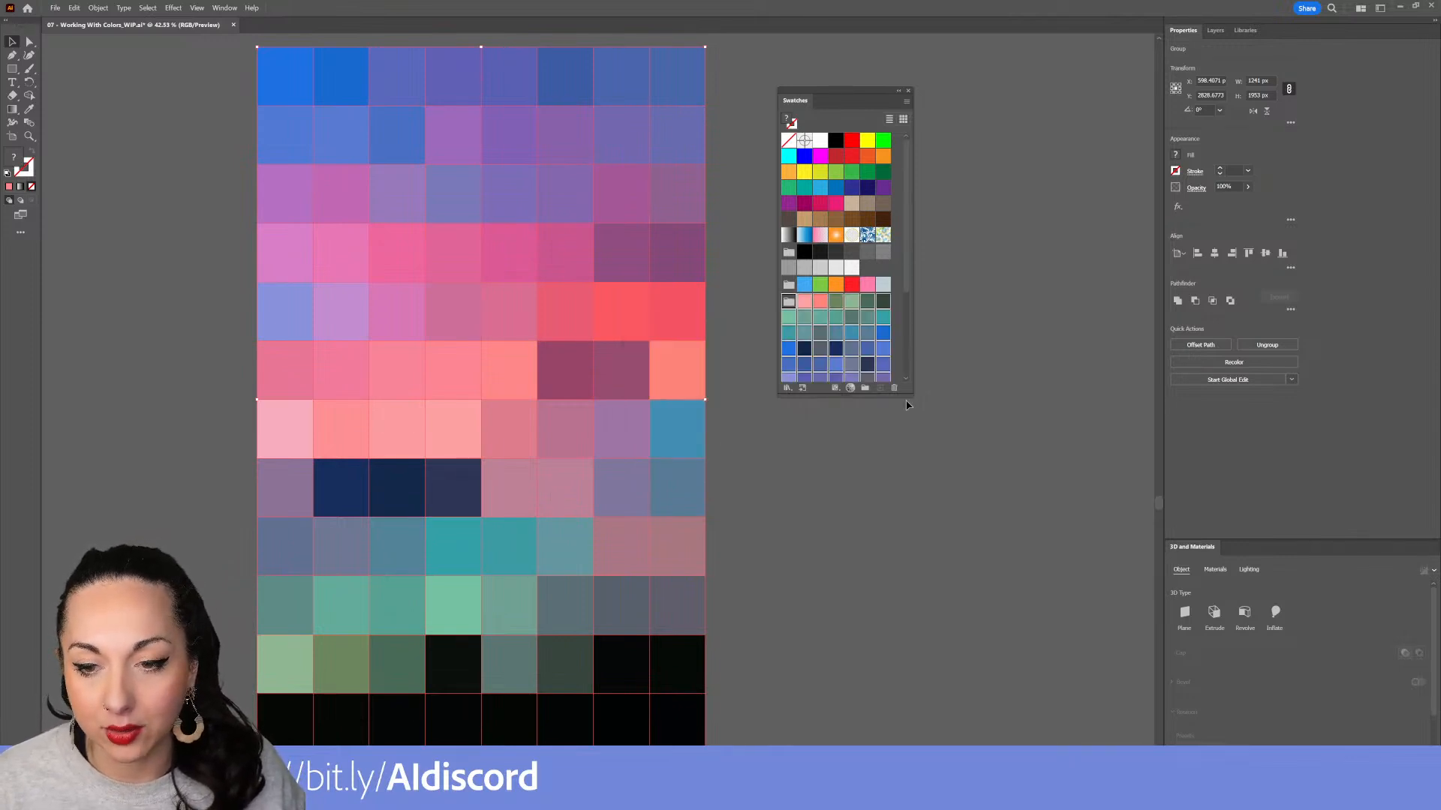
Delete all the default swatches and color groups, keeping only the colorful sunset group
left_click_drag(842, 395, 857, 637)
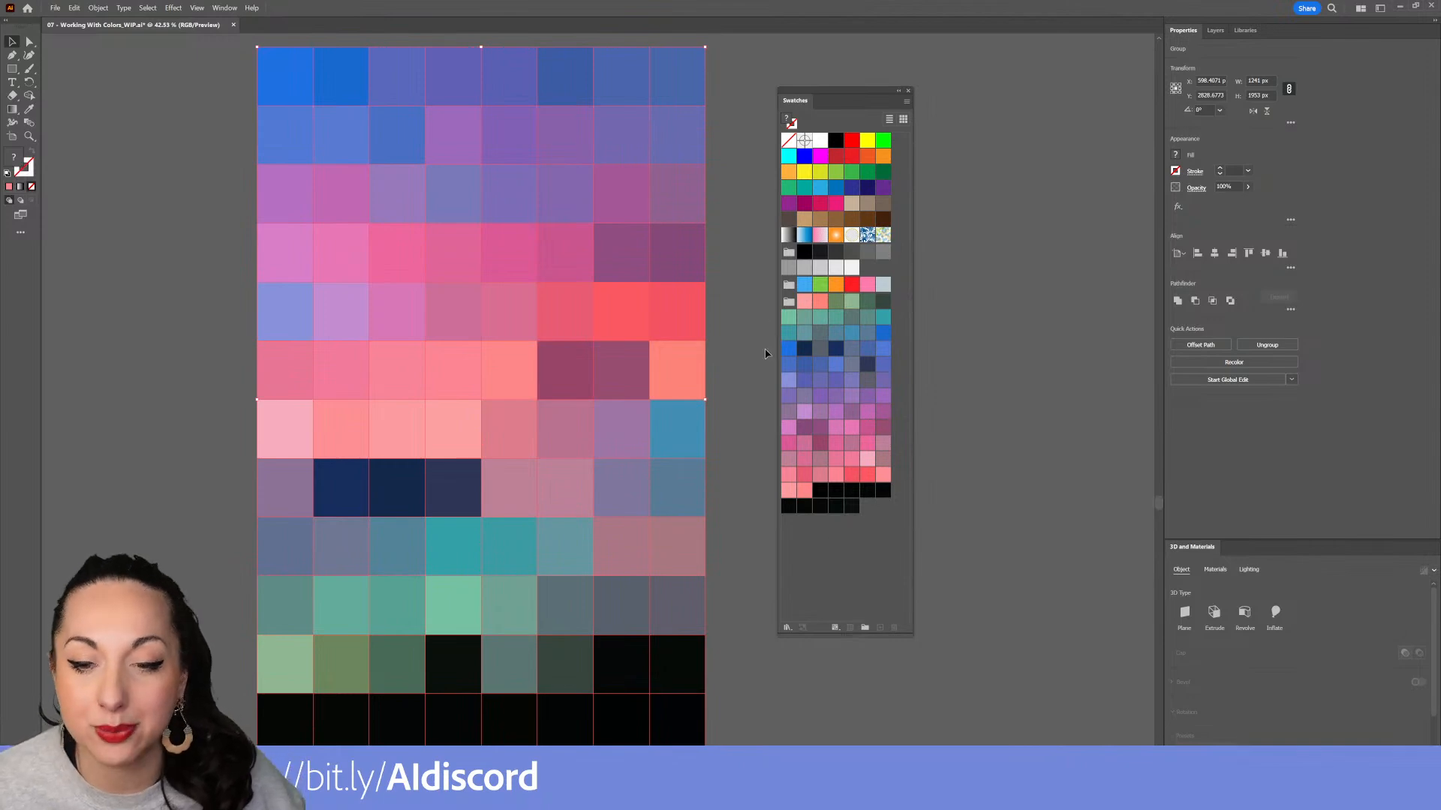
left_click(789, 285)
left_click(789, 252, "shift")
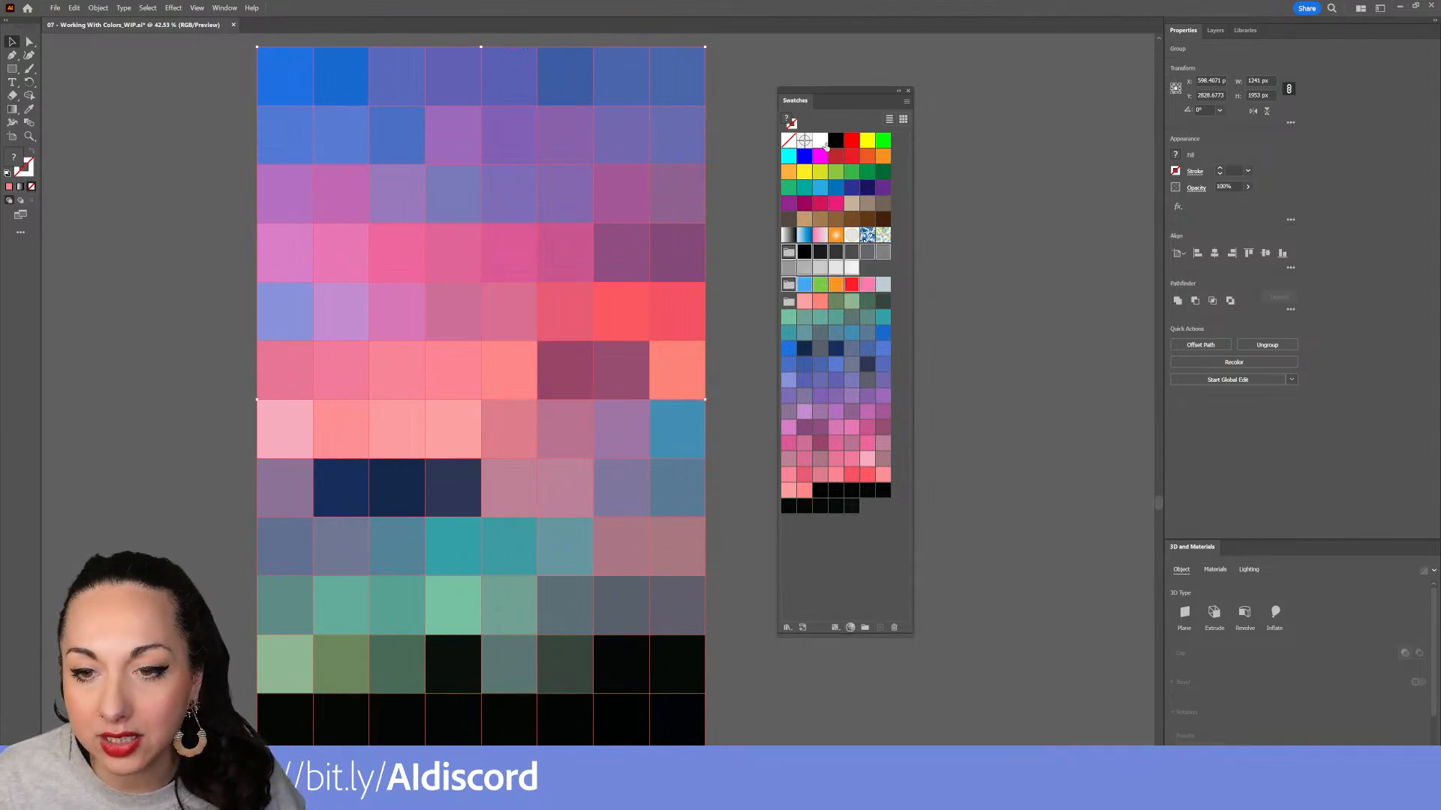
left_click(826, 146, "shift")
left_click(906, 102)
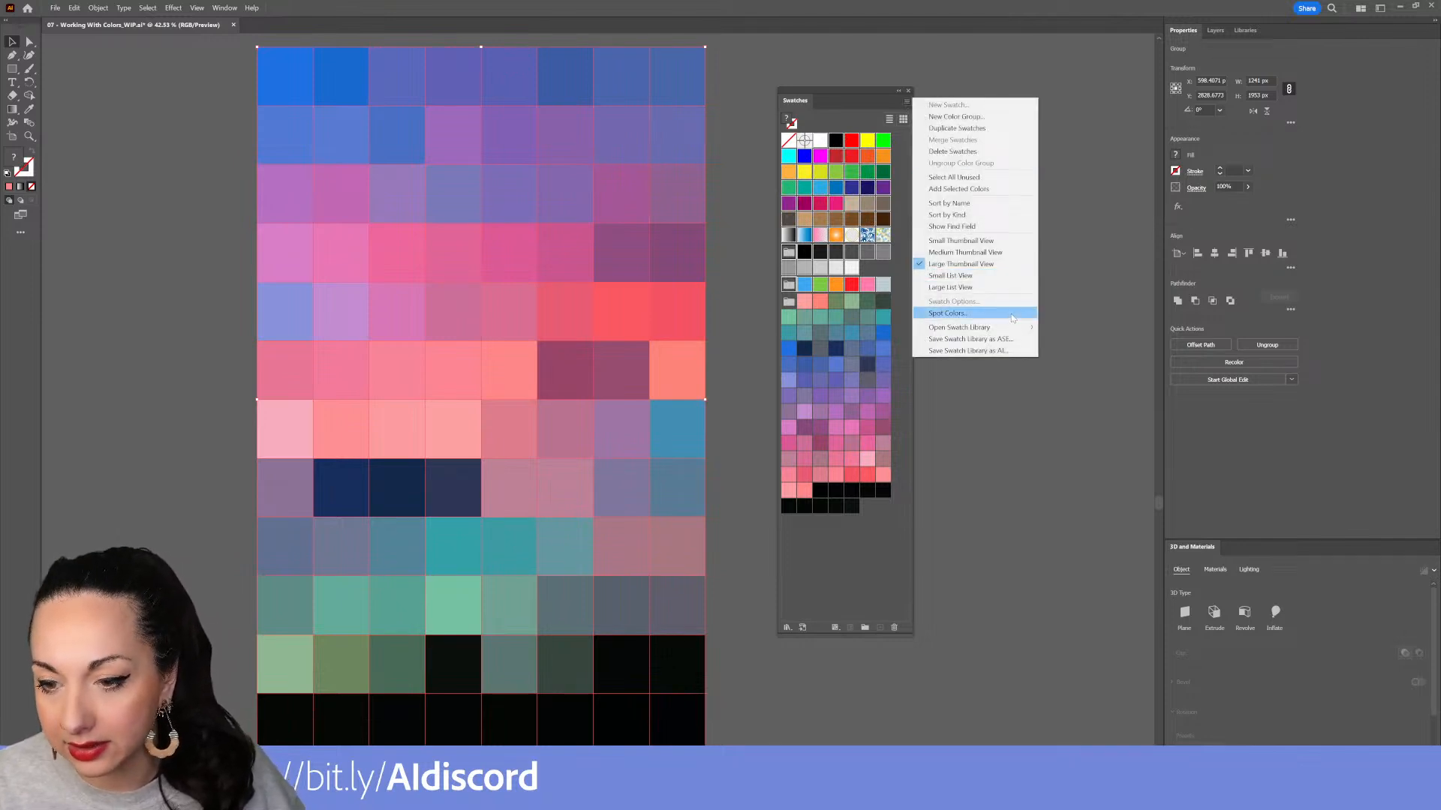
left_click(967, 151)
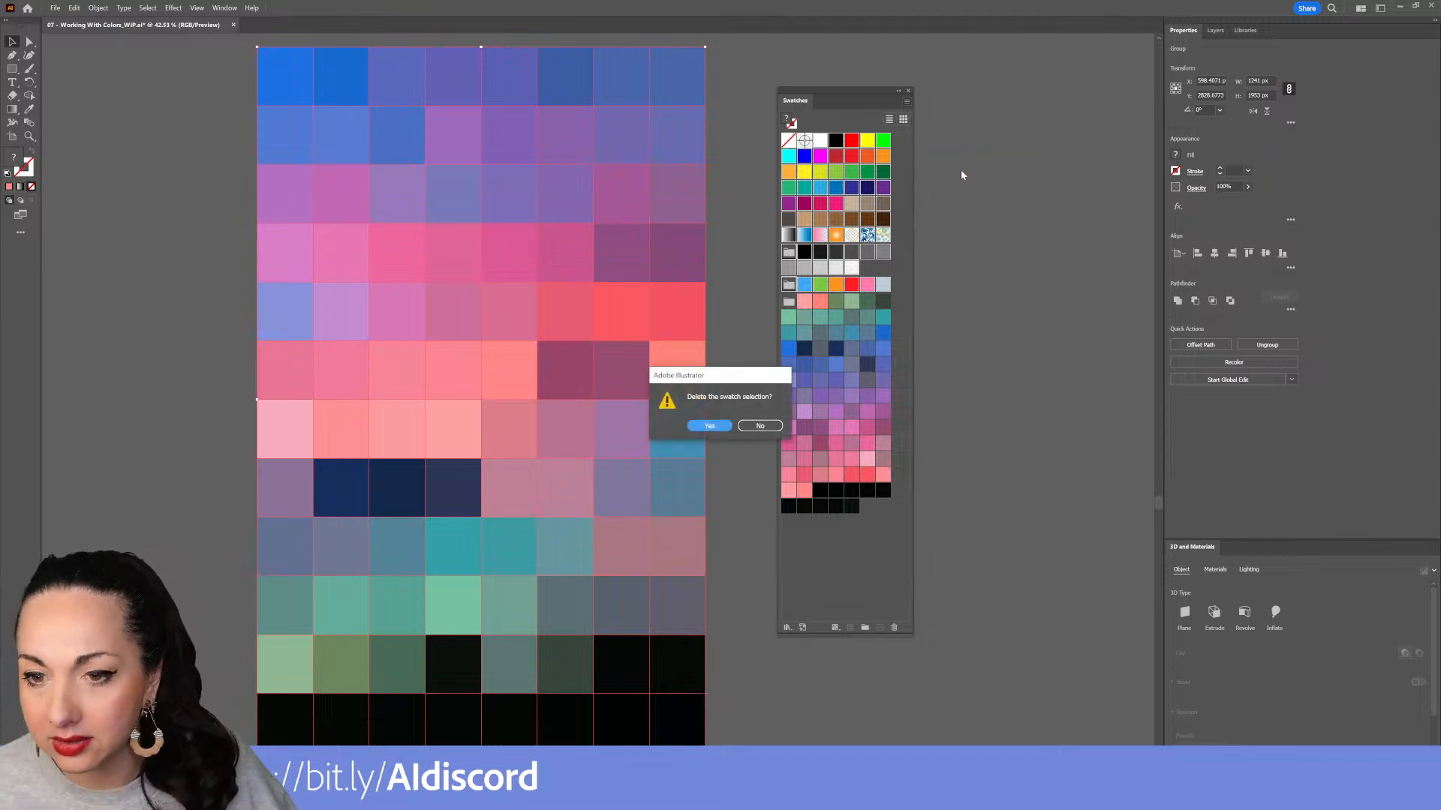
left_click(711, 426)
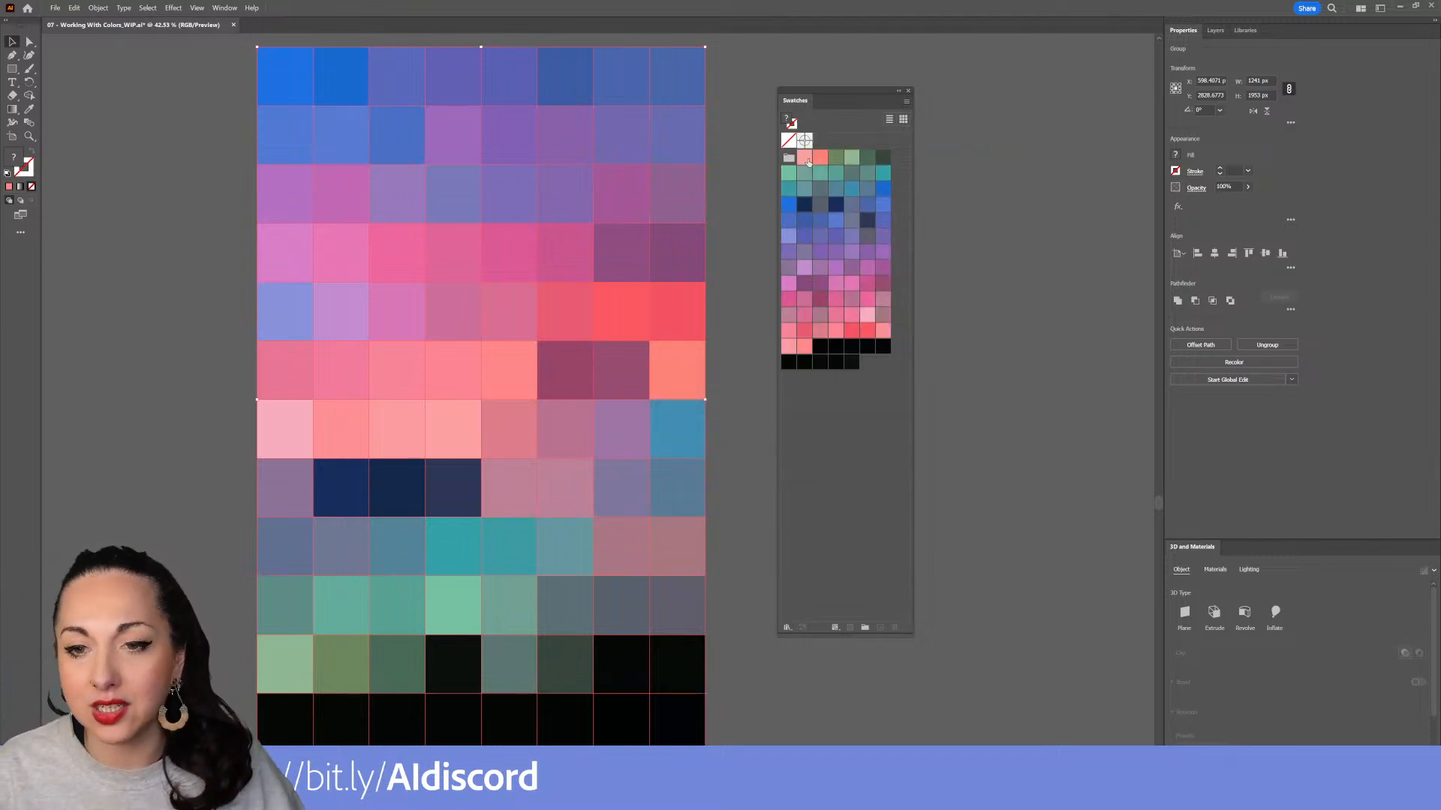
Move the mosaic to the left of the sky photo copy on the canvas
mouse_move(808, 111)
left_mouse_down()
mouse_move(837, 131)
mouse_move(814, 137)
left_mouse_up()
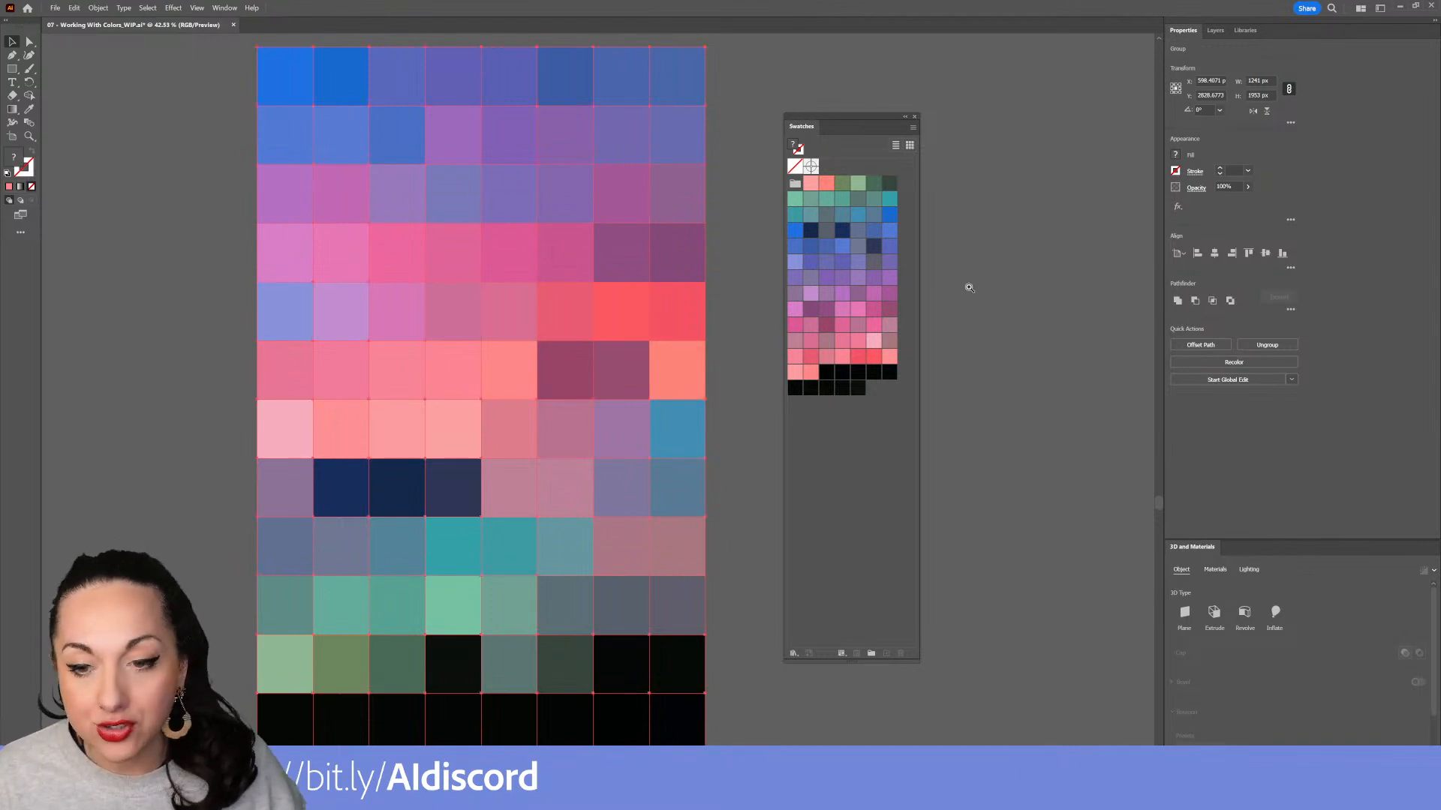
scroll(957, 292, "down", 3)
left_click_drag(876, 344, 302, 445)
left_click_drag(764, 91, 616, 481)
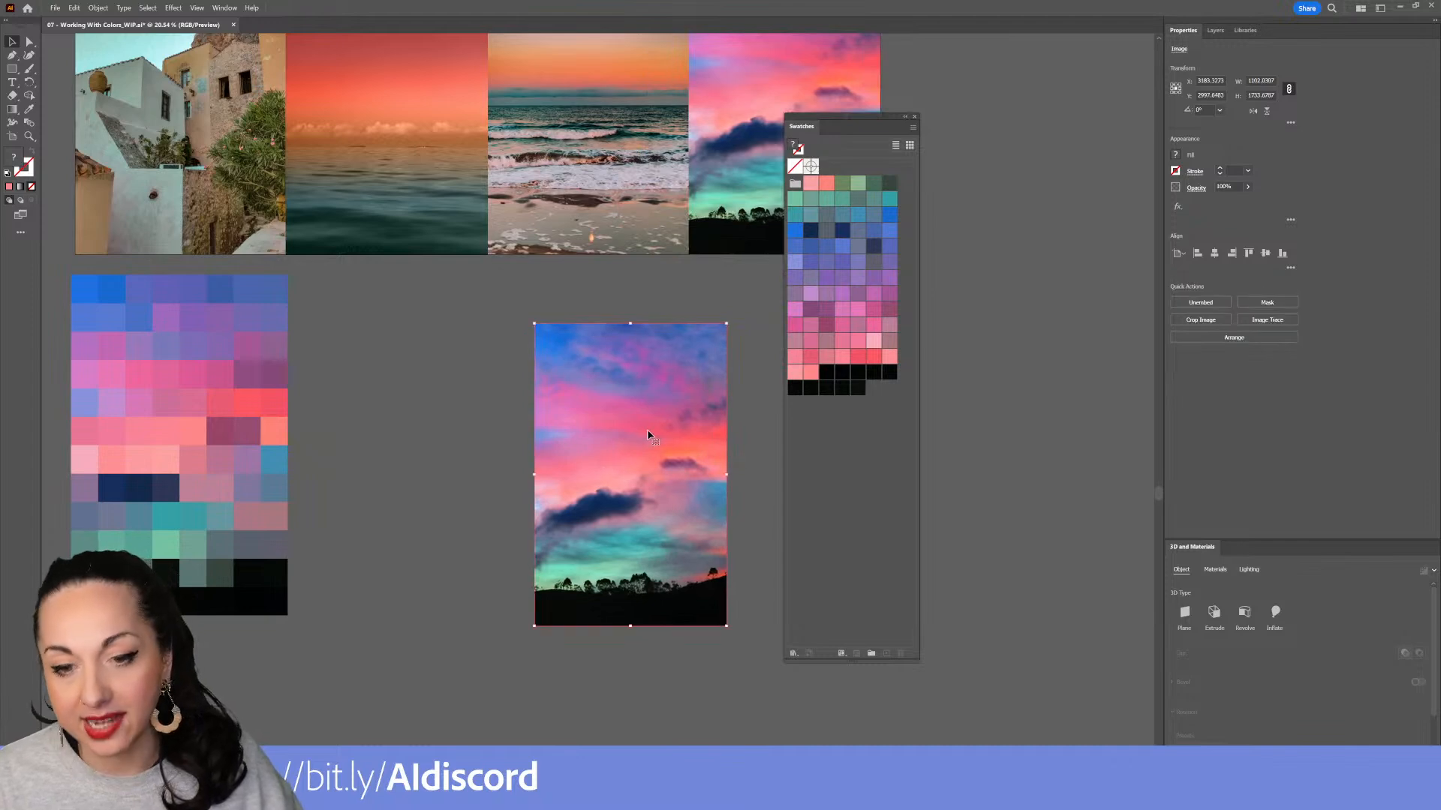
left_click_drag(660, 406, 652, 362)
left_click_drag(802, 128, 798, 310)
left_click_drag(759, 376, 676, 302)
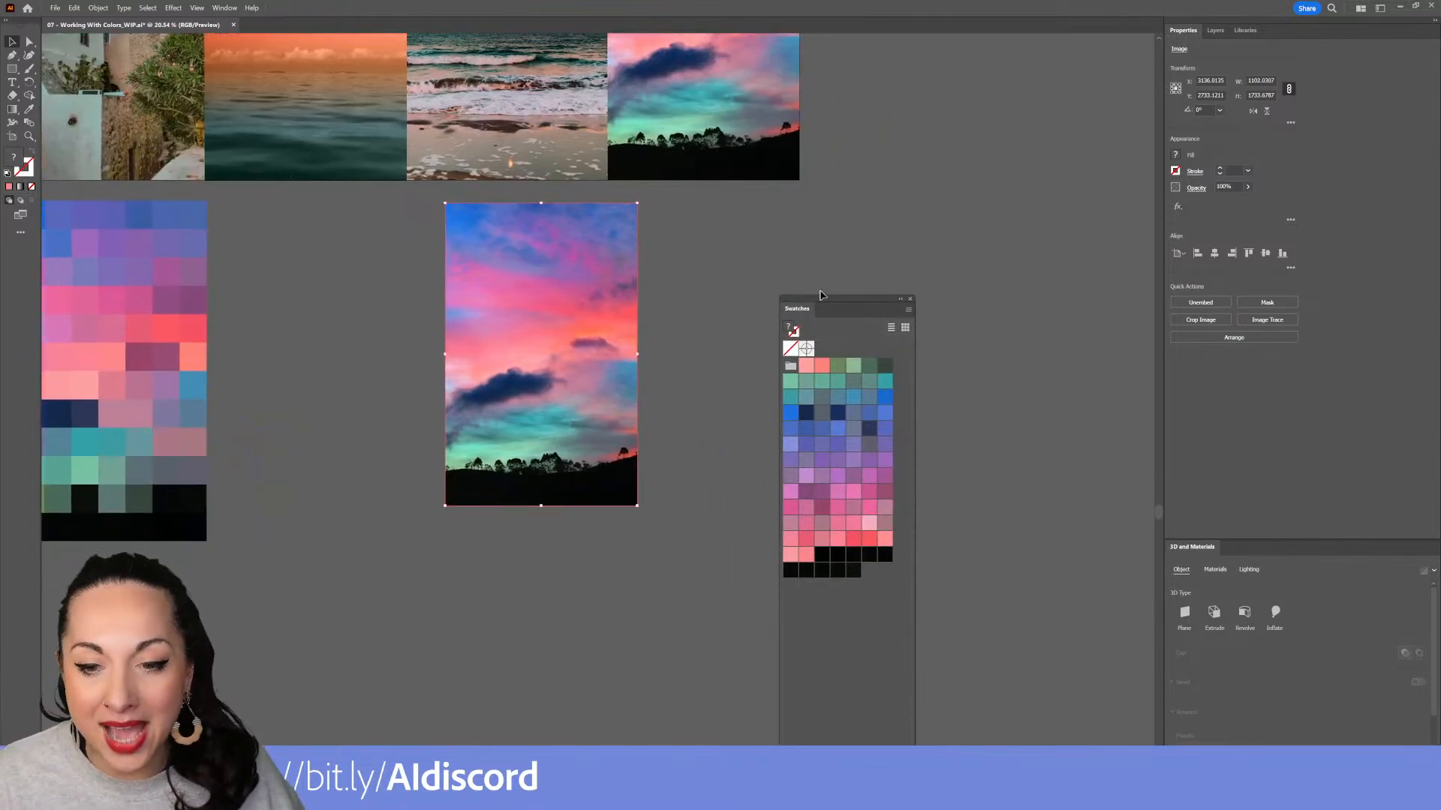
Select the sky photo copy and zoom in on it beside the Swatches panel
key("ctrl+shift+a")
left_click_drag(832, 294, 724, 237)
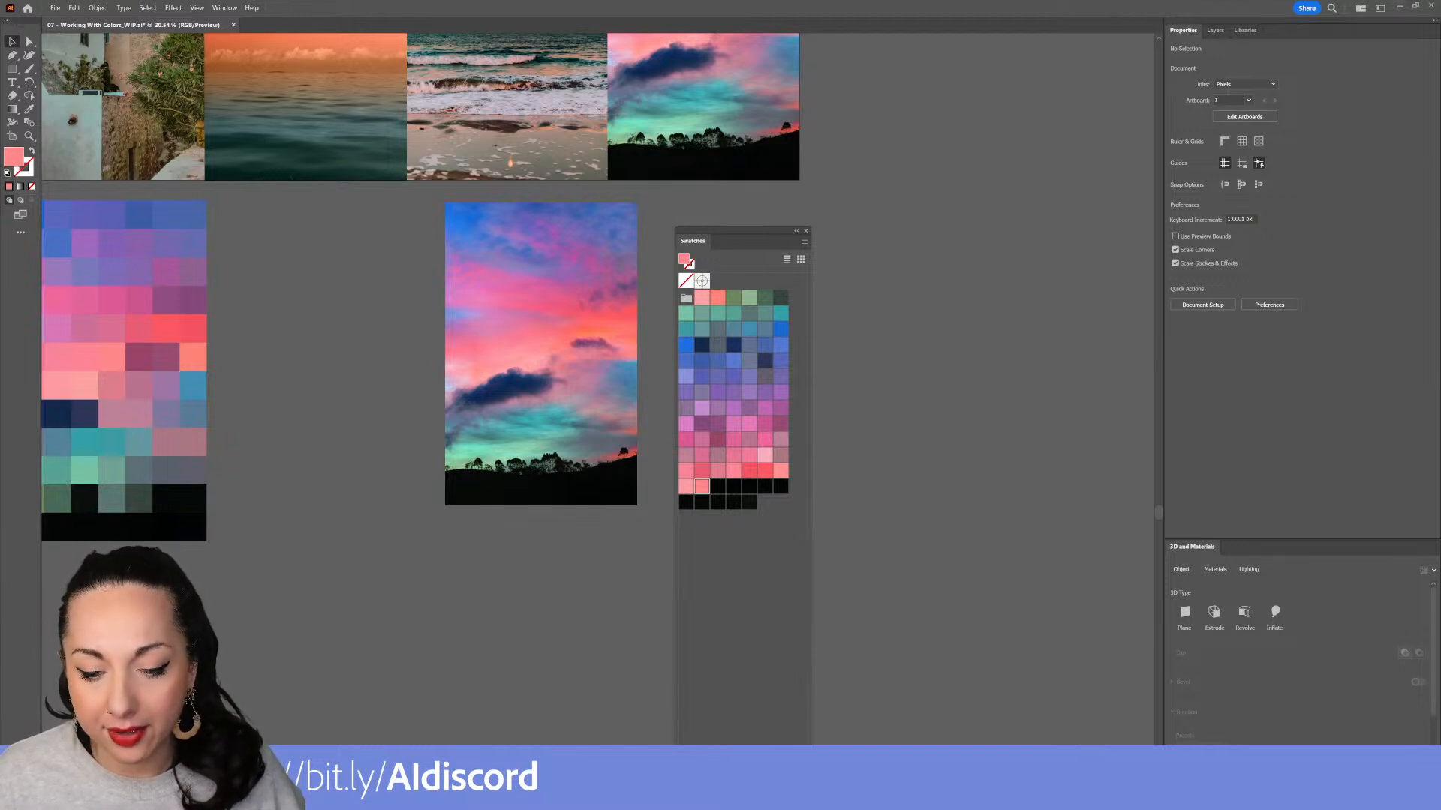
left_click_drag(714, 742, 714, 520)
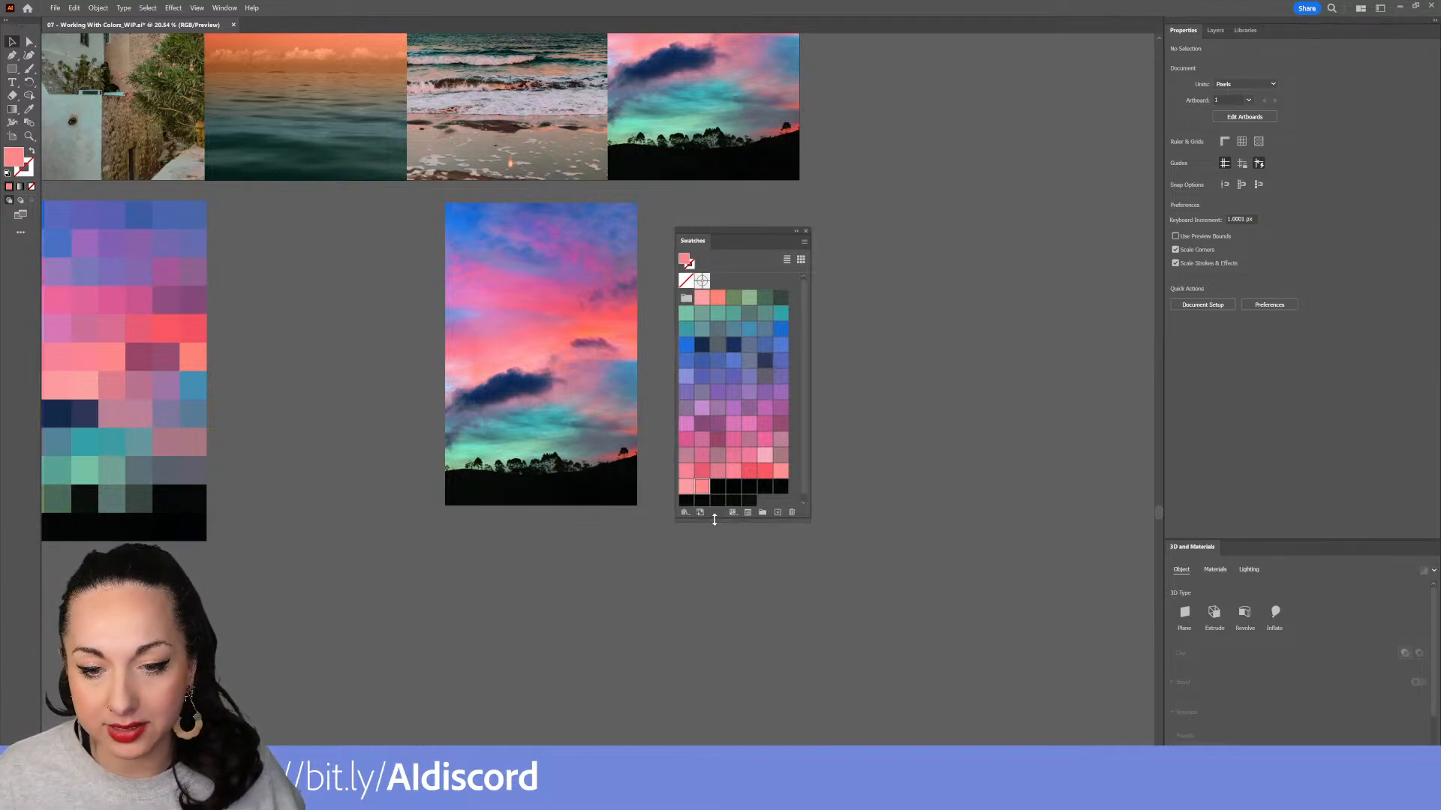
left_click_drag(523, 374, 532, 435)
scroll(531, 436, "up", 10)
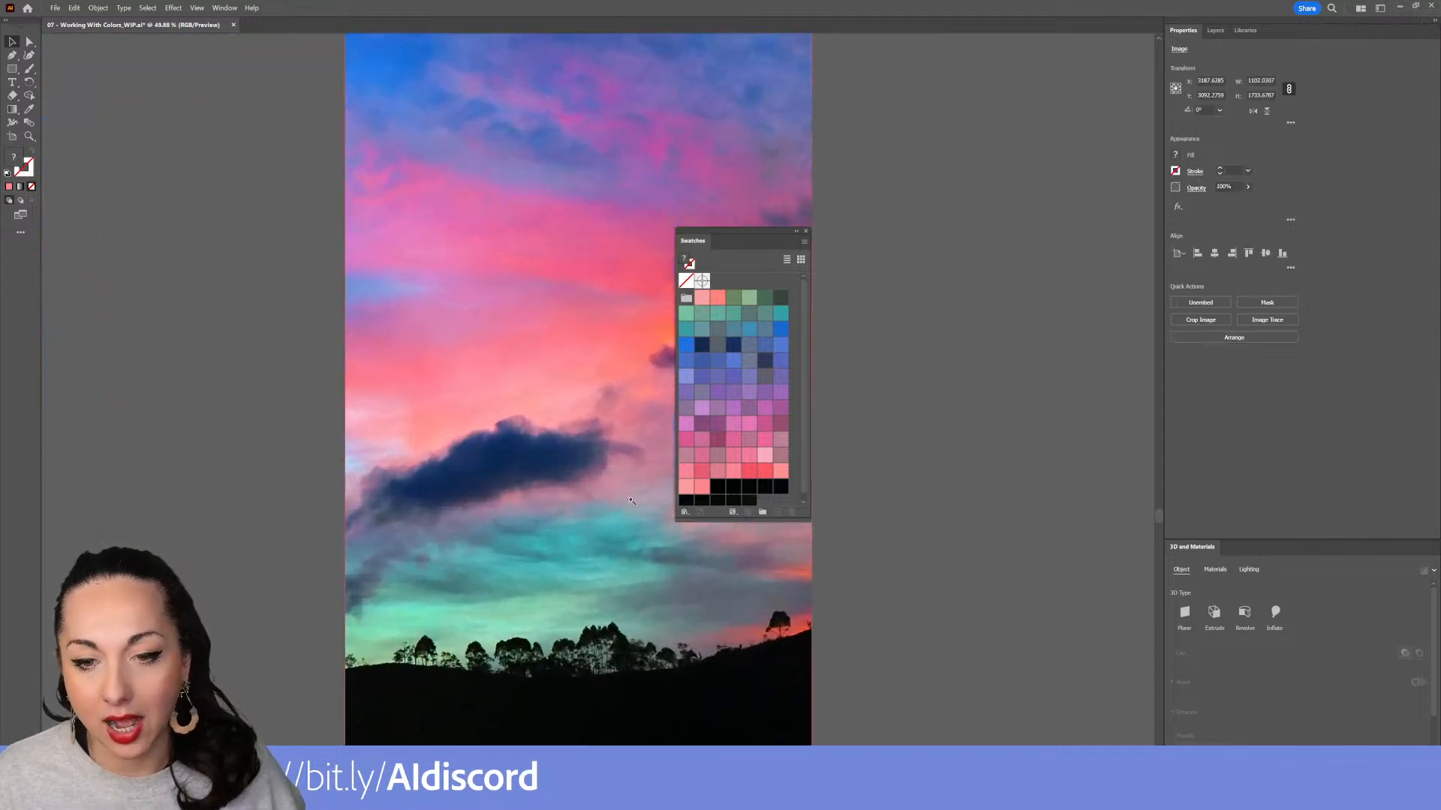
left_click_drag(681, 245, 857, 209)
left_click_drag(631, 263, 626, 296)
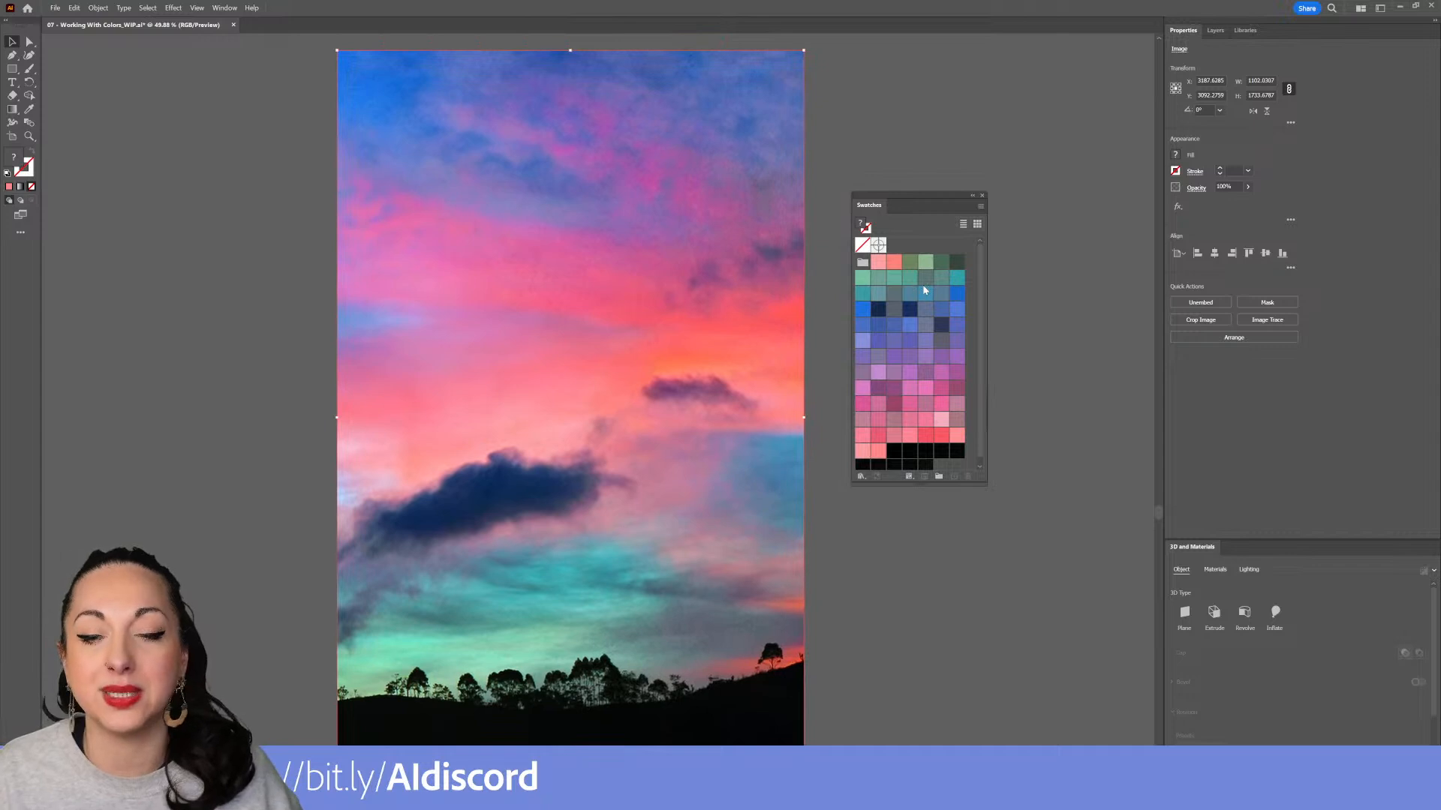
left_click_drag(906, 486, 910, 569)
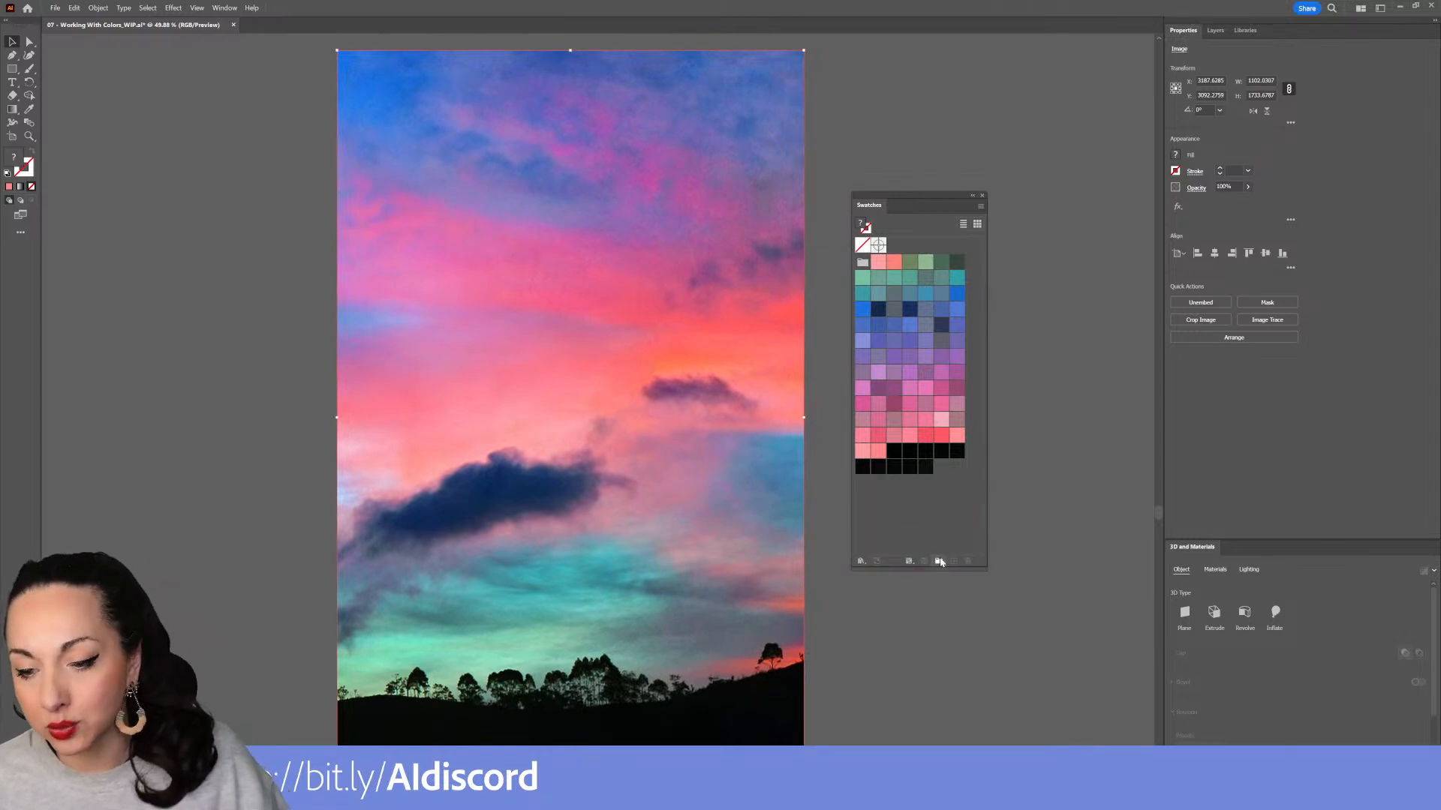
Create a new empty color group named selection
left_click(937, 561)
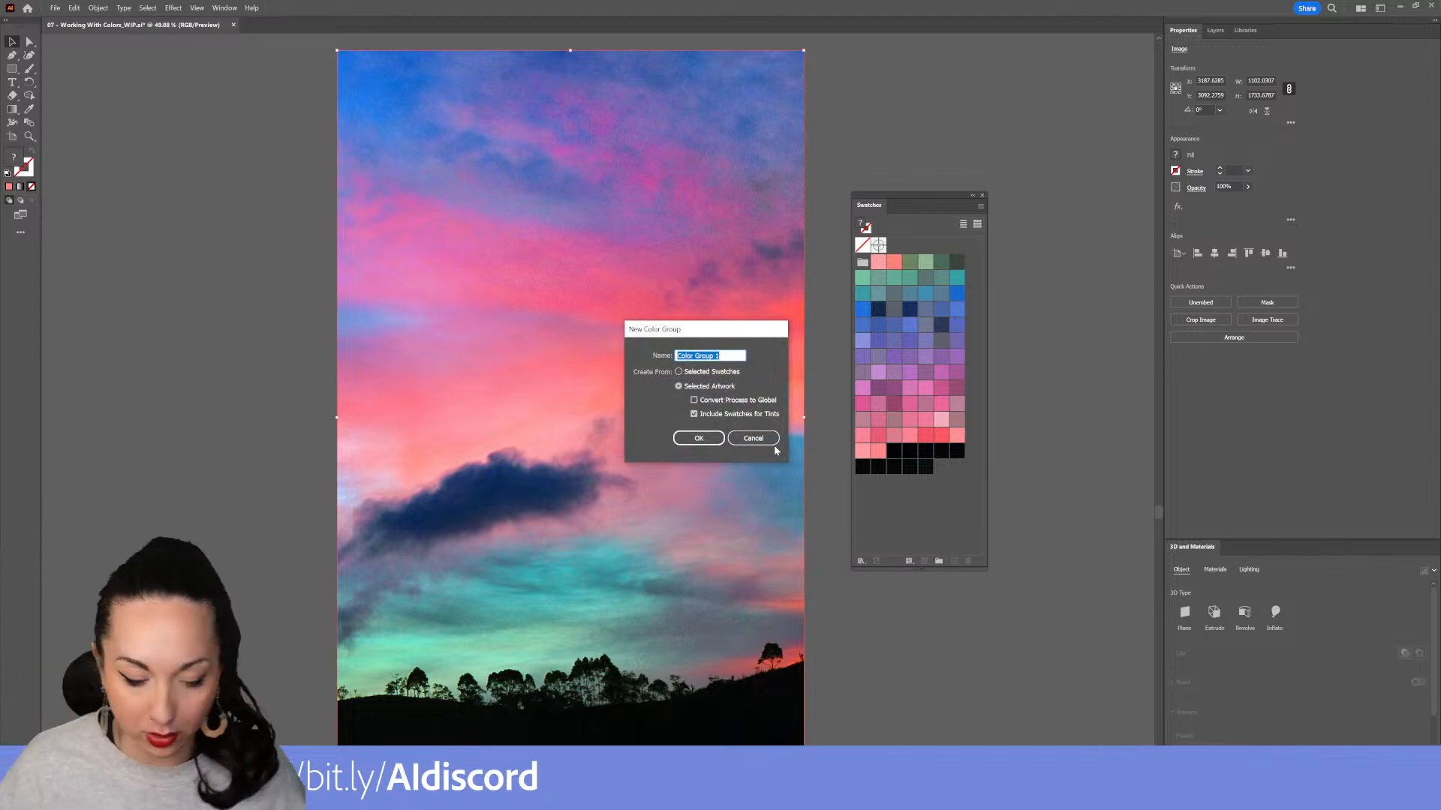
type("selection")
key("Return")
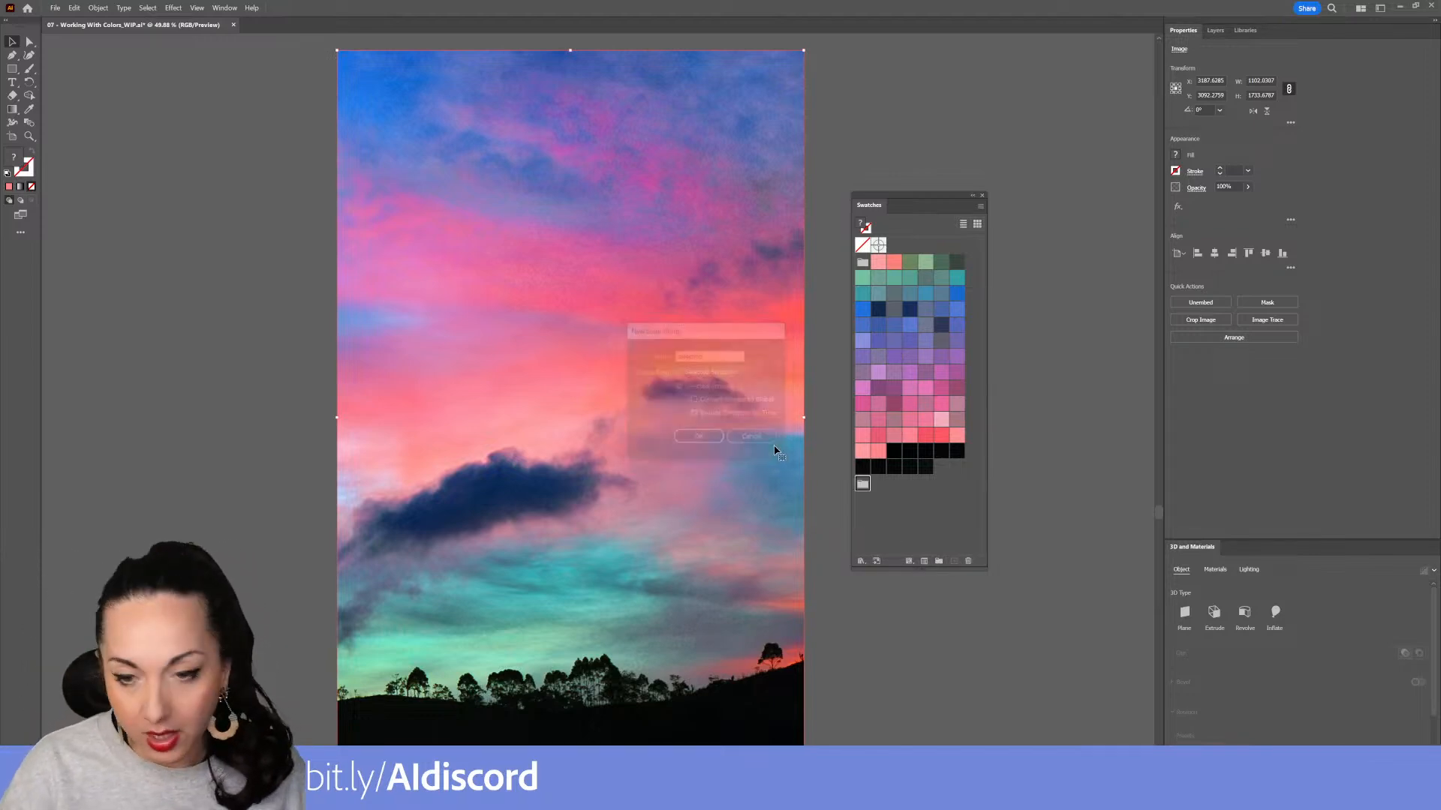
Duplicate a coral swatch from the colorful sunset group as a loose swatch, deleting the extra copy
left_click(897, 265)
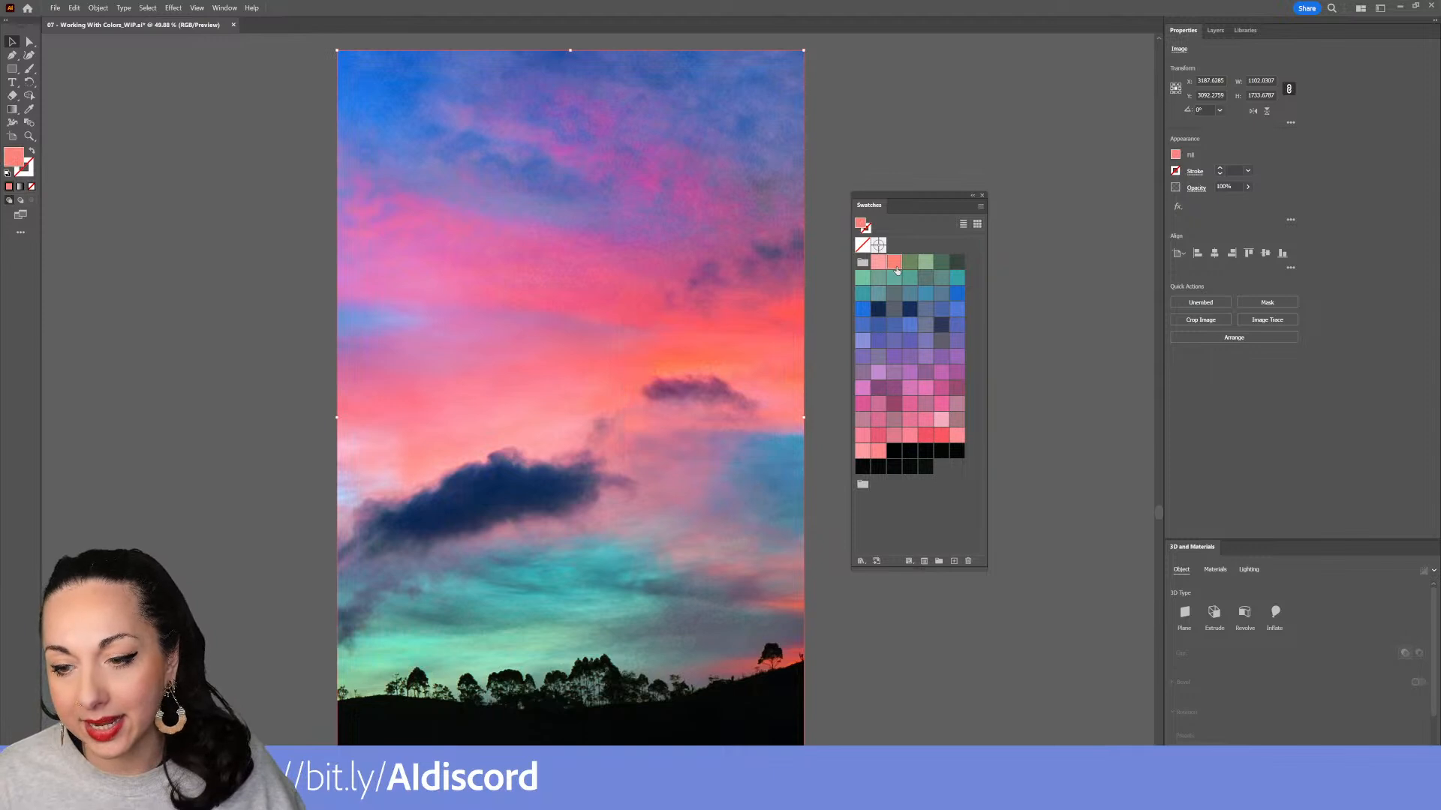
left_click_drag(941, 440, 955, 565)
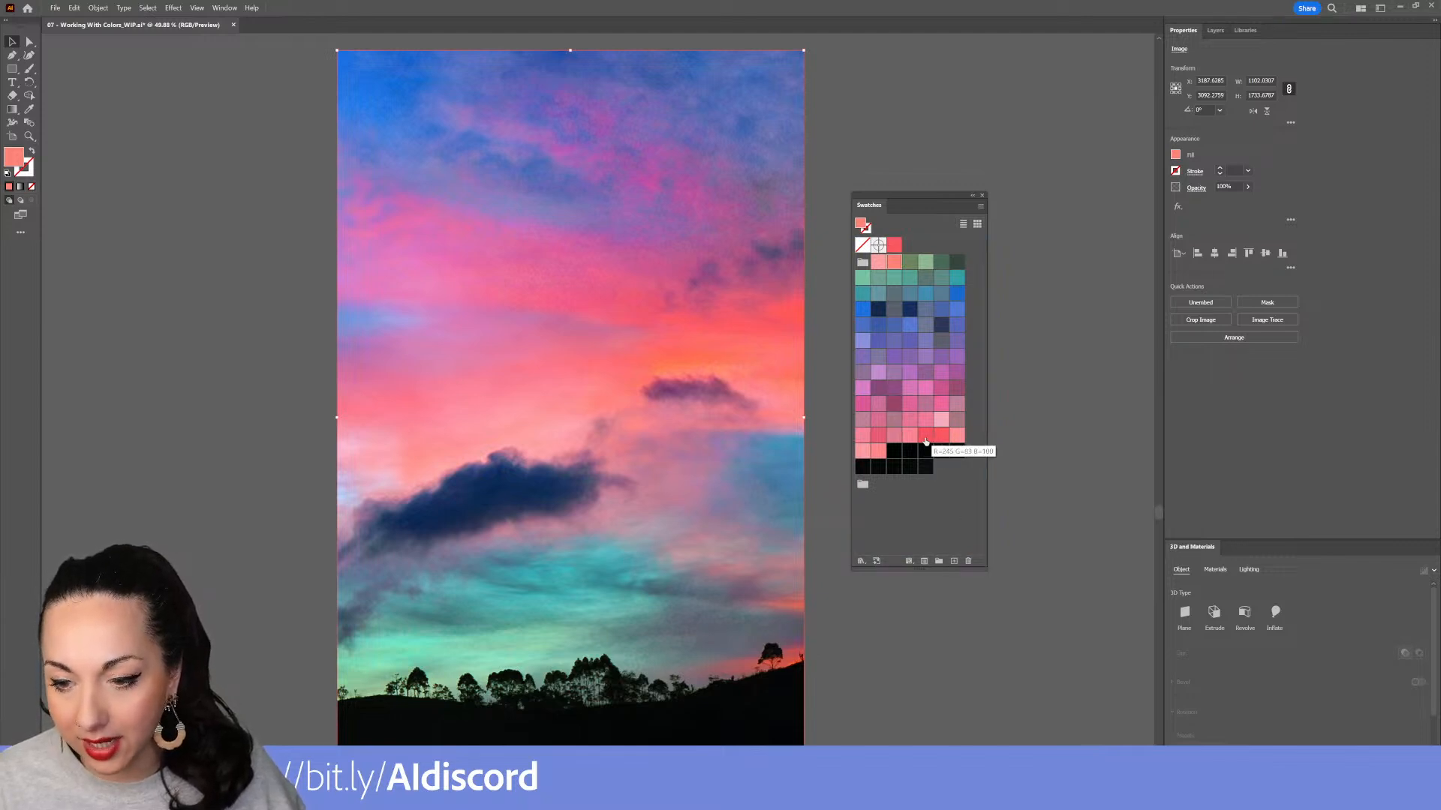
left_click_drag(936, 440, 954, 563)
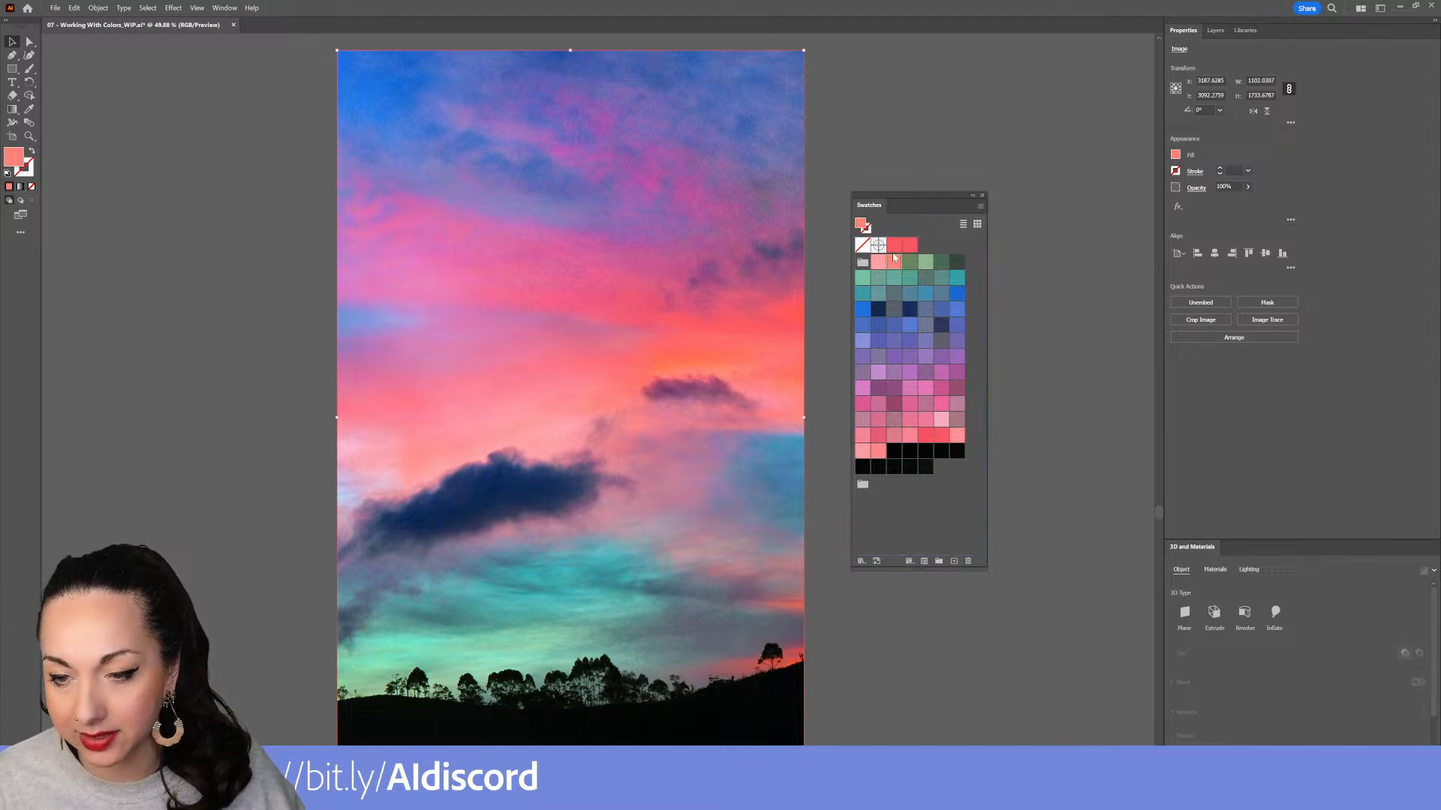
left_click_drag(908, 247, 967, 561)
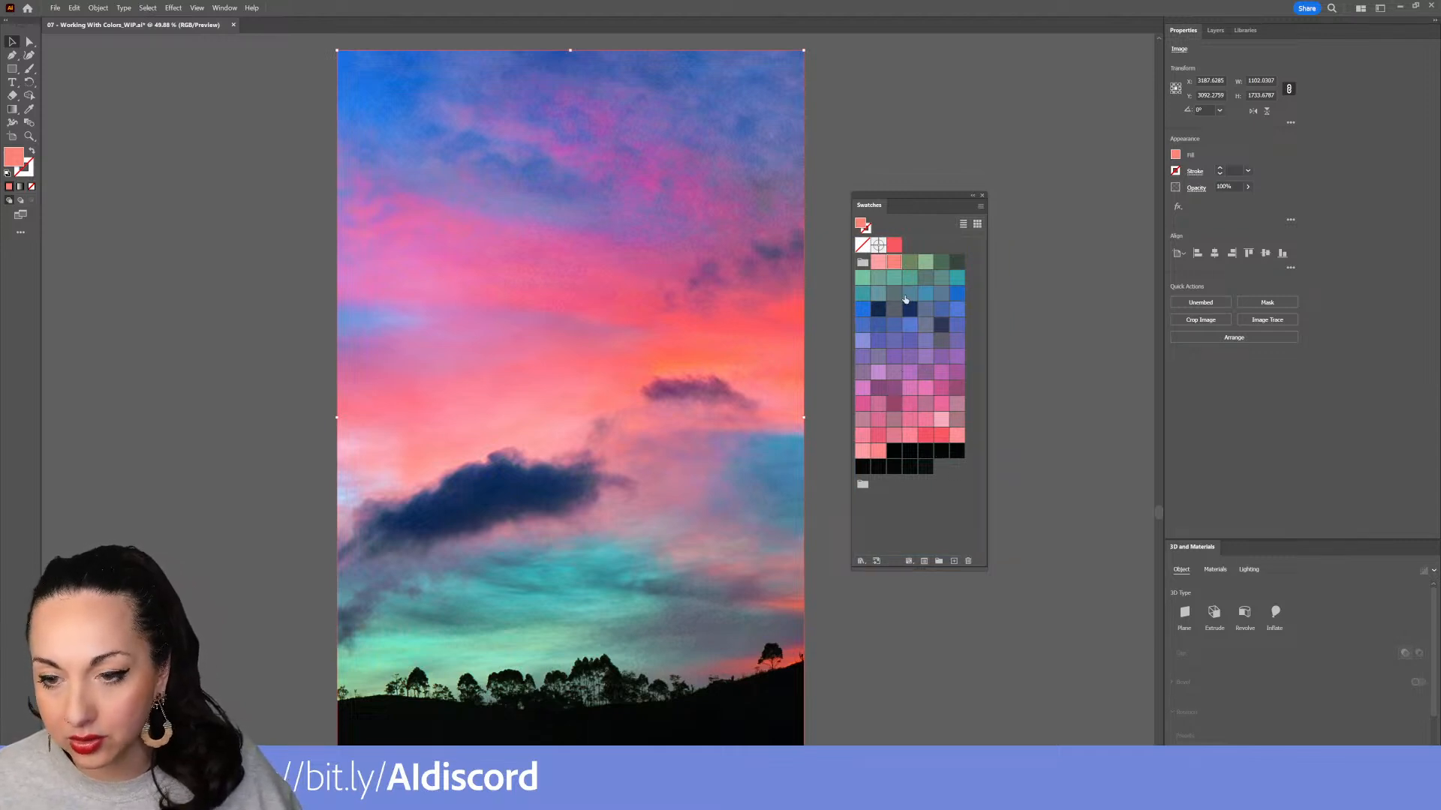
Duplicate a teal swatch and two pink swatches from the colorful sunset group
left_click_drag(960, 281, 954, 560)
left_click_drag(913, 391, 956, 561)
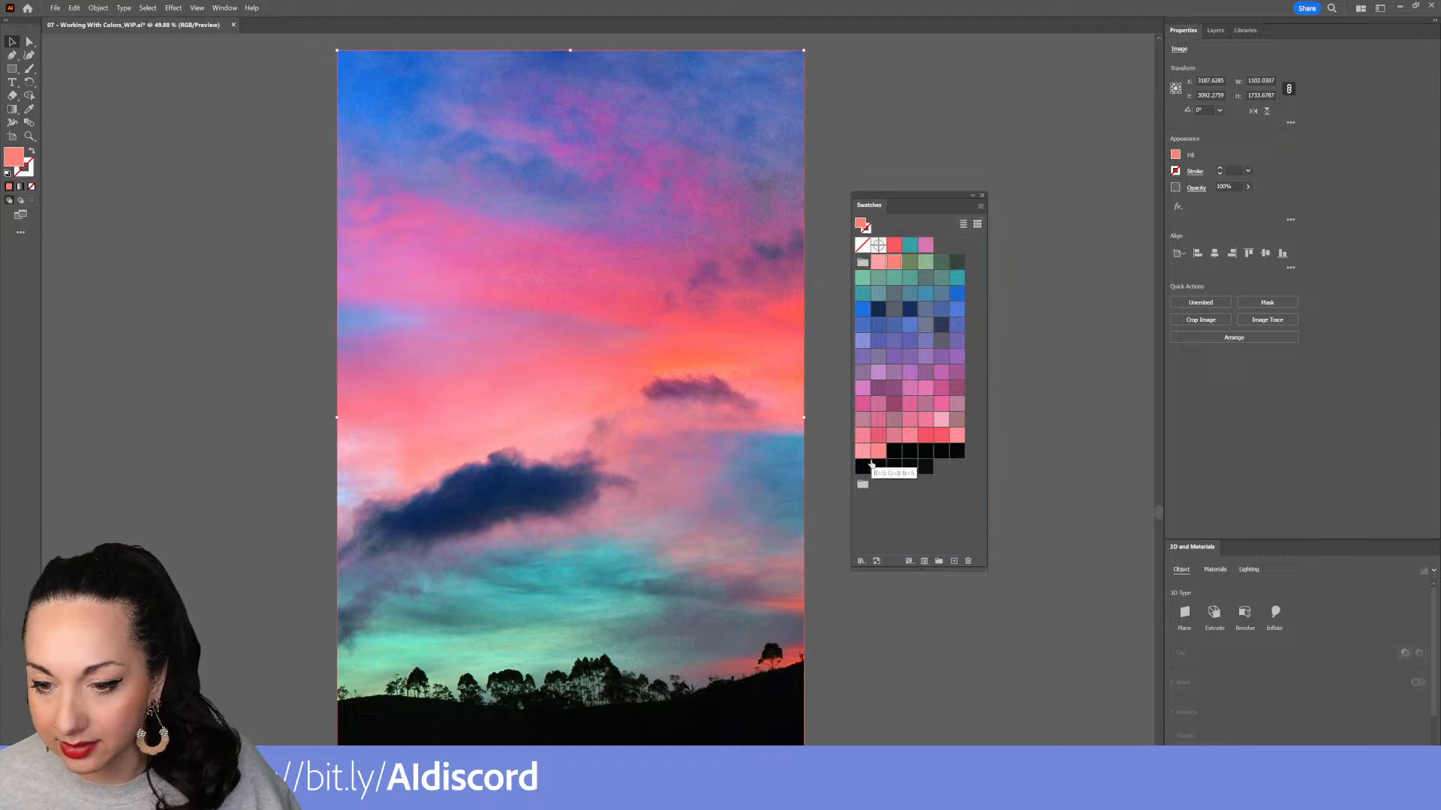
left_click_drag(874, 454, 955, 562)
Move the duplicated swatches into the selection color group
left_click_drag(897, 250, 876, 484)
left_click_drag(894, 249, 893, 484)
left_click_drag(893, 250, 907, 484)
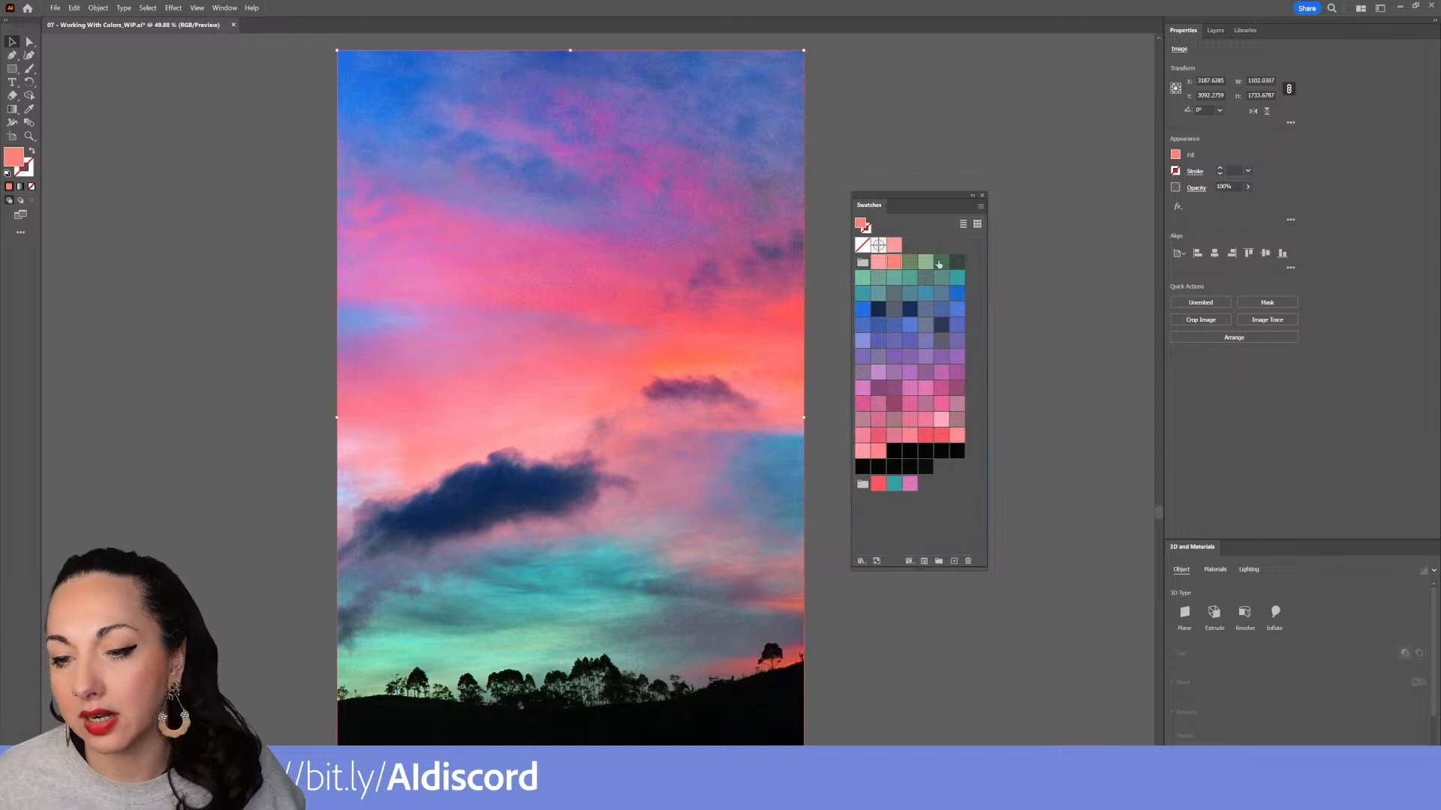
mouse_move(884, 246)
left_mouse_down()
mouse_move(930, 375)
mouse_move(940, 475)
mouse_move(910, 484)
left_mouse_up()
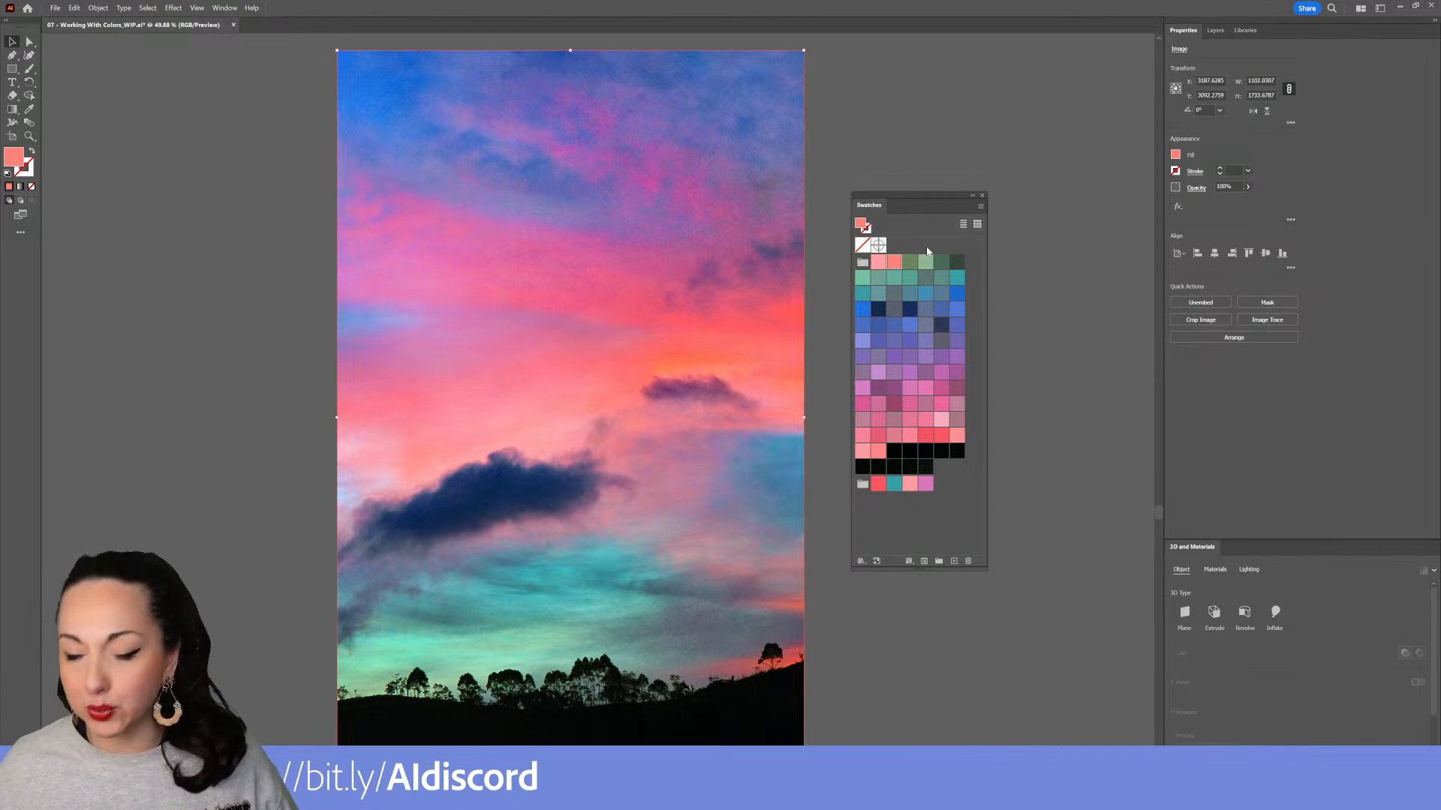
Select the selection color group in the Swatches panel and open the list of Creative Cloud libraries
left_click(864, 486)
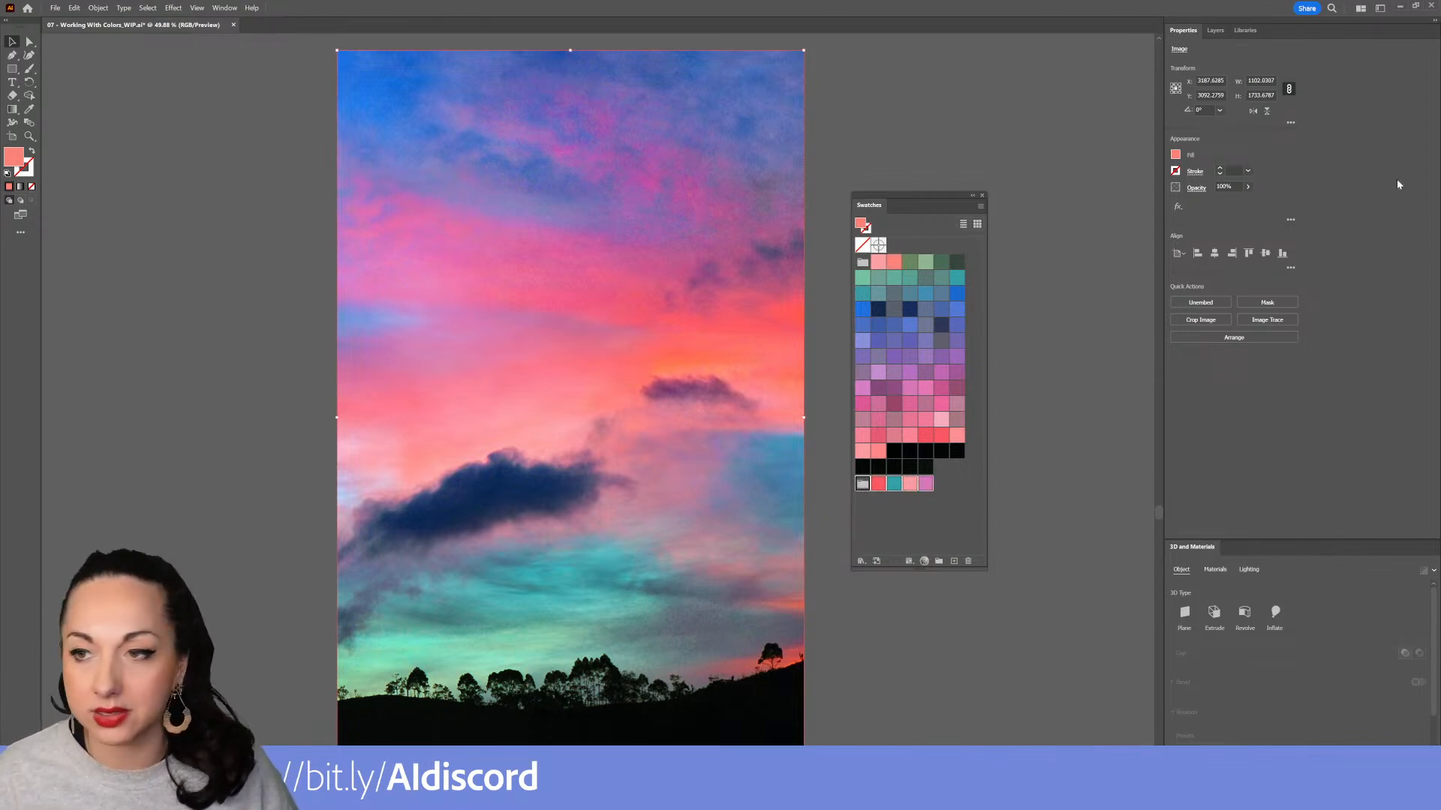
left_click(1244, 31)
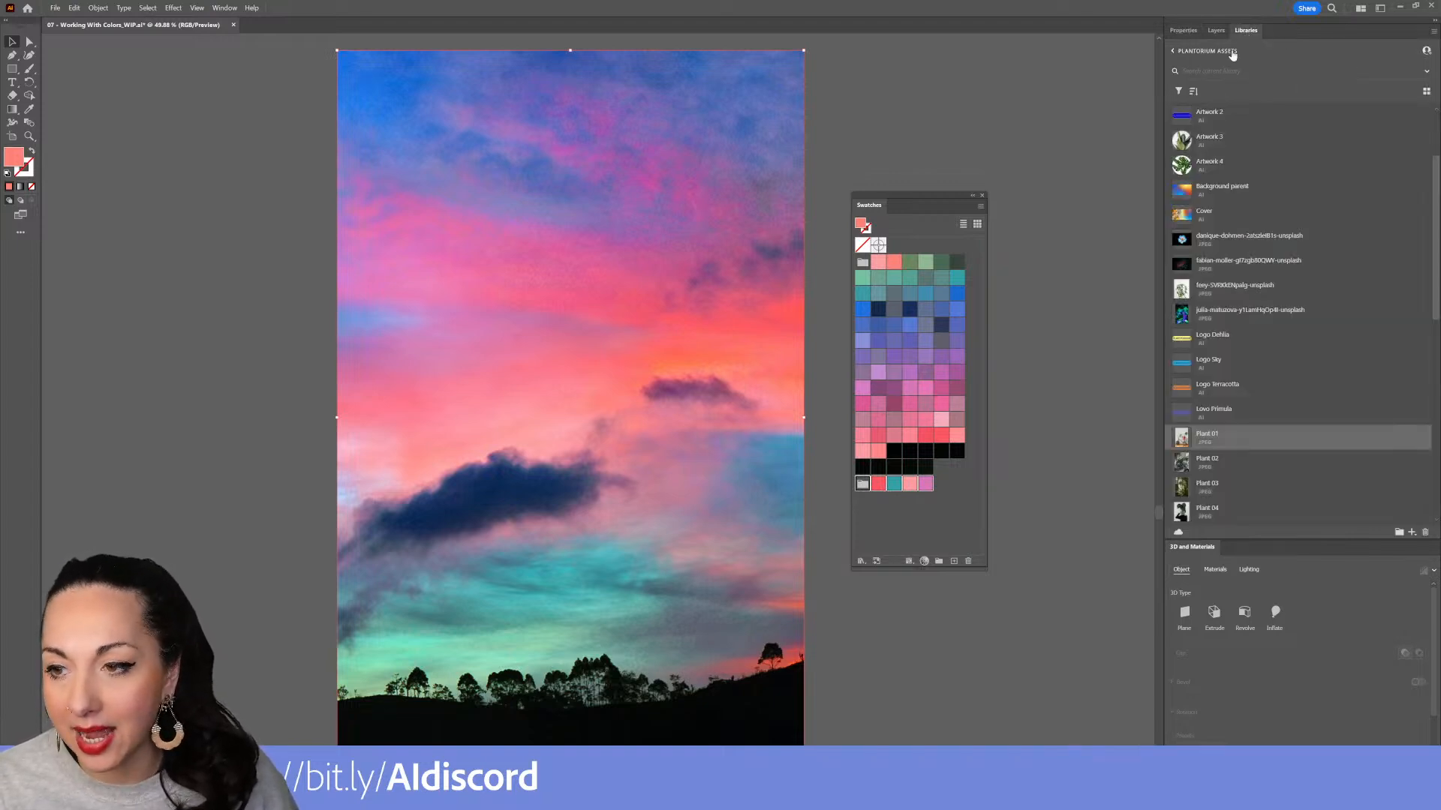
left_click(1172, 51)
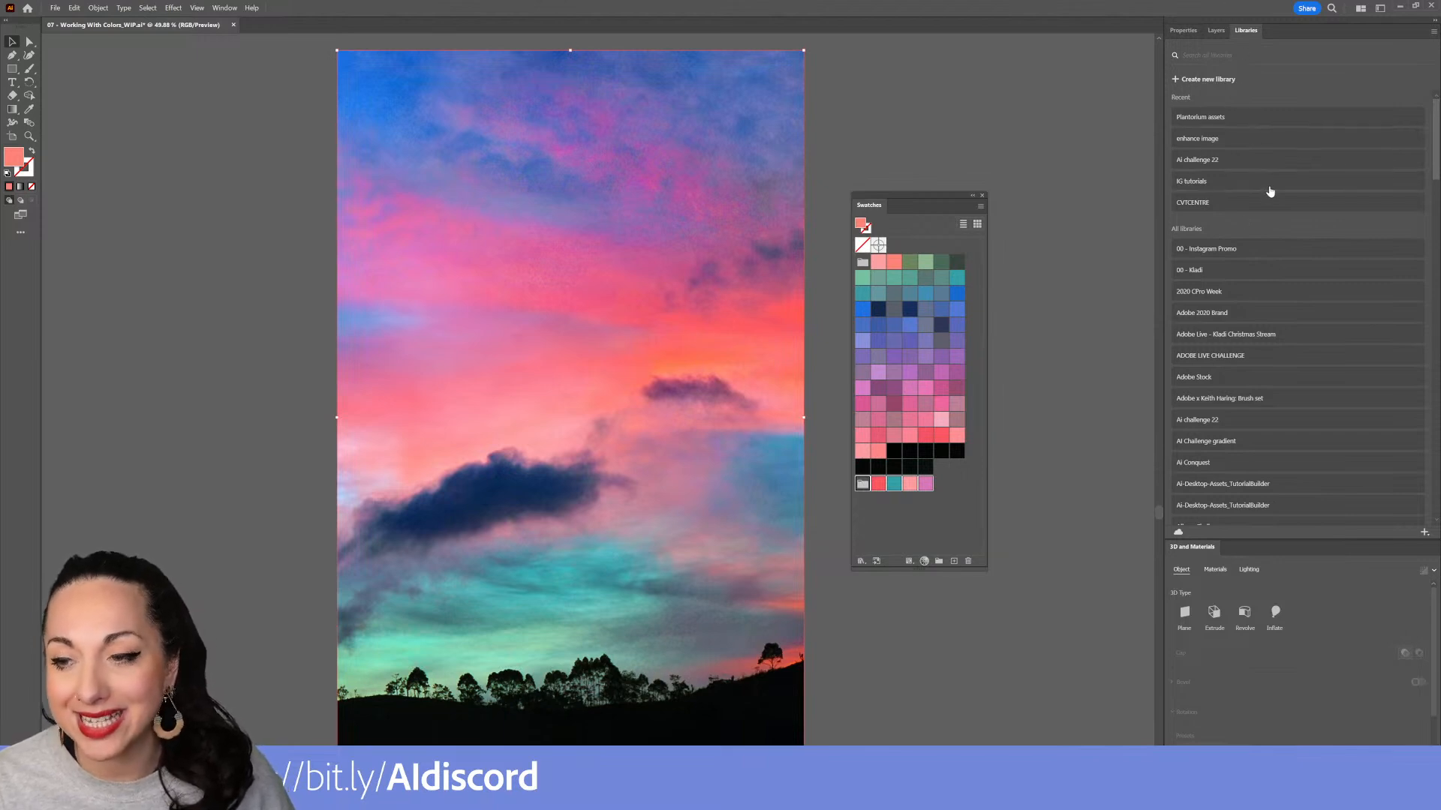
Browse through the existing Creative Cloud libraries, briefly opening the test library and returning to the list
scroll(1264, 173, "down", 3)
scroll(1263, 171, "down", 6)
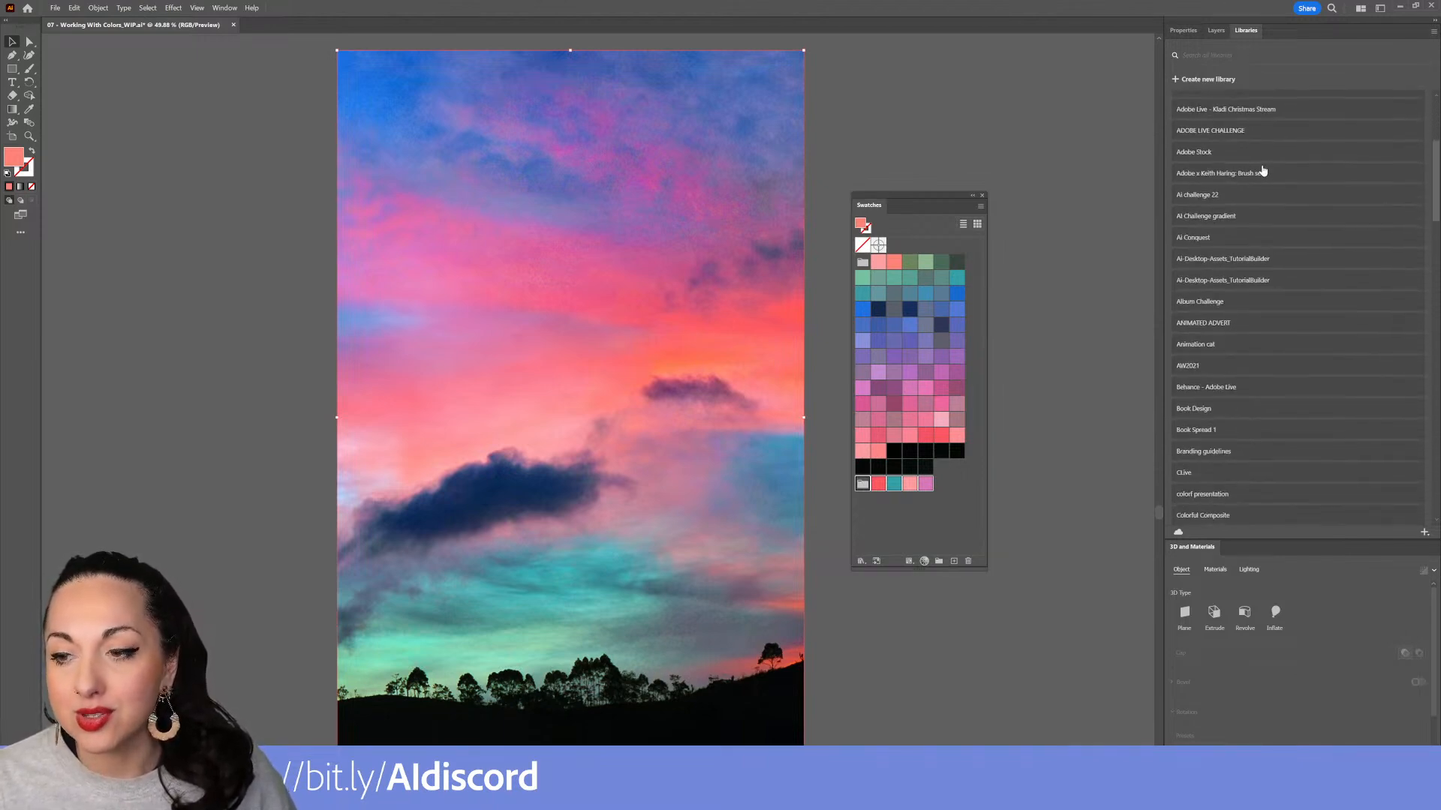
scroll(1238, 197, "down", 2)
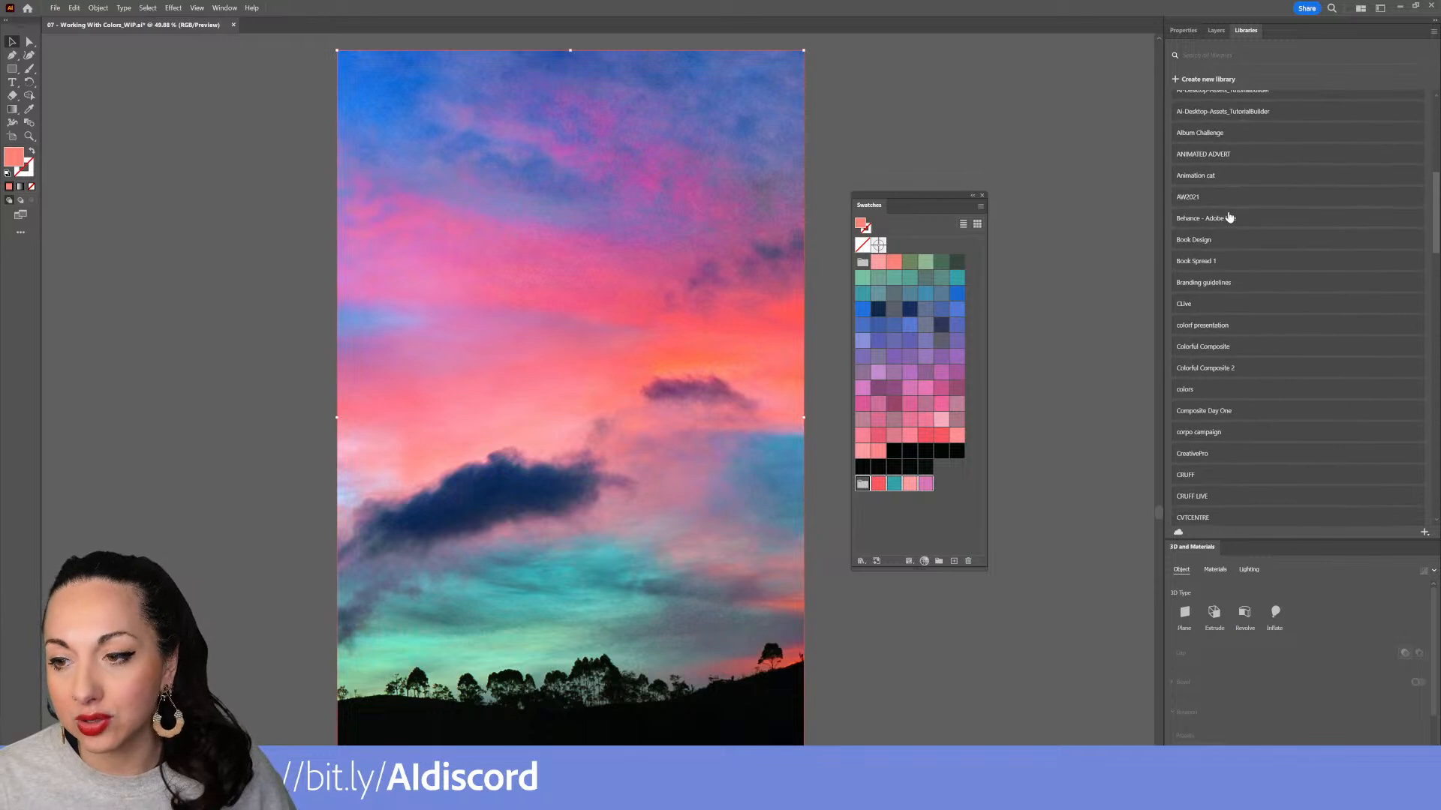
scroll(1220, 172, "down", 6)
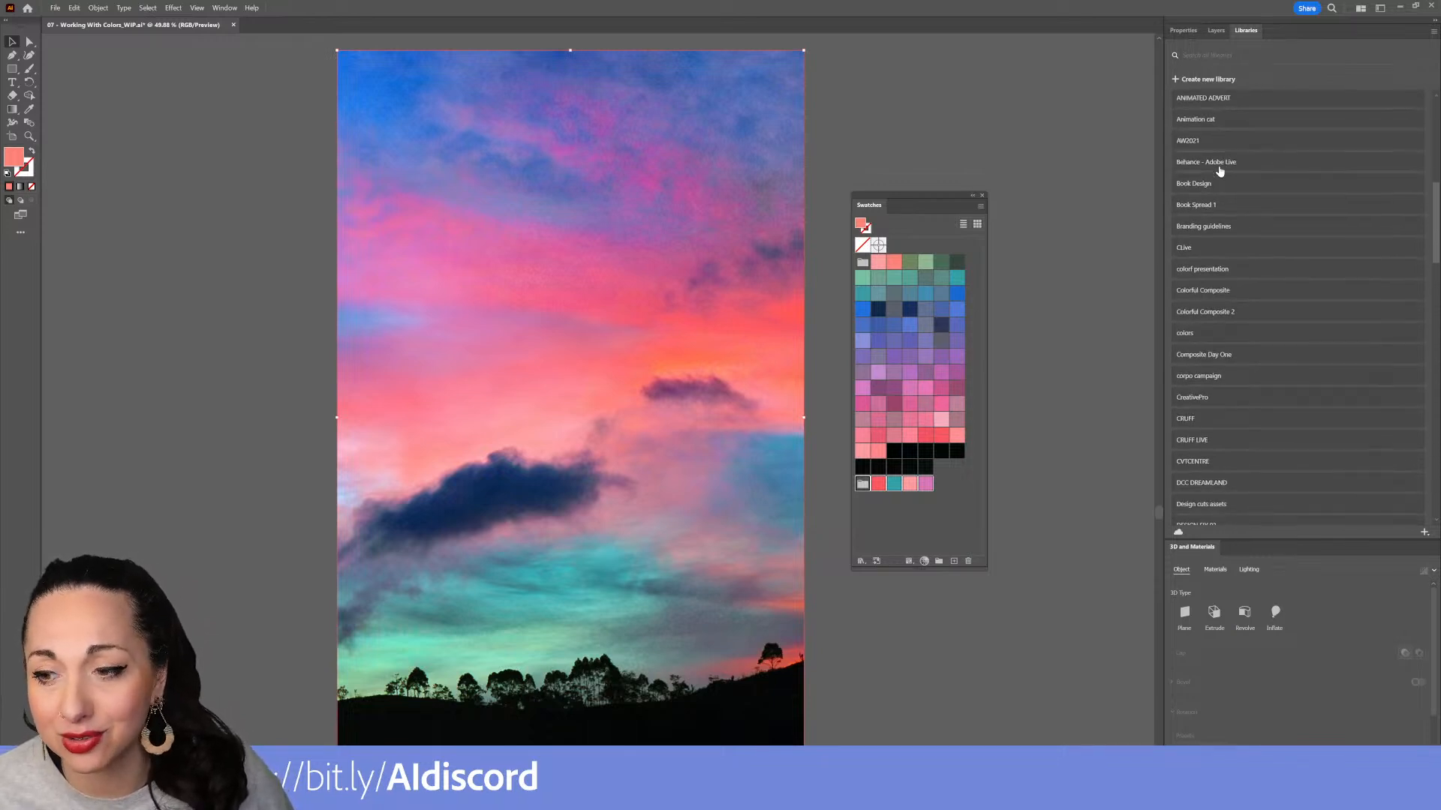
scroll(1218, 169, "down", 9)
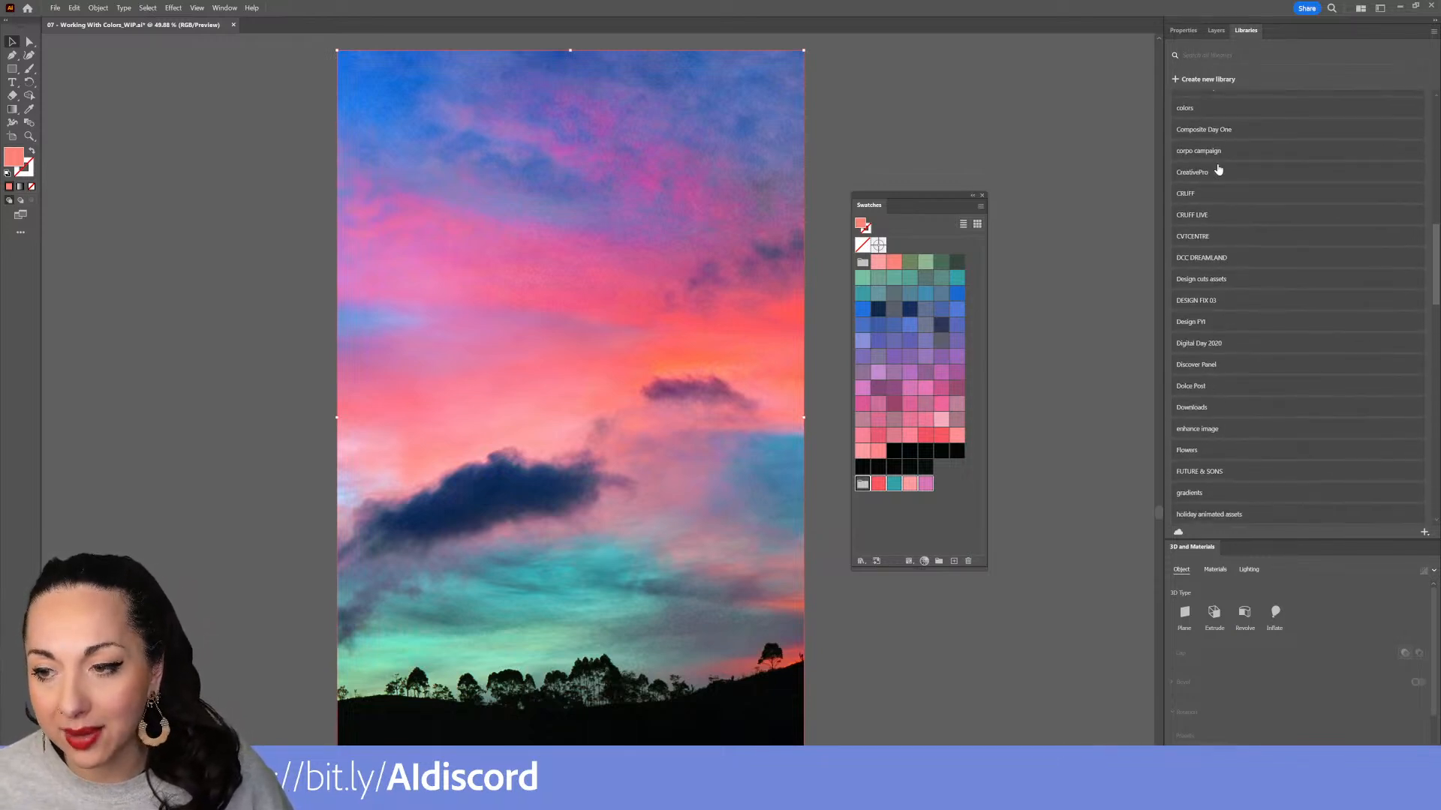
scroll(1218, 164, "down", 6)
scroll(1220, 166, "down", 3)
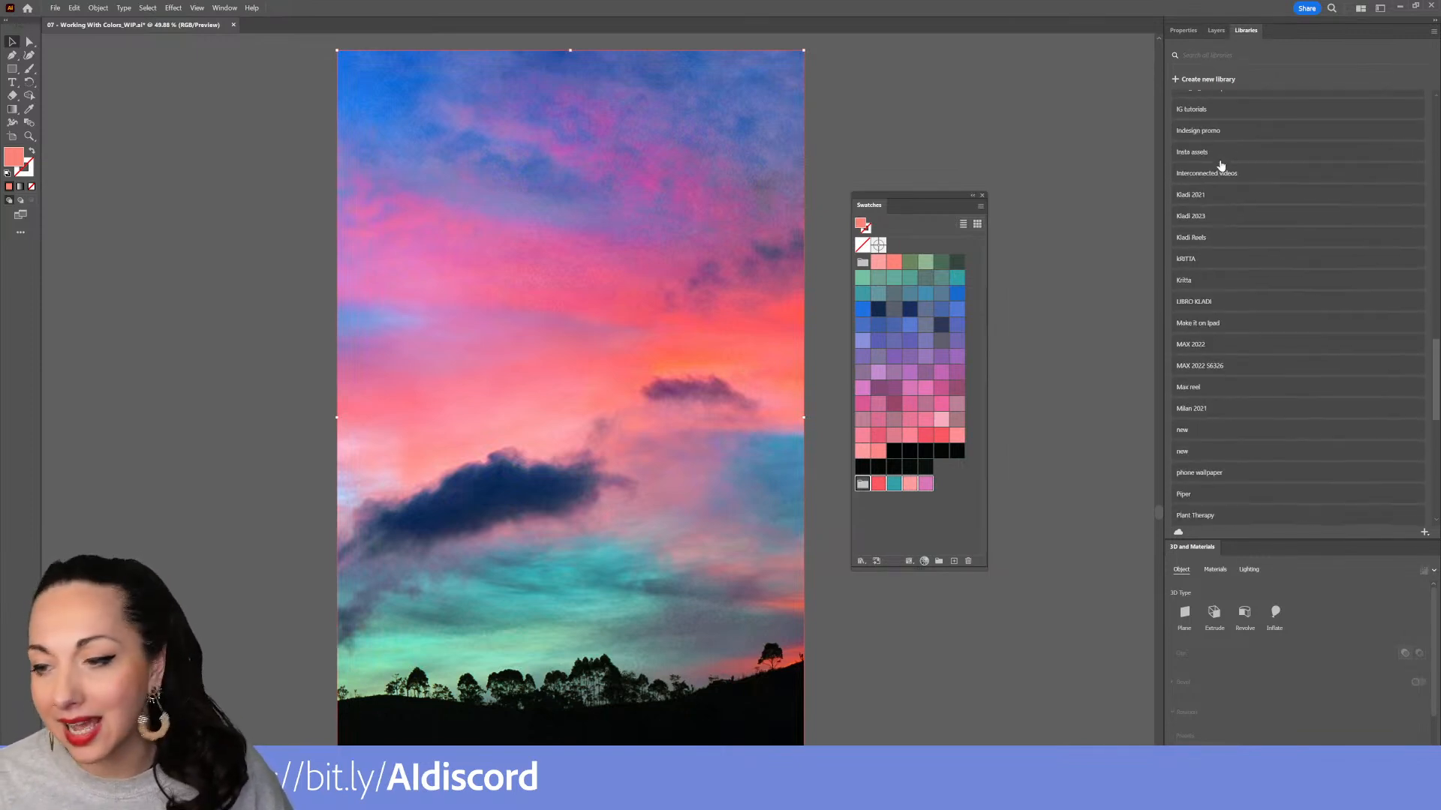
scroll(1265, 233, "down", 13)
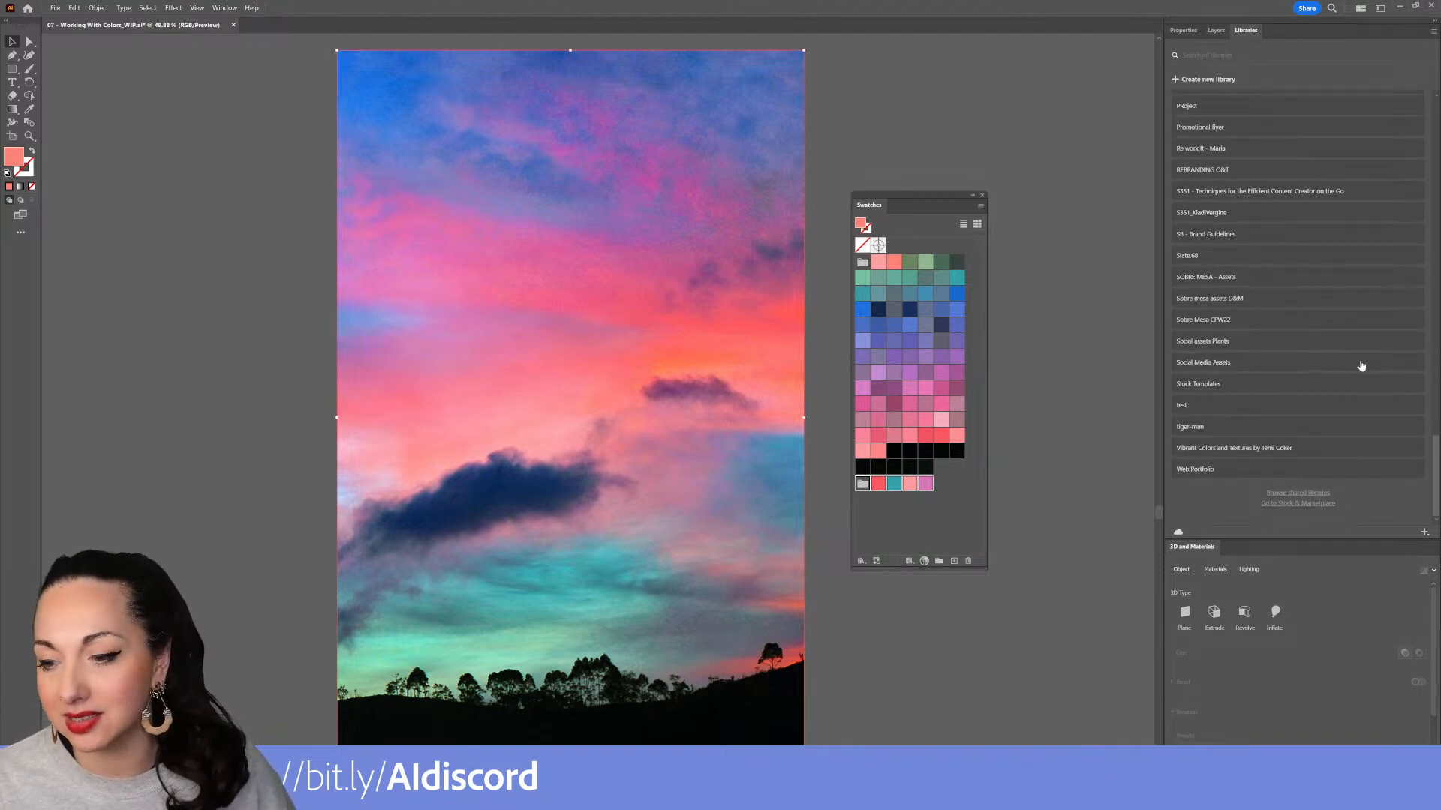
scroll(1297, 348, "up", 13)
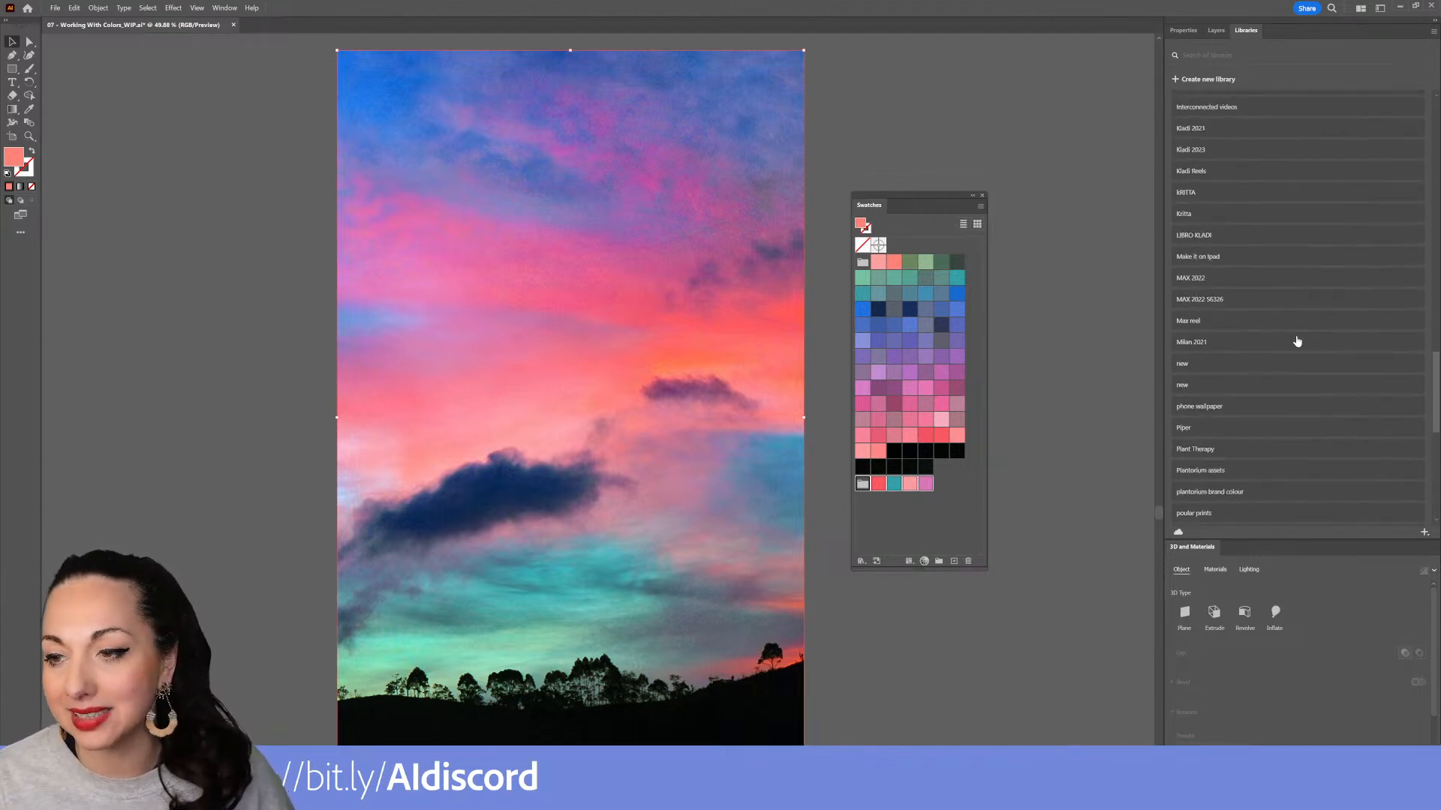
scroll(1234, 428, "down", 8)
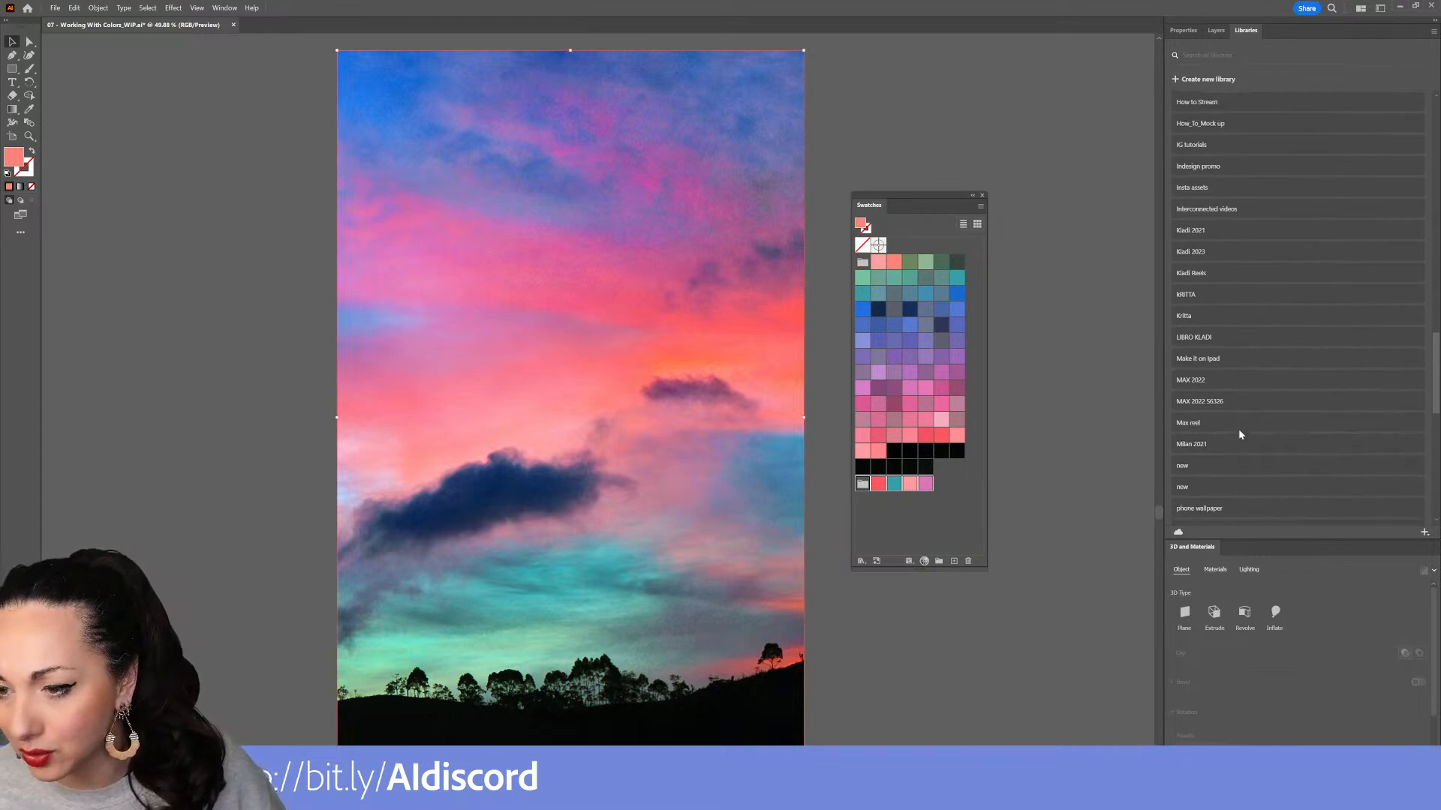
scroll(1232, 417, "down", 4)
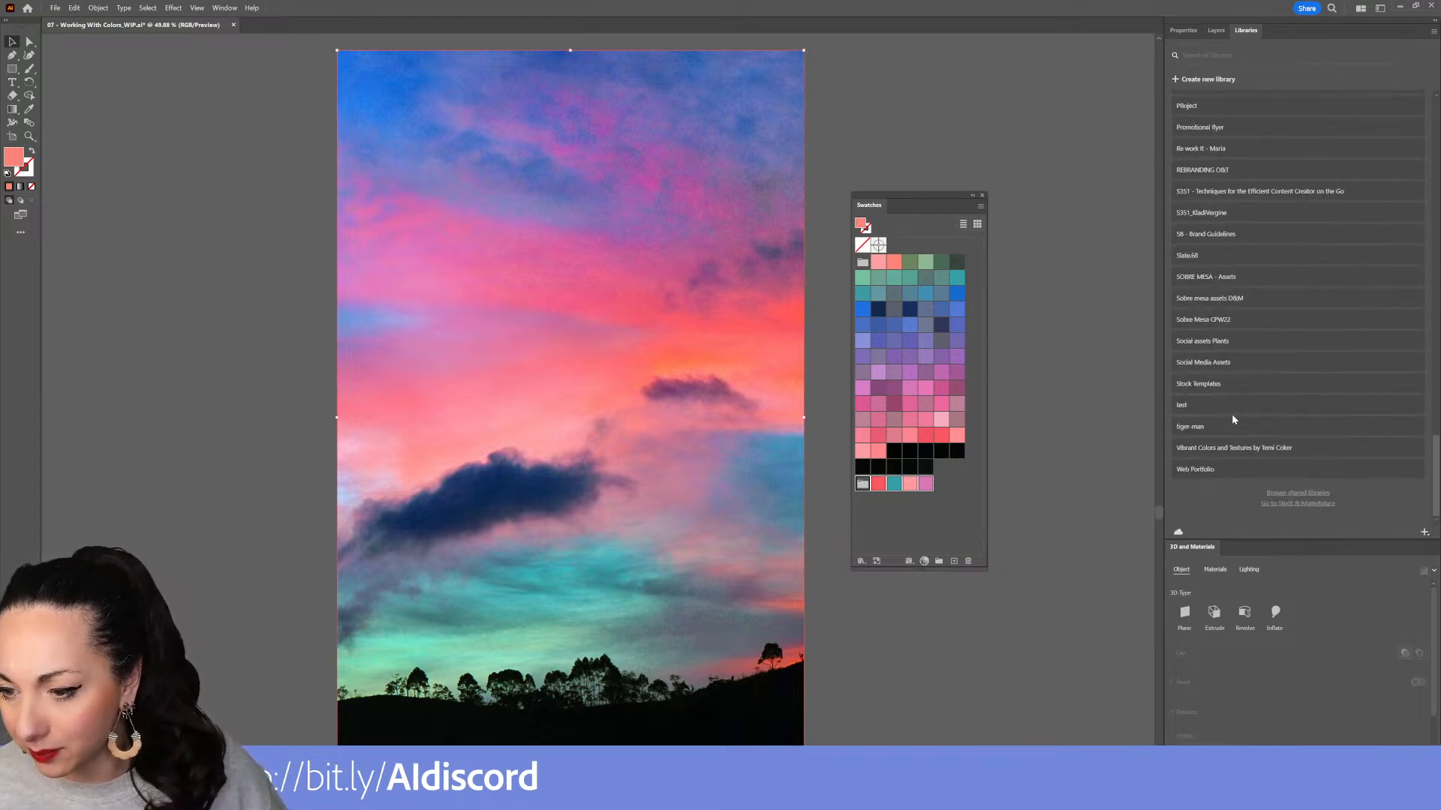
left_click(1235, 406)
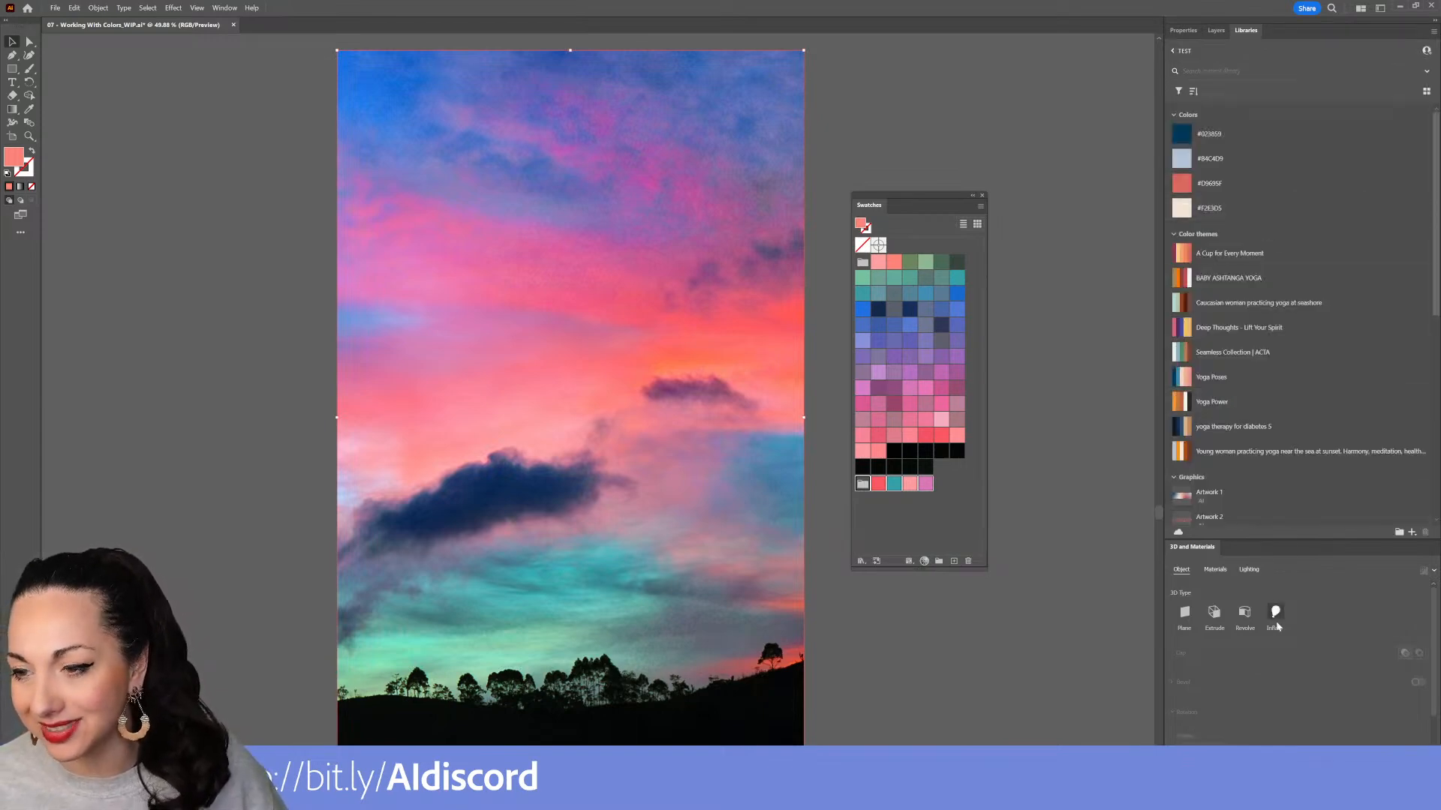
scroll(1251, 436, "down", 5)
scroll(1252, 421, "up", 5)
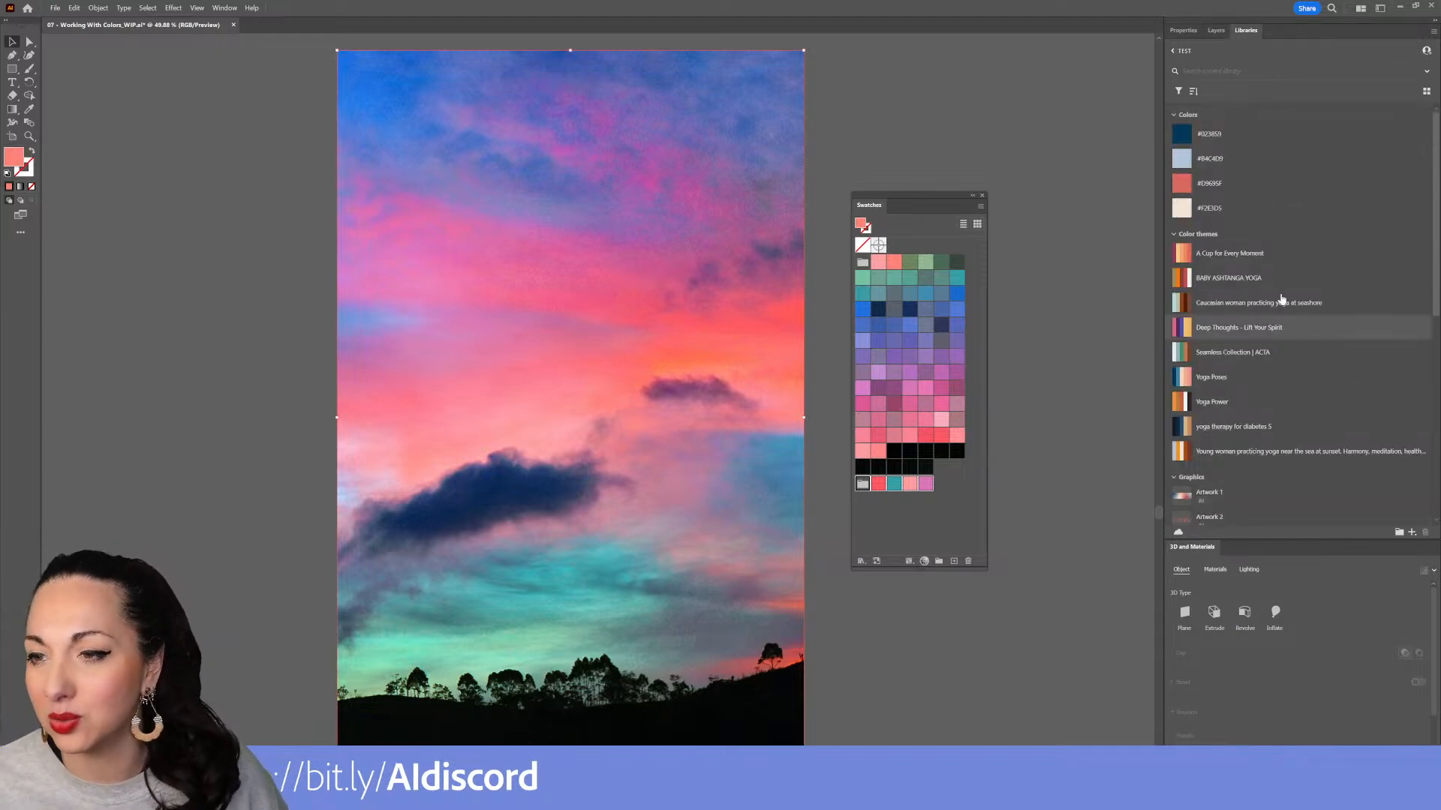
left_click(1174, 51)
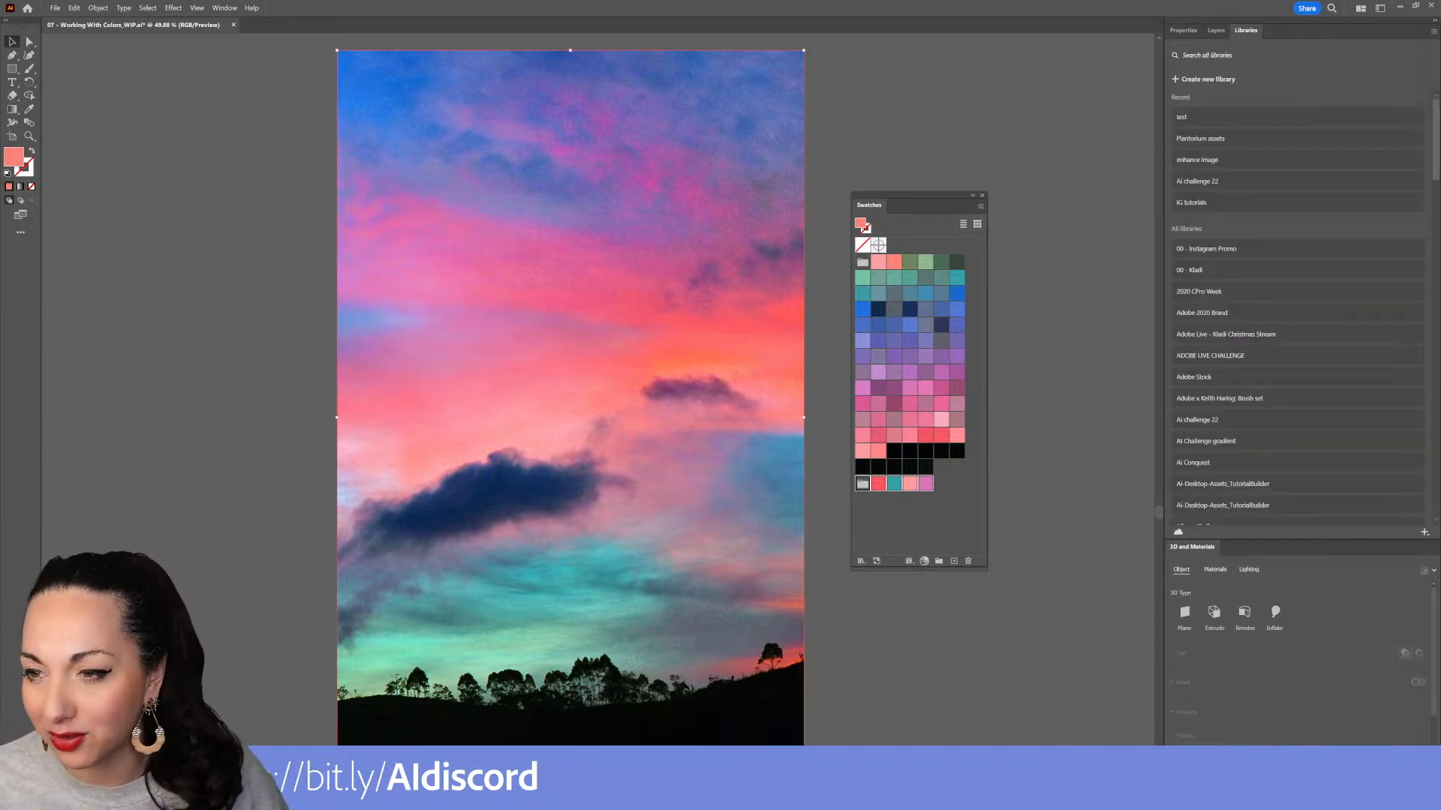
Create a new library named color challenge and add the selected selection color group to it
left_click(1177, 82)
type("colo")
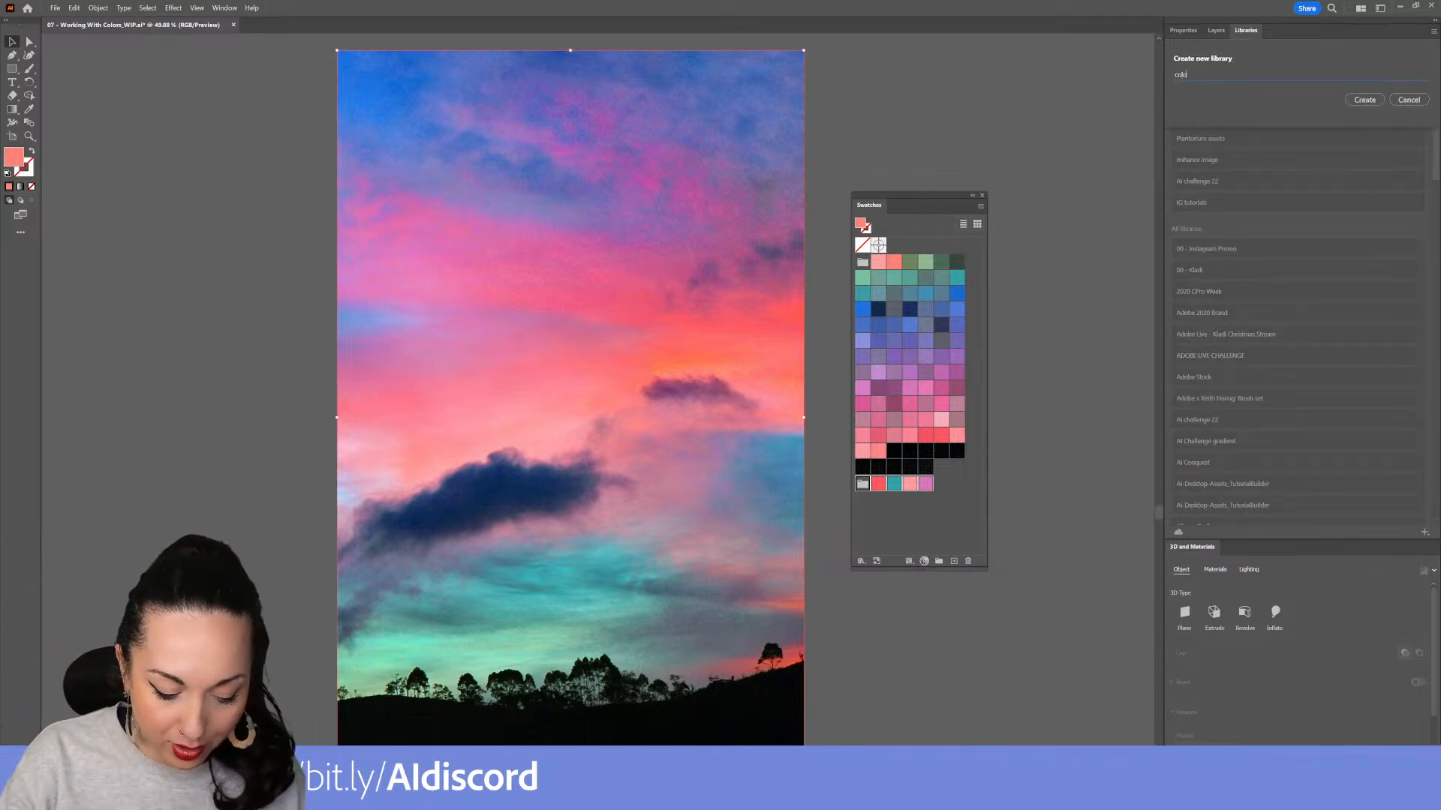
type("r challenge")
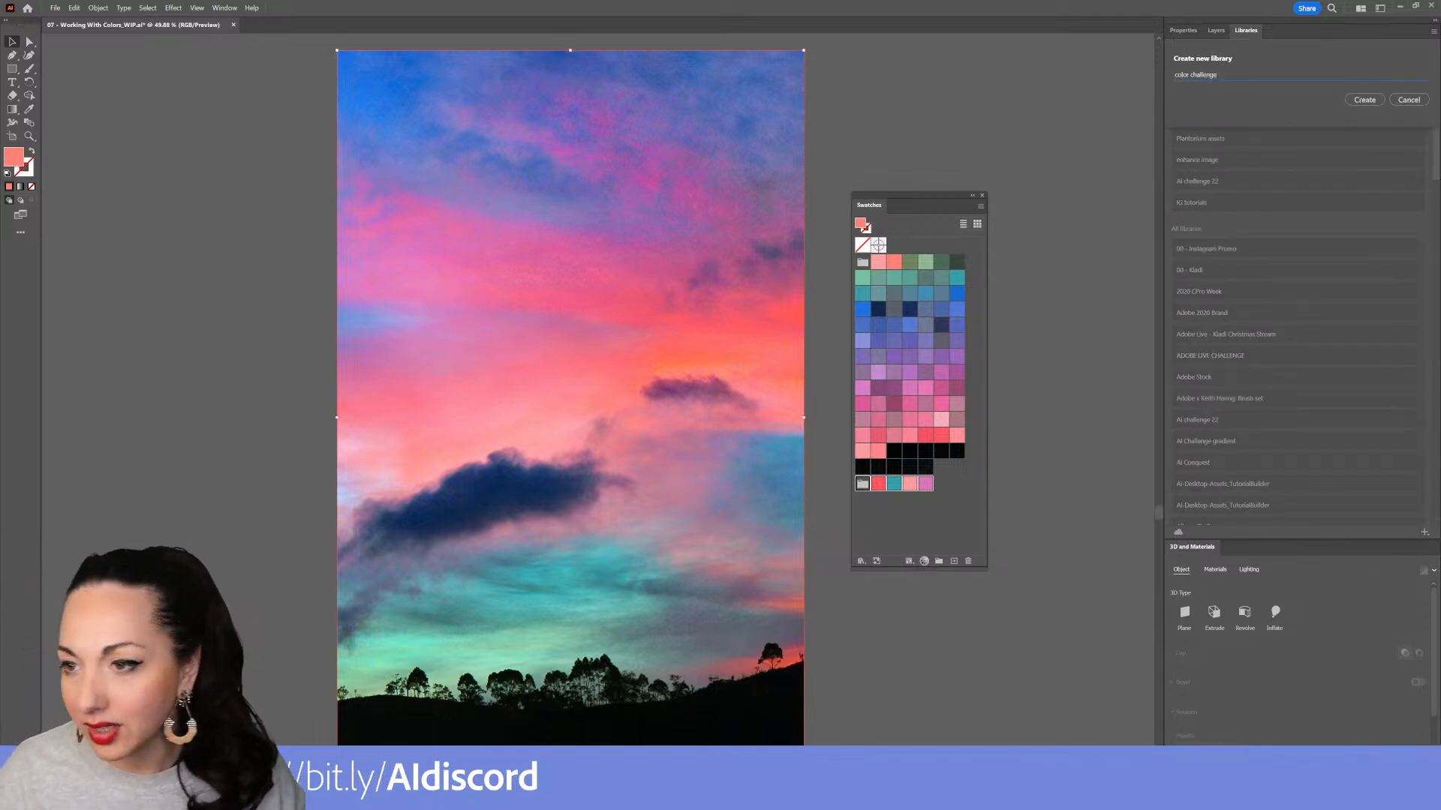
left_click(1370, 102)
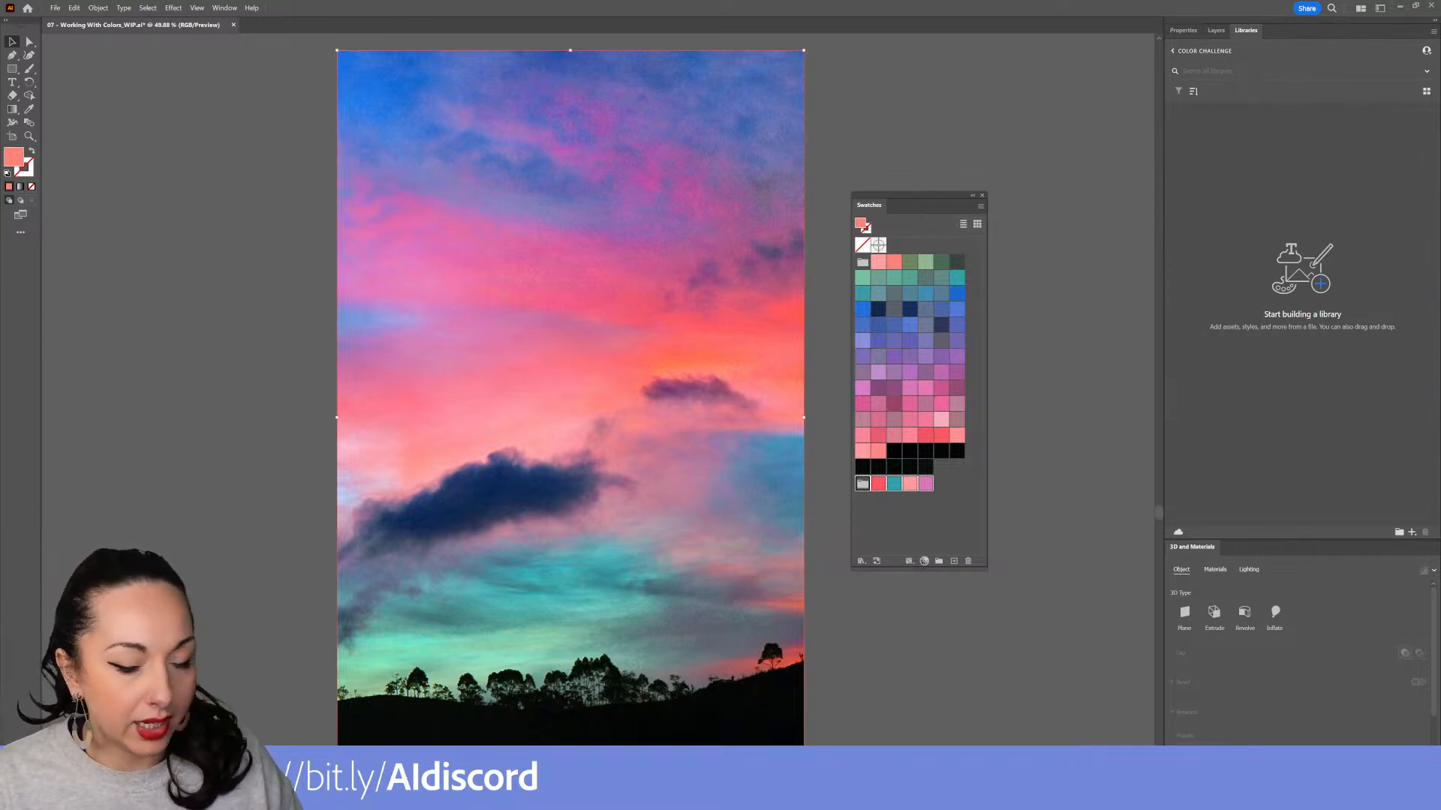
left_click(877, 562)
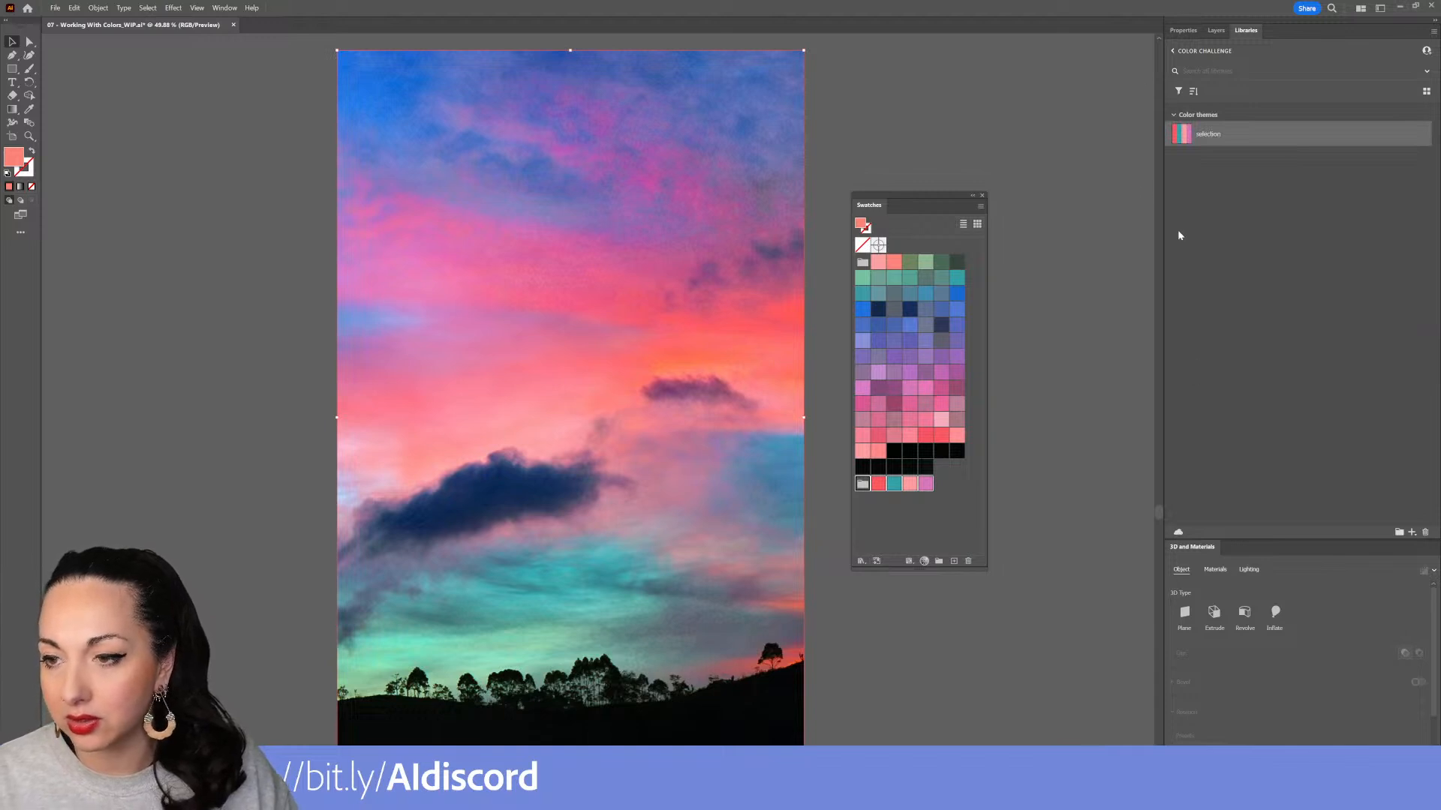
Open the galaxy document from the home screen
left_click_drag(1065, 270, 753, 239)
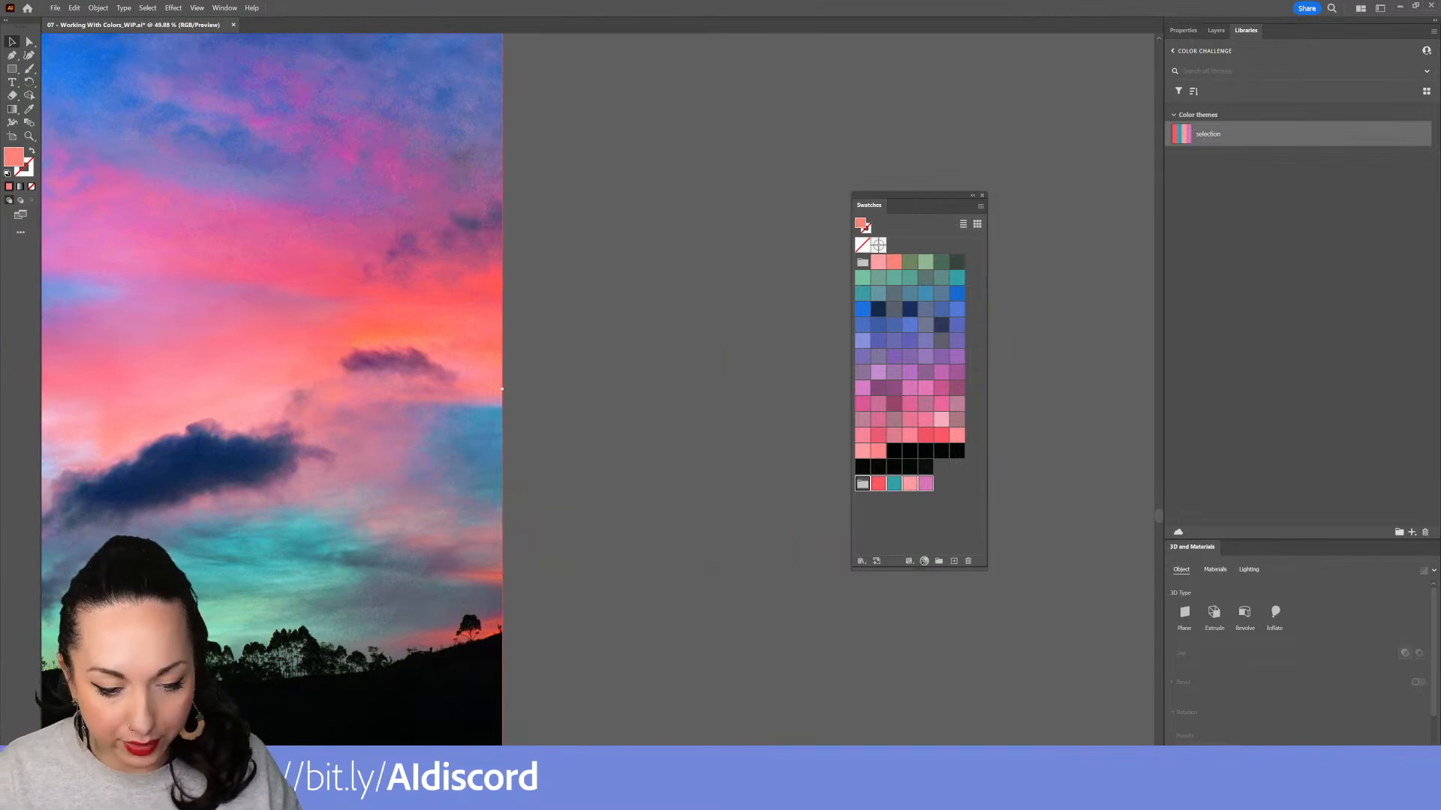
left_click(29, 9)
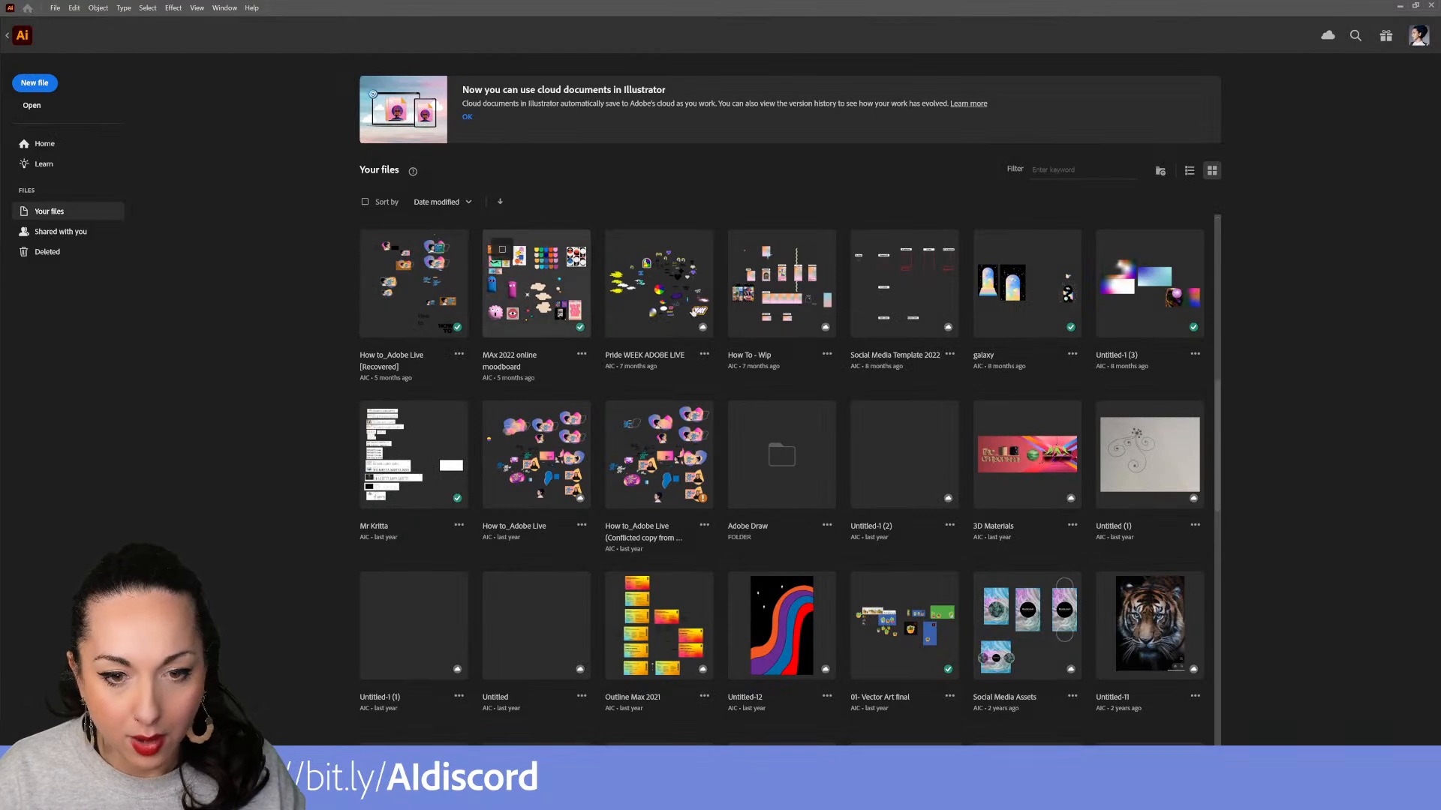
left_click(1025, 325)
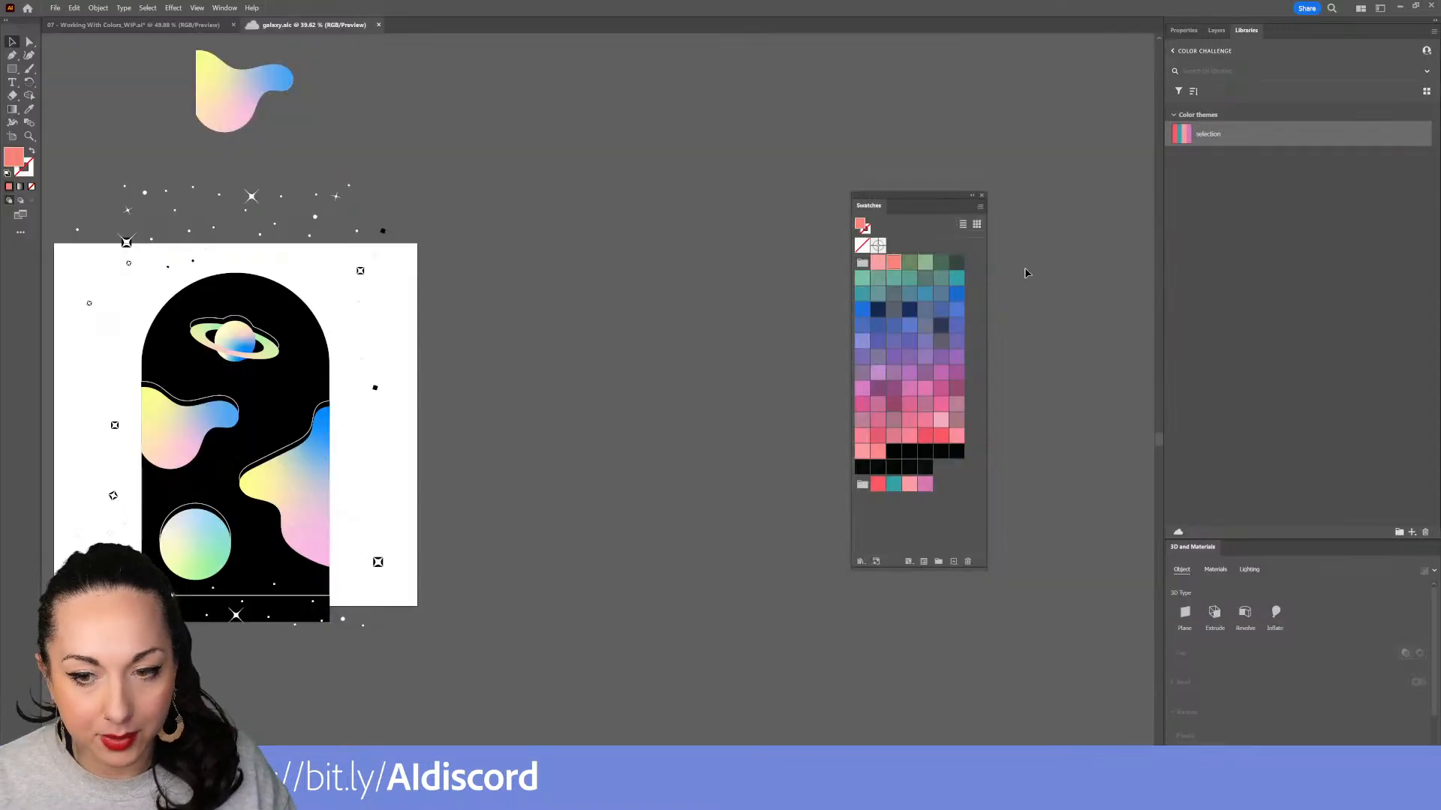
Select the black galaxy artboard artwork, undoing an accidental paste of the sunset photo into it
left_click_drag(351, 597, 697, 545)
left_click_drag(631, 611, 516, 248)
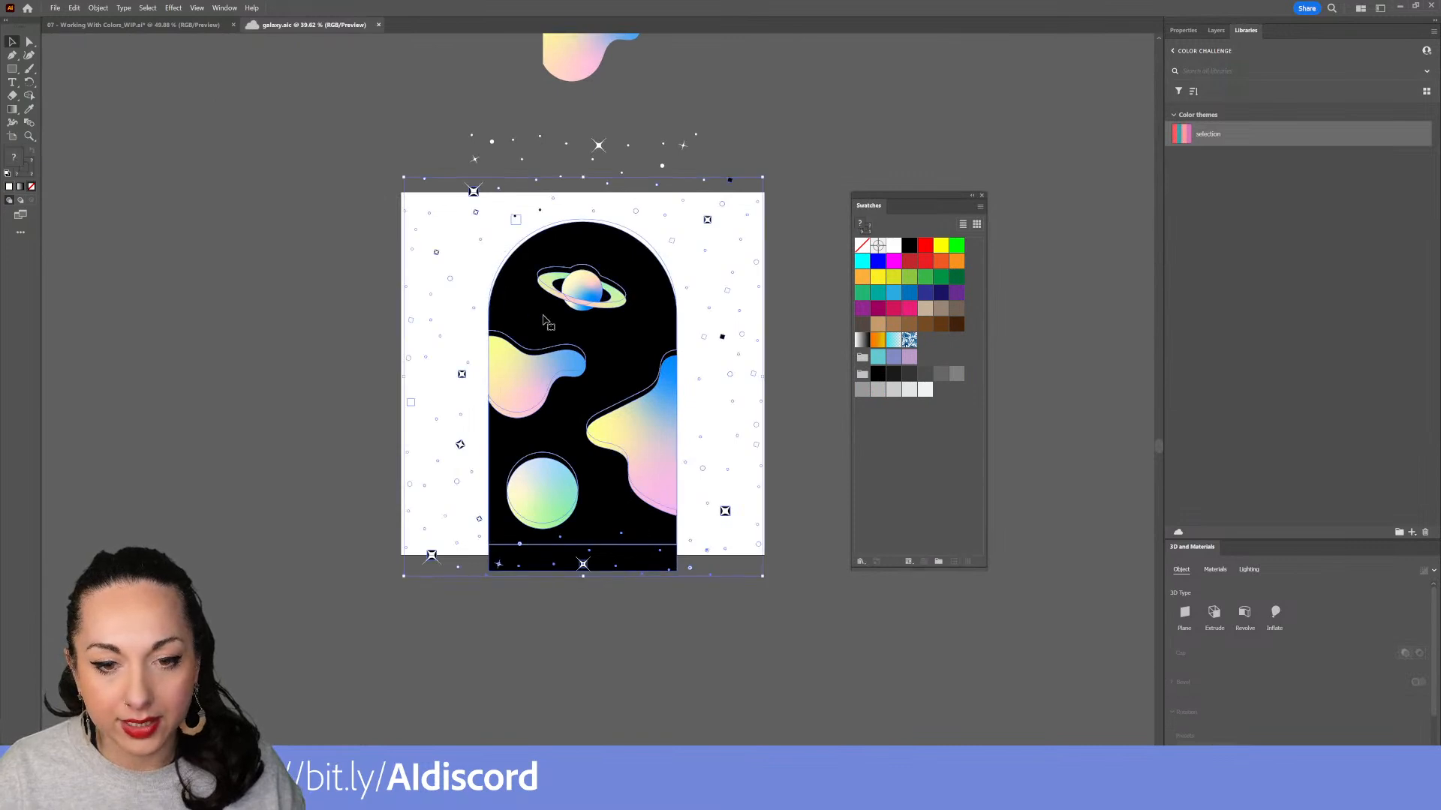
left_click_drag(546, 378, 487, 391)
left_click_drag(741, 494, 657, 564)
left_click_drag(422, 518, 922, 526)
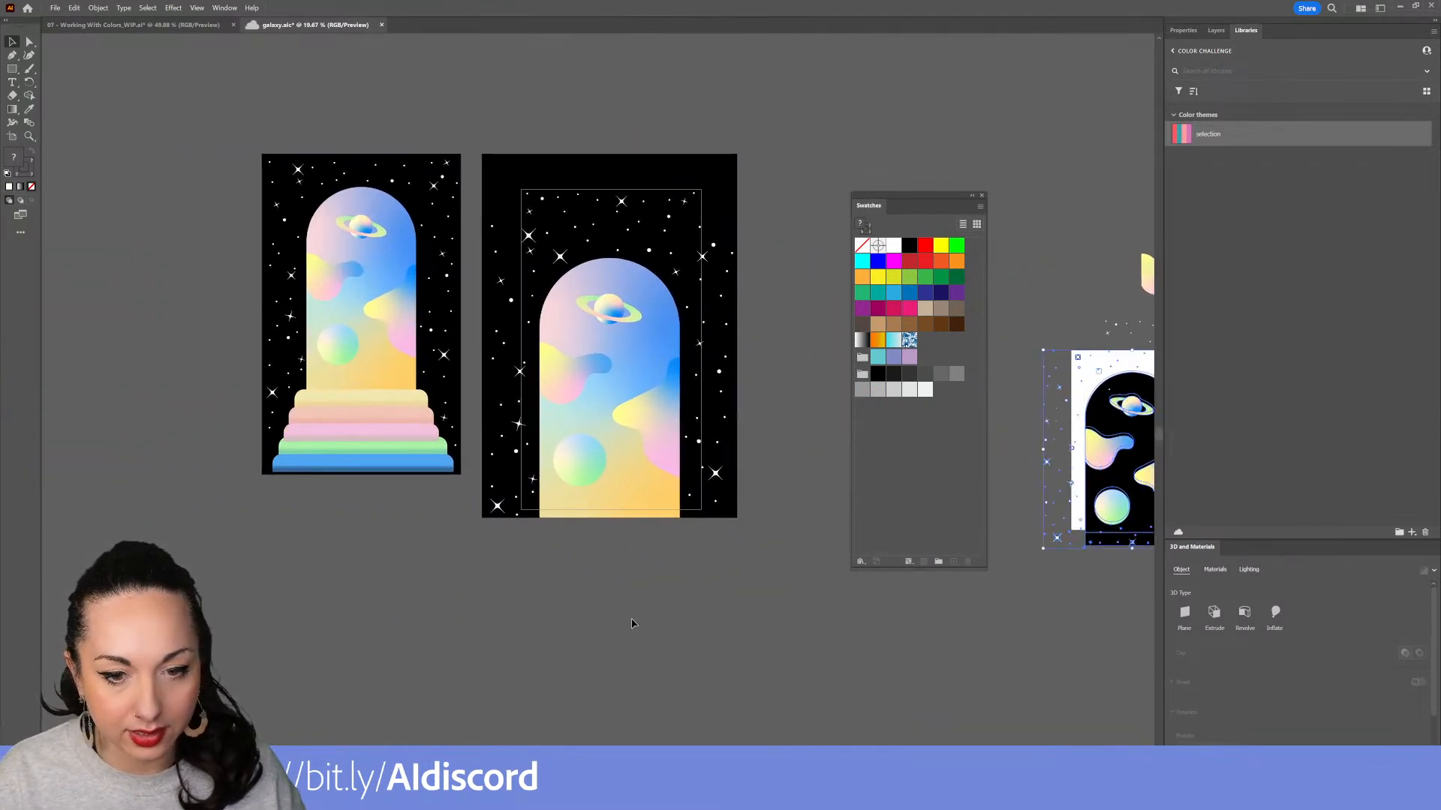
left_click(593, 266)
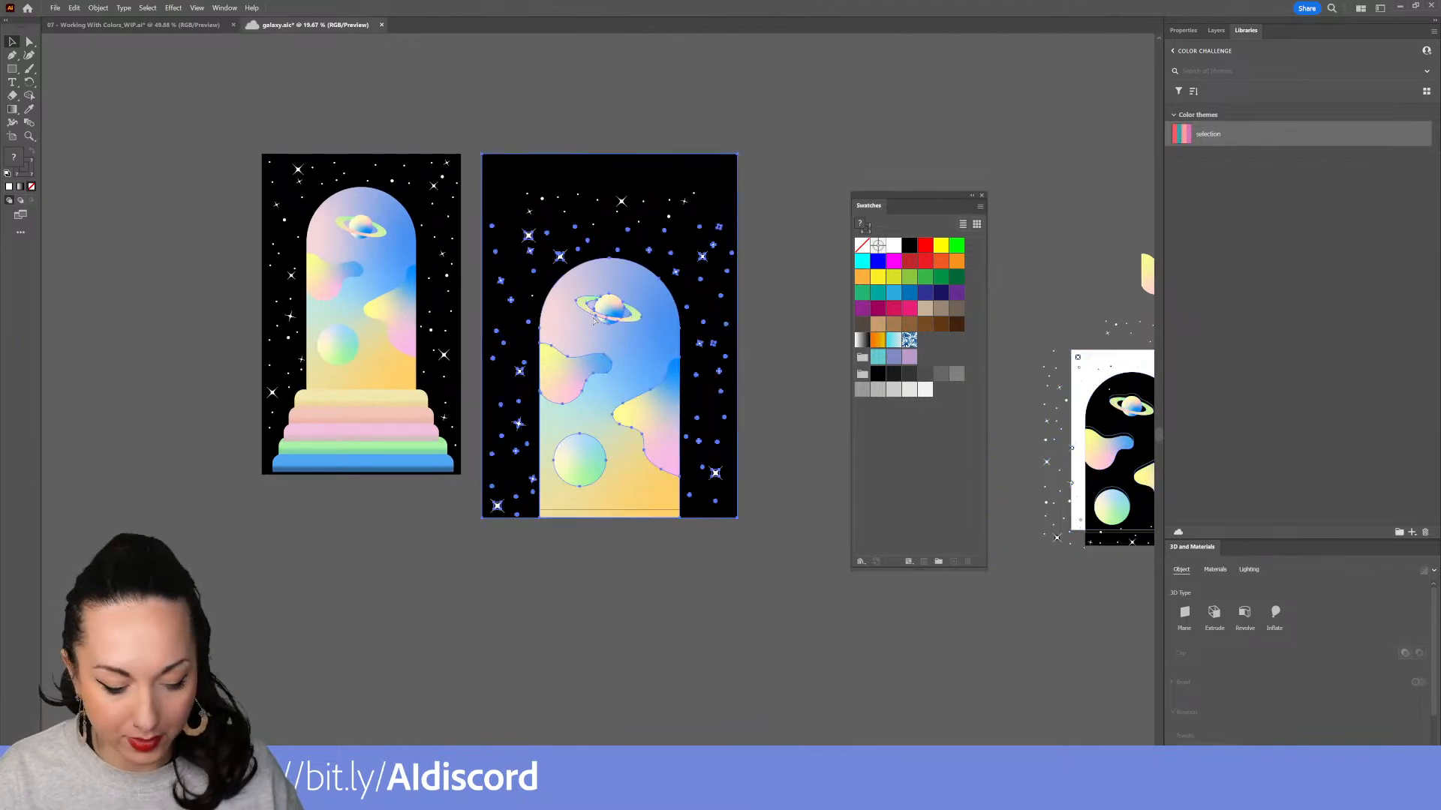
key("ctrl+v")
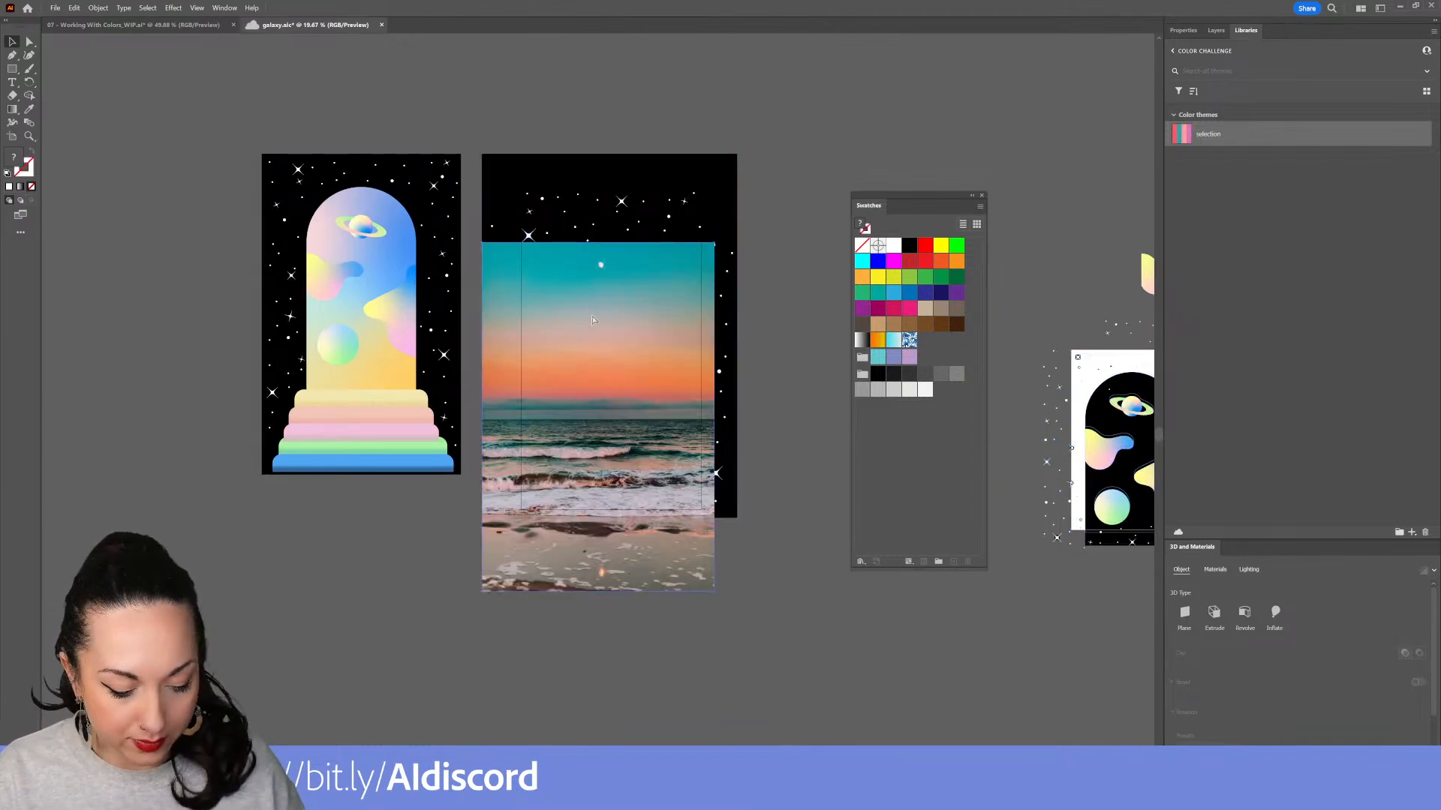
key("ctrl+z")
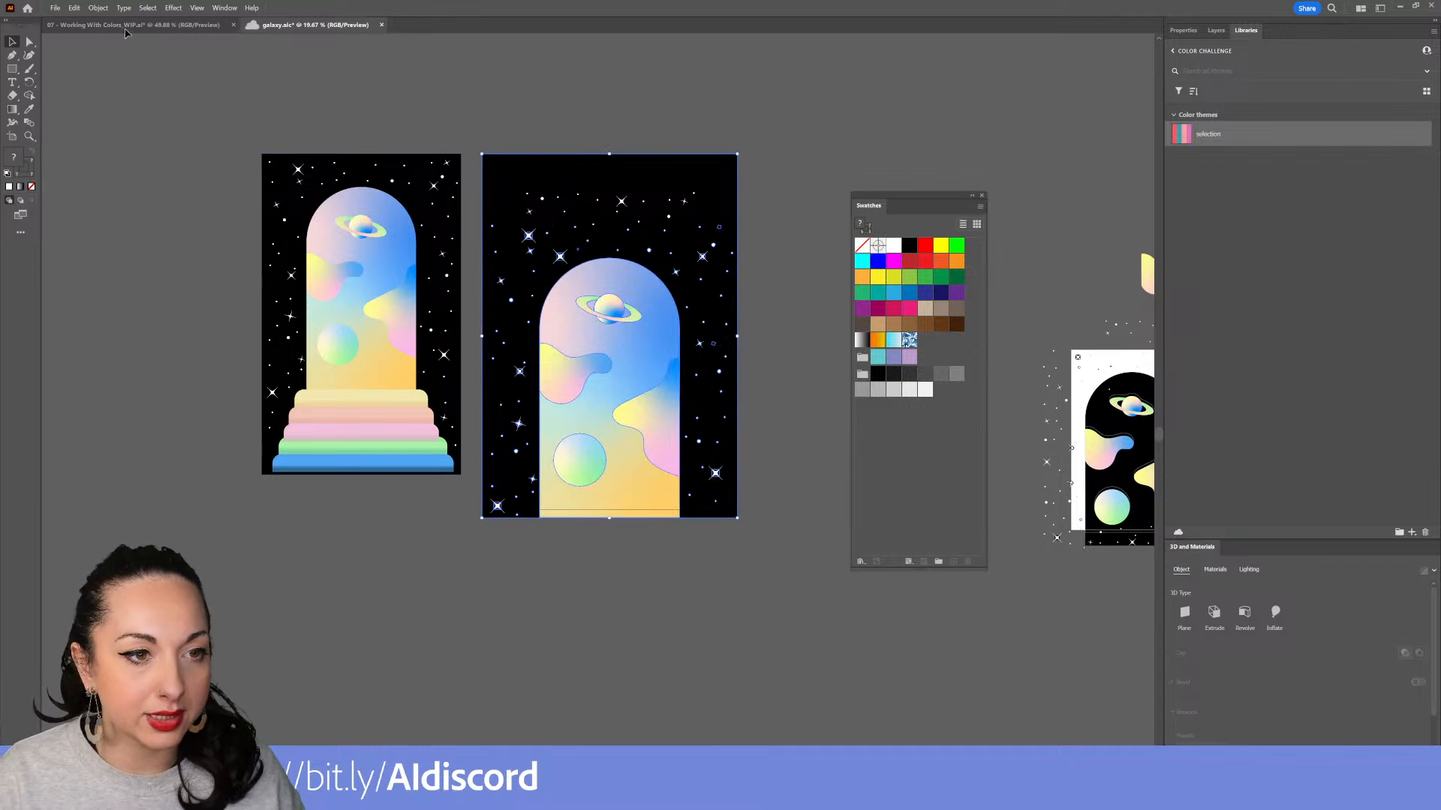
Paste the galaxy artwork into the Working With Colors document beside the sunset photo
key("ctrl+Tab")
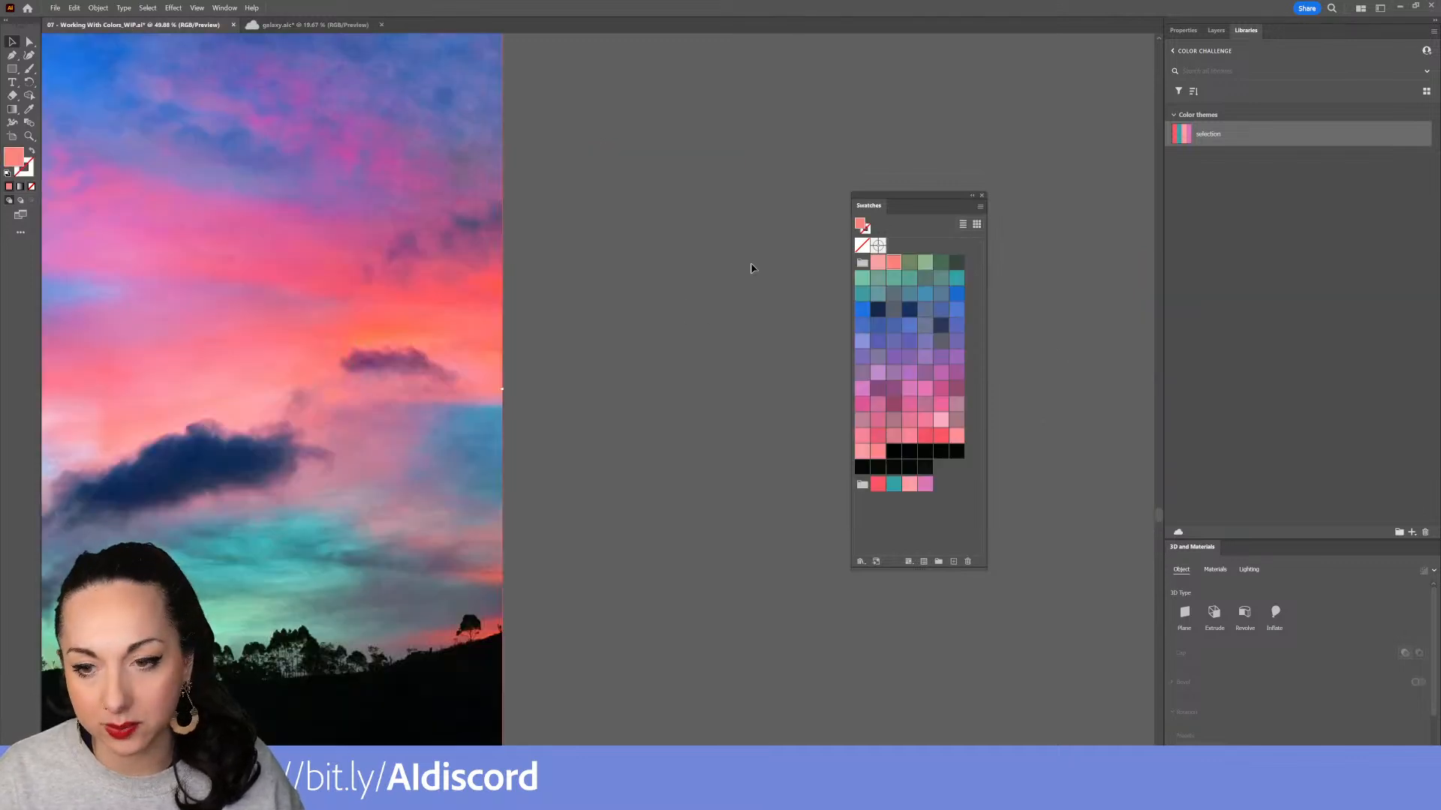
left_click_drag(673, 328, 454, 364)
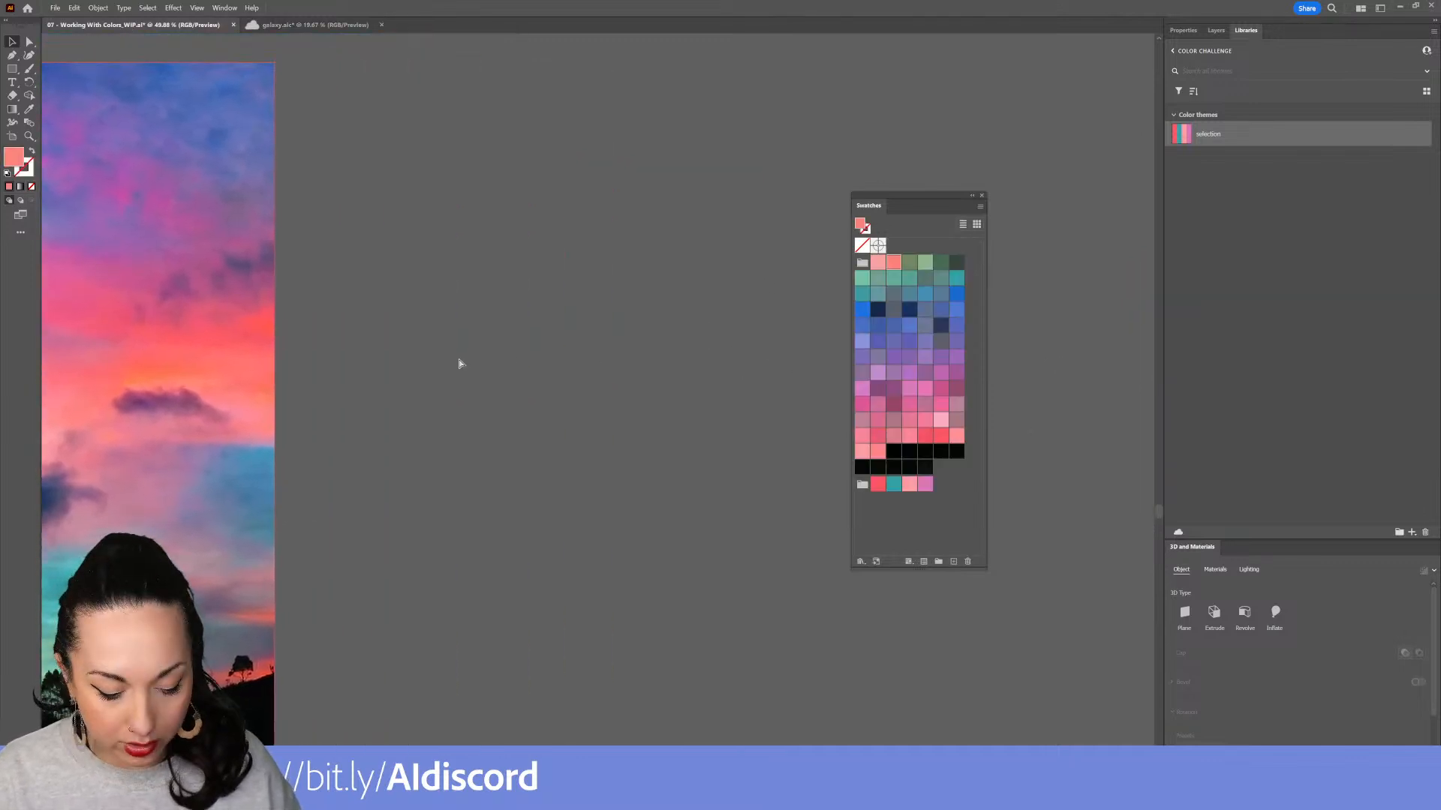
key("ctrl+v")
left_click_drag(662, 374, 679, 292)
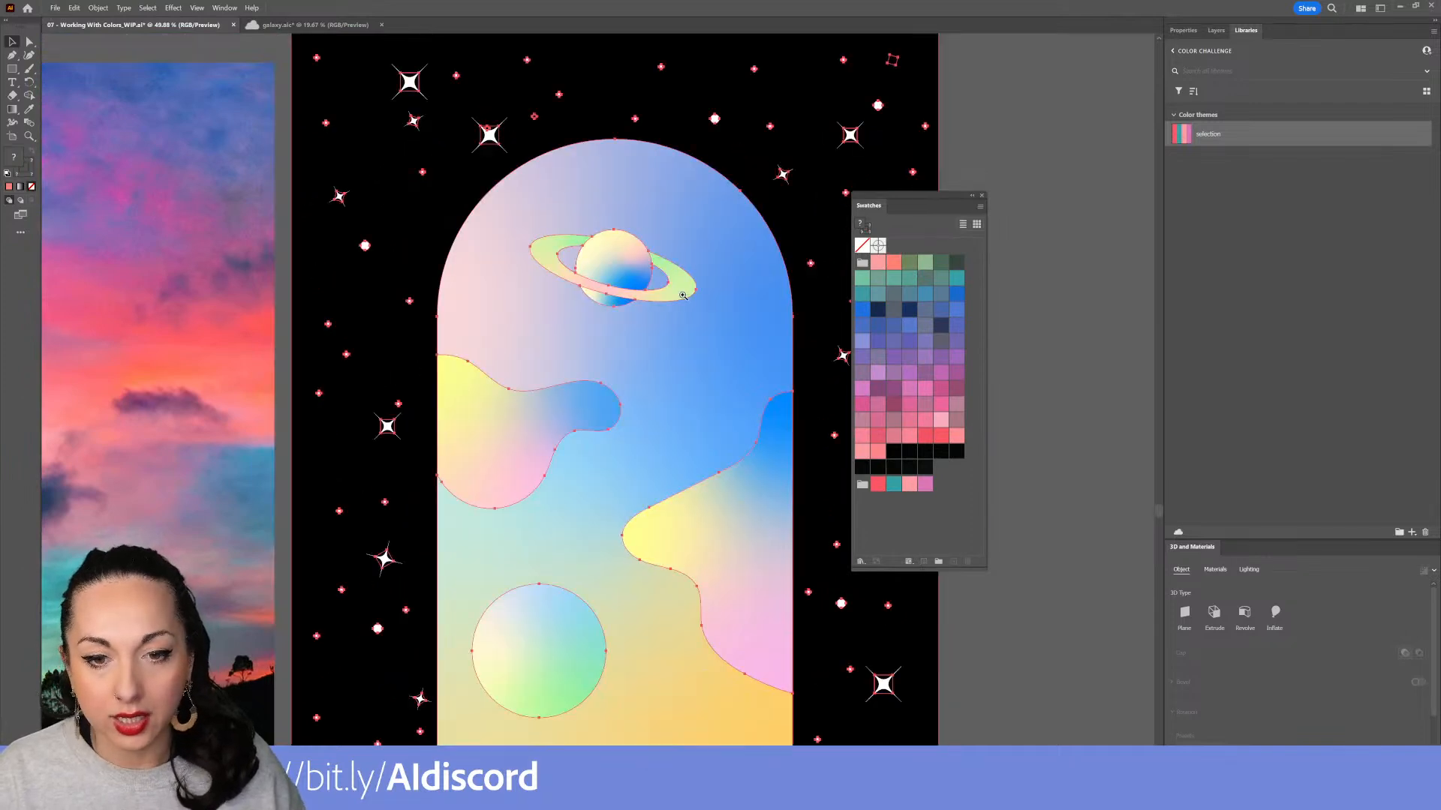
scroll(679, 294, "down", 4)
left_click(695, 694)
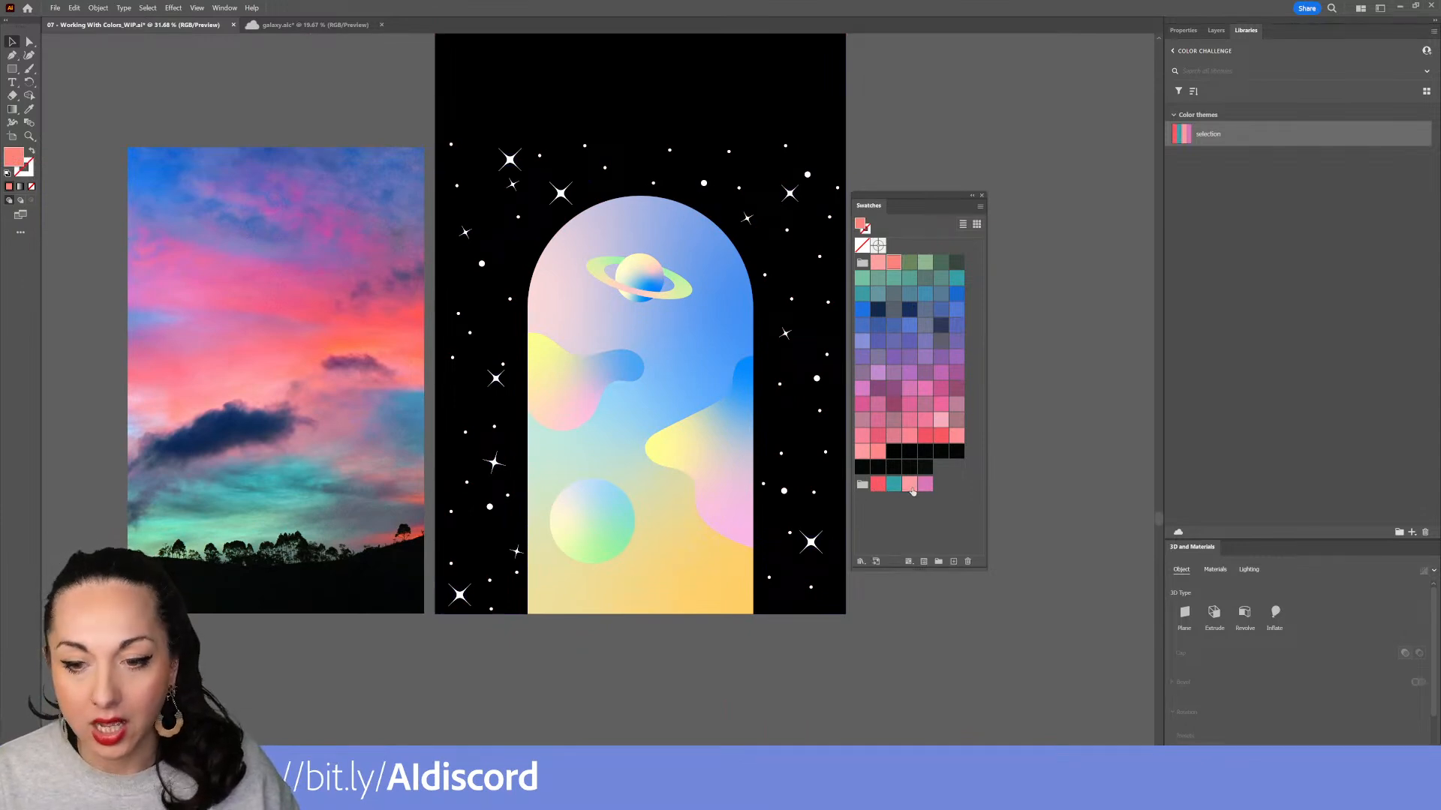
Select the pasted galaxy artwork and open Recolor Artwork on it
left_click(691, 589)
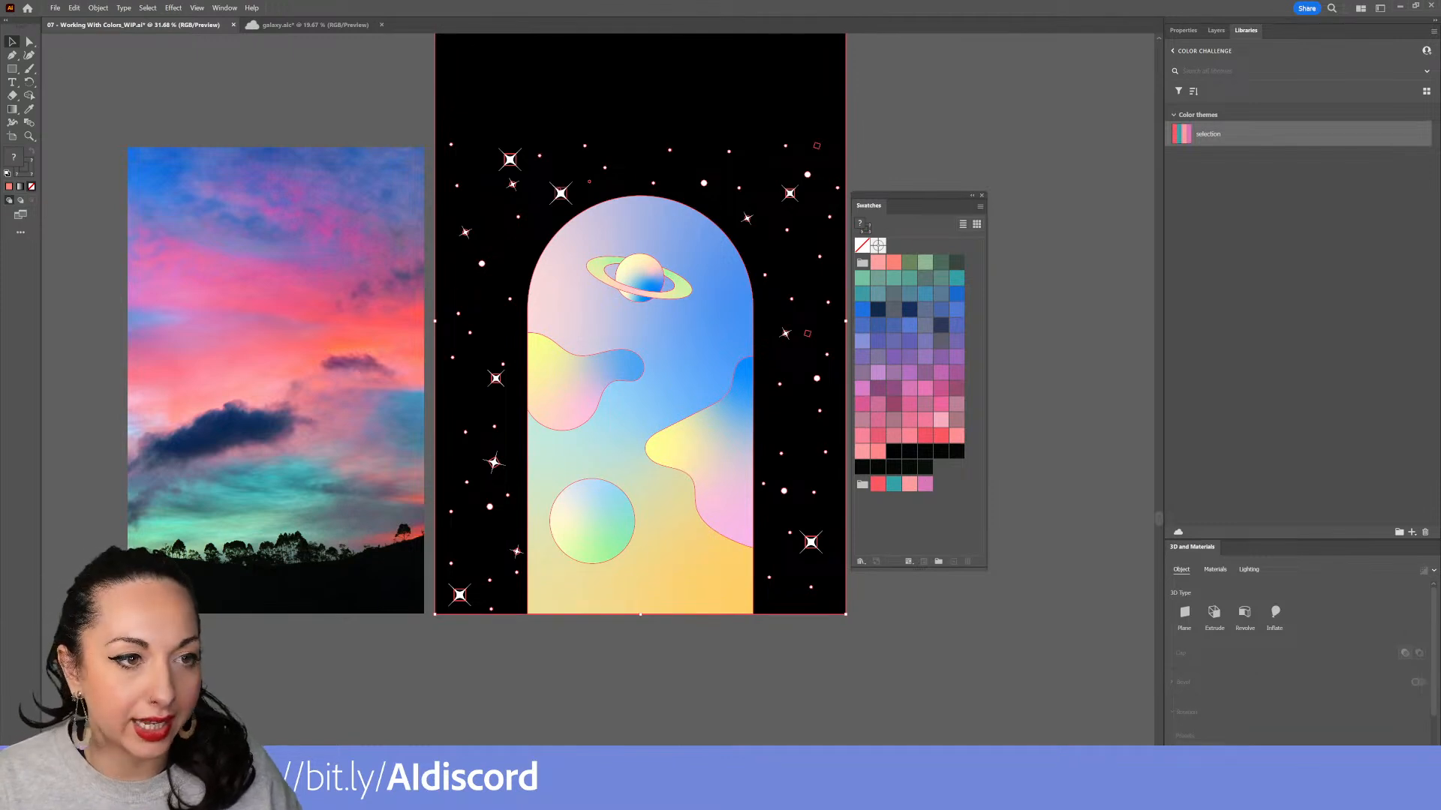
left_click(76, 9)
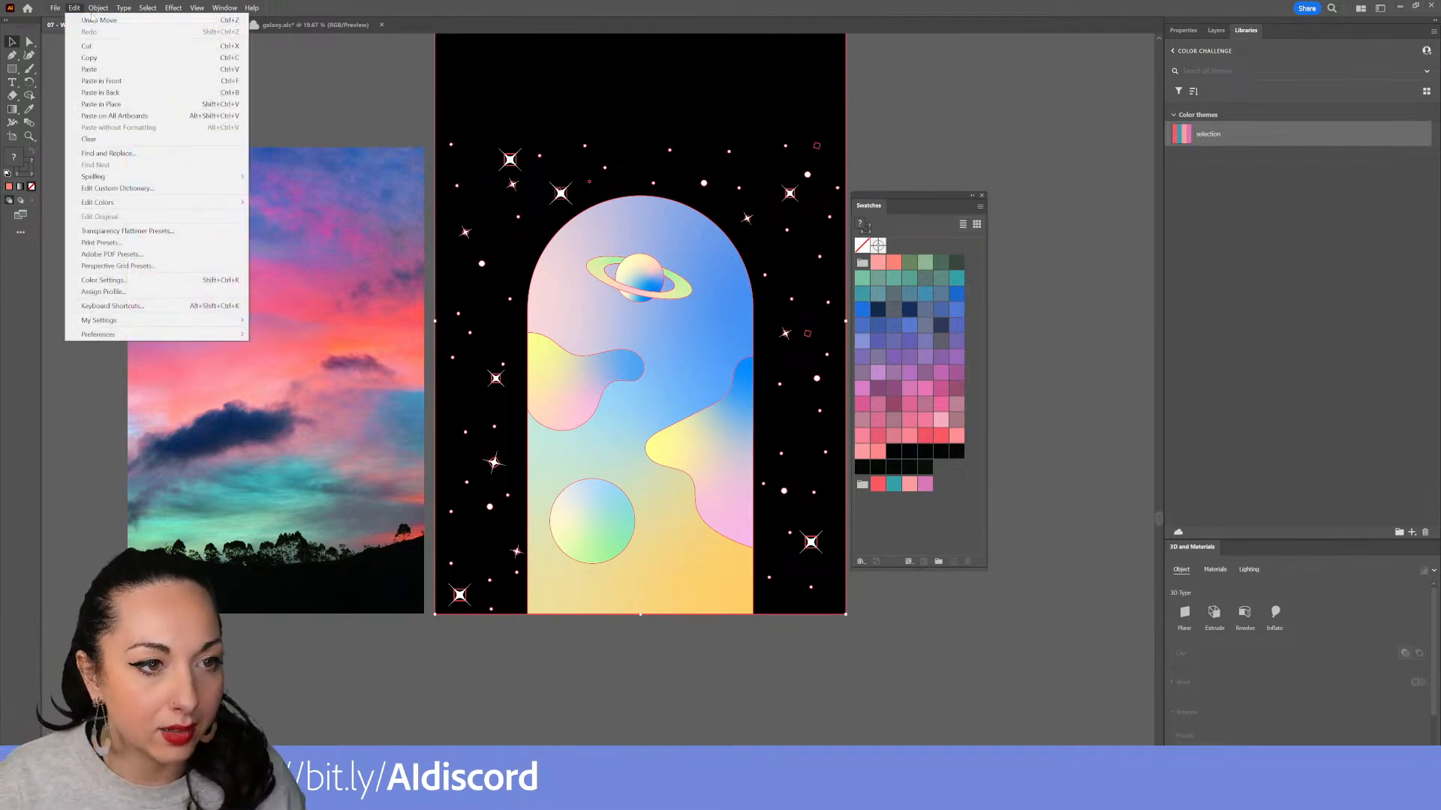
mouse_move(162, 204)
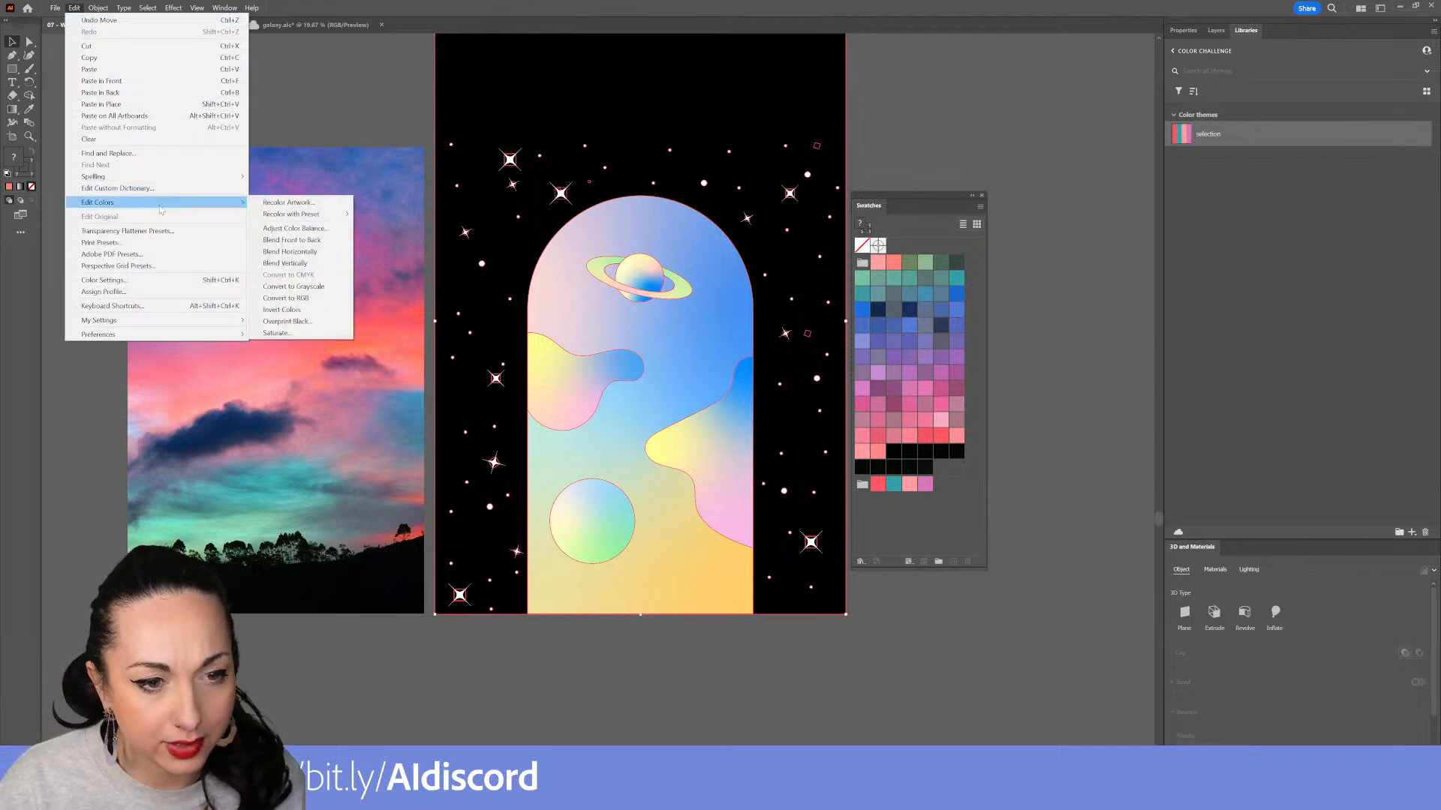
left_click(264, 206)
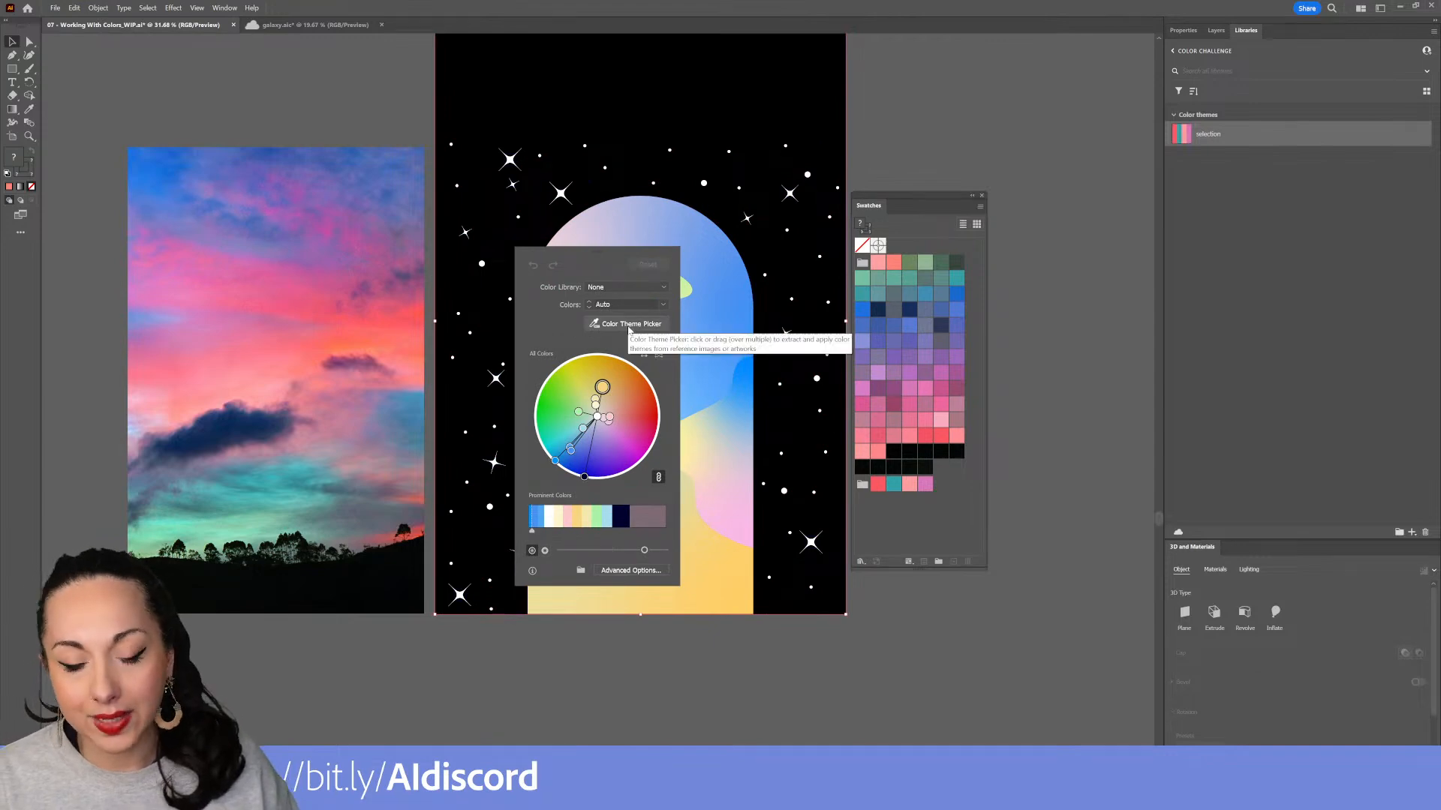
Open the advanced Recolor Artwork dialog and apply the selection color group to the galaxy
left_click(630, 571)
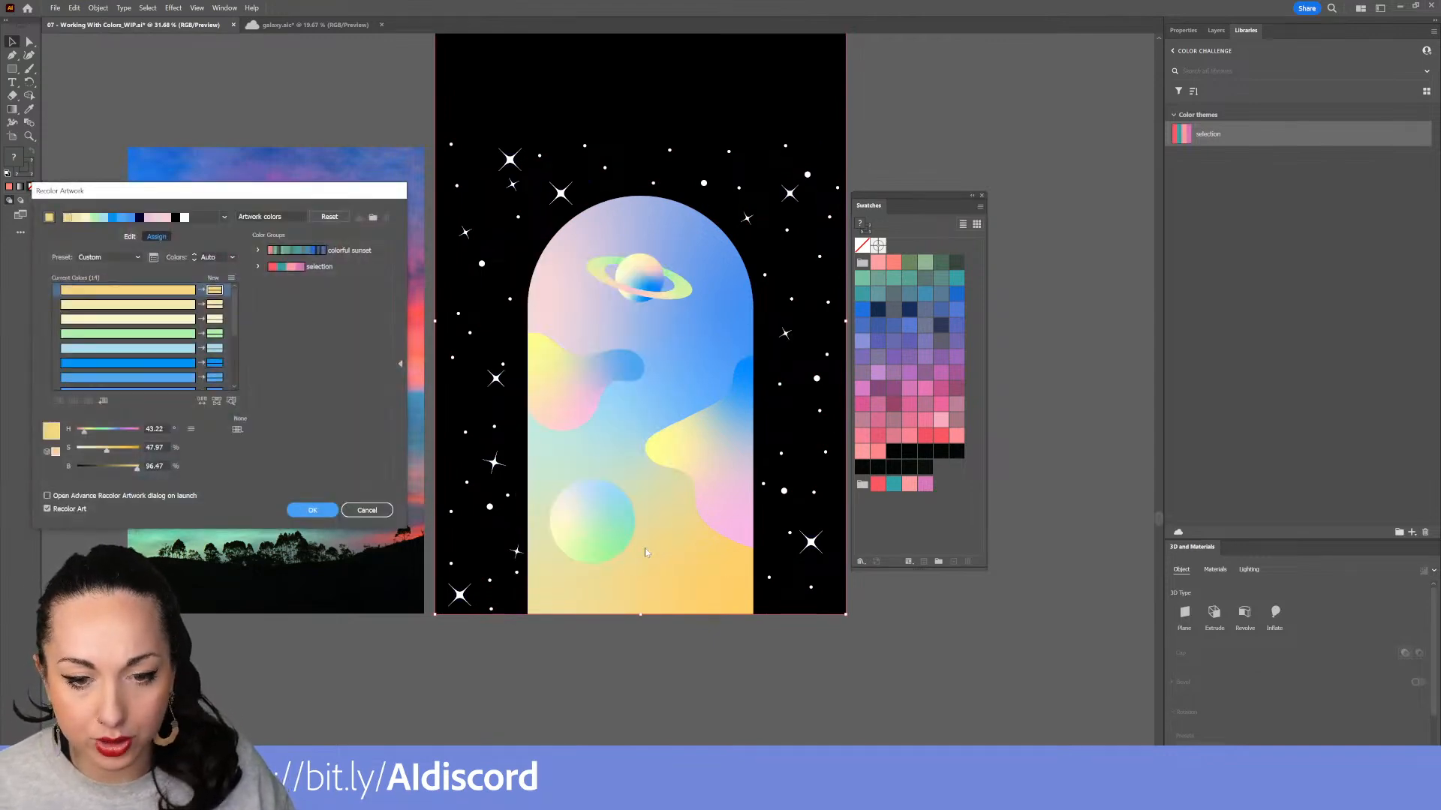
left_click(315, 268)
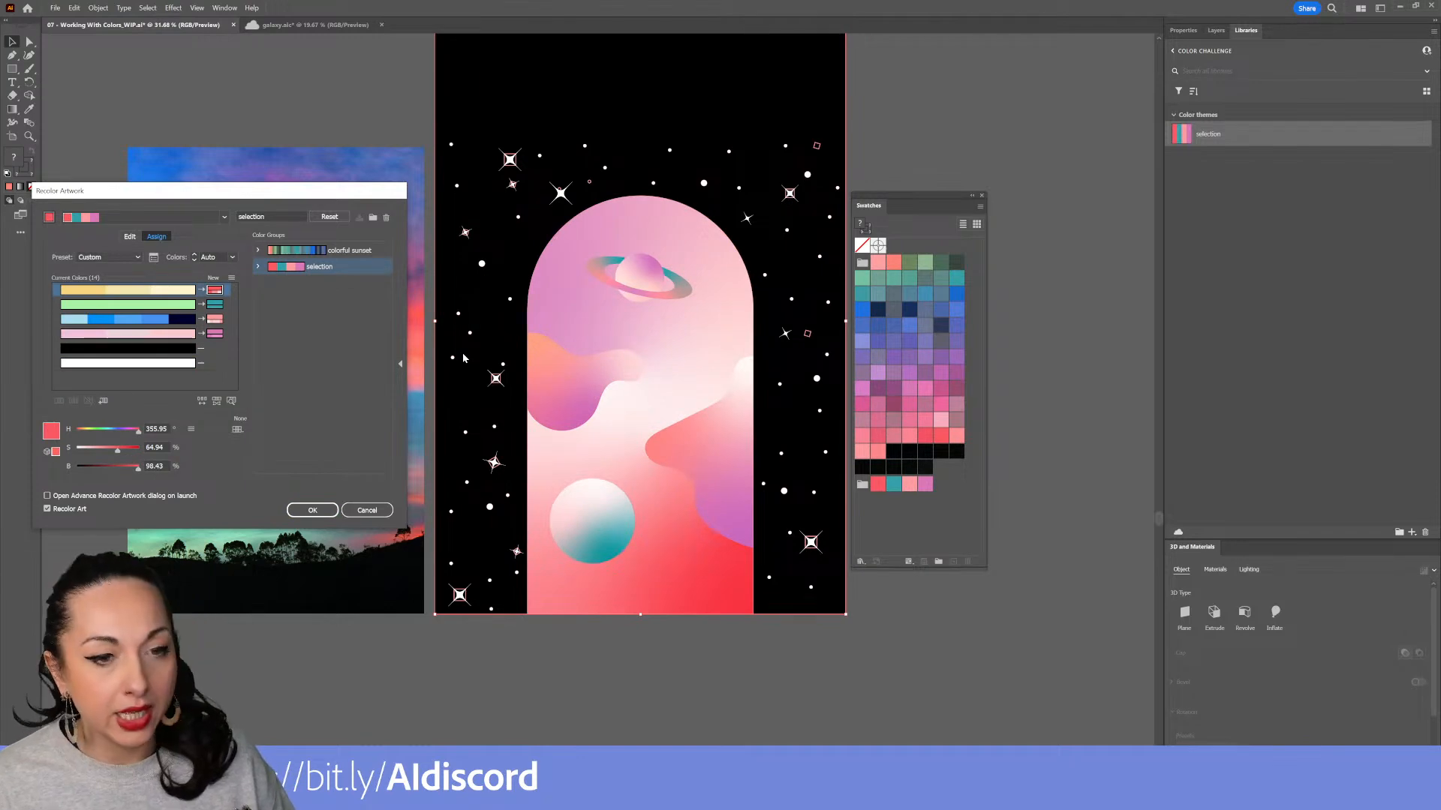
left_click_drag(335, 199, 1119, 255)
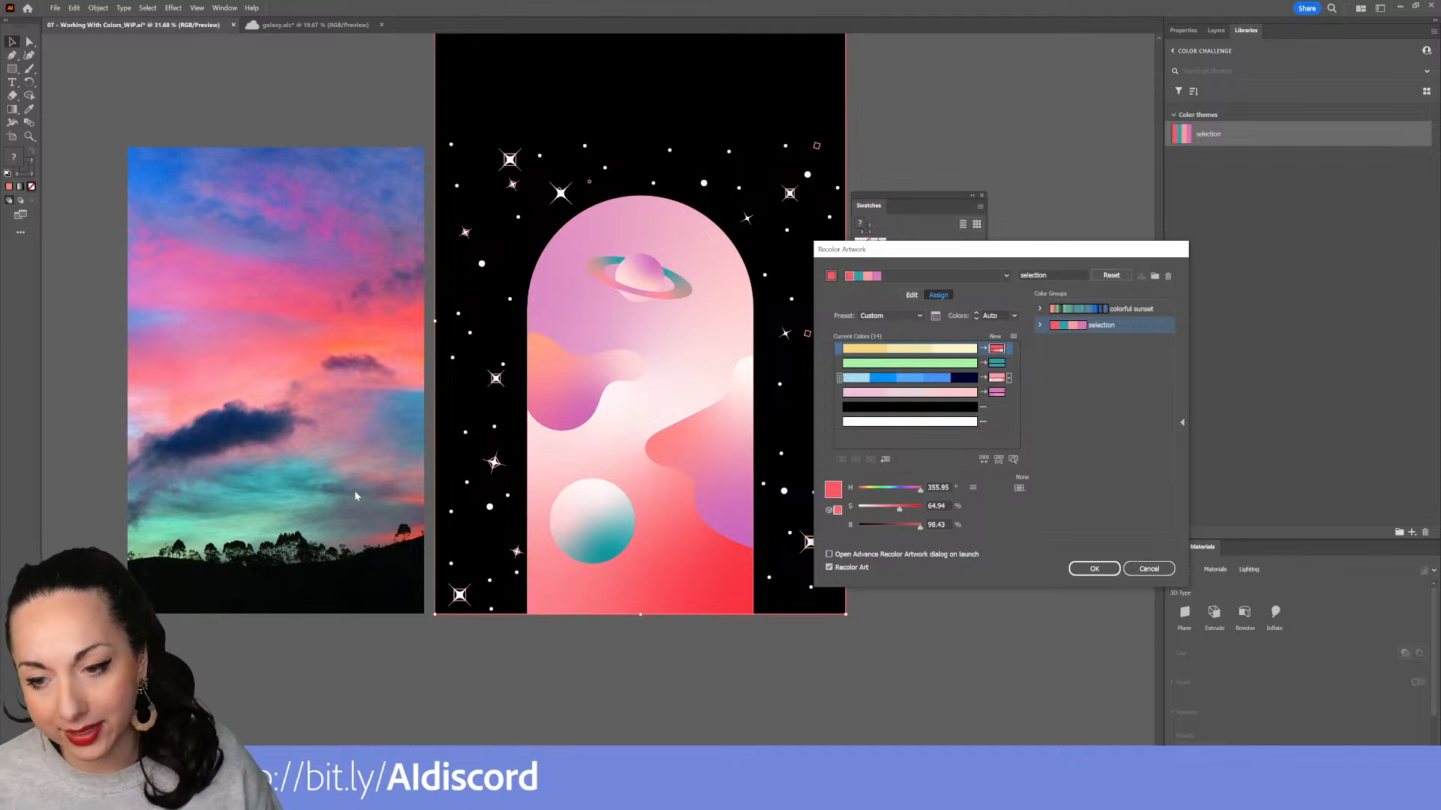
Compare the colorful sunset and selection color groups on the galaxy, then cancel the recoloring
left_click(1117, 314)
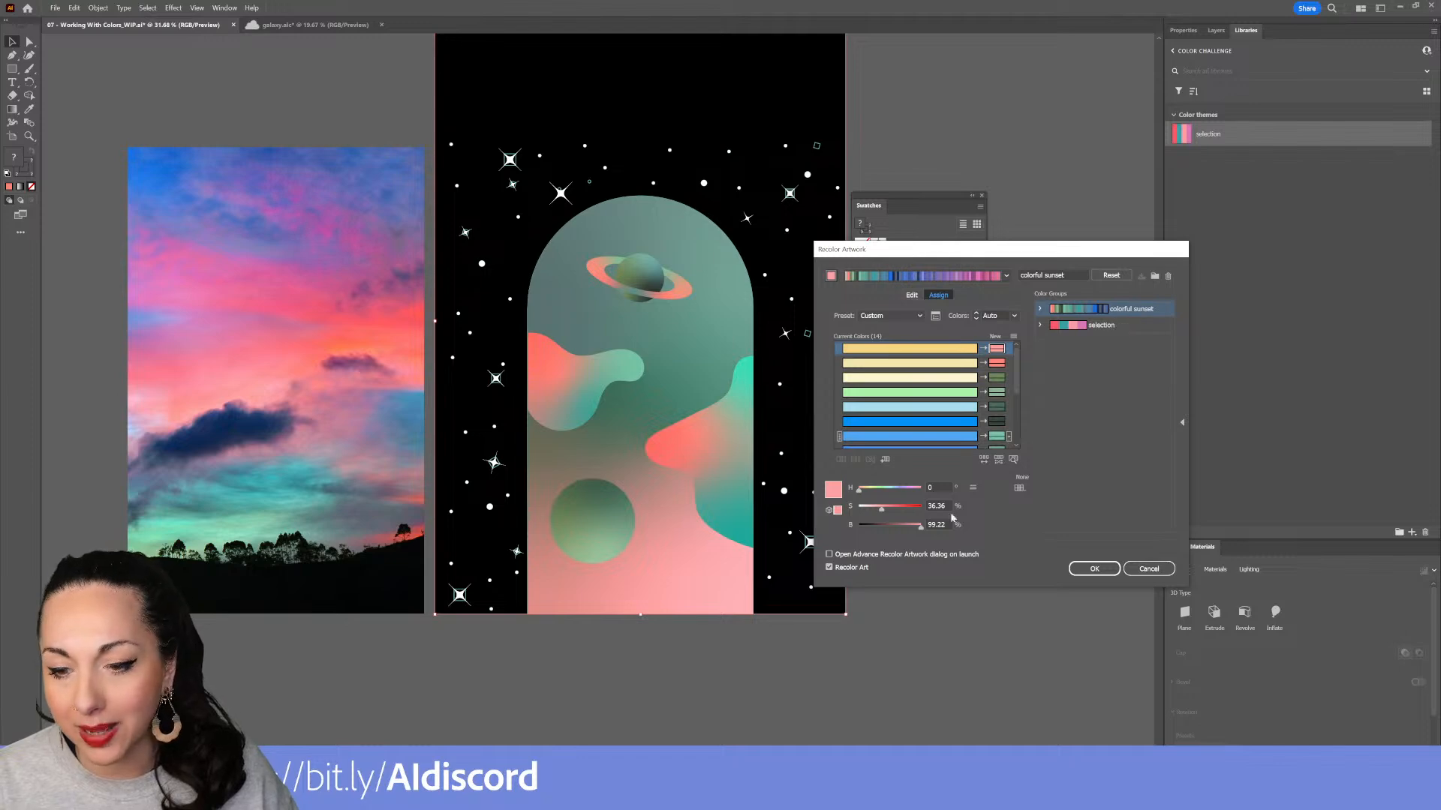
scroll(936, 422, "down", 3)
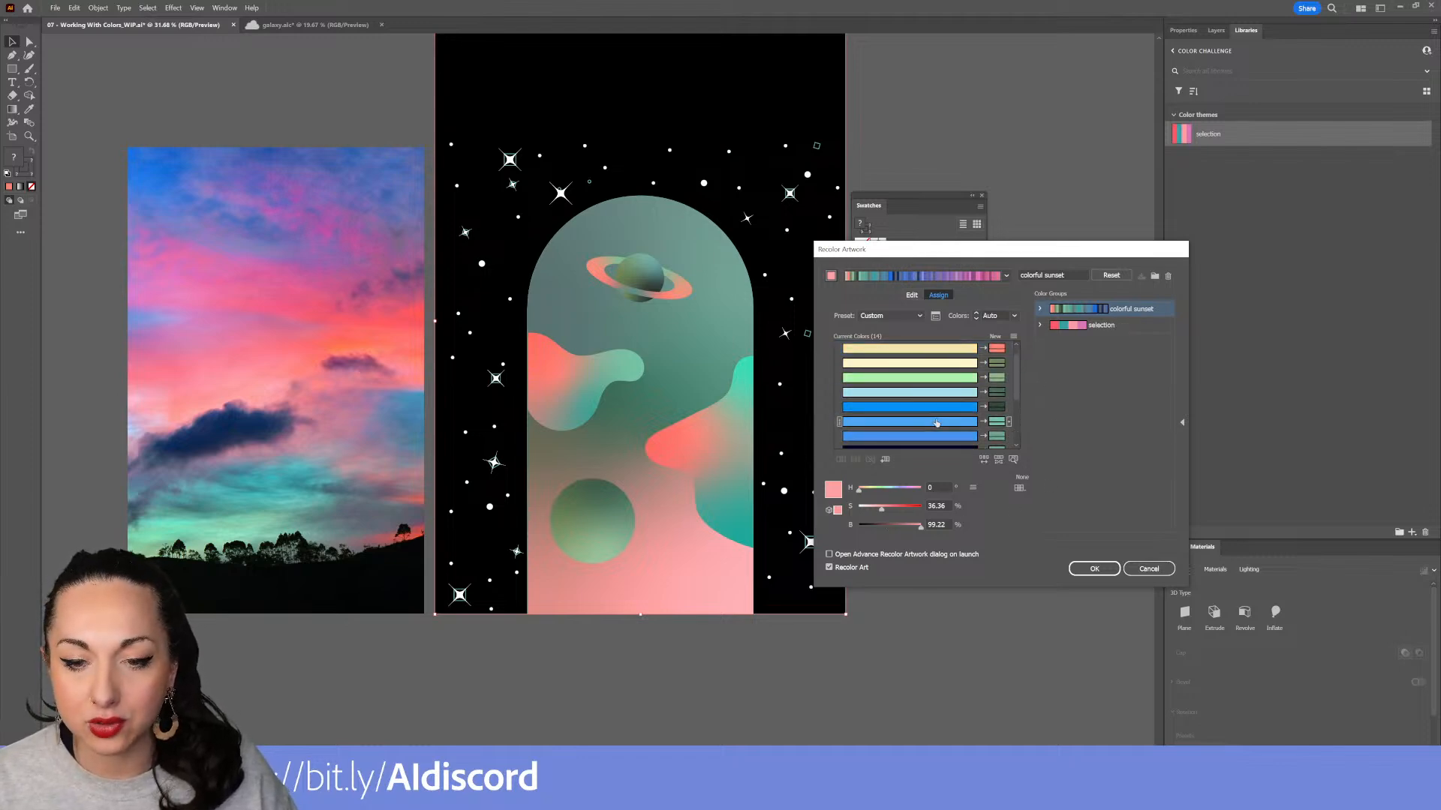
scroll(936, 423, "down", 4)
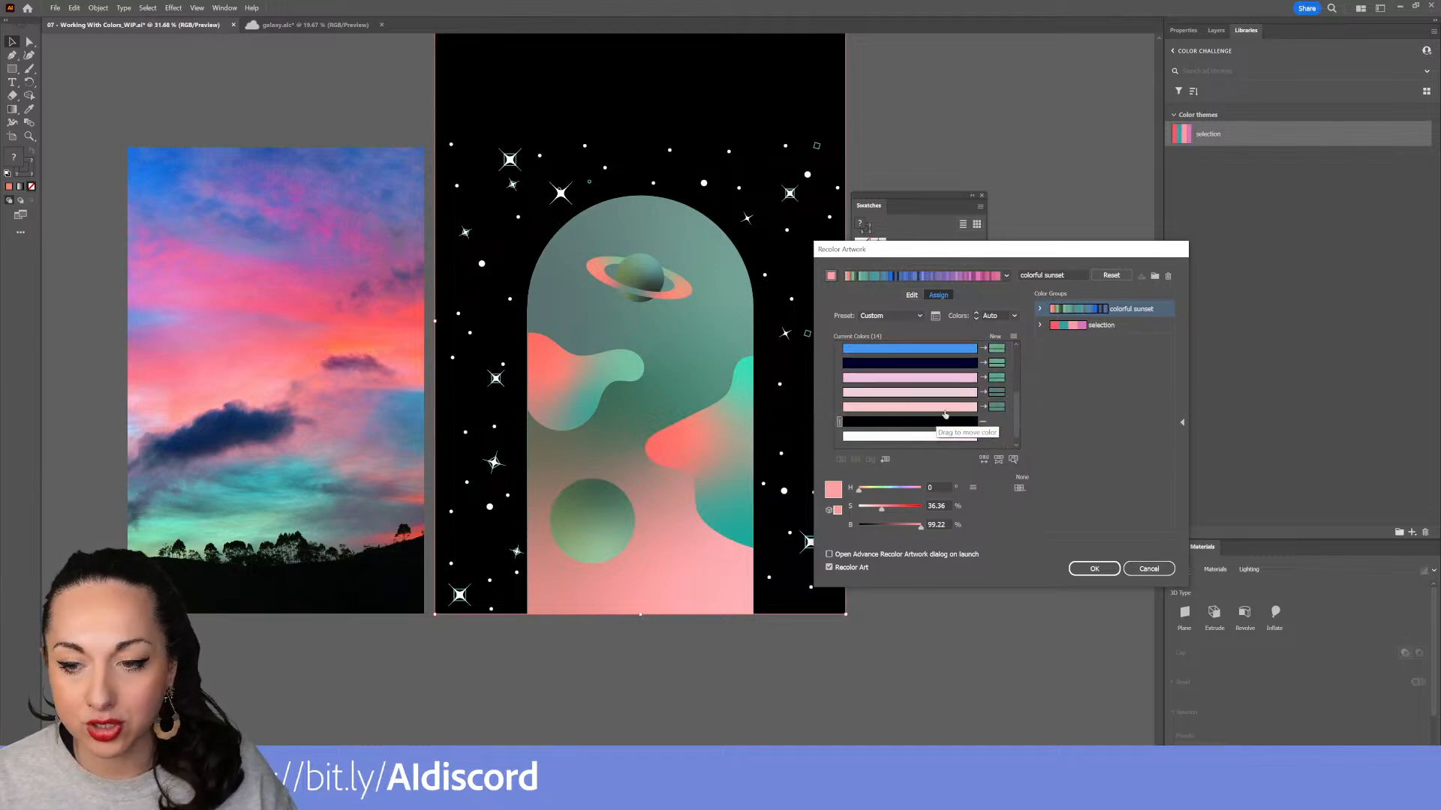
left_click(1101, 325)
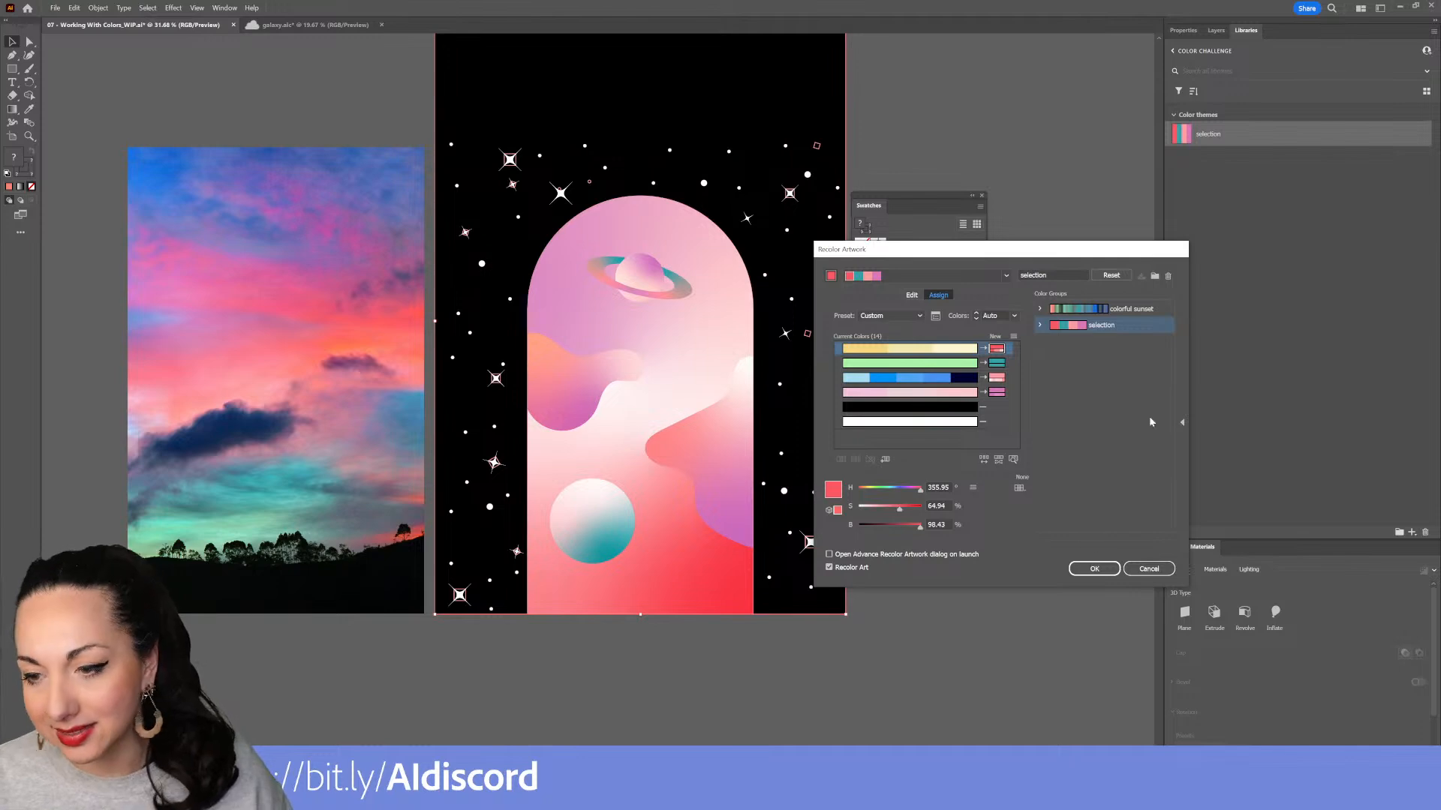
left_click(1149, 569)
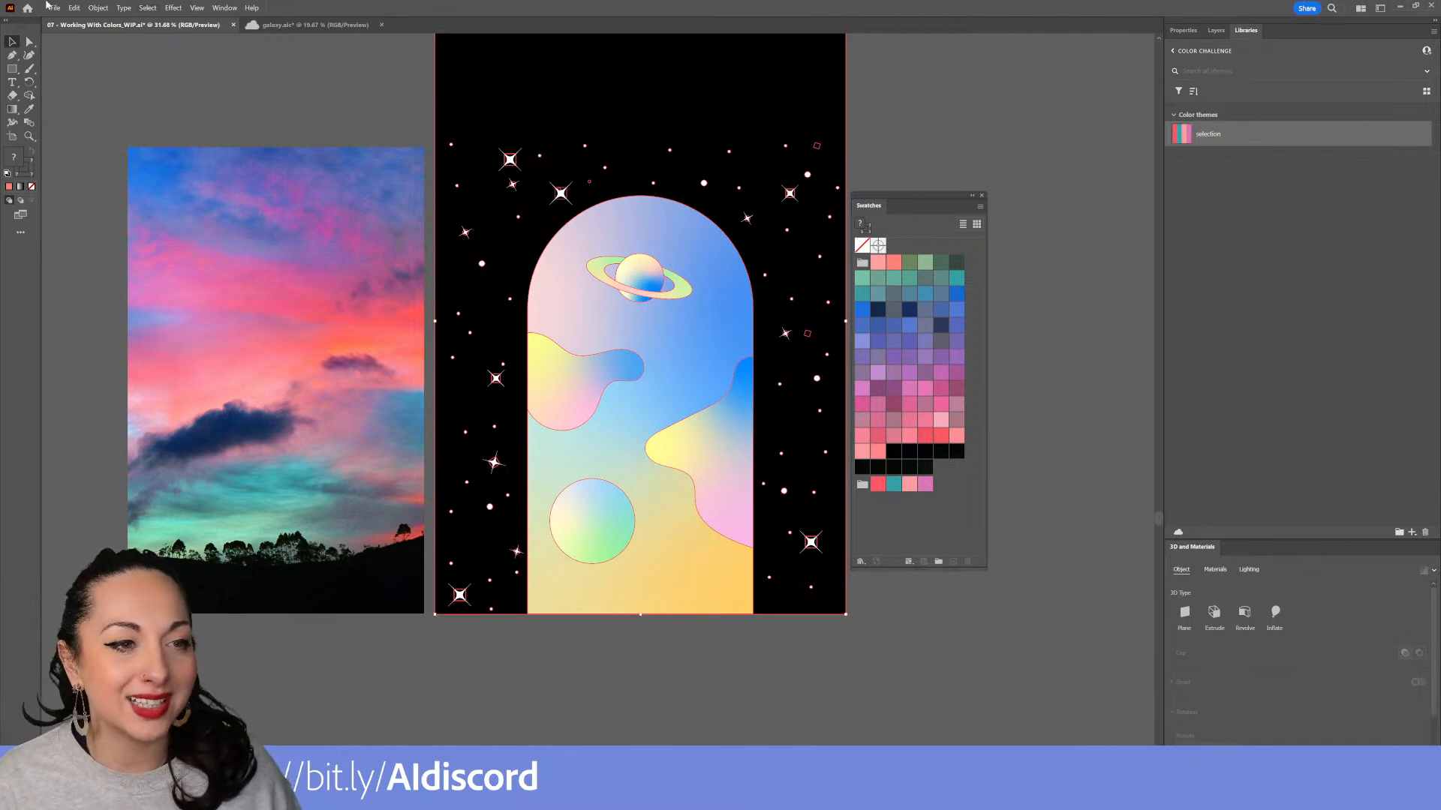
Reopen Recolor Artwork on the galaxy and use the Color Theme Picker to sample colors from the sunset photo
left_click(74, 7)
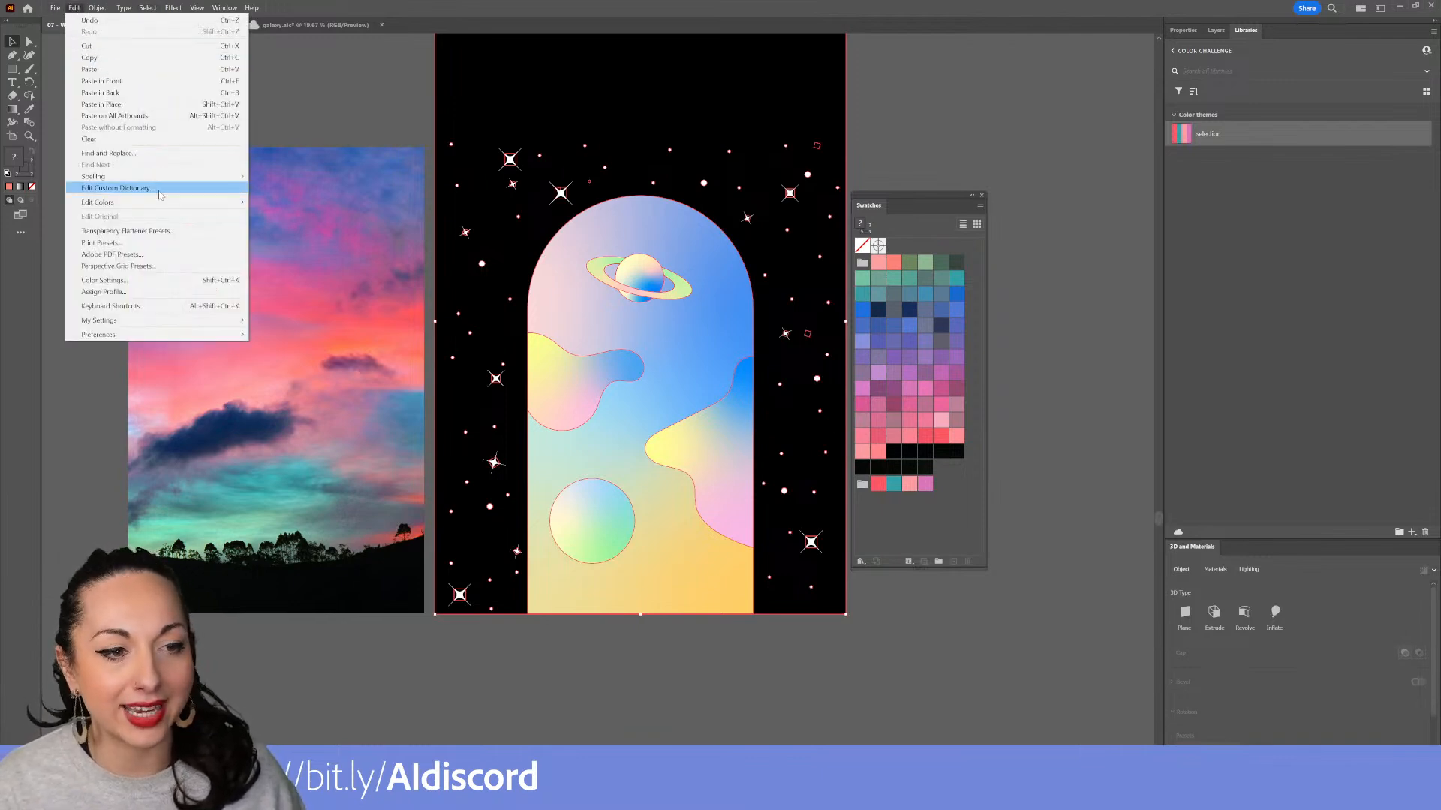
mouse_move(165, 202)
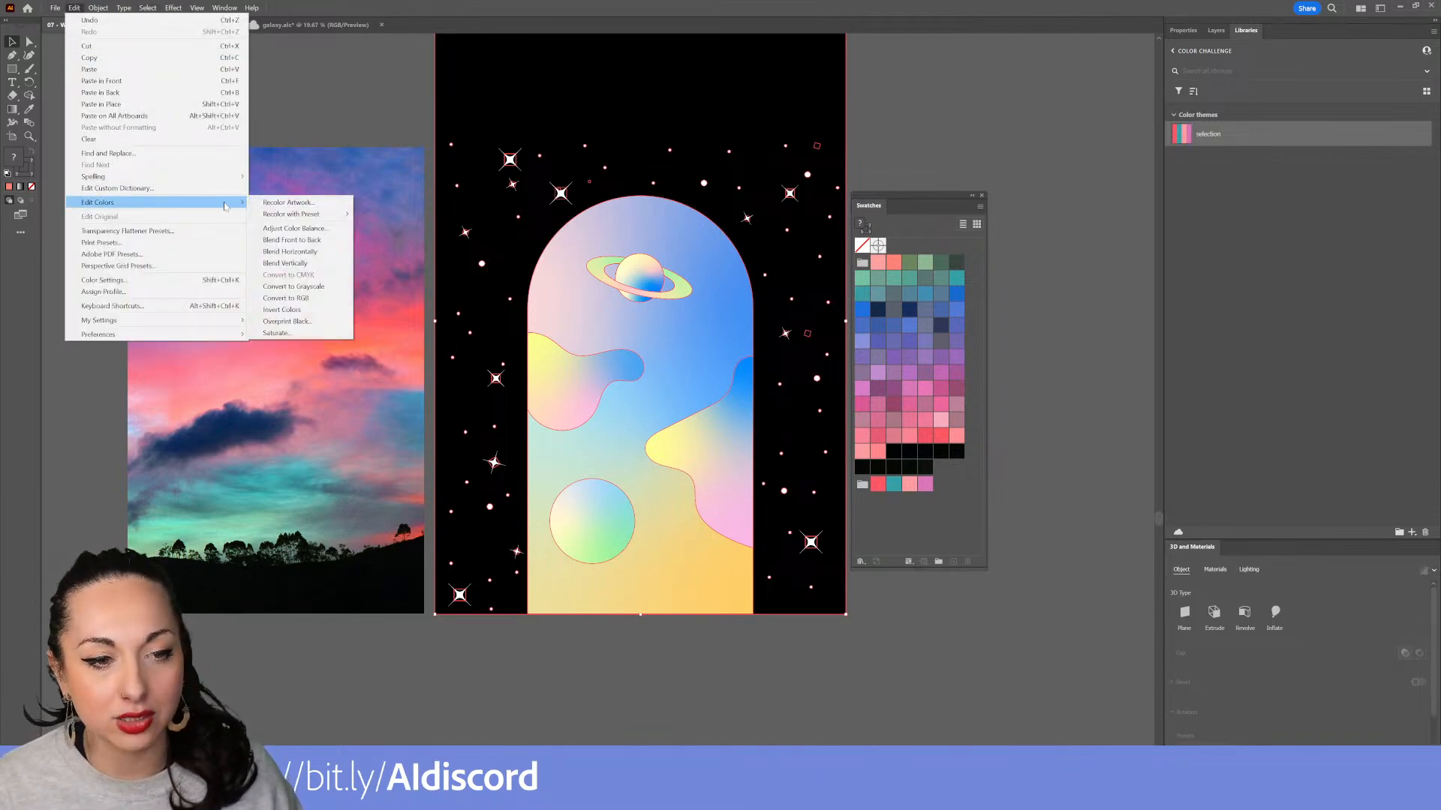
left_click(346, 205)
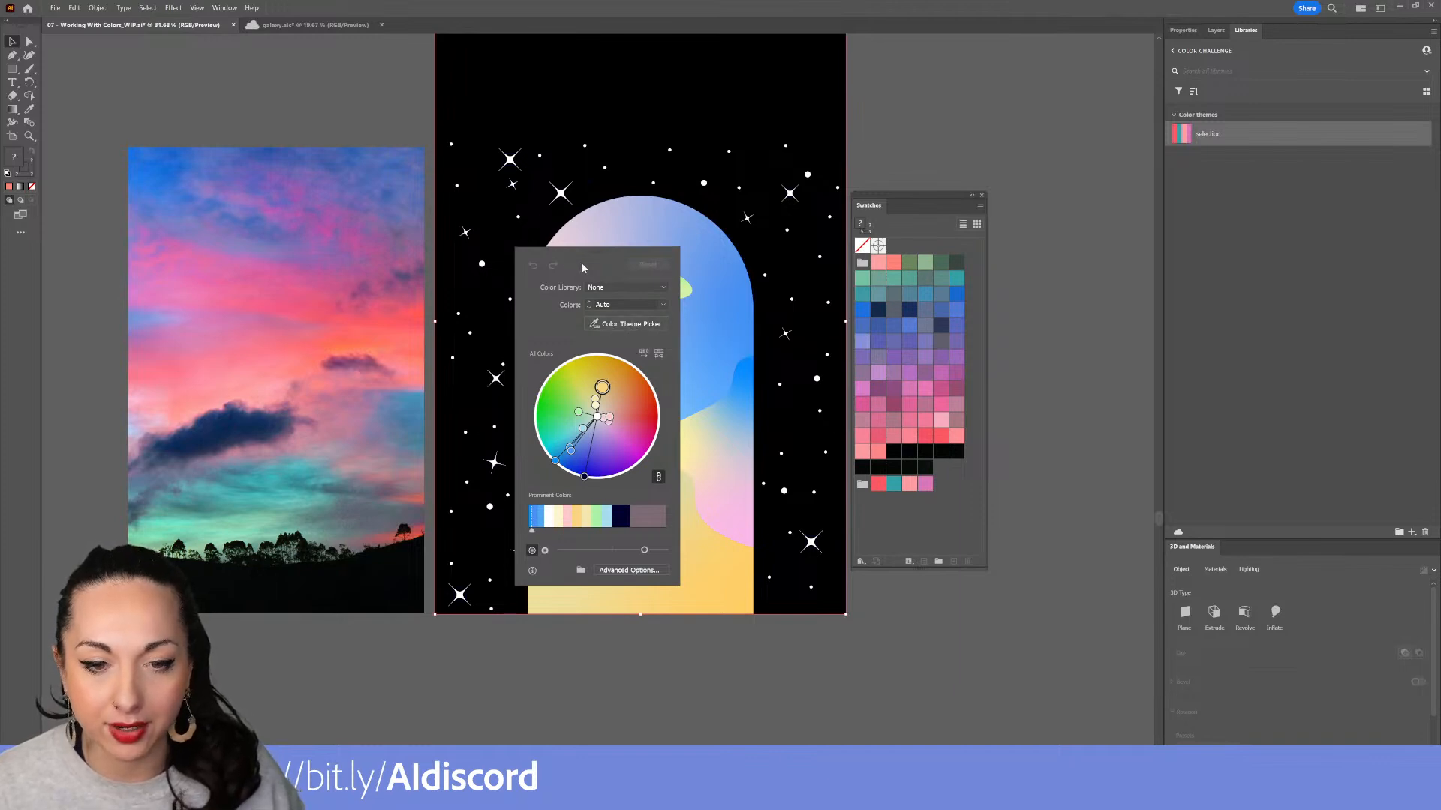
left_click(601, 324)
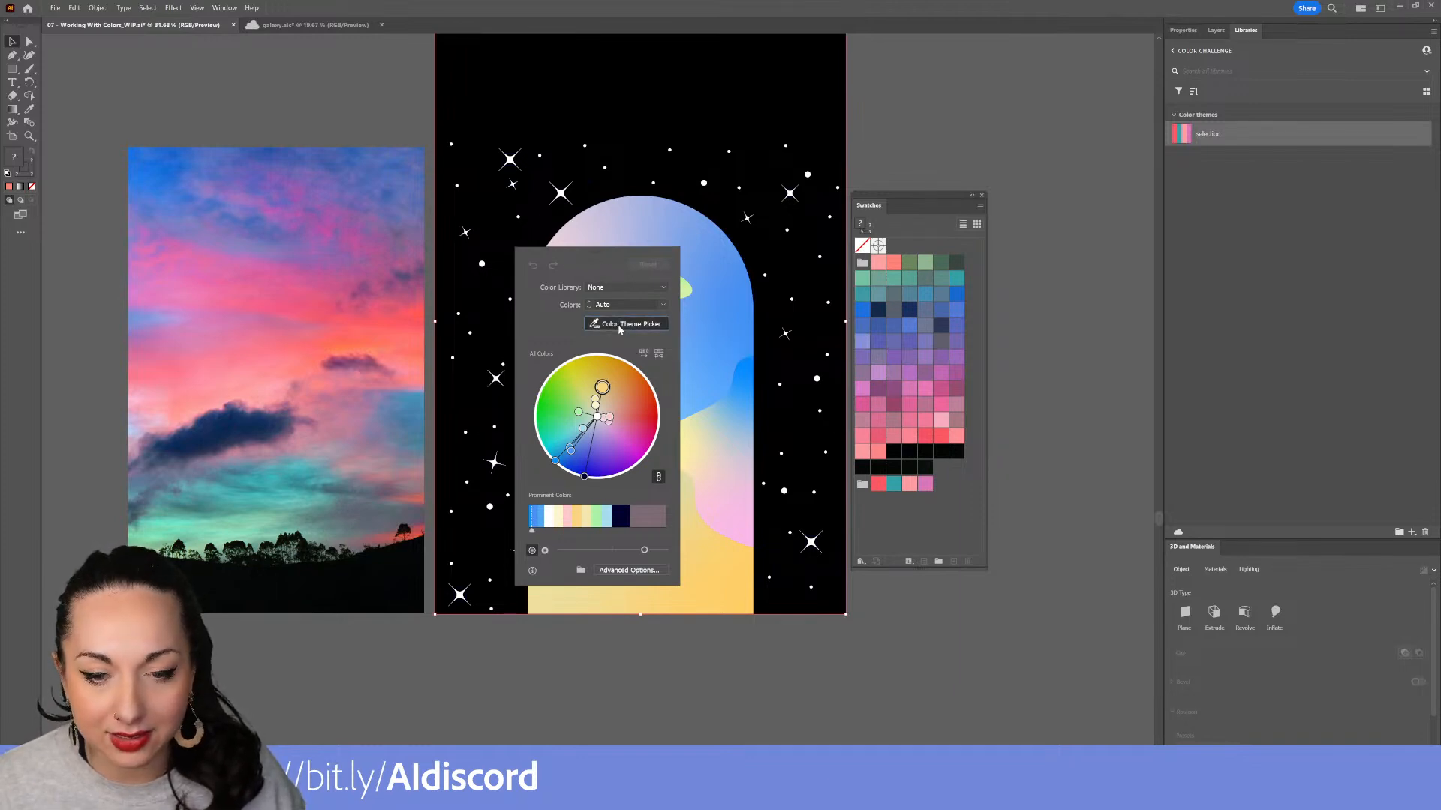
mouse_move(354, 260)
left_mouse_down()
mouse_move(286, 256)
mouse_move(248, 279)
mouse_move(177, 400)
mouse_move(178, 450)
mouse_move(272, 488)
mouse_move(337, 411)
mouse_move(347, 269)
left_mouse_up()
left_click_drag(565, 253, 378, 301)
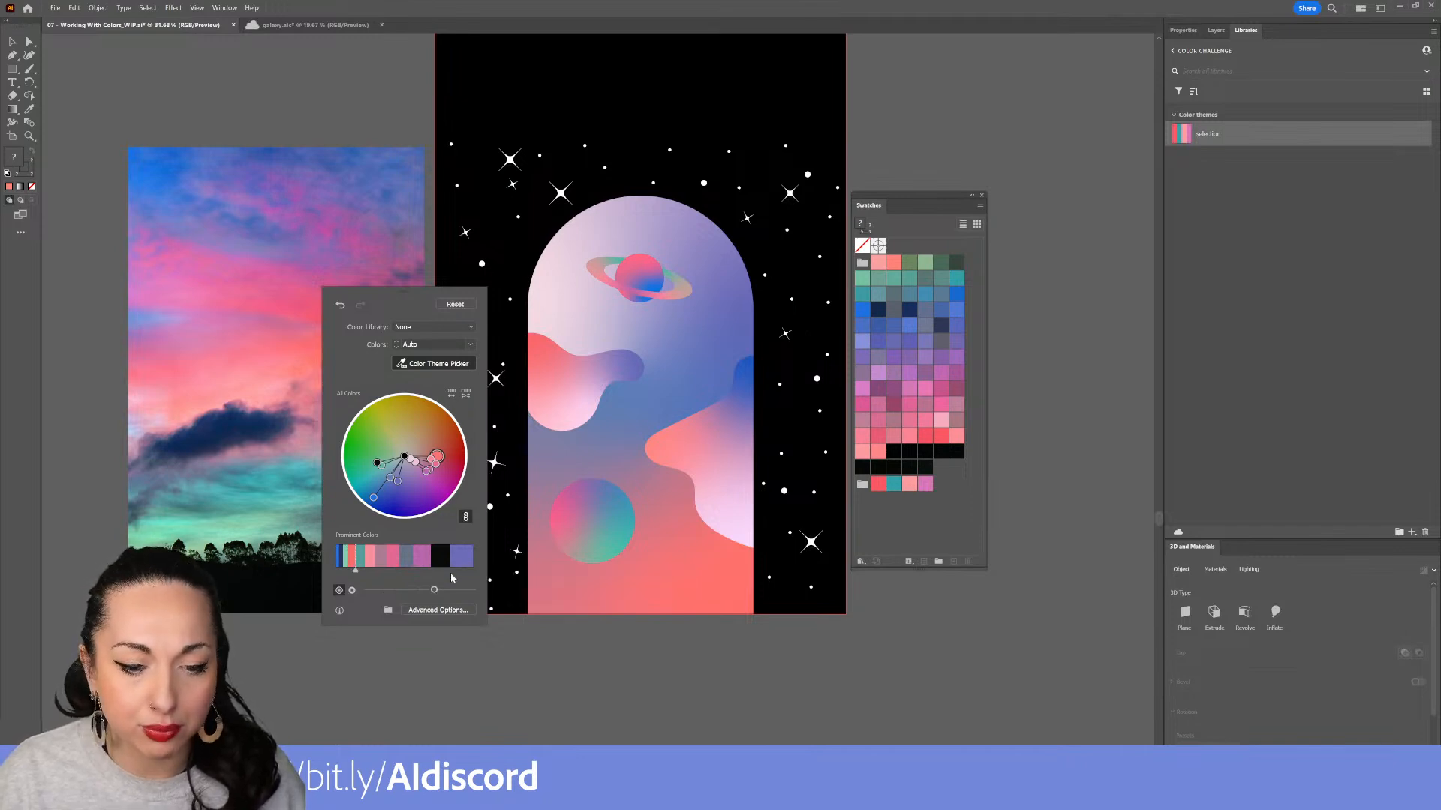
Adjust the prominent color proportions and the wheel brightness, then reset the recoloring
left_click_drag(451, 570, 464, 572)
left_click_drag(346, 575, 405, 569)
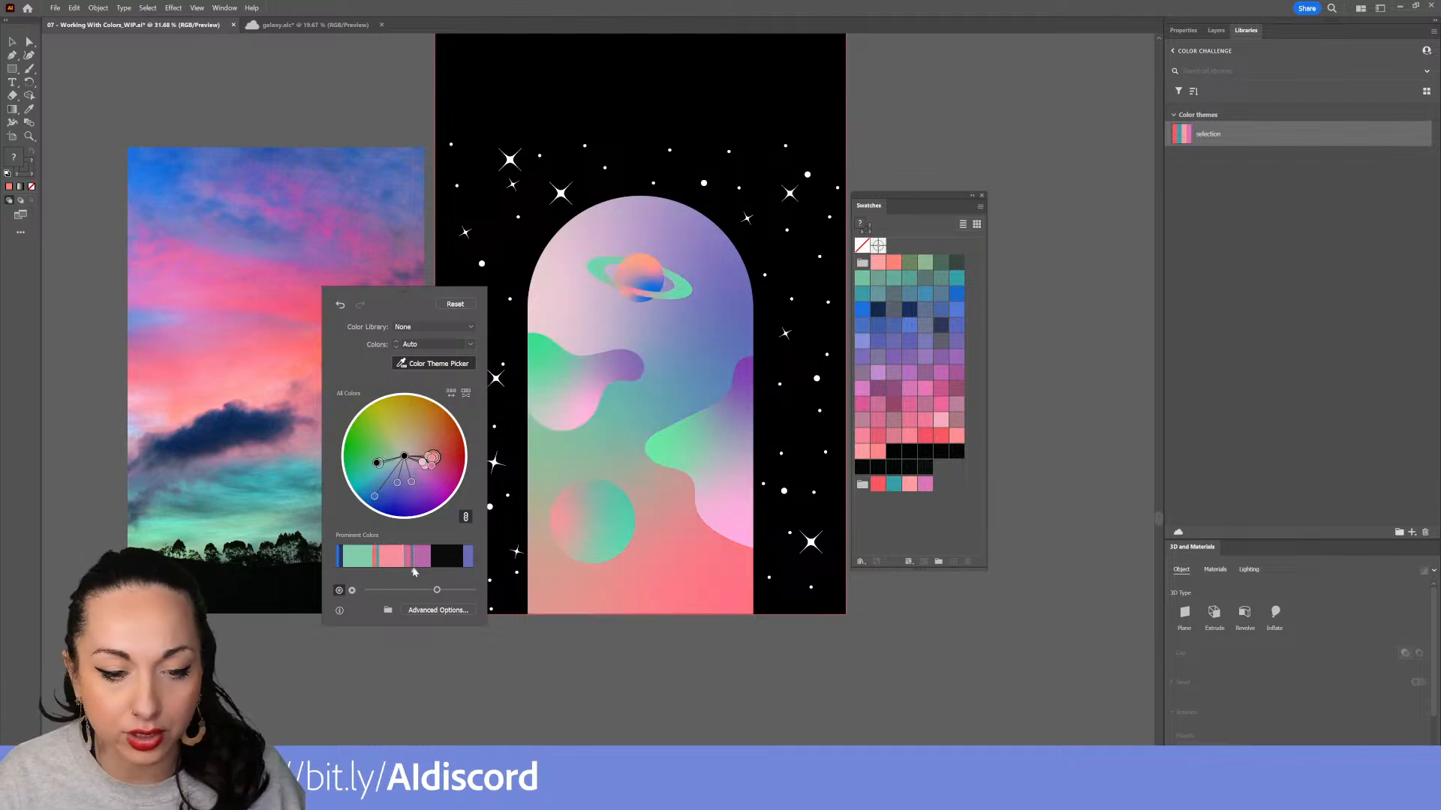
left_click_drag(432, 570, 451, 566)
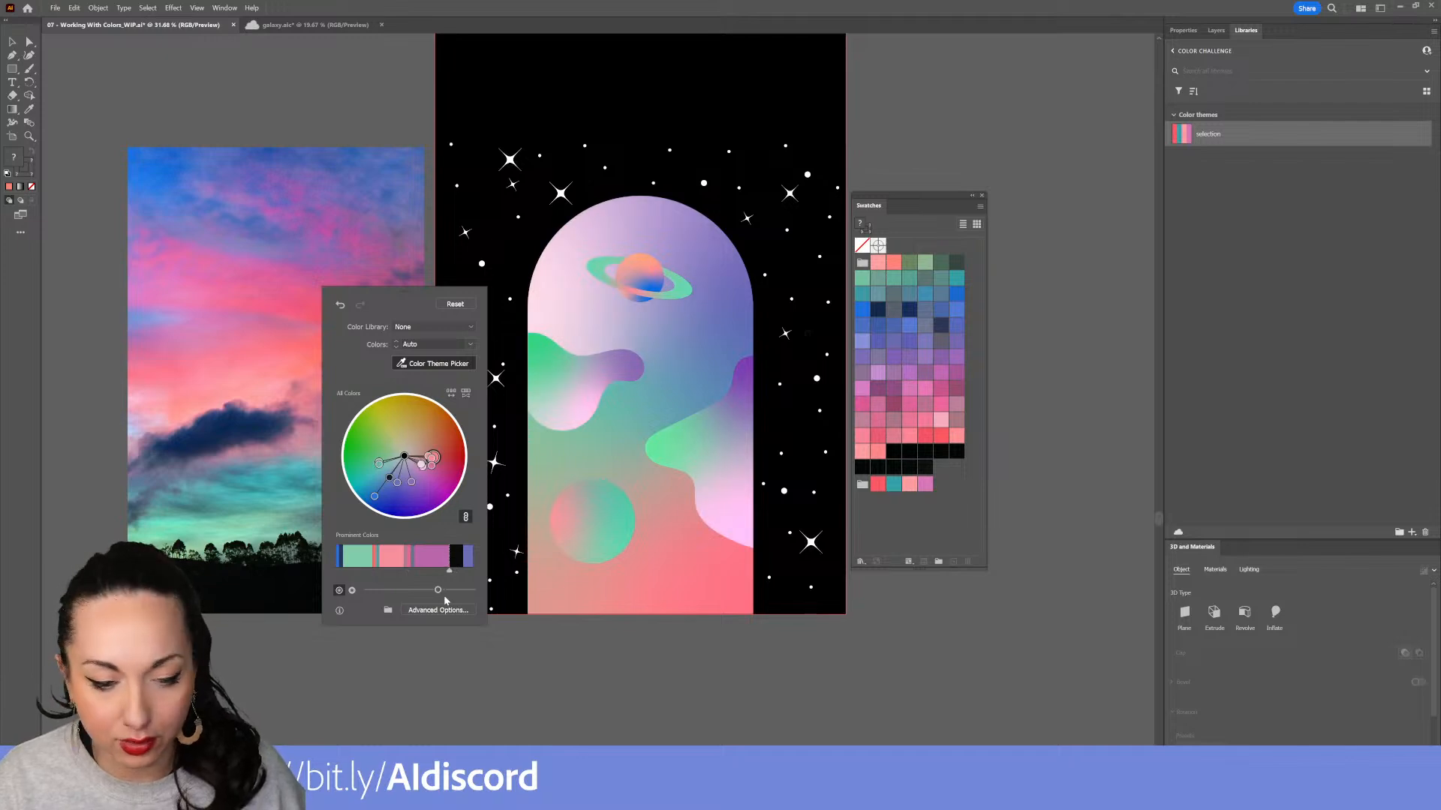
left_click(352, 591)
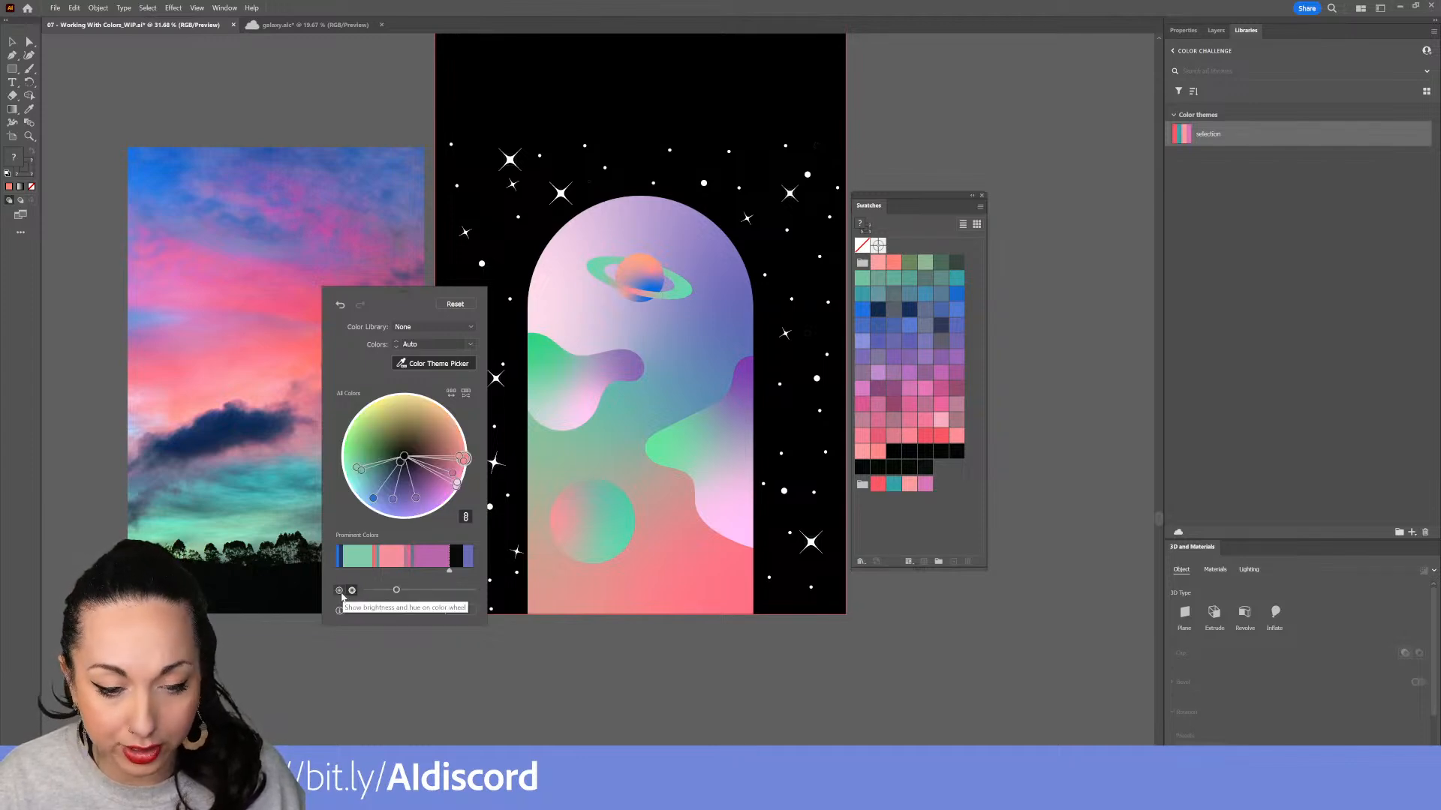
left_click_drag(396, 591, 433, 591)
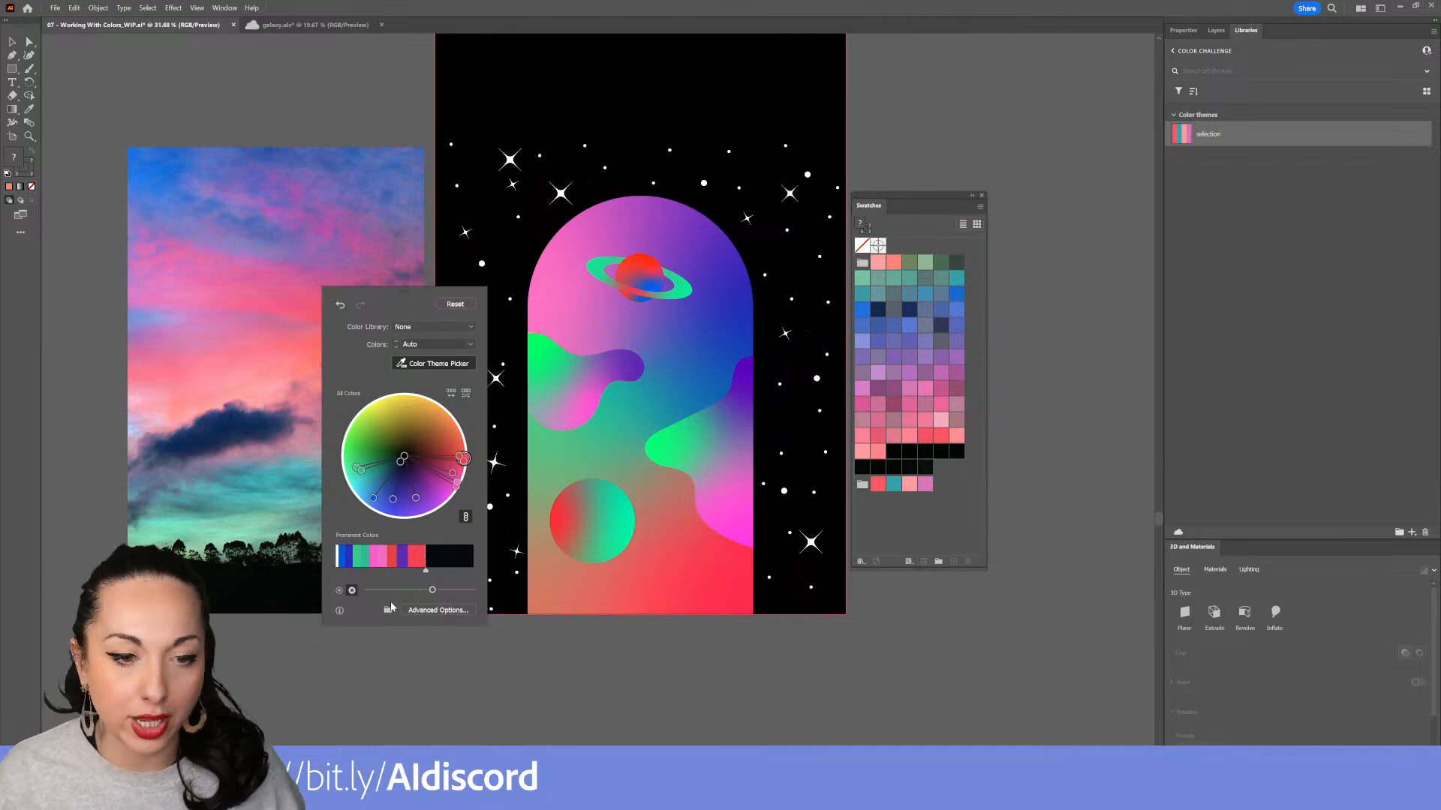
left_click(459, 306)
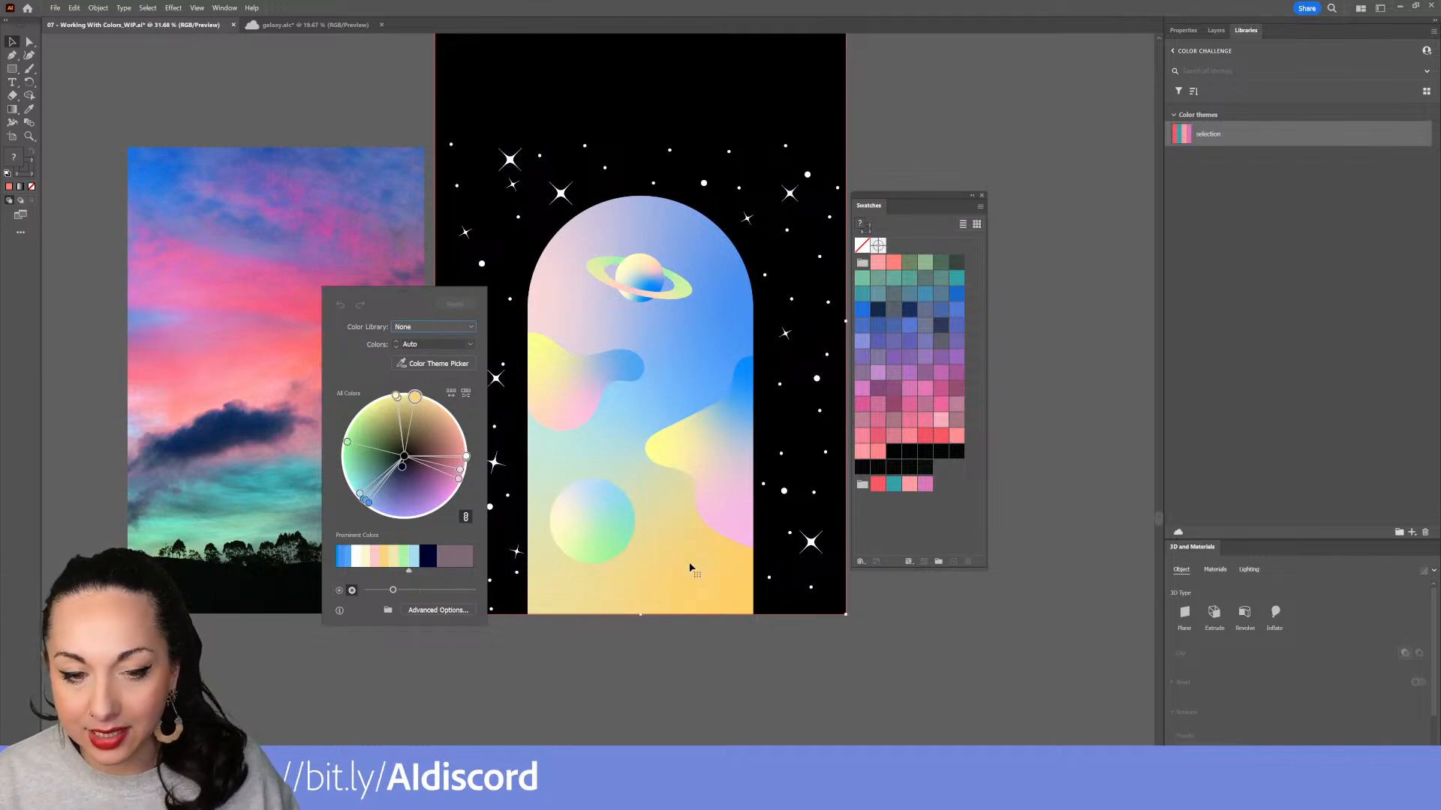
Convert the sunset photo into an object mosaic of 8 by 12 tiles, deleting the raster
left_click(370, 263)
left_click(98, 7)
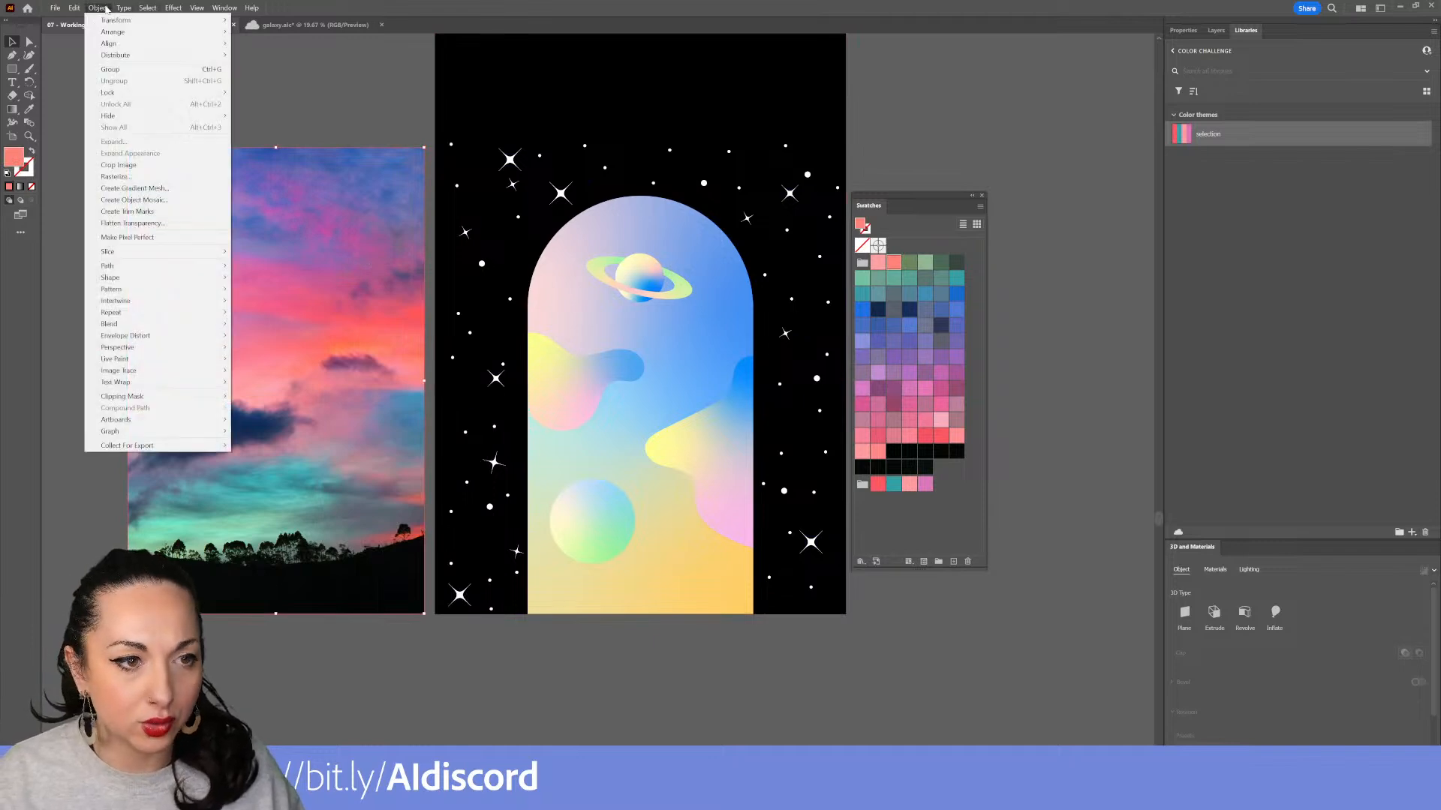
left_click(176, 201)
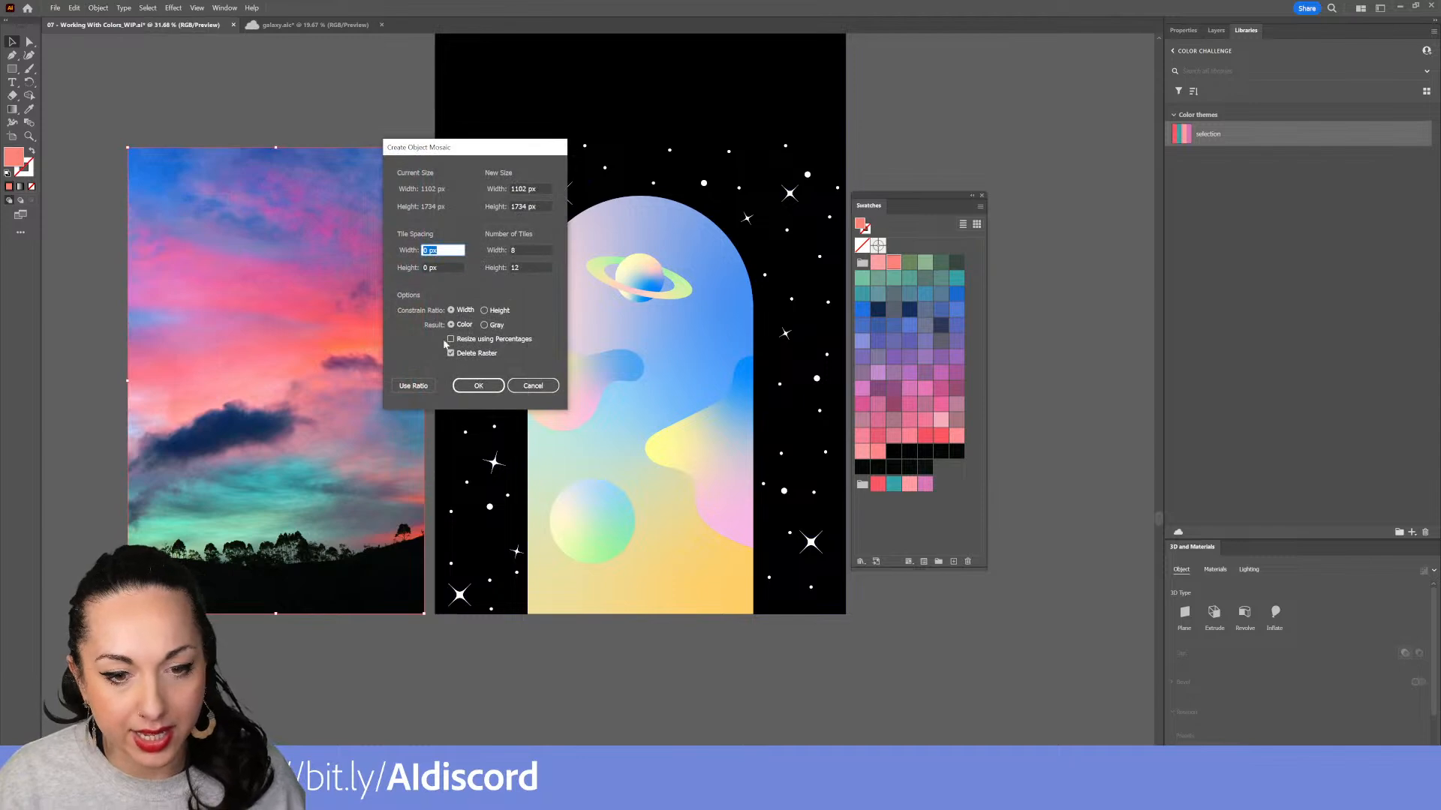
left_click(481, 391)
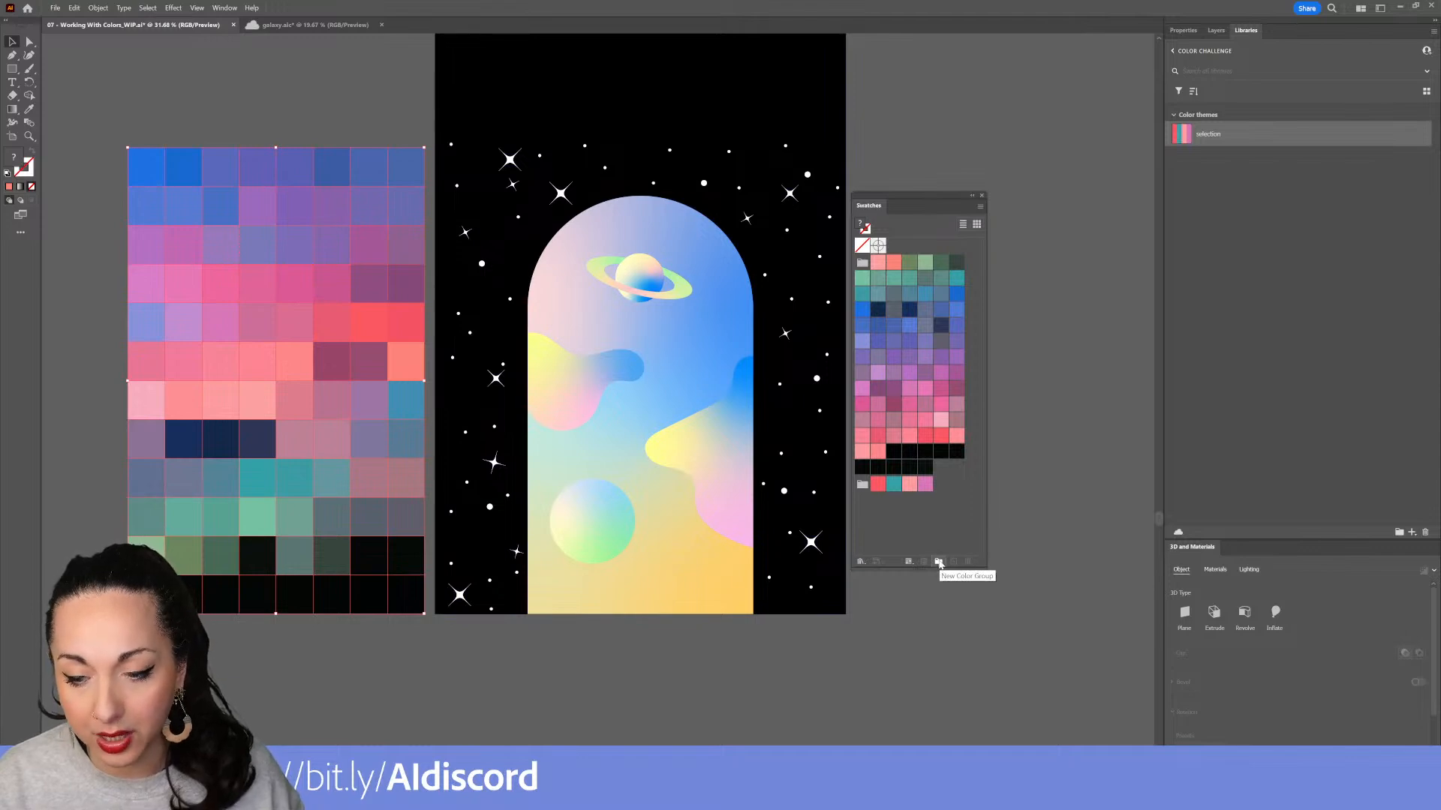
Nudge the mosaic aside, select the galaxy artwork and save its colors as a new color group
left_click(938, 563)
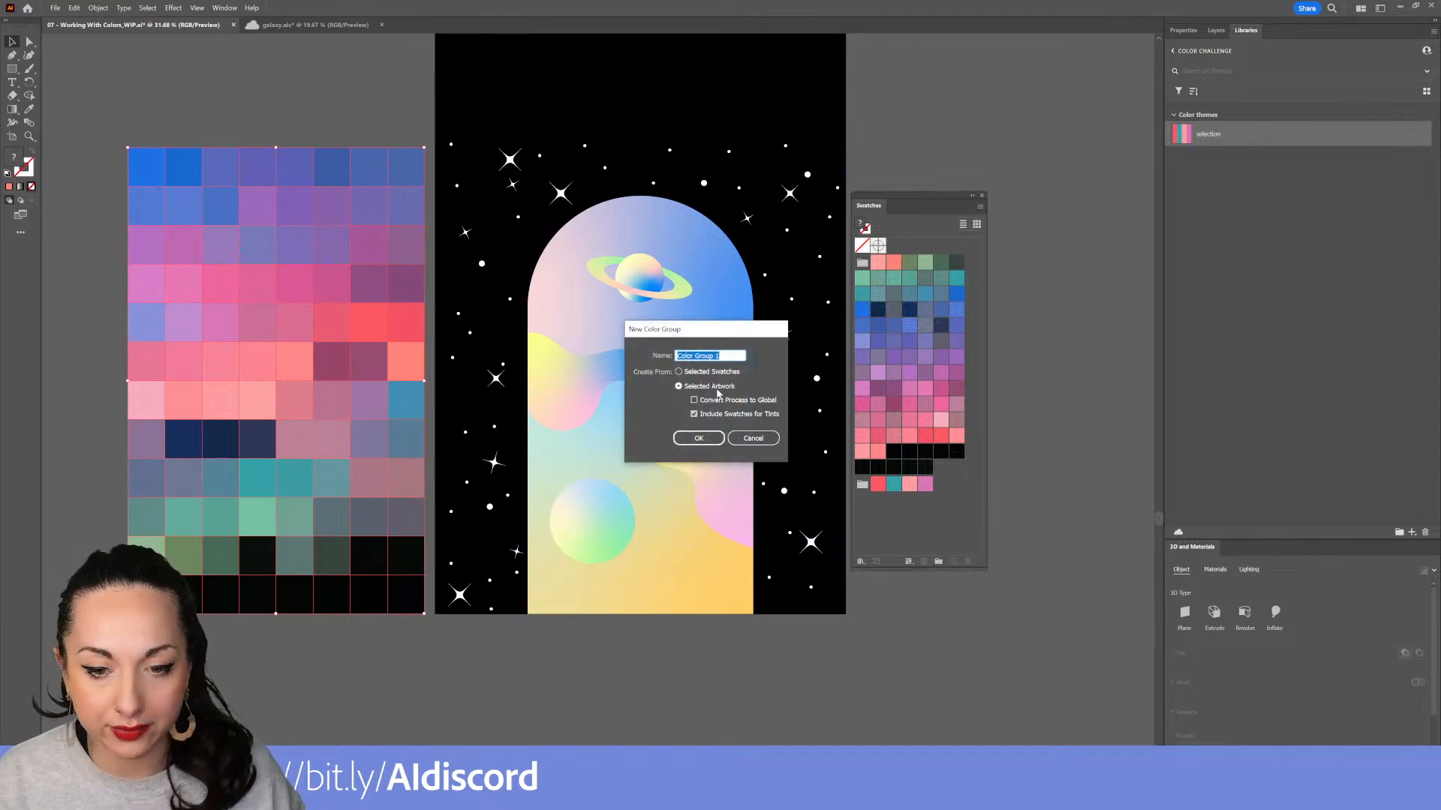
left_click(758, 439)
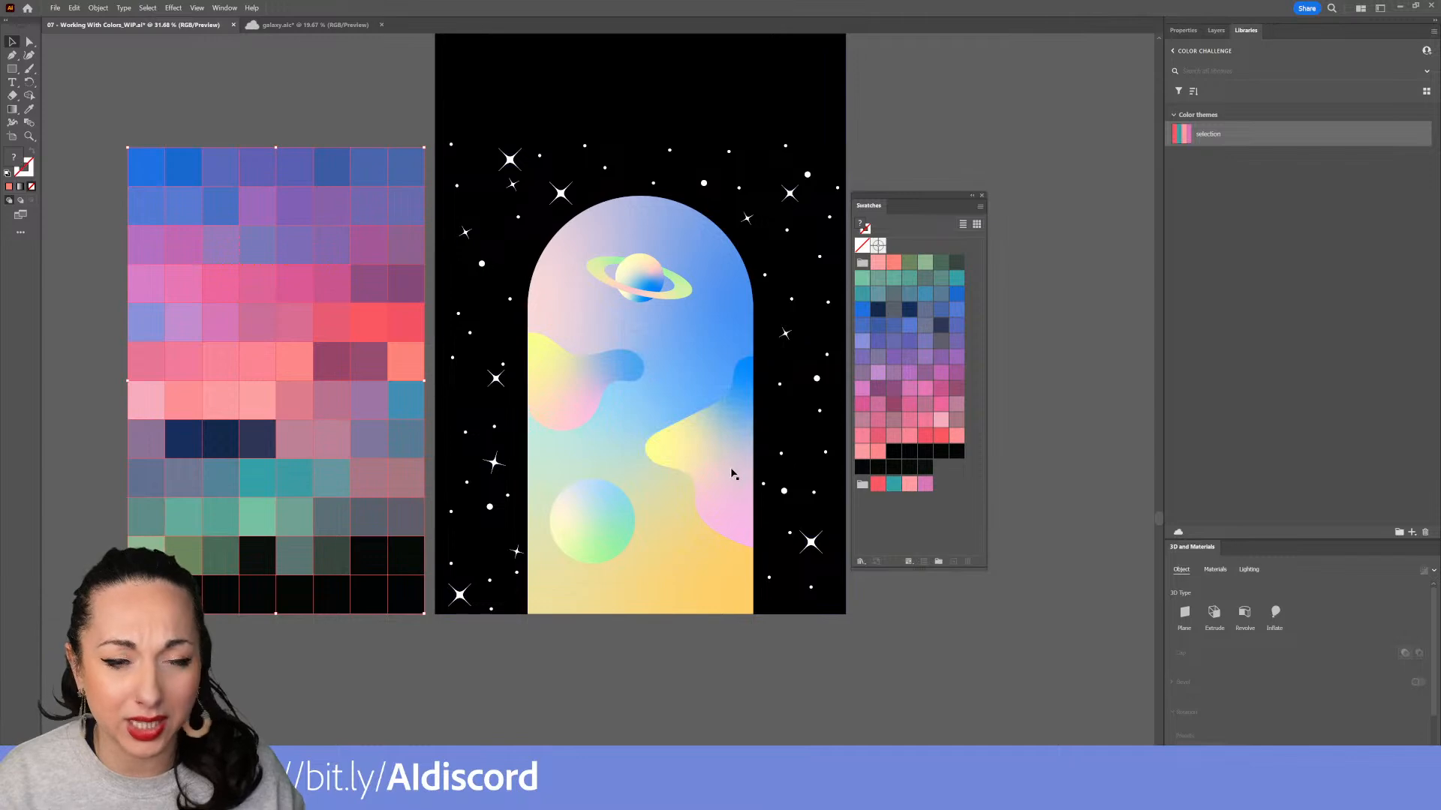
mouse_move(370, 358)
left_mouse_down()
mouse_move(367, 388)
mouse_move(362, 372)
left_mouse_up()
left_click(642, 497)
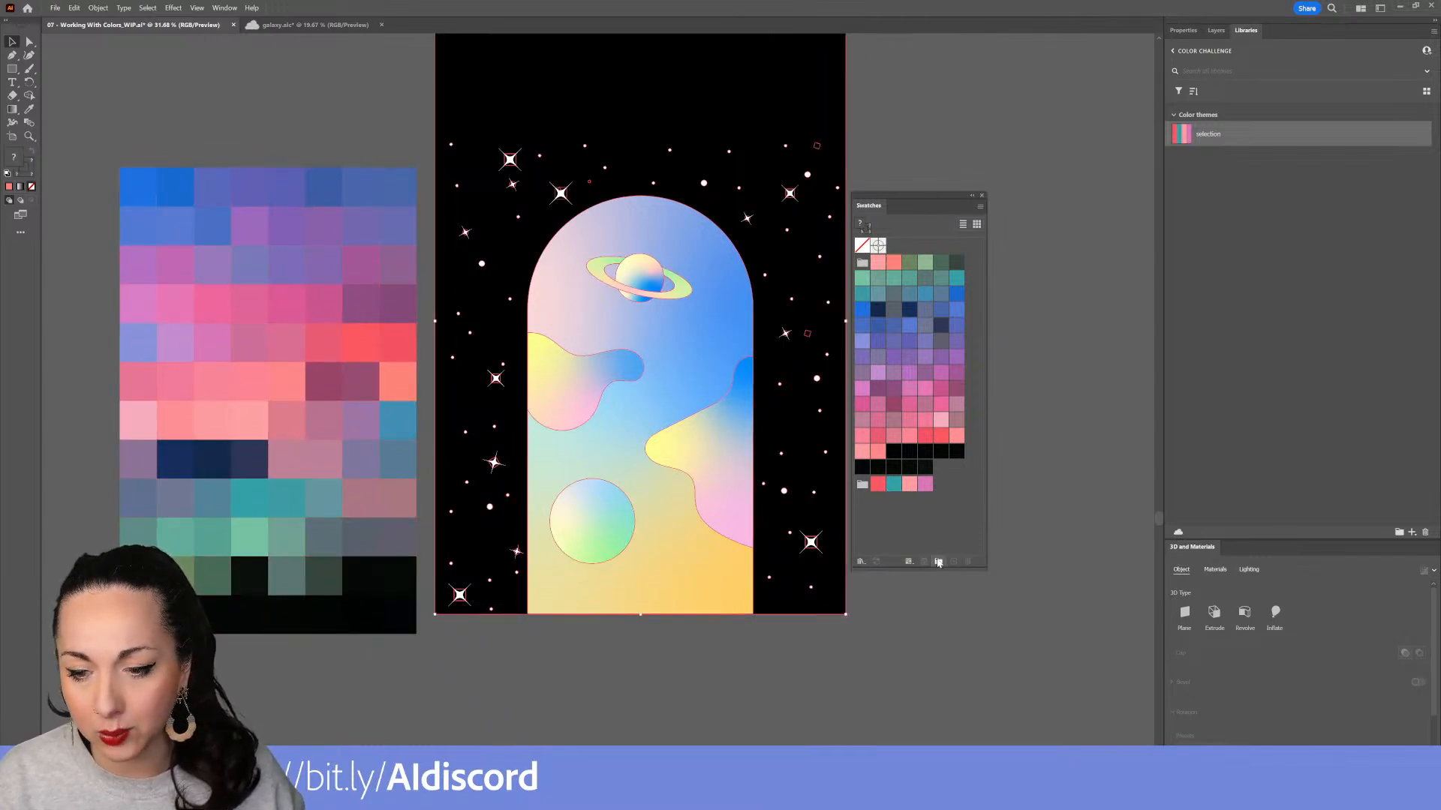
left_click(937, 562)
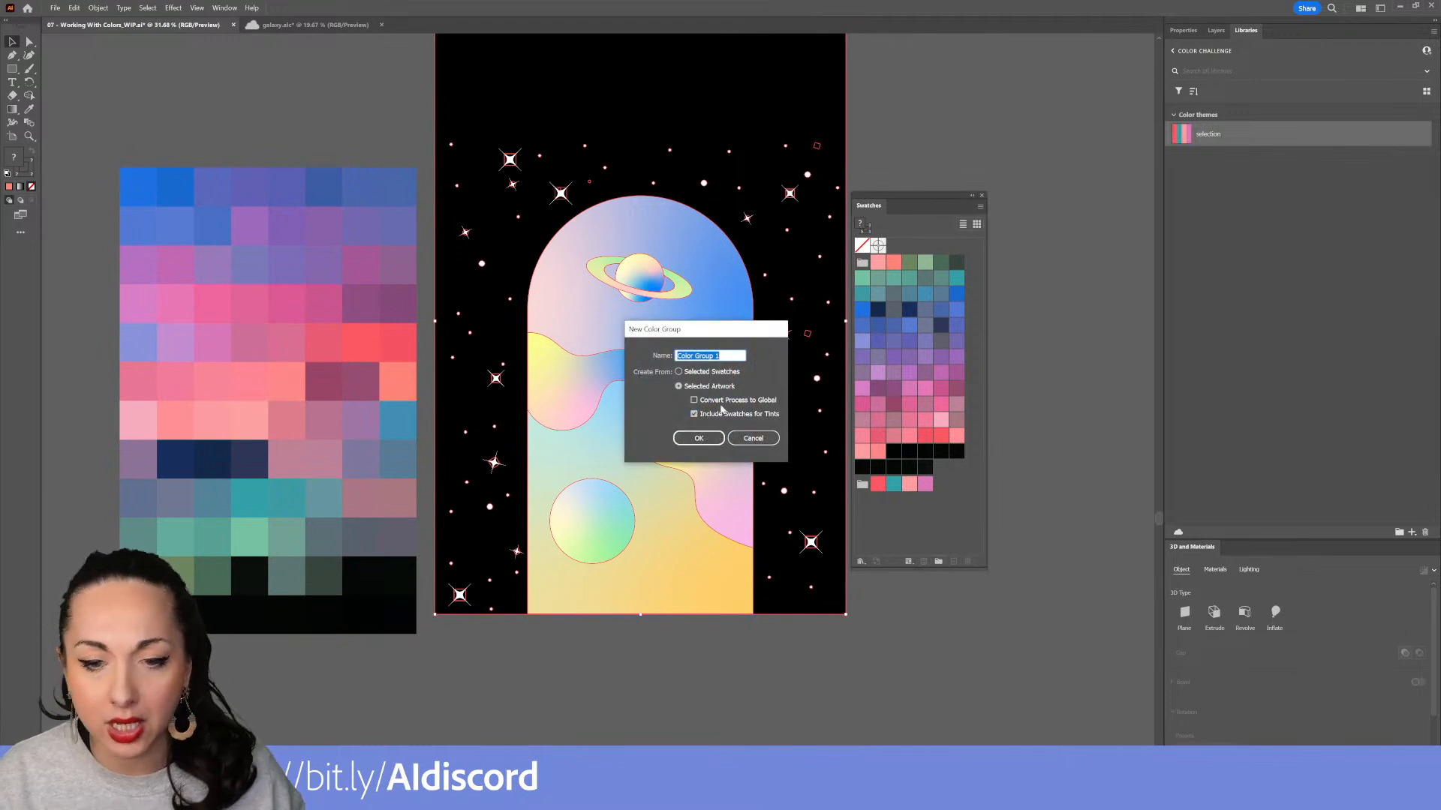
left_click(694, 440)
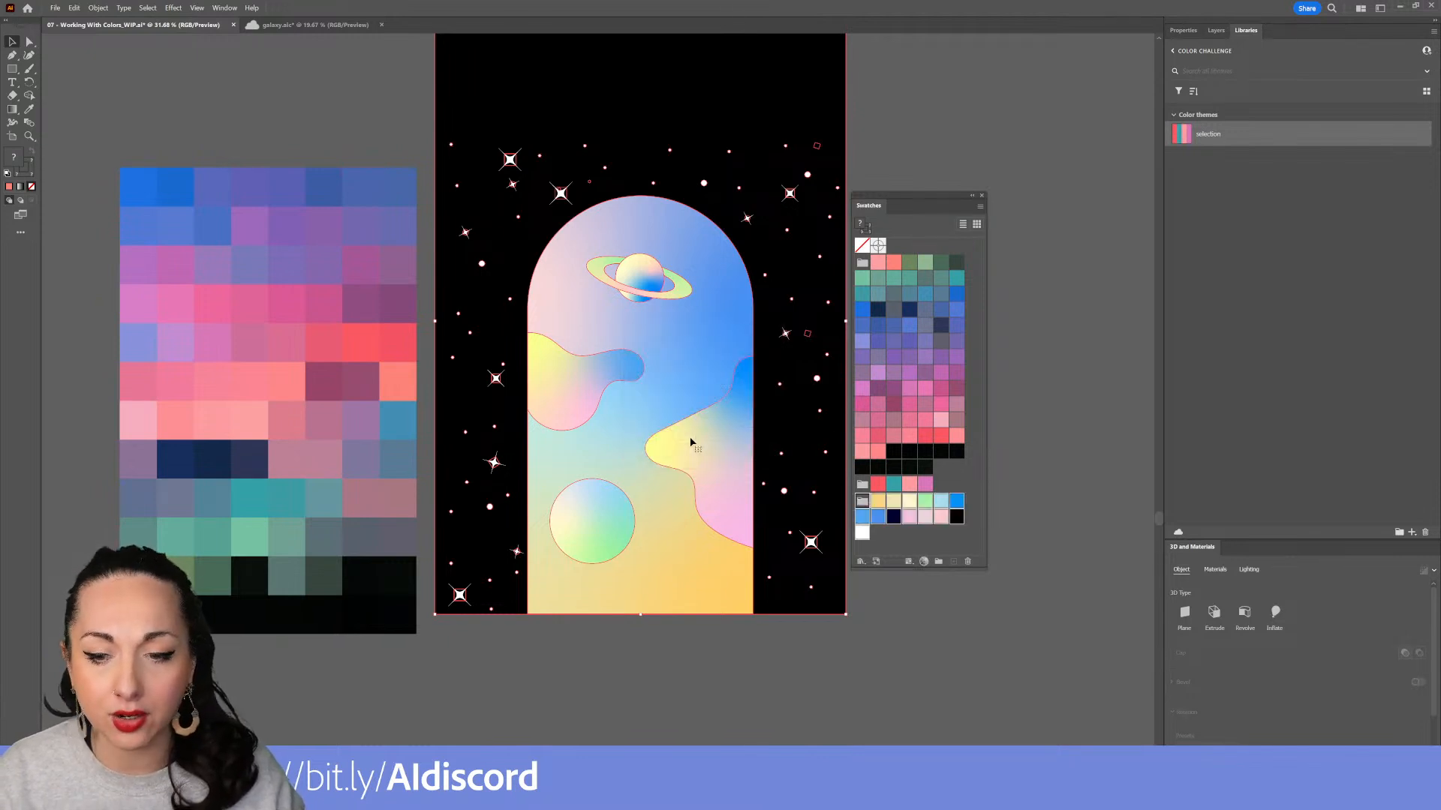
Try to add the new galaxy color group to the current library
left_click(874, 530)
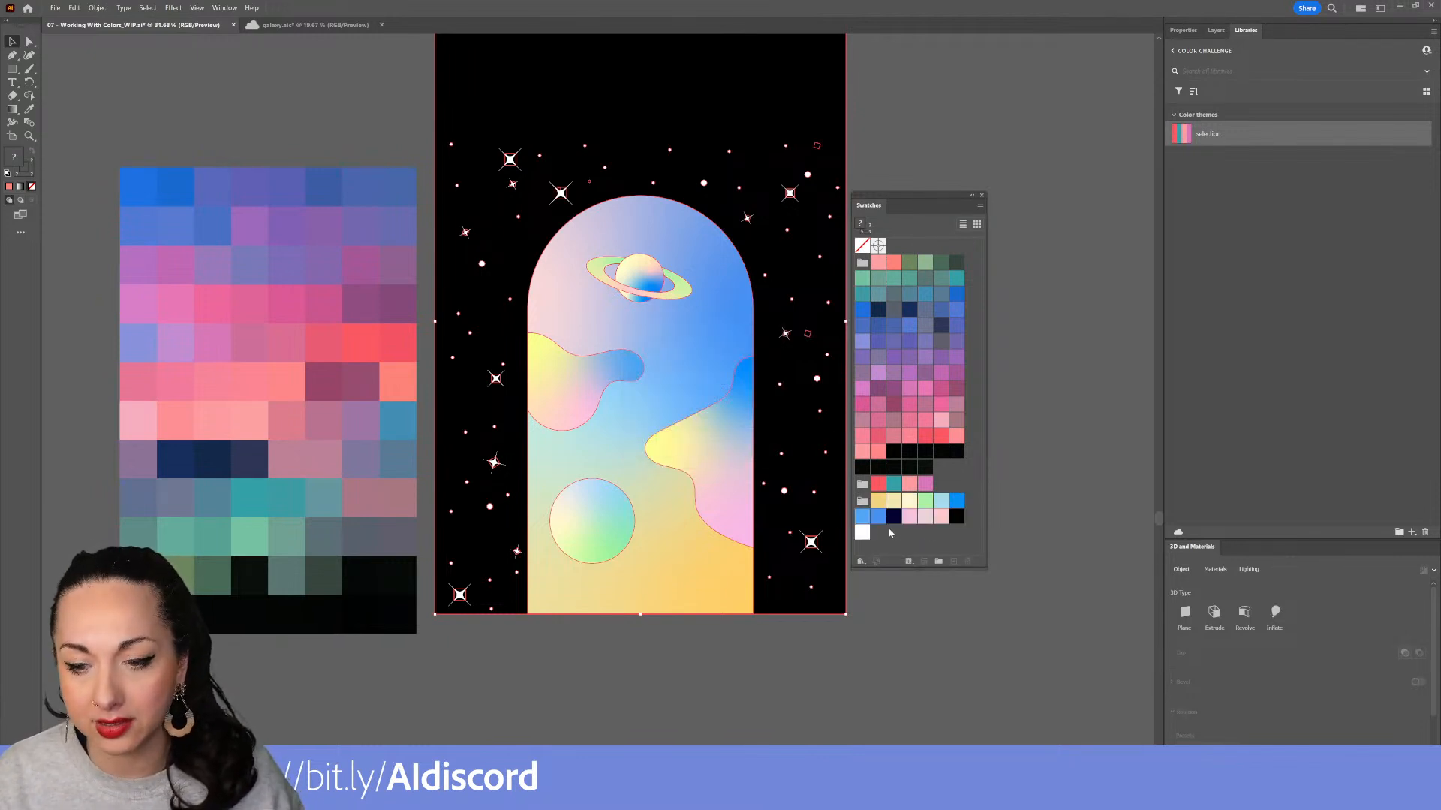
left_click(861, 501)
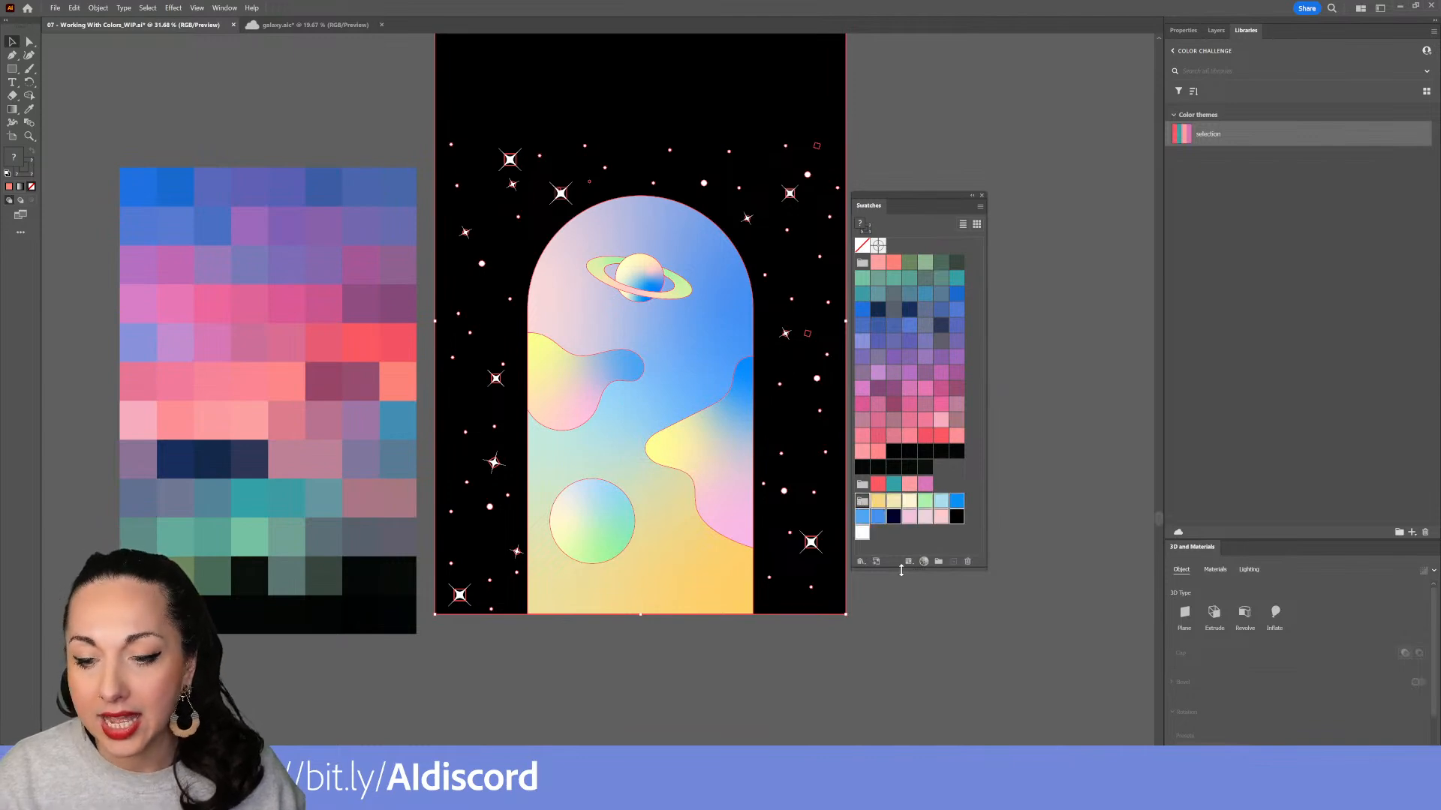
left_click(876, 561)
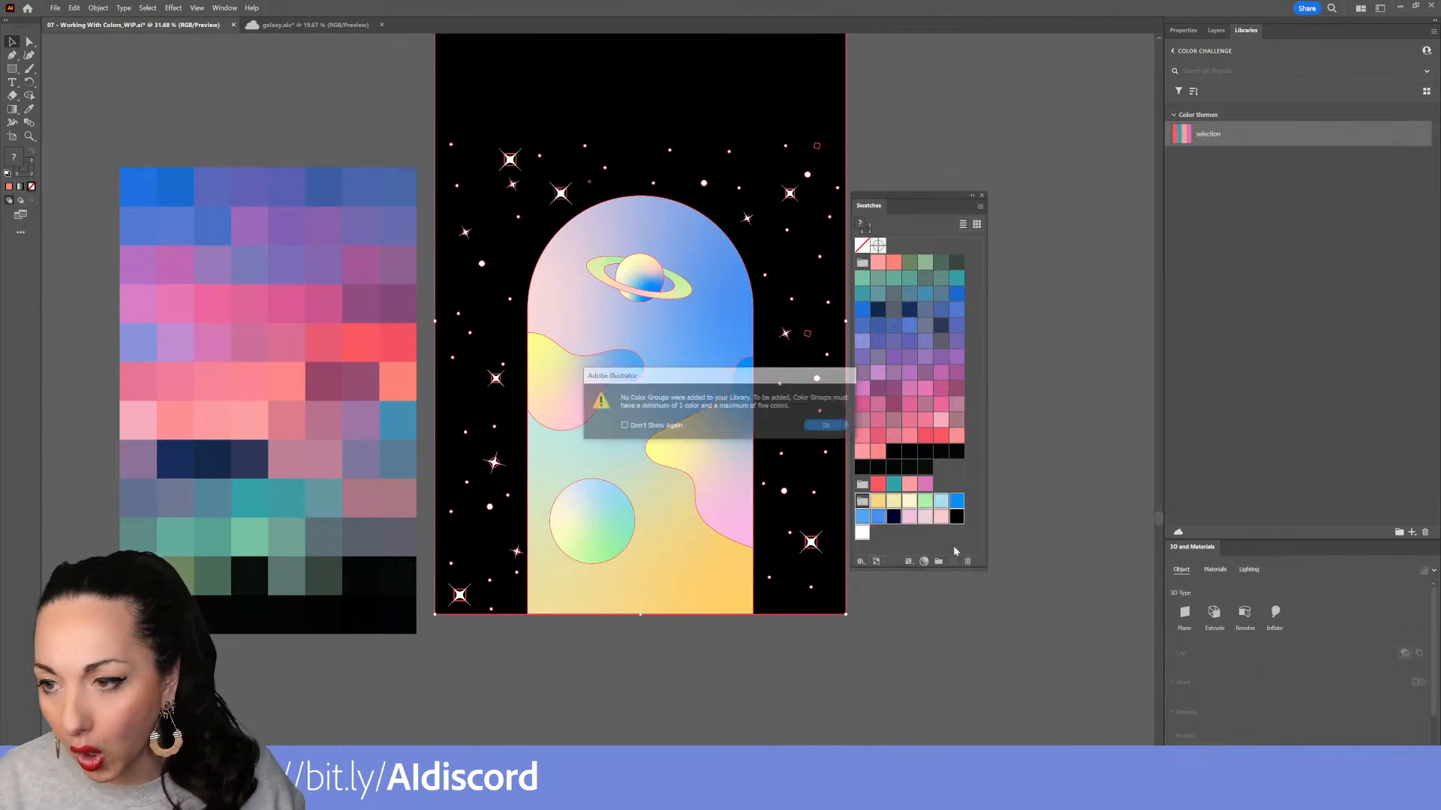
left_click(824, 426)
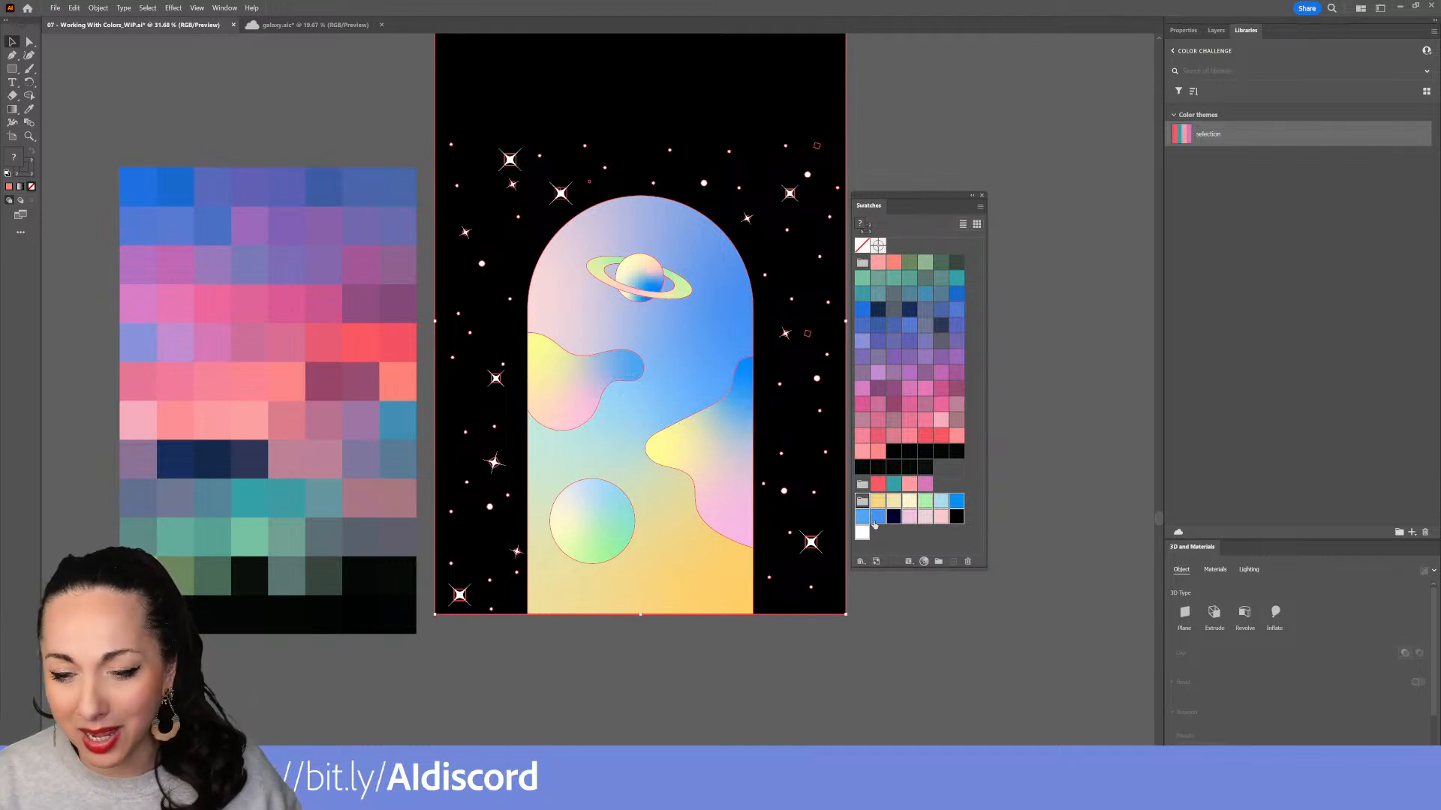
left_click(876, 561)
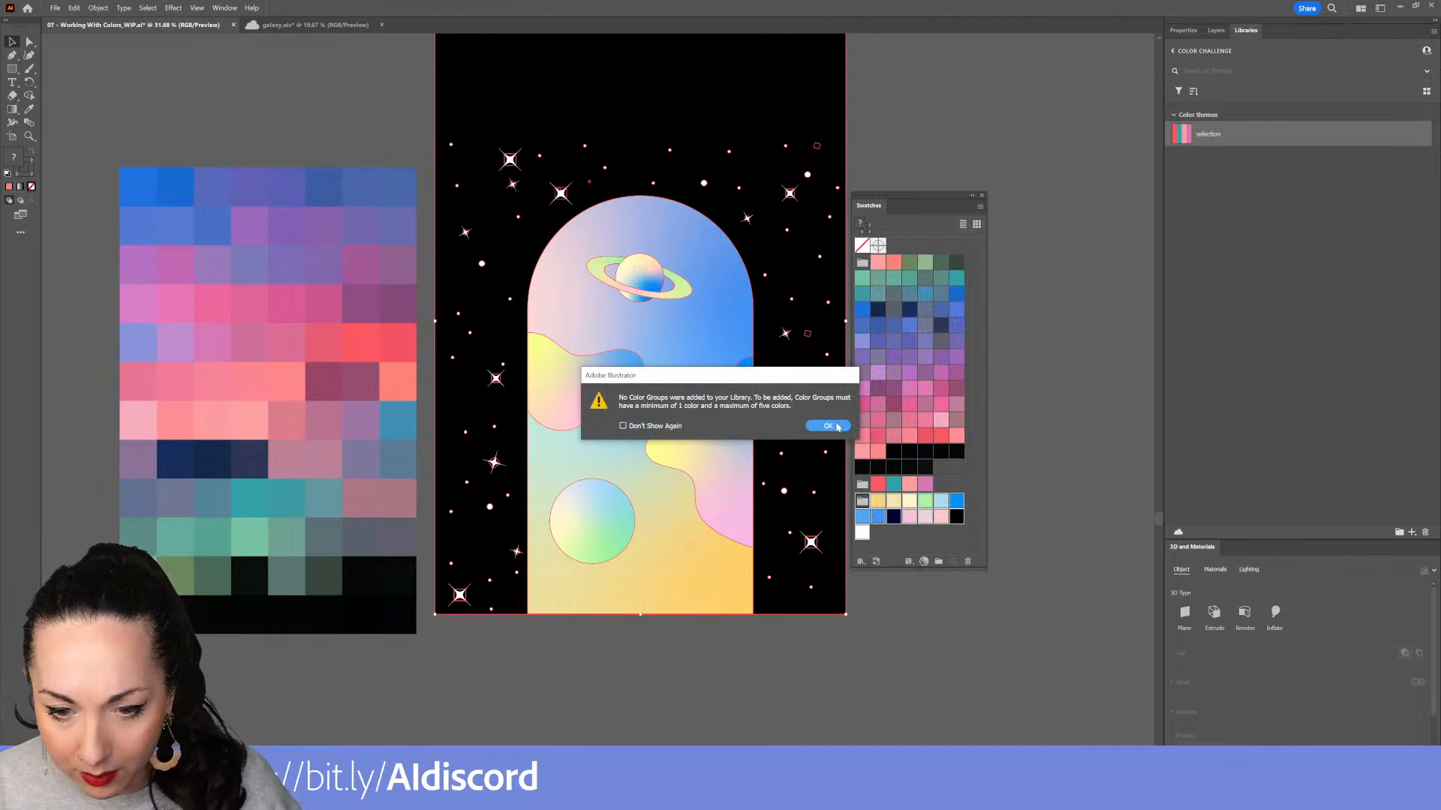
left_click(834, 430)
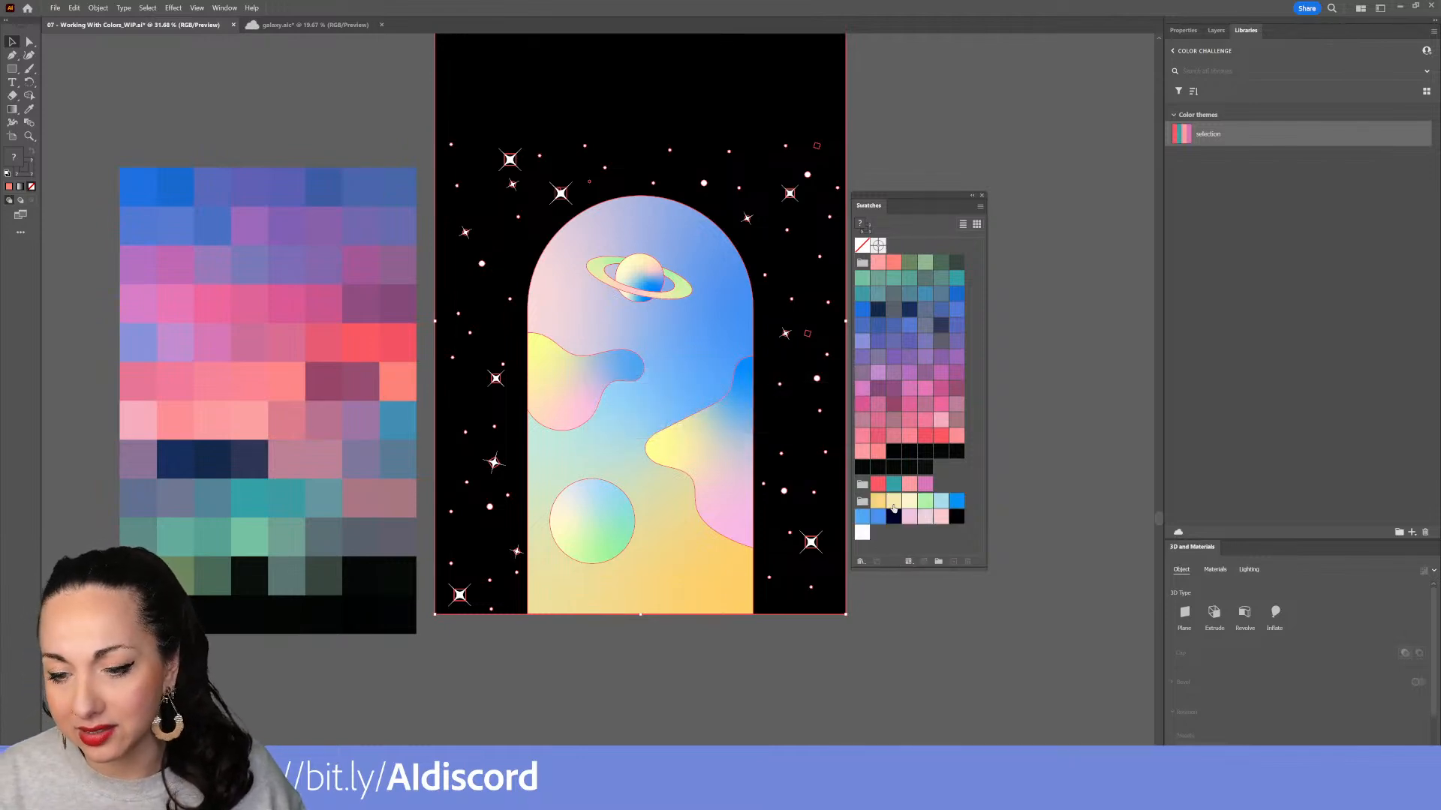
Create another color group from the selected galaxy artwork
left_click(939, 561)
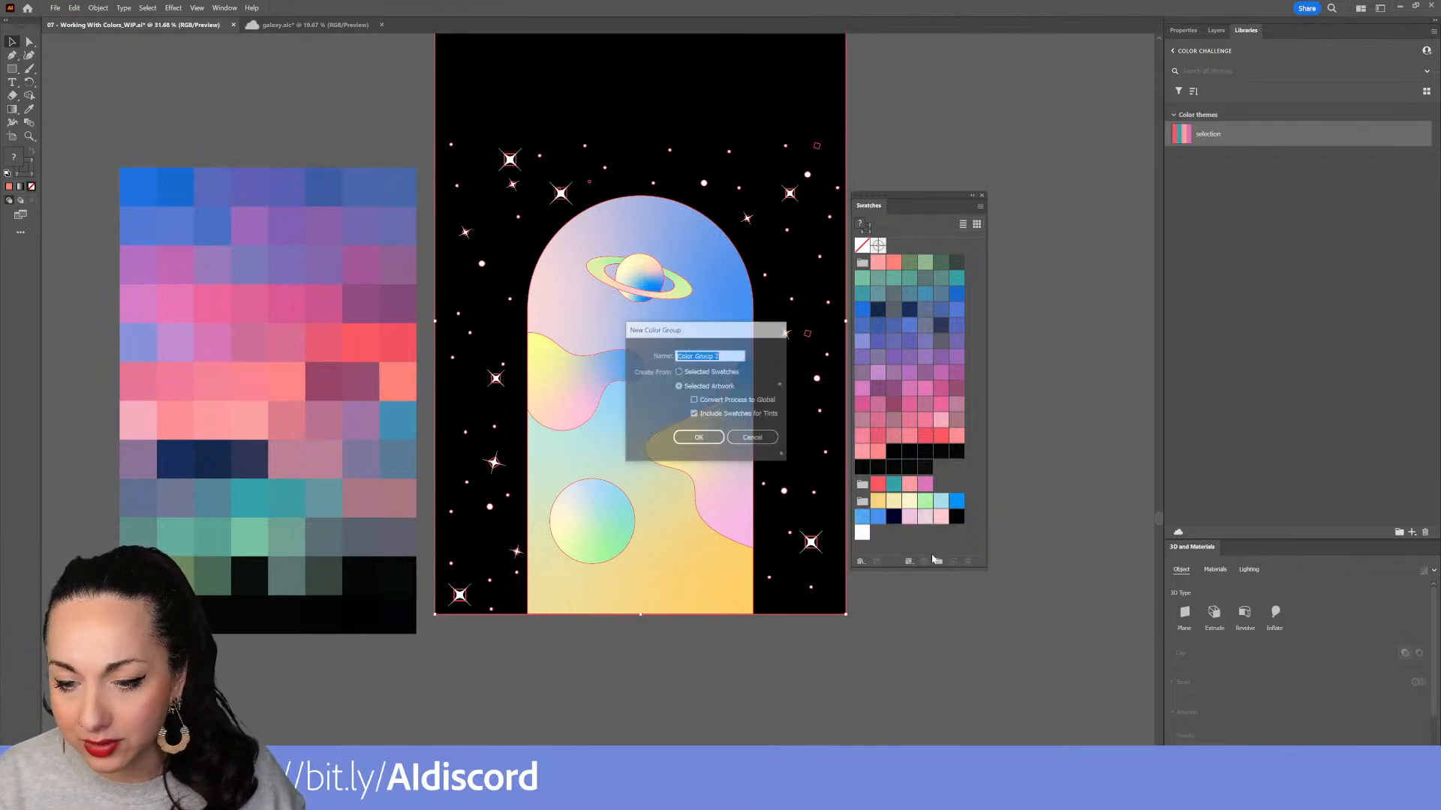
left_click(698, 440)
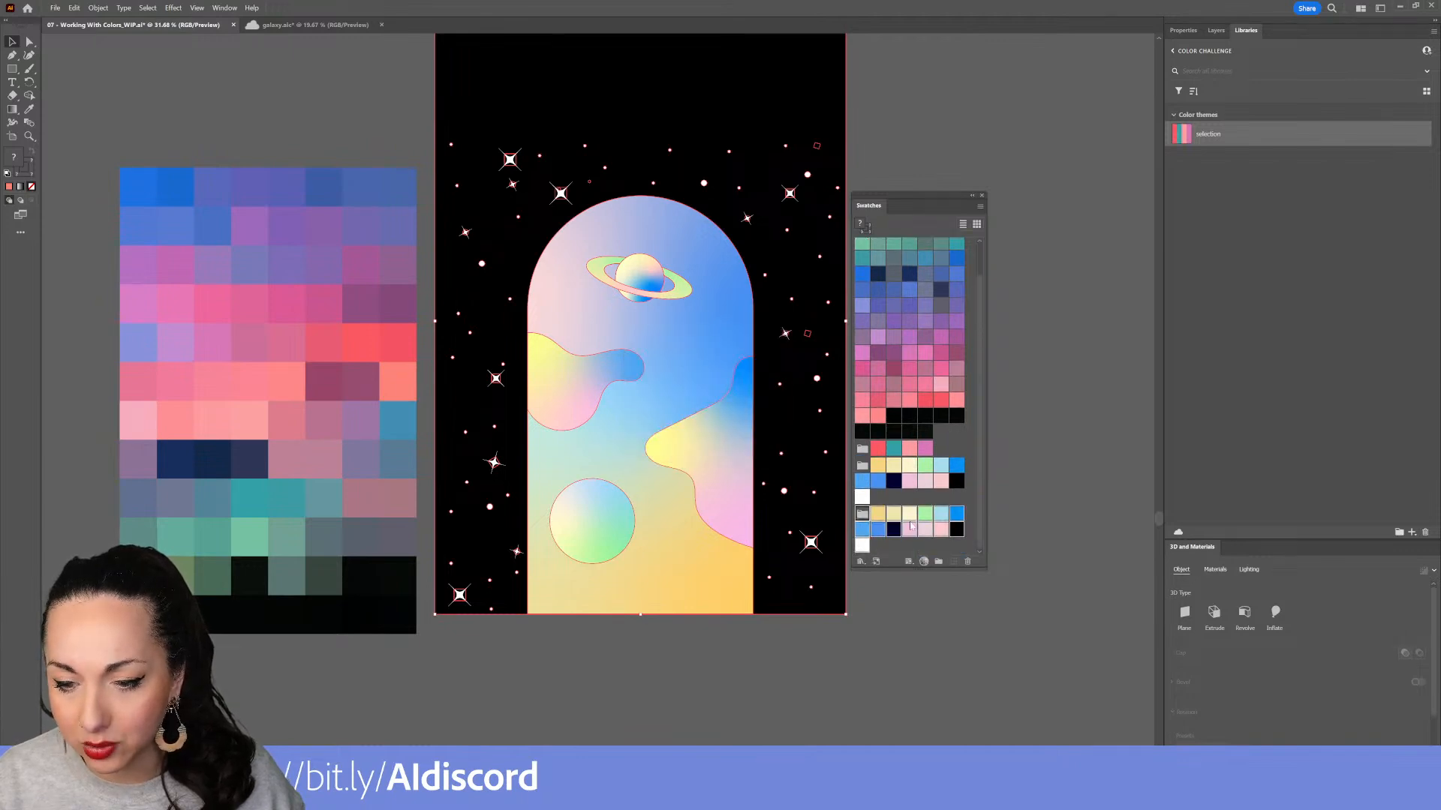
left_click(908, 547)
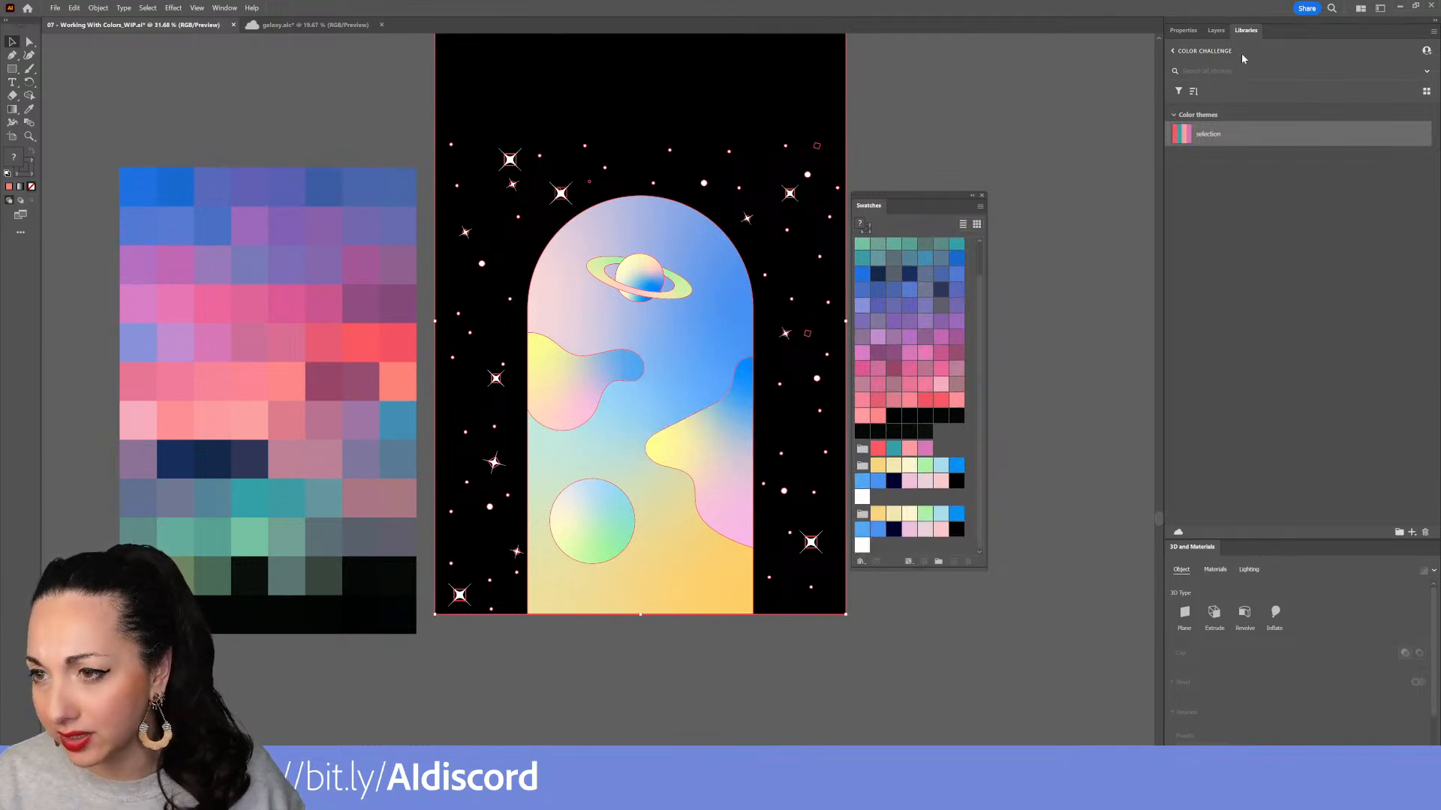
left_click(894, 513)
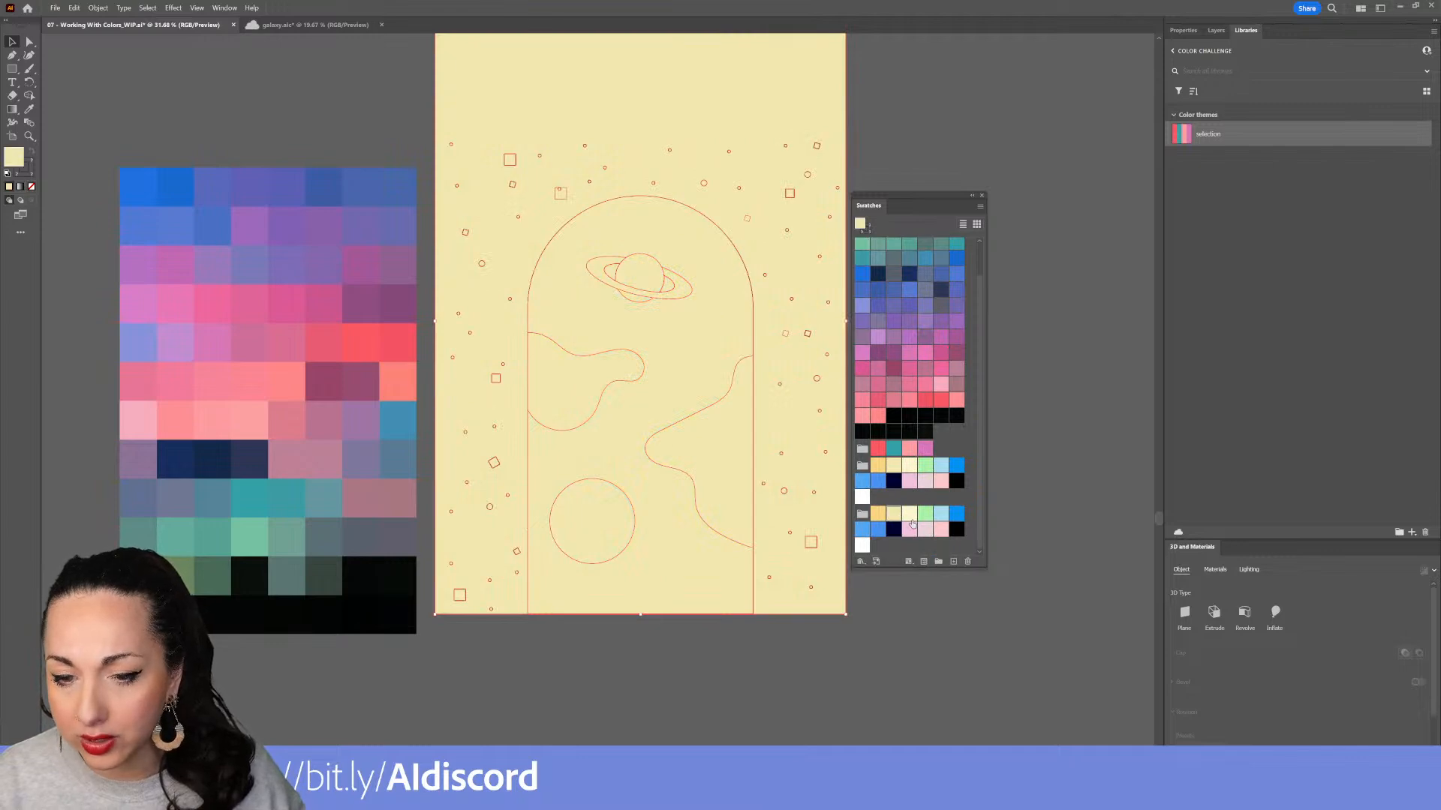
key("ctrl+z")
key("ctrl+shift+a")
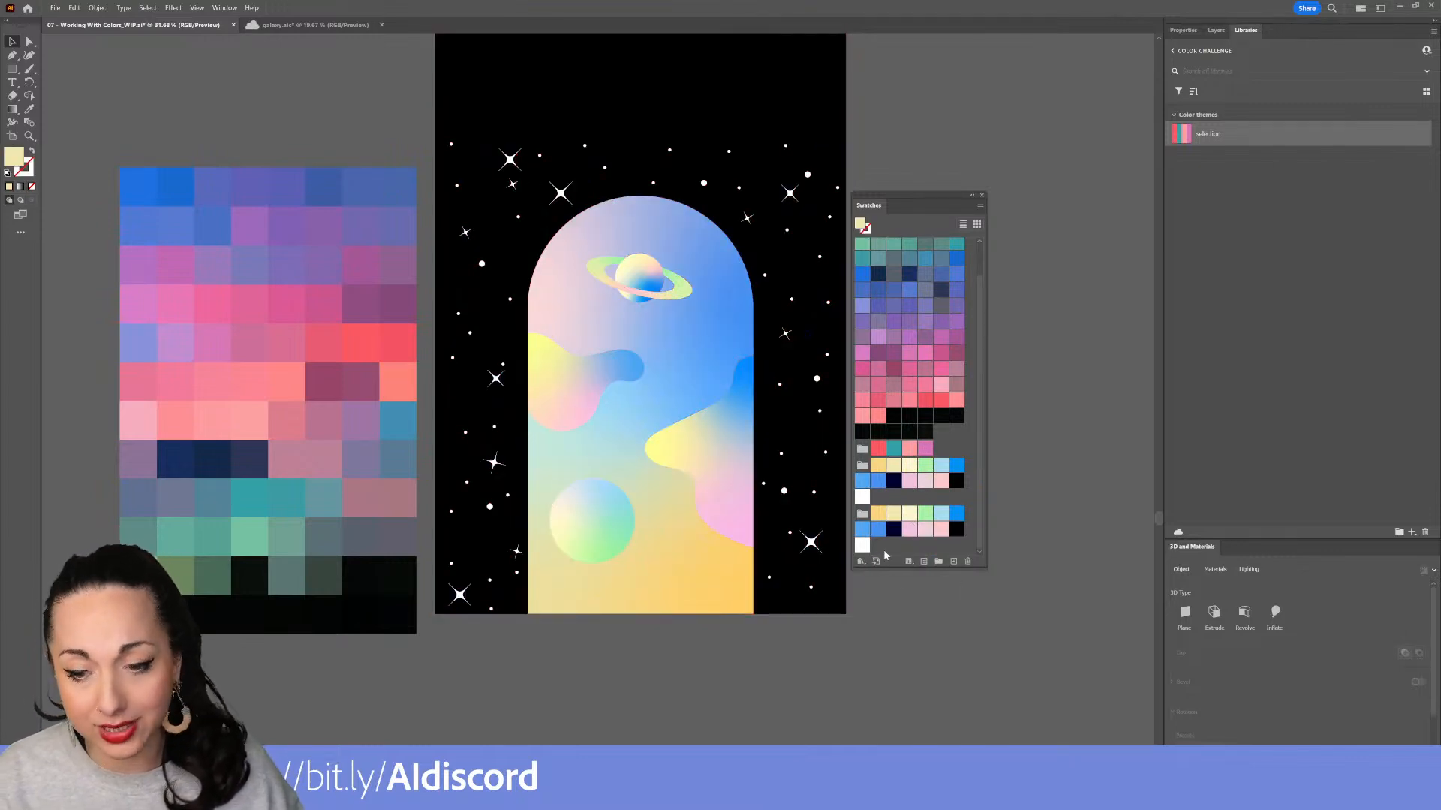
Delete the duplicate galaxy color group and add the remaining galaxy color group to the current library
left_click(878, 531)
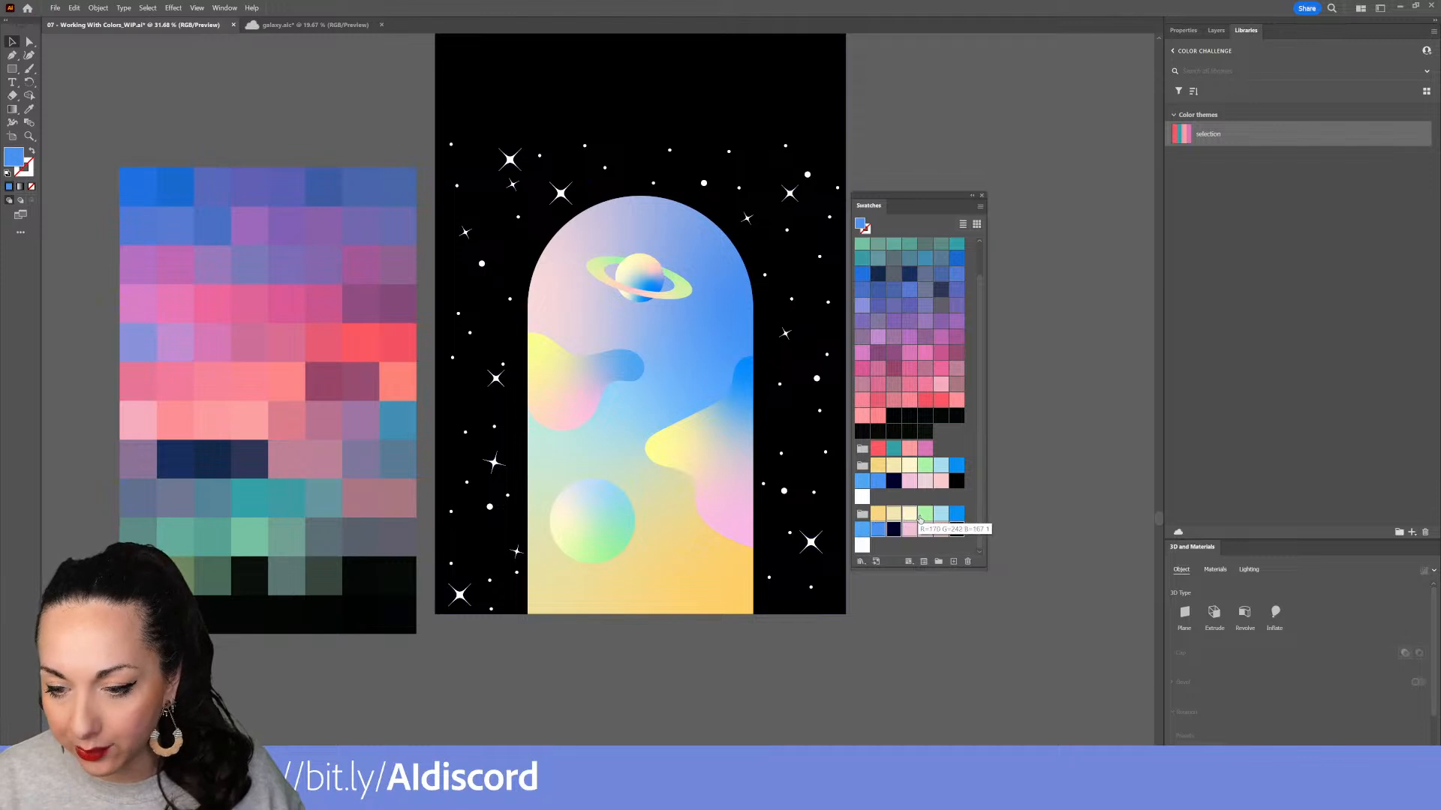
left_click(862, 532, "shift")
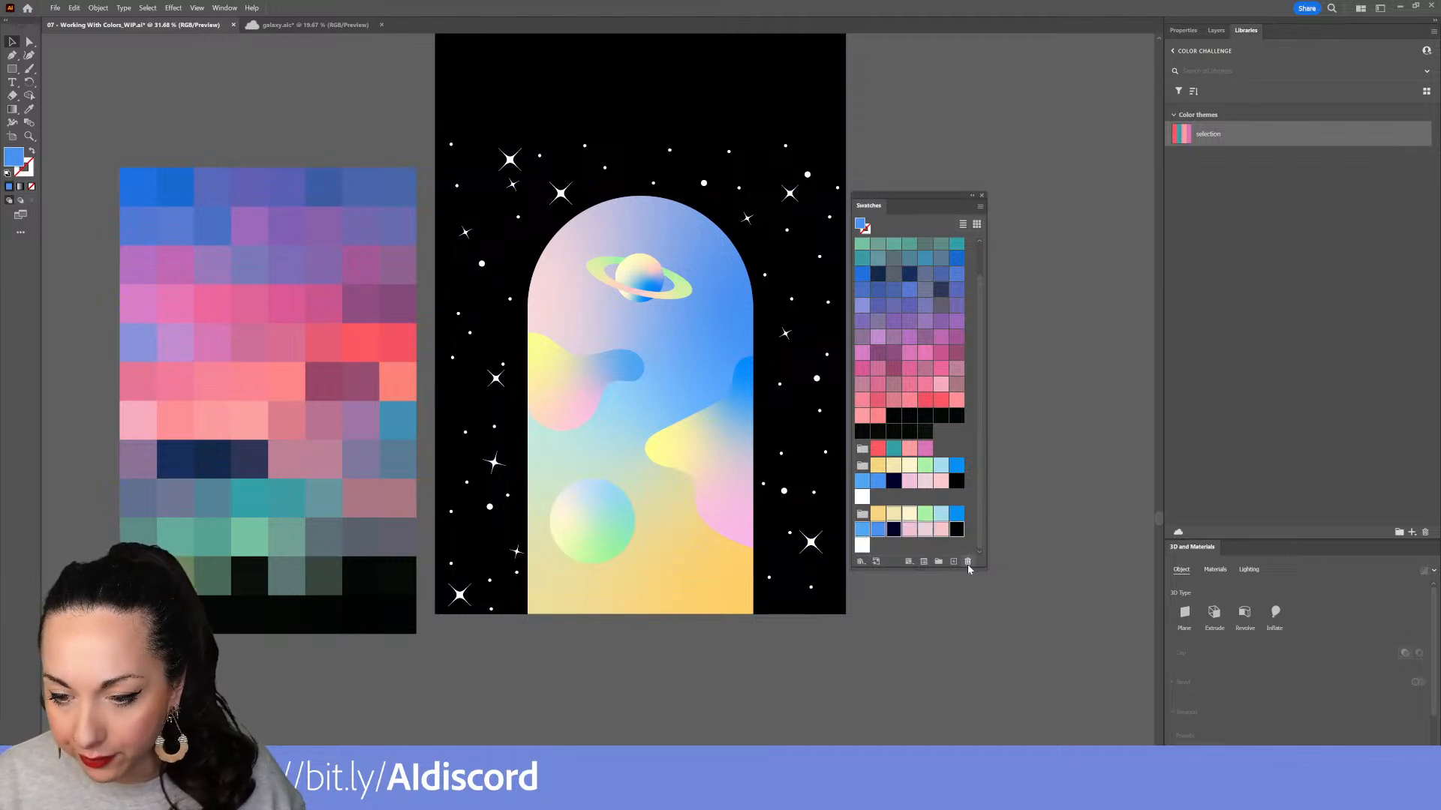
left_click(968, 562)
left_click(710, 426)
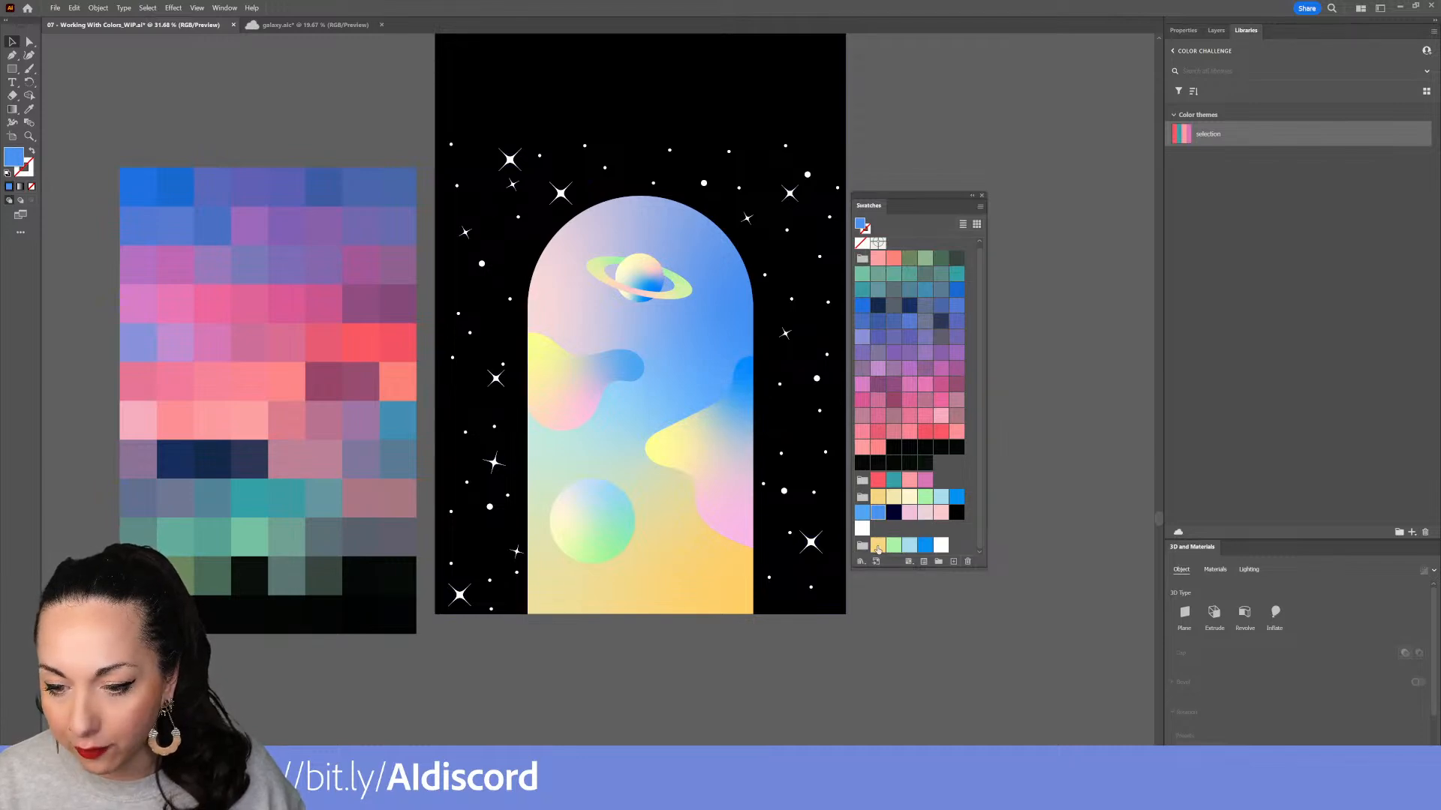
left_click(864, 548)
left_click(875, 563)
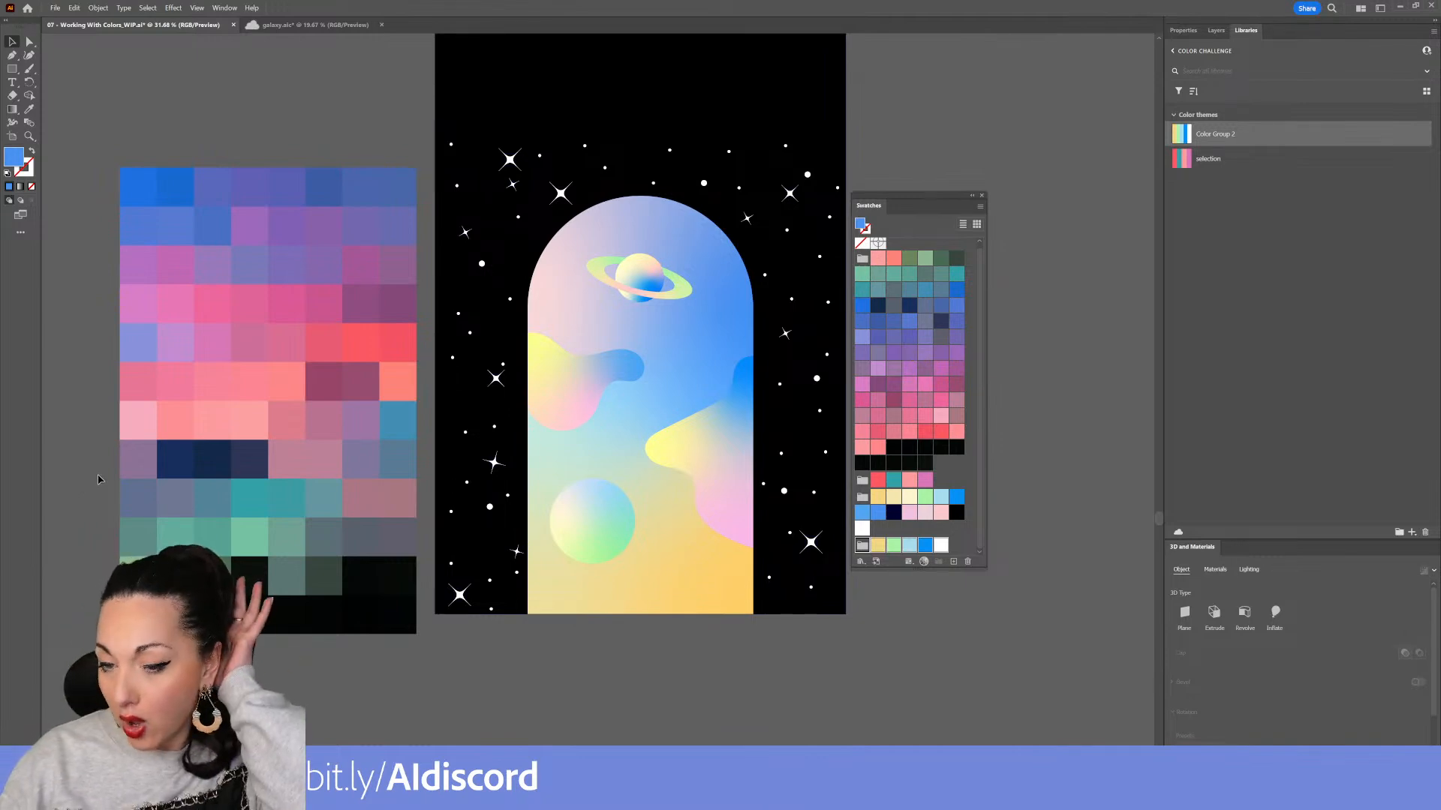
Move the red sunset photo out of the photo row and place it beside the mosaic
left_click_drag(506, 327, 659, 667)
left_click_drag(498, 432, 915, 455)
left_click_drag(799, 526, 601, 508)
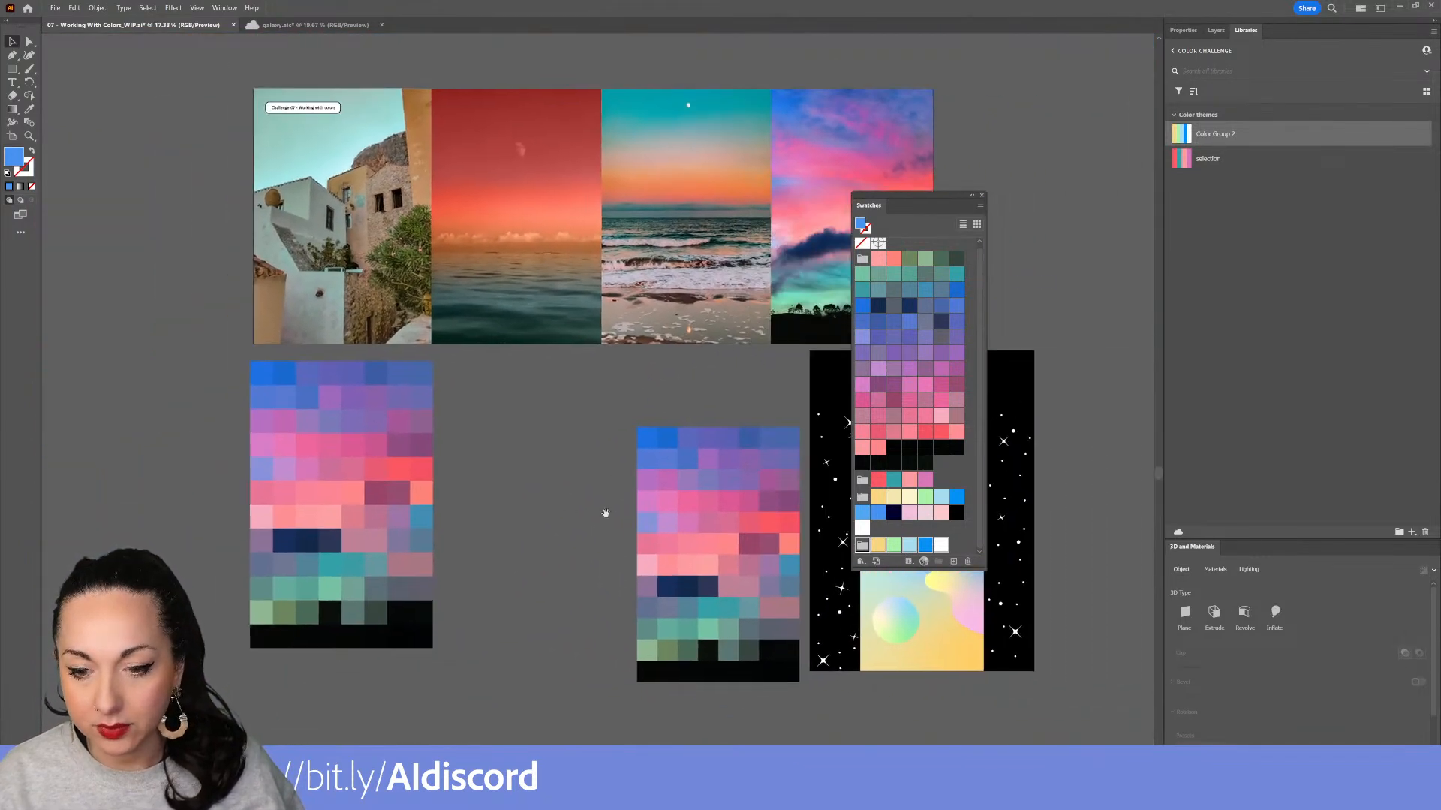
left_click(553, 213)
left_click_drag(554, 211, 624, 486)
left_click_drag(625, 487, 579, 429)
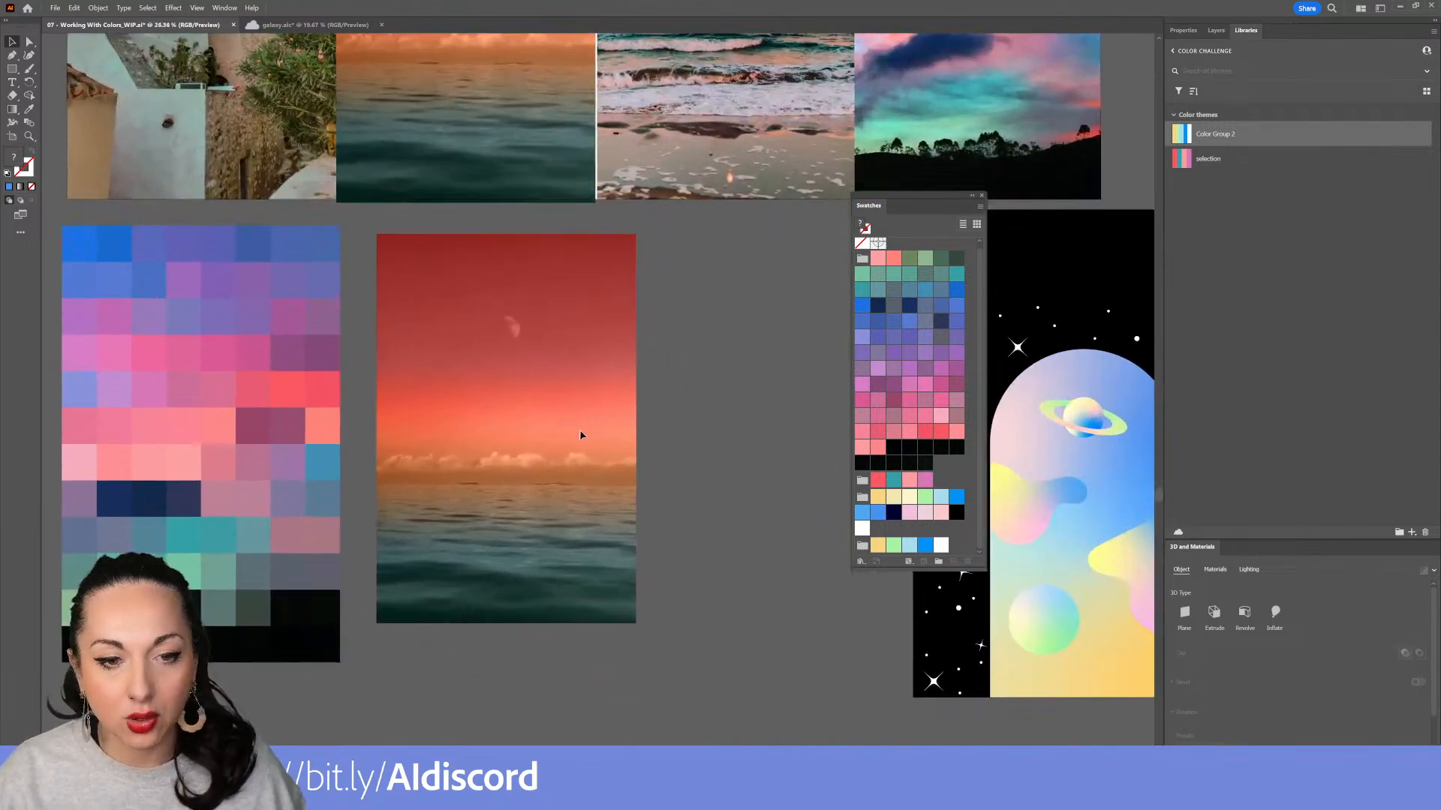
left_click_drag(595, 488, 309, 518)
Place the red sunset photo on top of the building photo
scroll(613, 478, "down", 3)
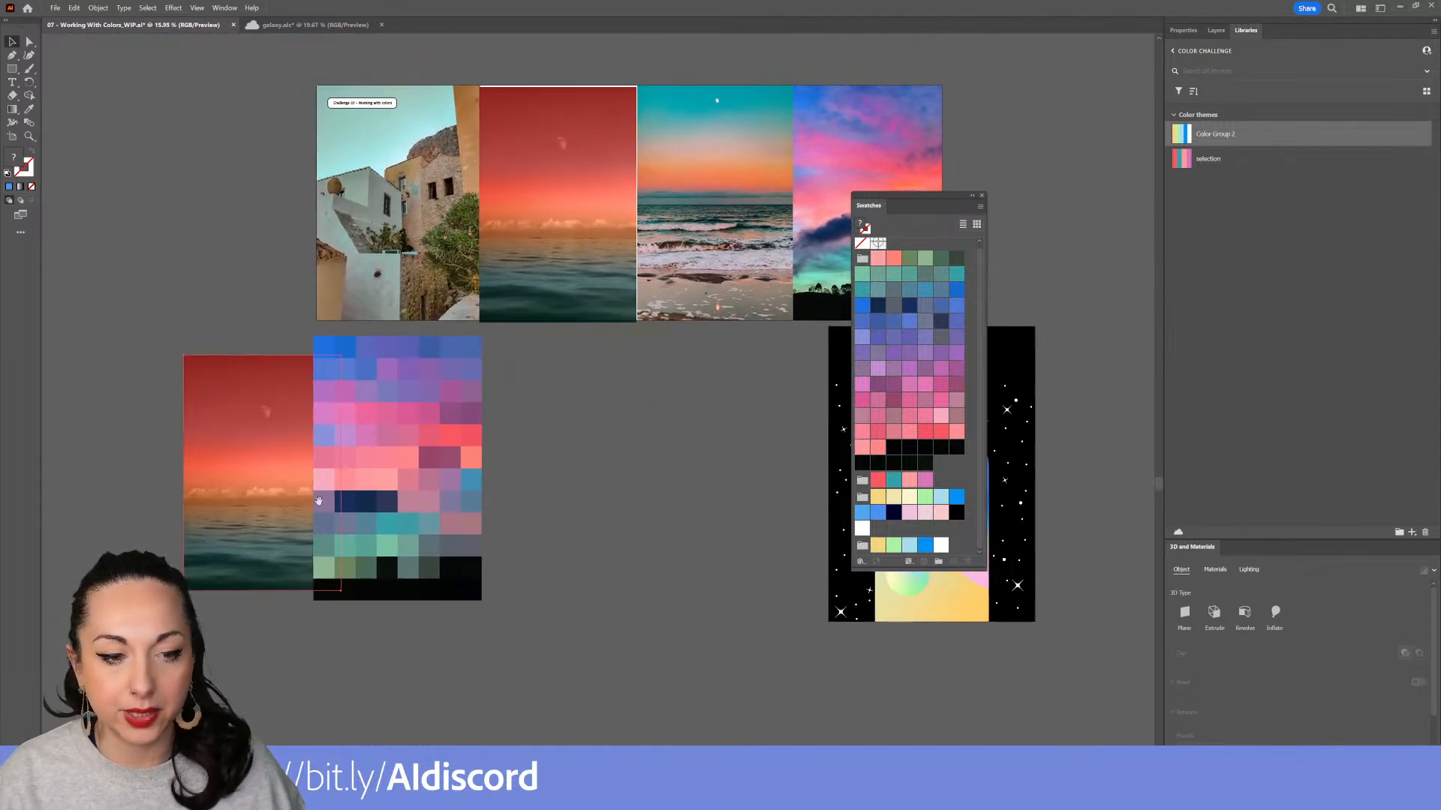
scroll(671, 464, "left", 6)
left_click_drag(671, 464, 531, 405)
left_click_drag(809, 218, 462, 487)
left_click_drag(972, 639, 336, 653)
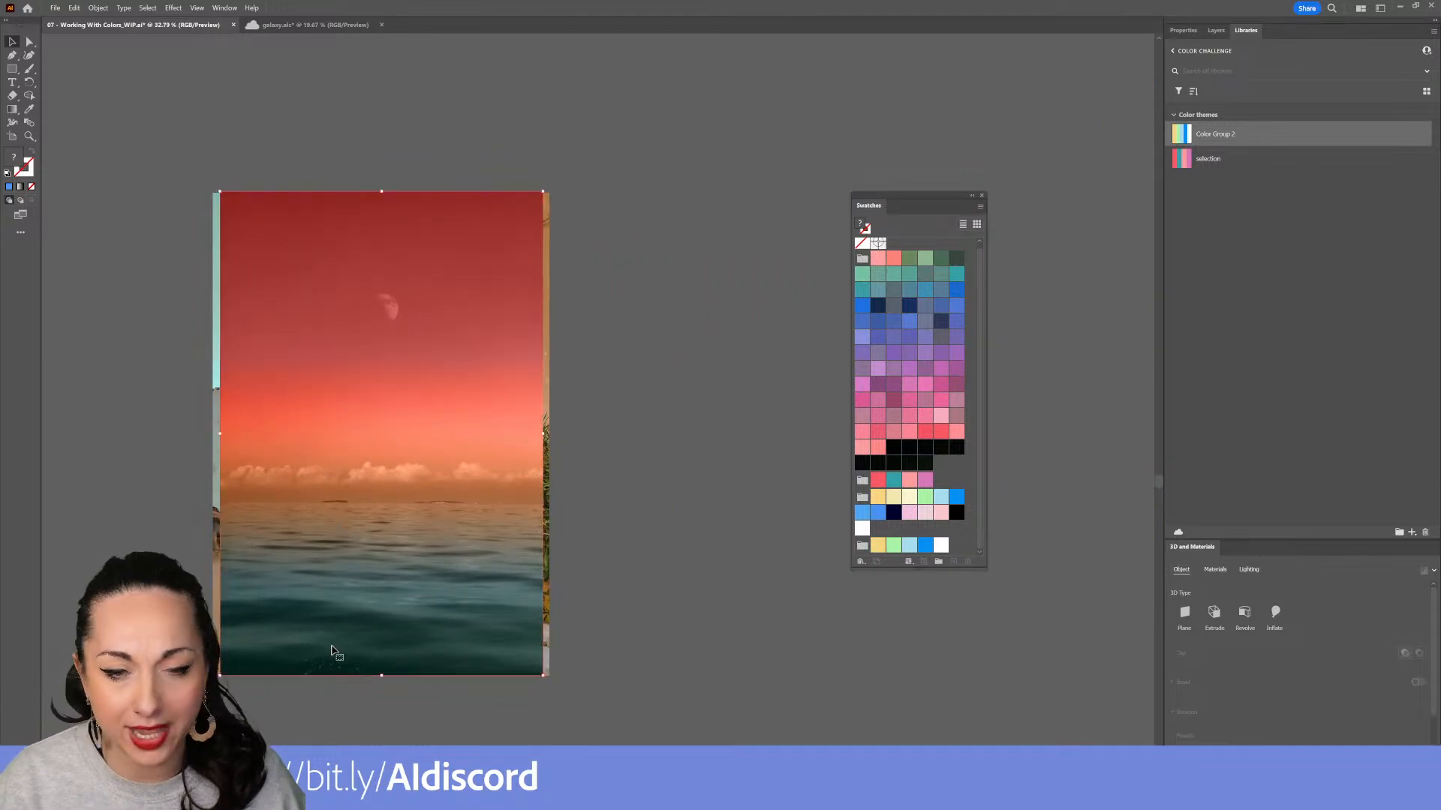
Set the sunset photo's blending mode to Multiply
left_click(1182, 31)
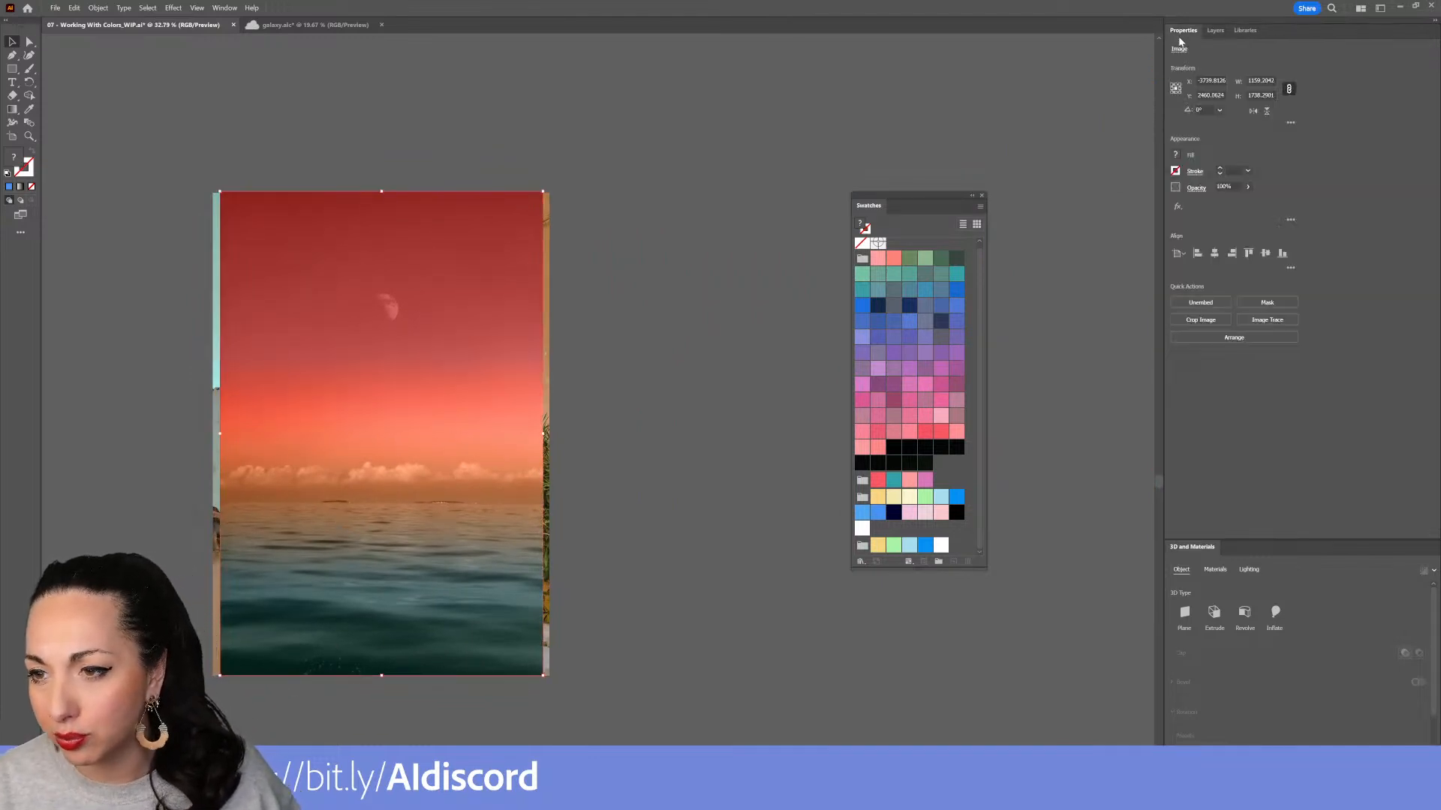
left_click(1196, 187)
left_click(1107, 208)
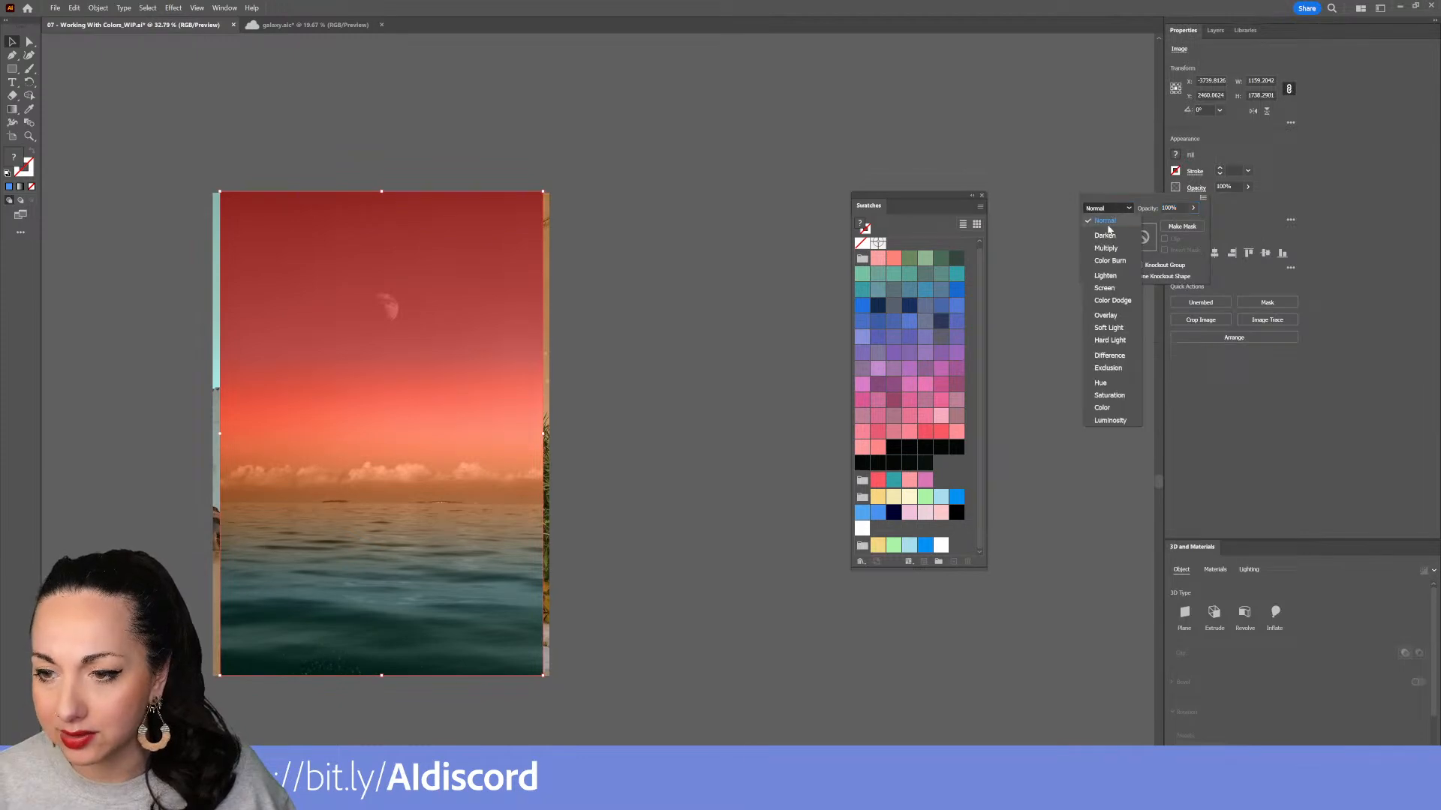
left_click(1103, 248)
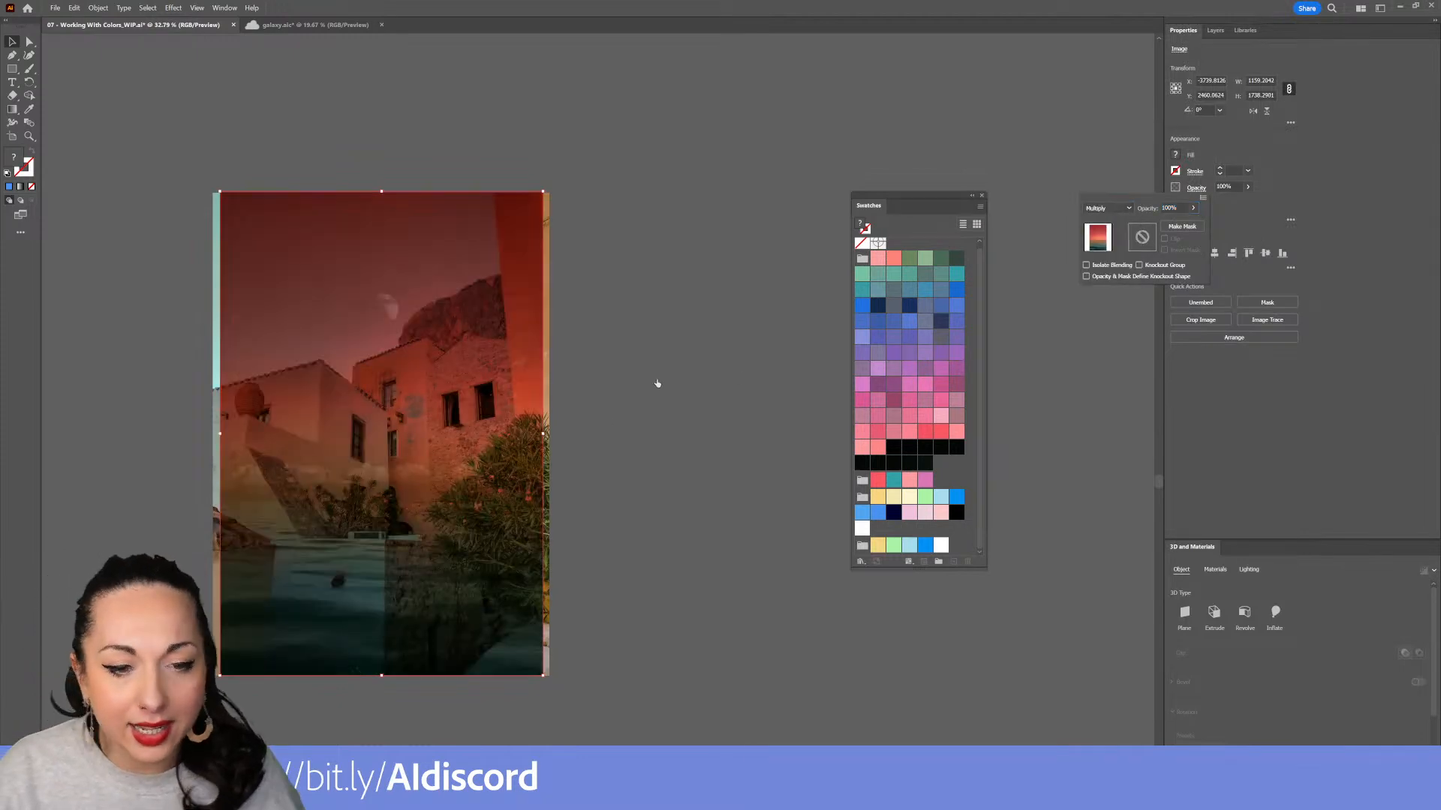
Undo the Multiply blend and nudge applied to the sunset photo
left_click(656, 410)
mouse_move(520, 417)
left_mouse_down()
mouse_move(557, 420)
mouse_move(495, 330)
mouse_move(553, 421)
mouse_move(500, 403)
mouse_move(471, 444)
mouse_move(527, 426)
left_mouse_up()
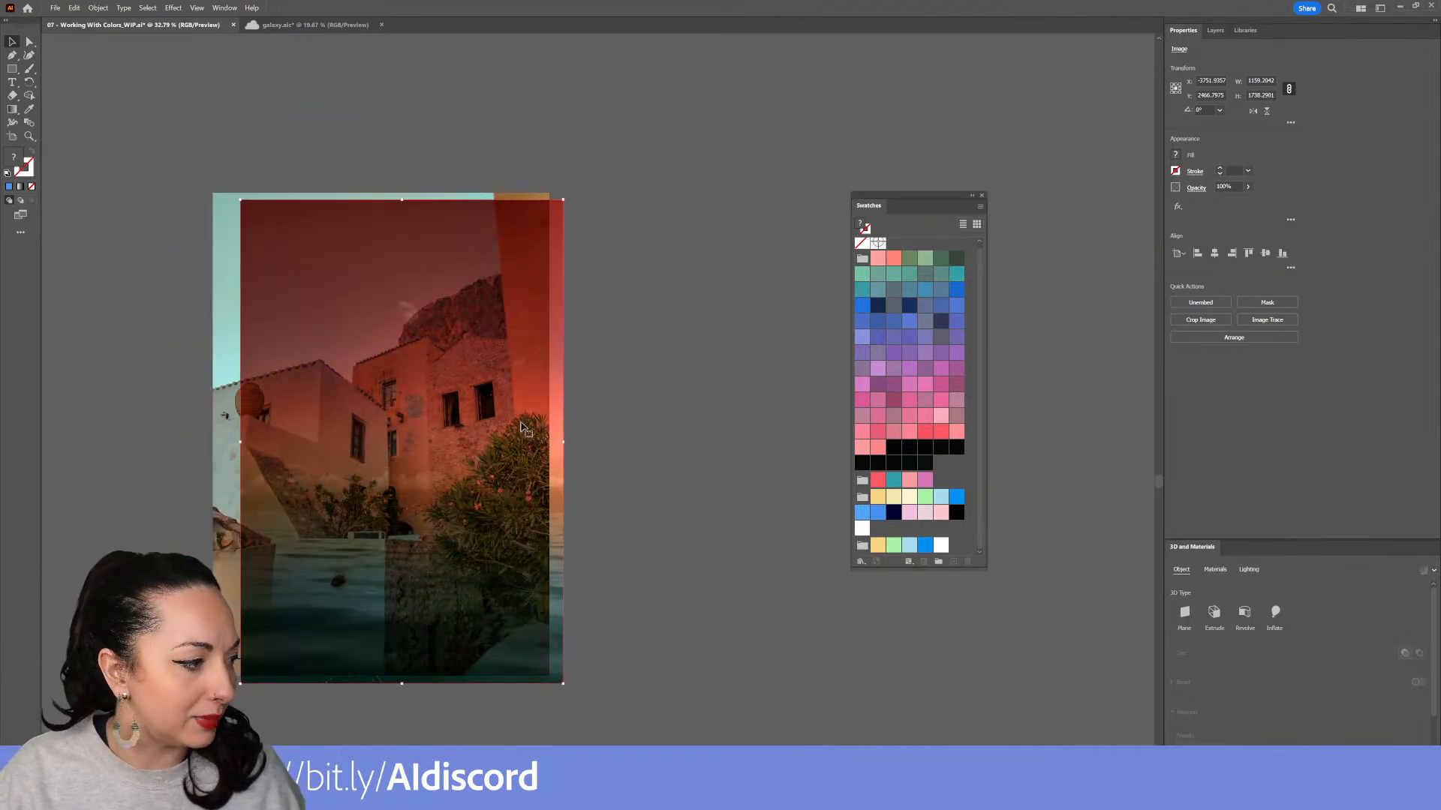
left_click_drag(401, 345, 623, 291)
key("ctrl+z")
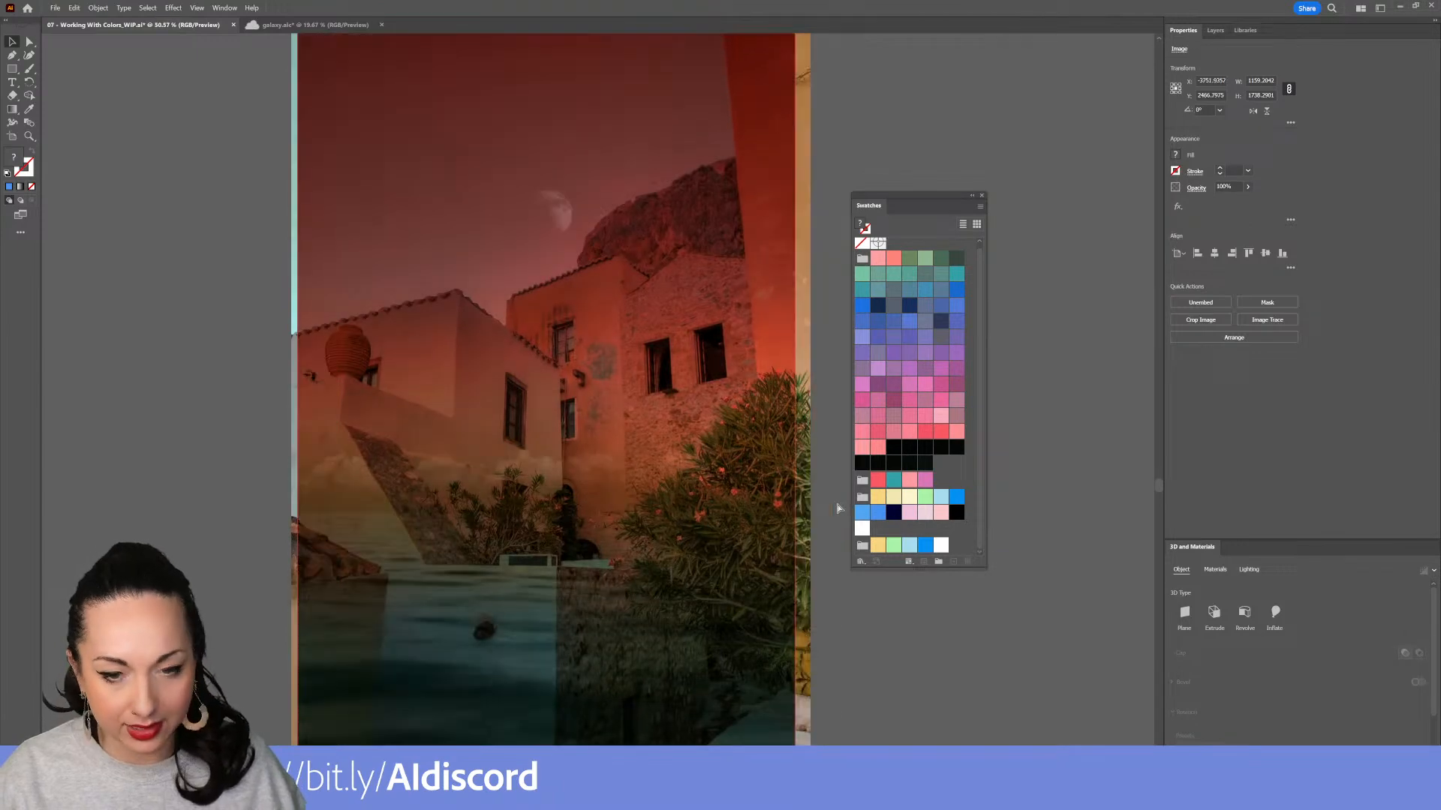
key("ctrl+z")
left_click(857, 637)
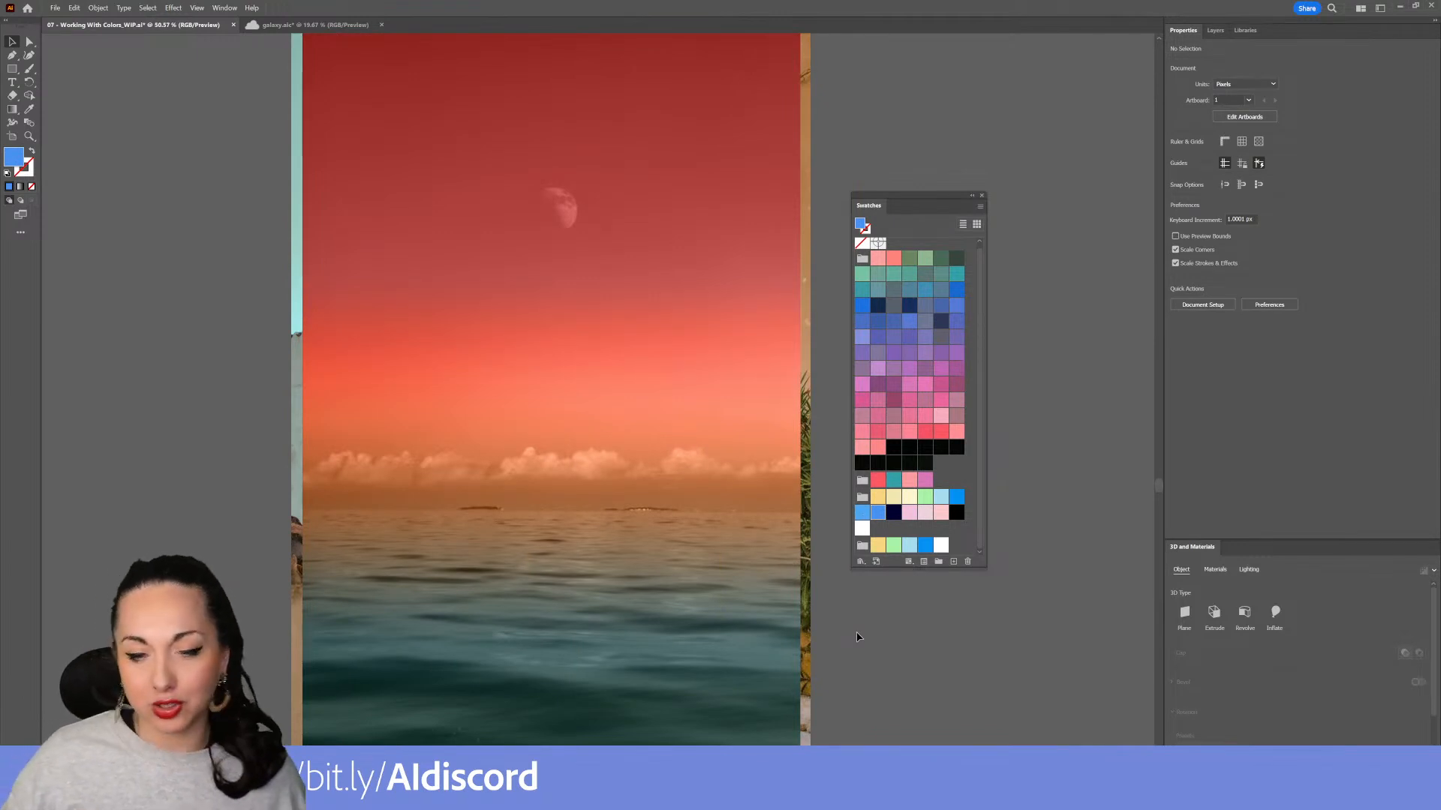
key("ctrl+shift+z")
key("ctrl+shift+z")
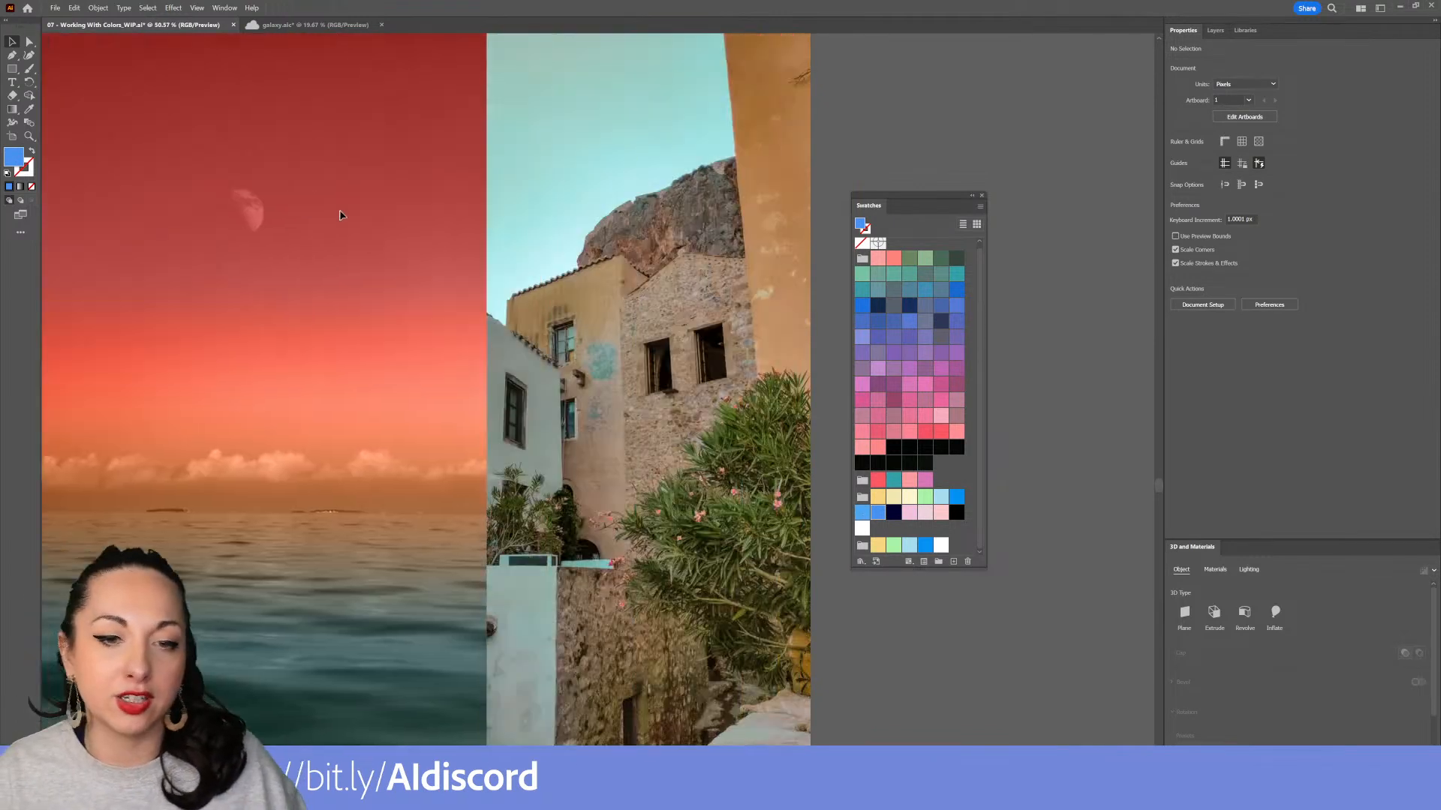
key("m")
left_click_drag(535, 124, 783, 657)
key("i")
left_click(303, 230)
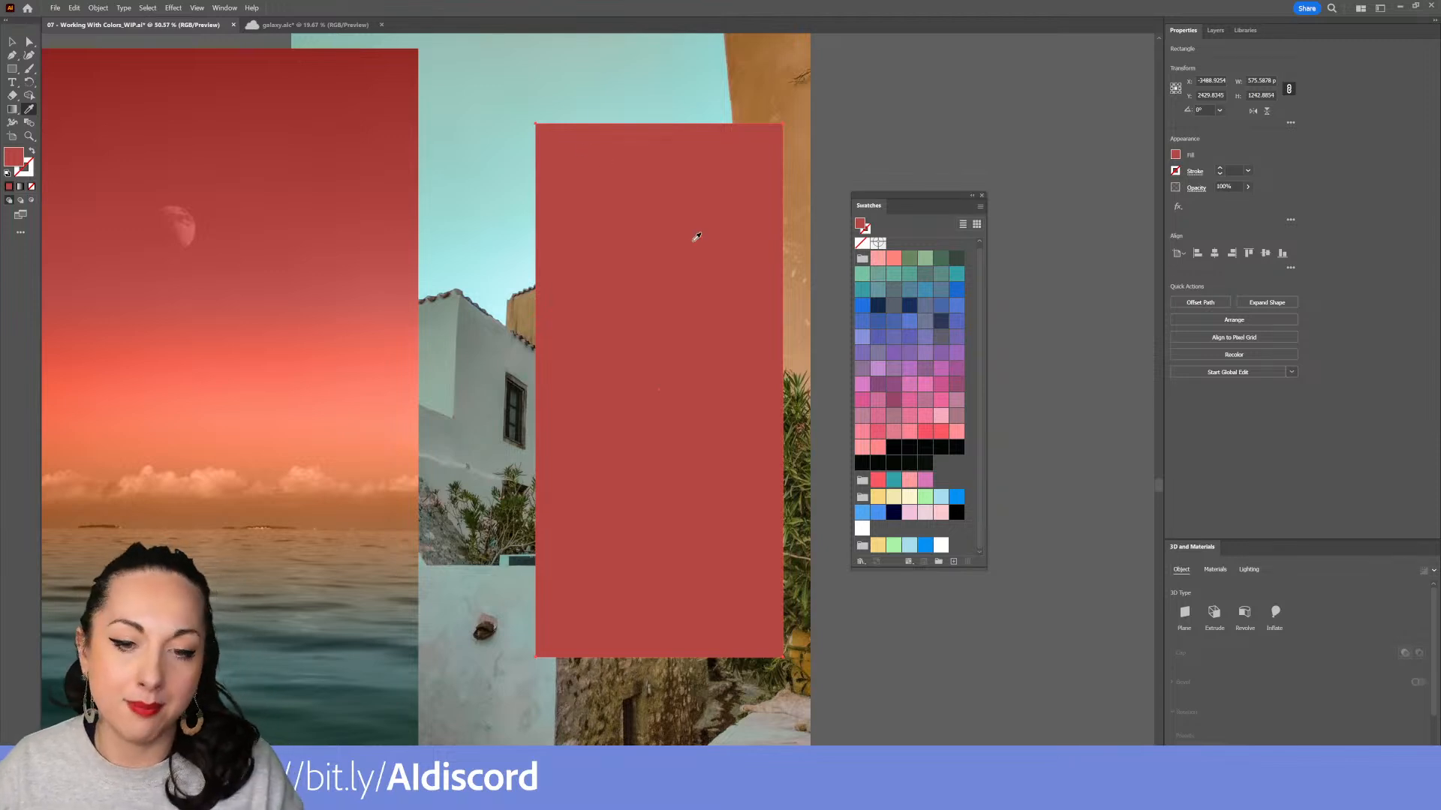
key("v")
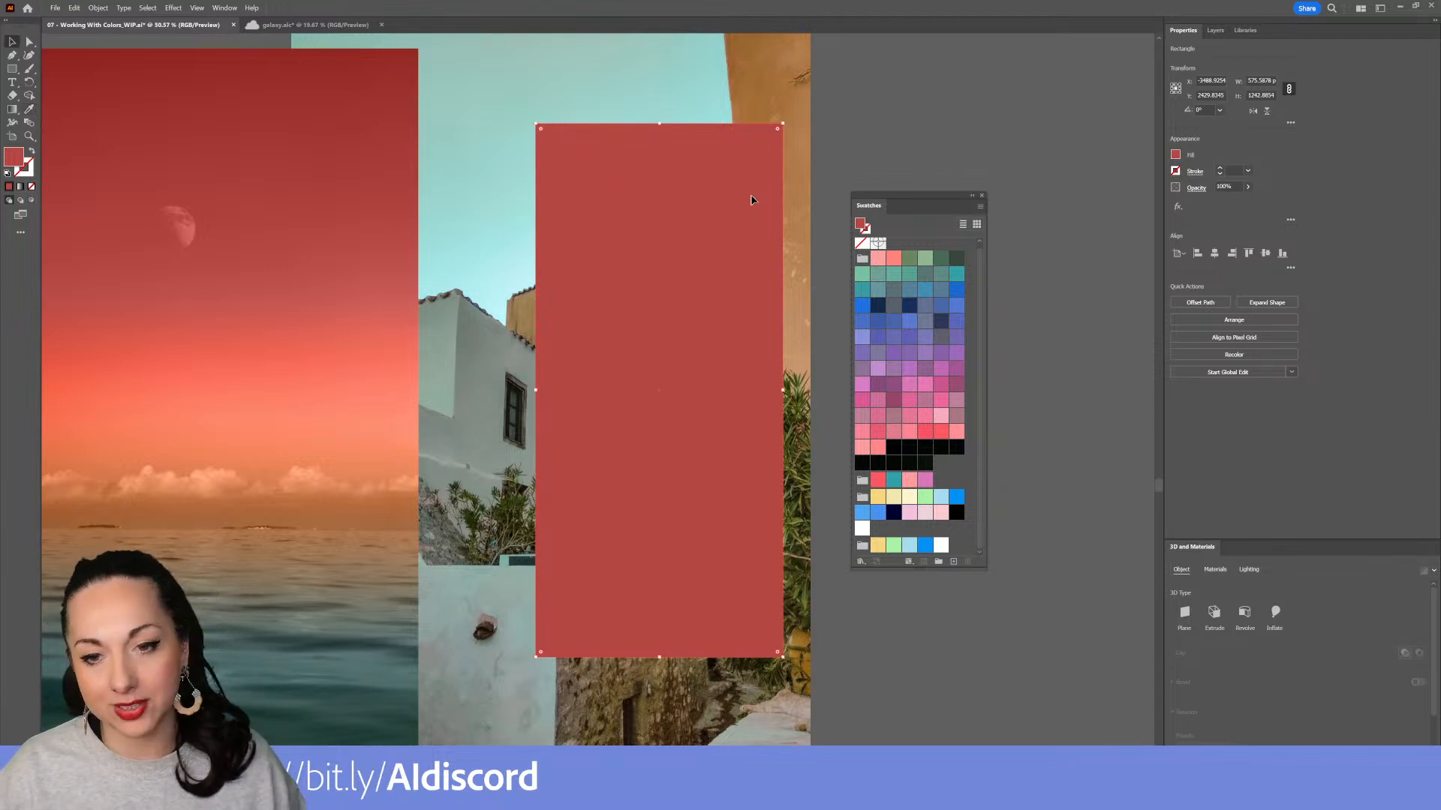
key("Delete")
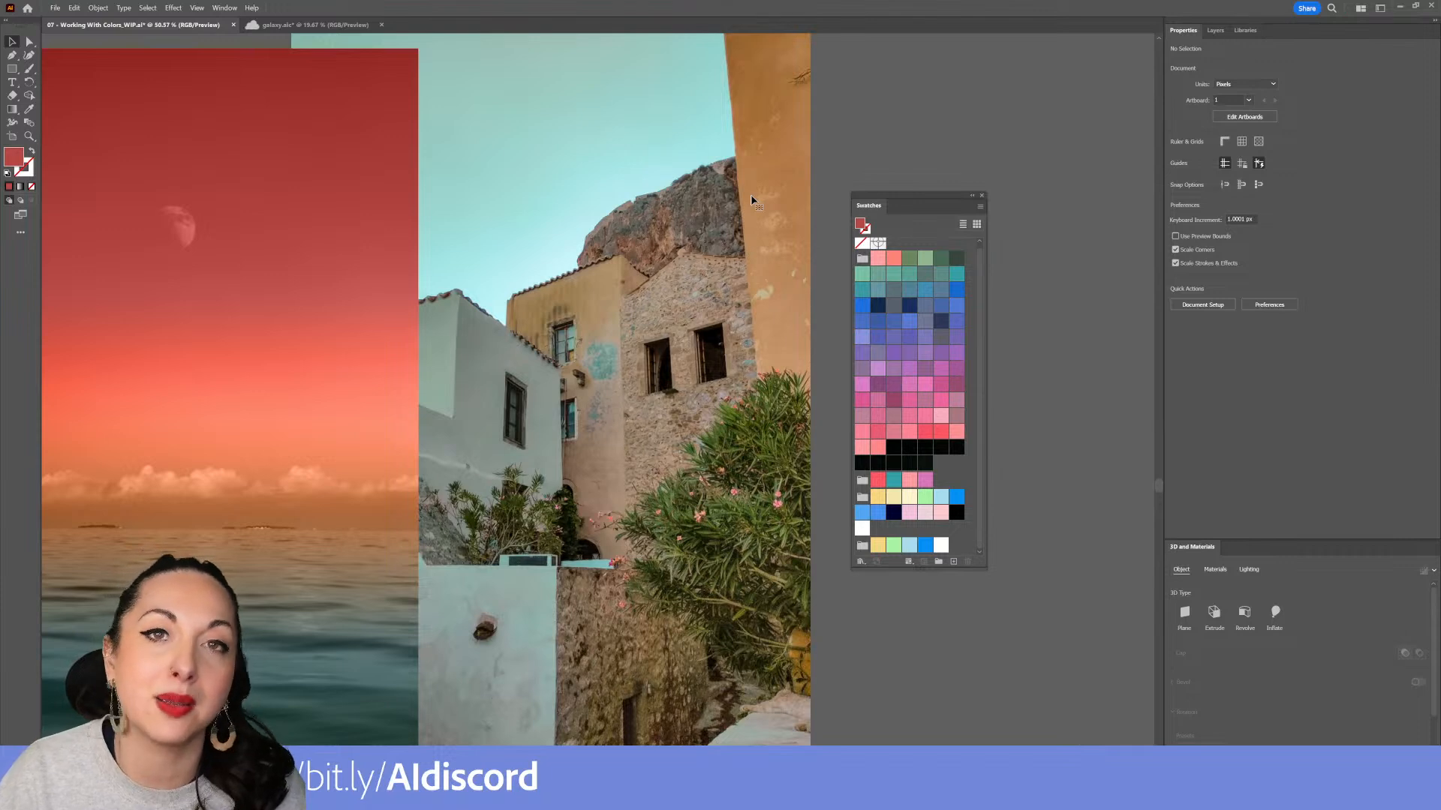
Align the red sunset photo over the building photo
left_click_drag(597, 208, 629, 191)
scroll(630, 229, "down", 3)
left_click_drag(481, 233, 756, 222)
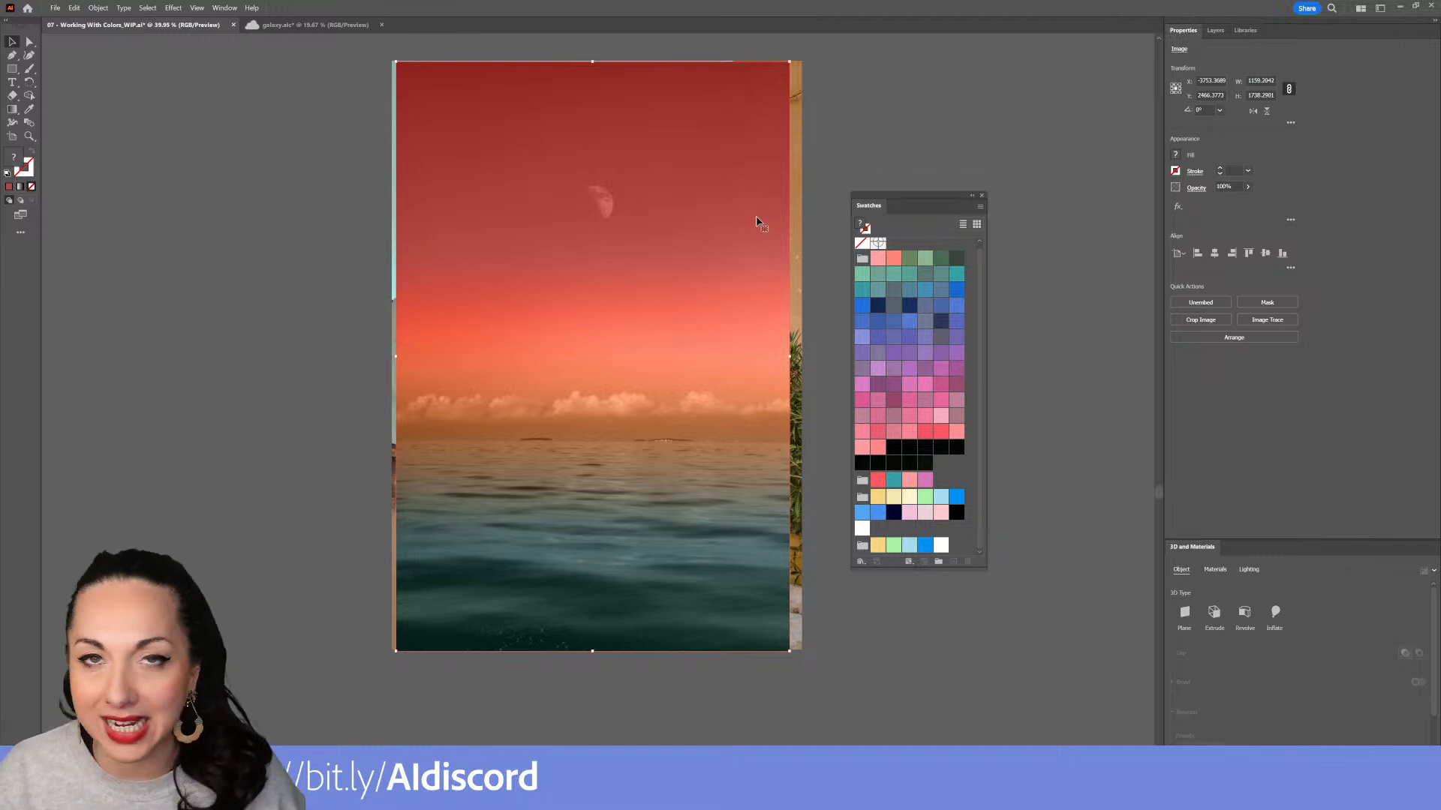
left_click_drag(763, 210, 765, 209)
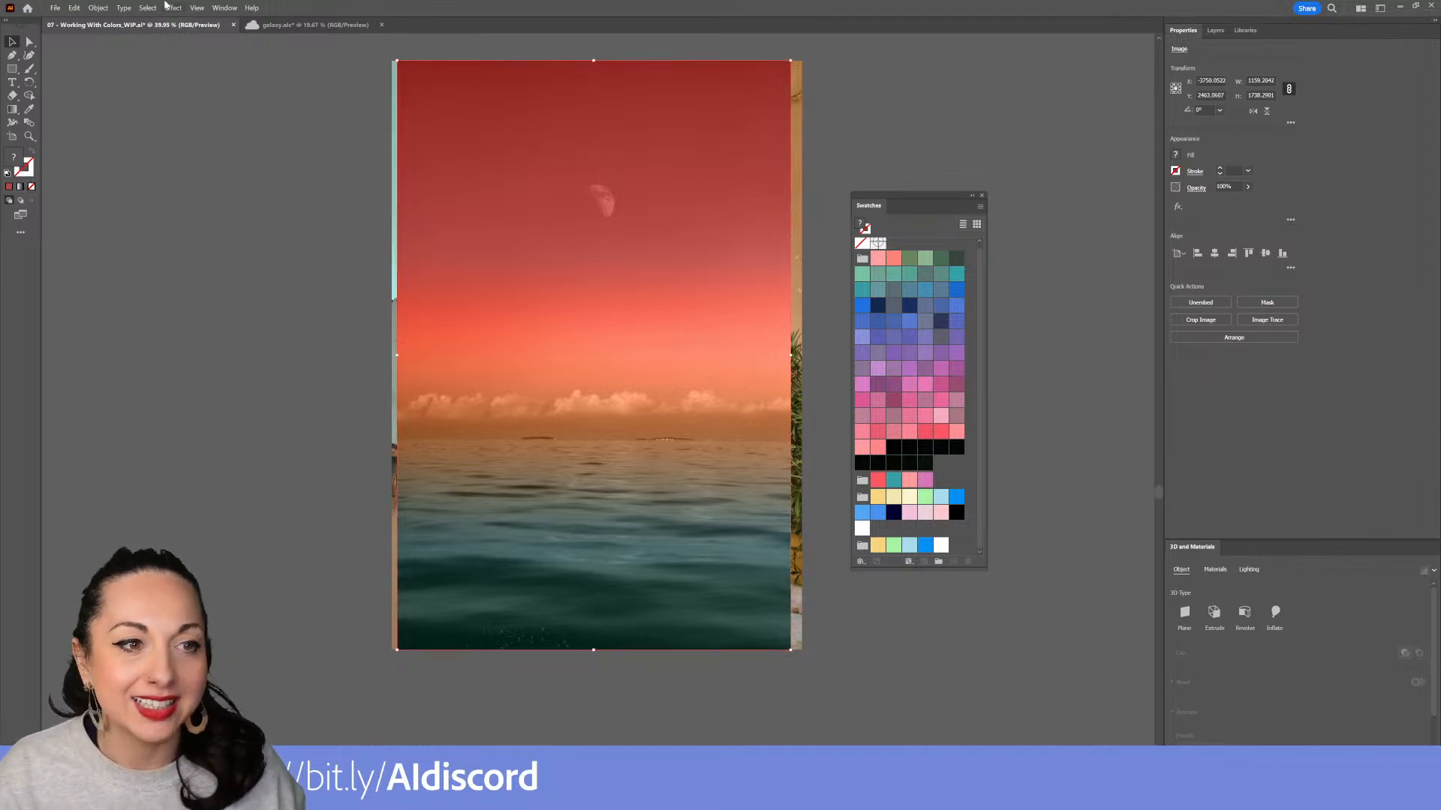
Start a gradient mesh on the sunset photo with 7 rows and 5 columns
left_click(98, 9)
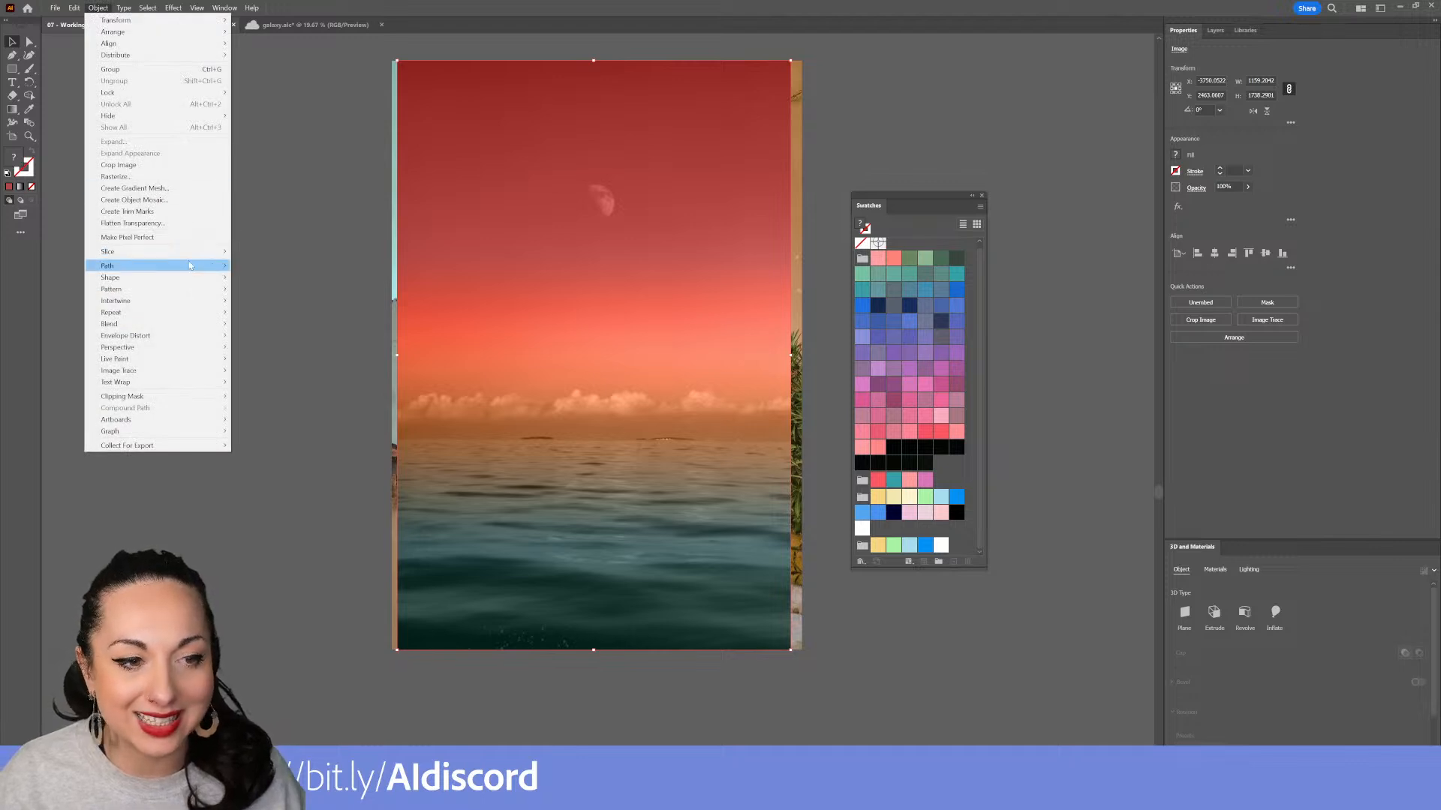
left_click(181, 190)
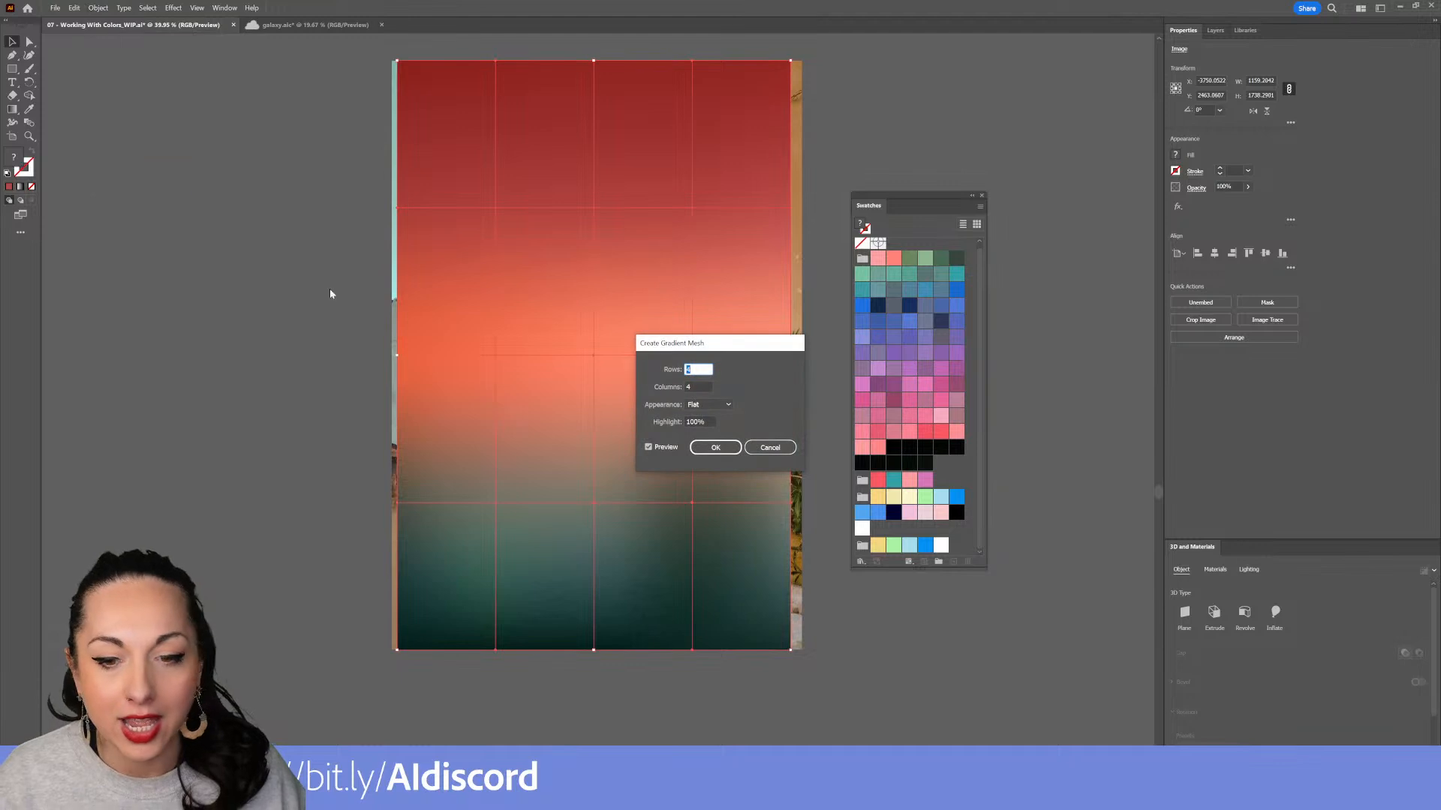
left_click_drag(725, 349, 631, 291)
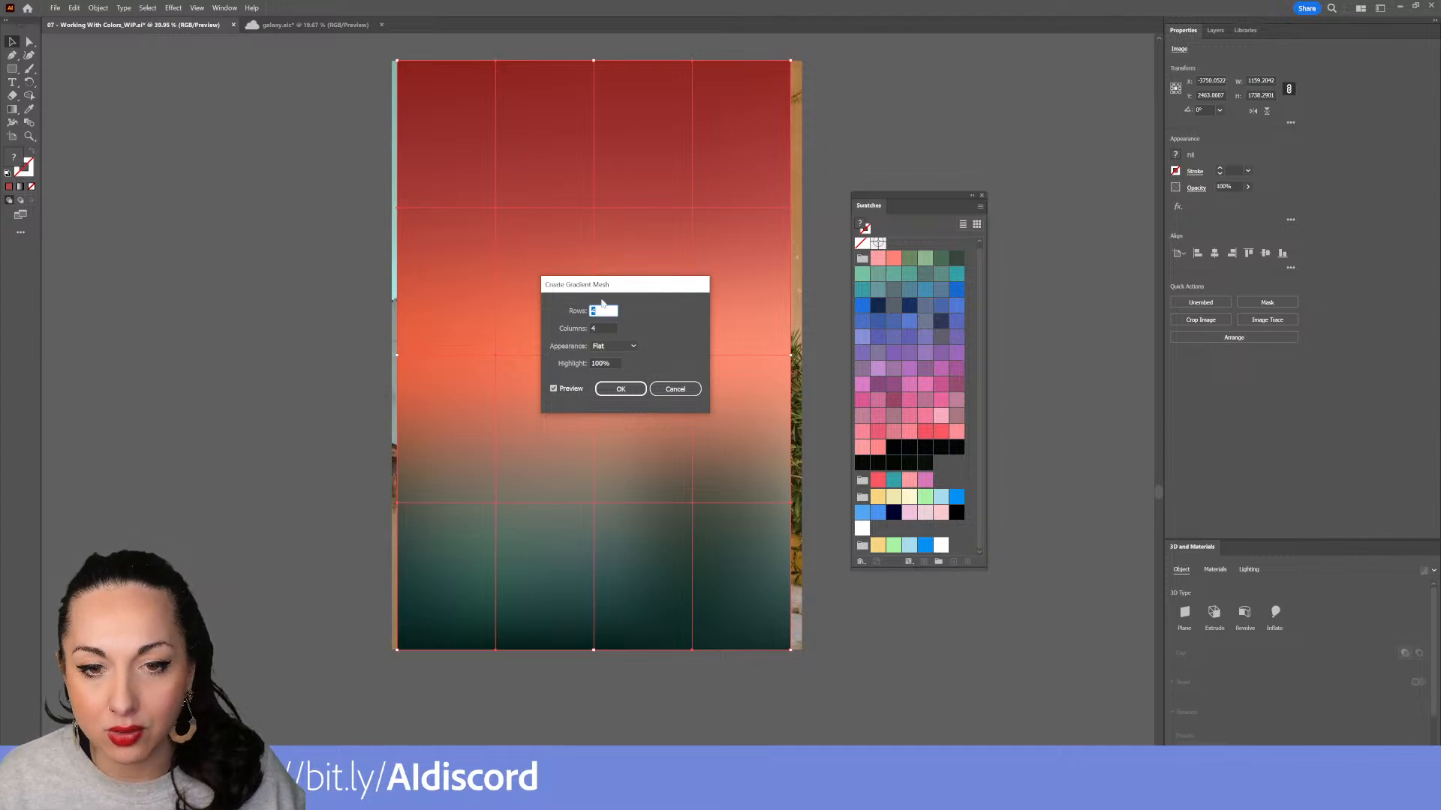
key("Up")
key("Up")
key("Up")
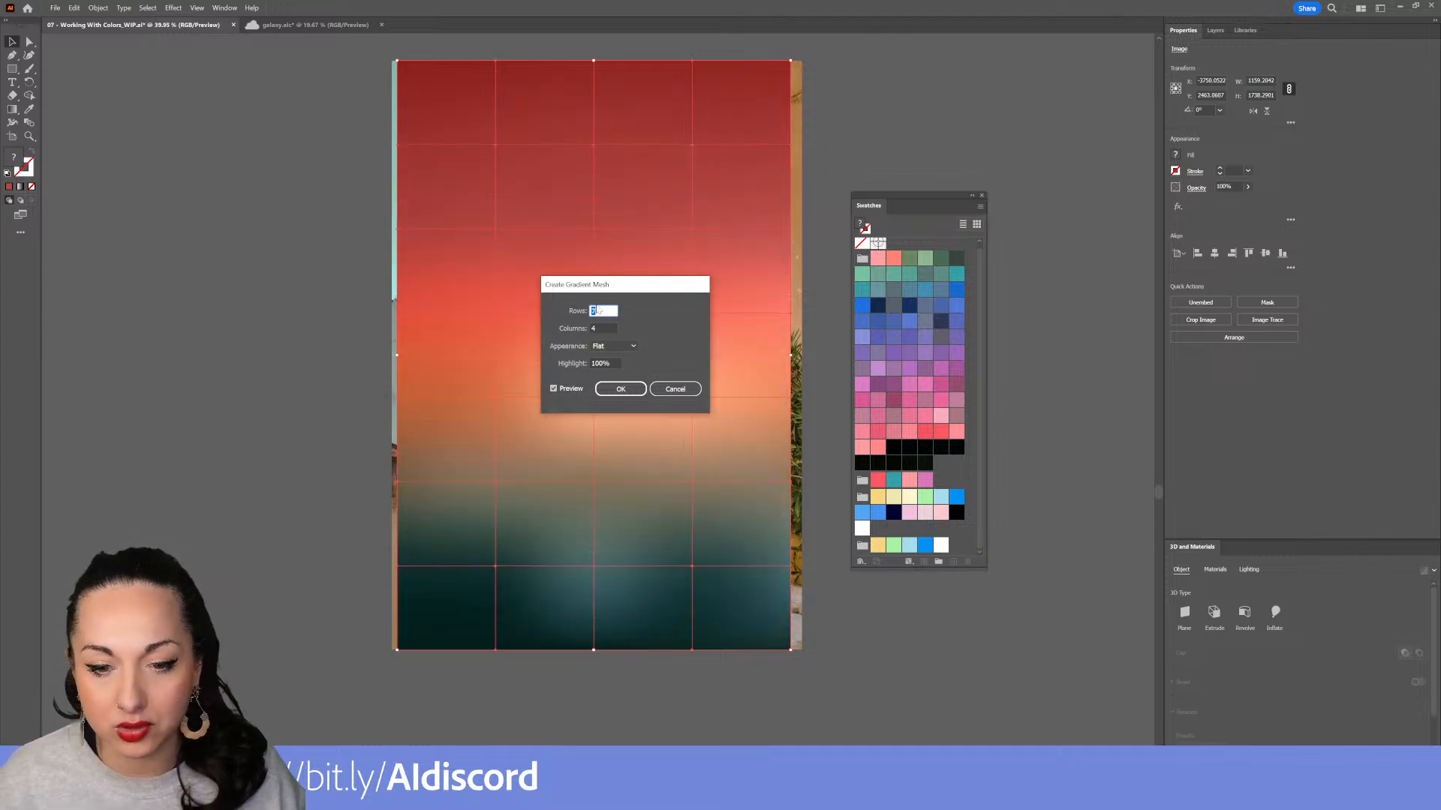
key("Tab")
key("Up")
key("Up")
key("Up")
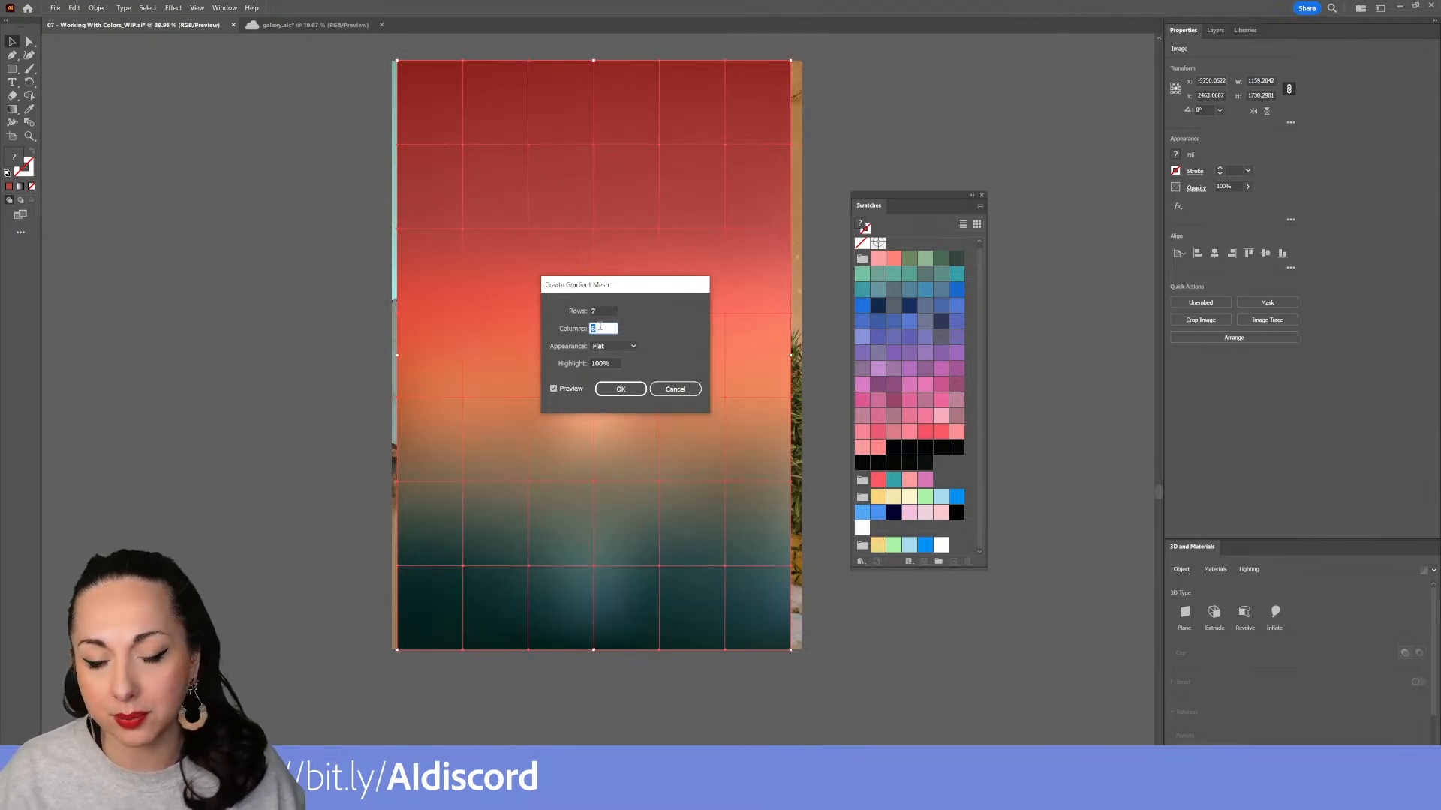
key("Down")
key("Down")
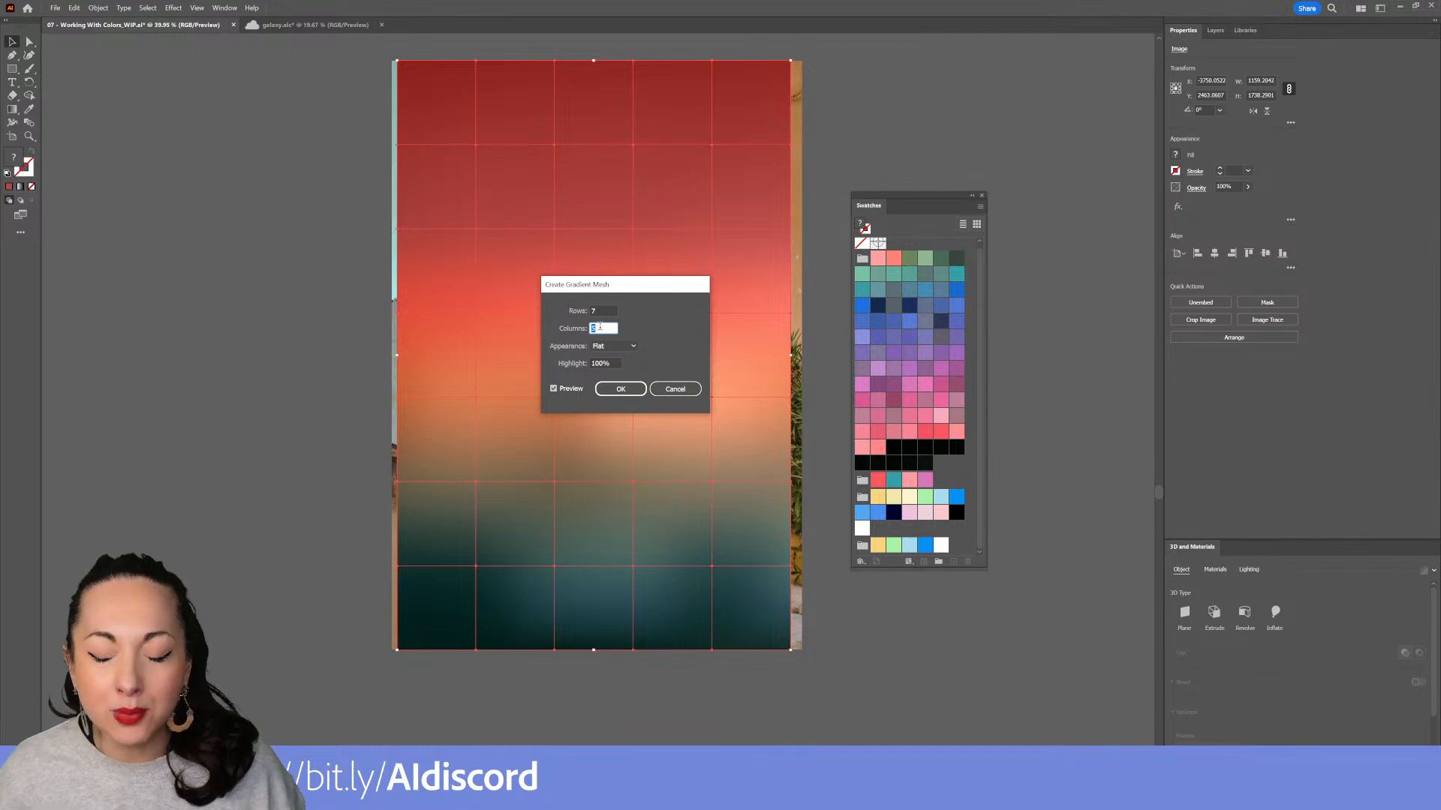
Keep the Flat appearance with 100% highlight and apply the gradient mesh
left_click(622, 347)
left_click(626, 361)
left_click(626, 347)
left_click(623, 359)
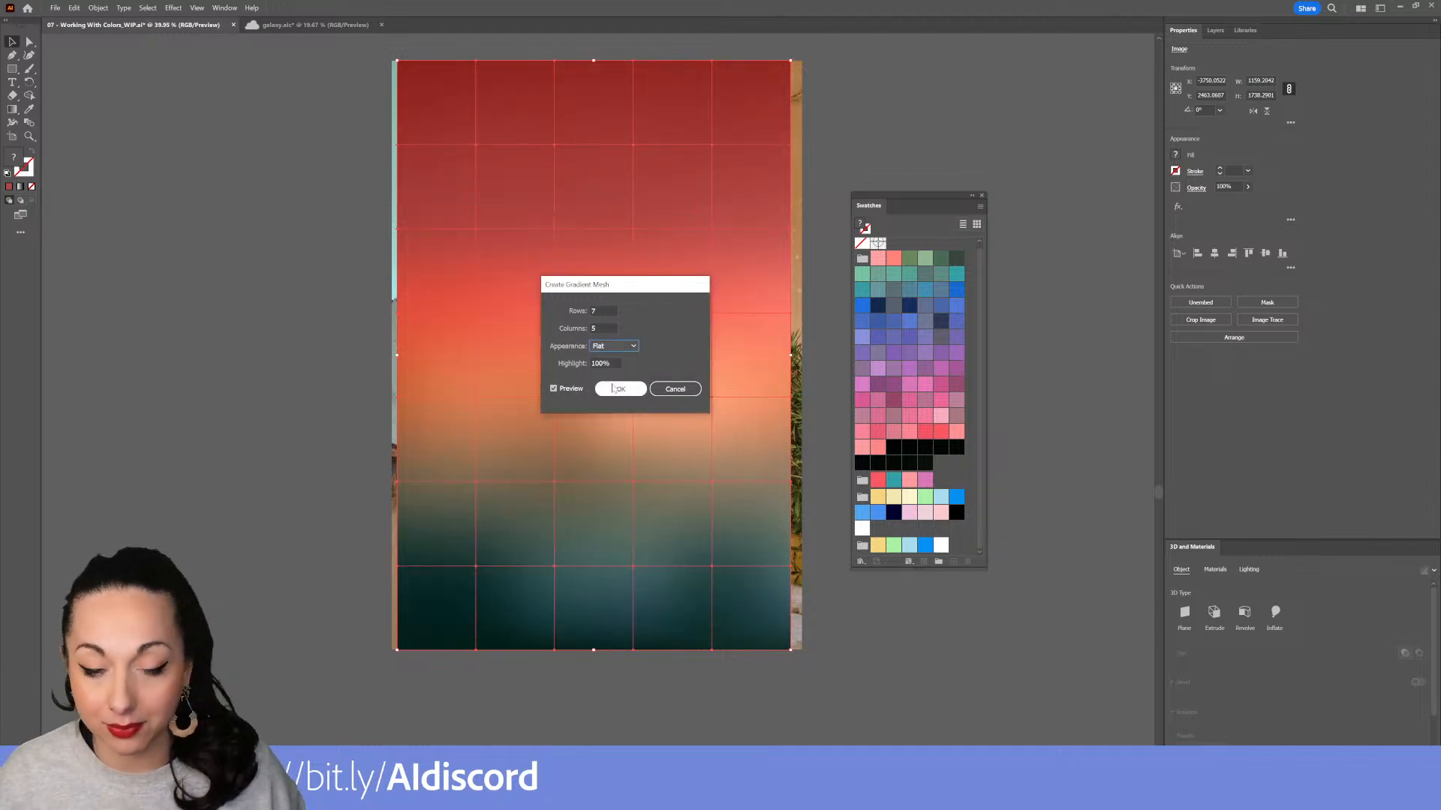
left_click(575, 390)
left_click(577, 392)
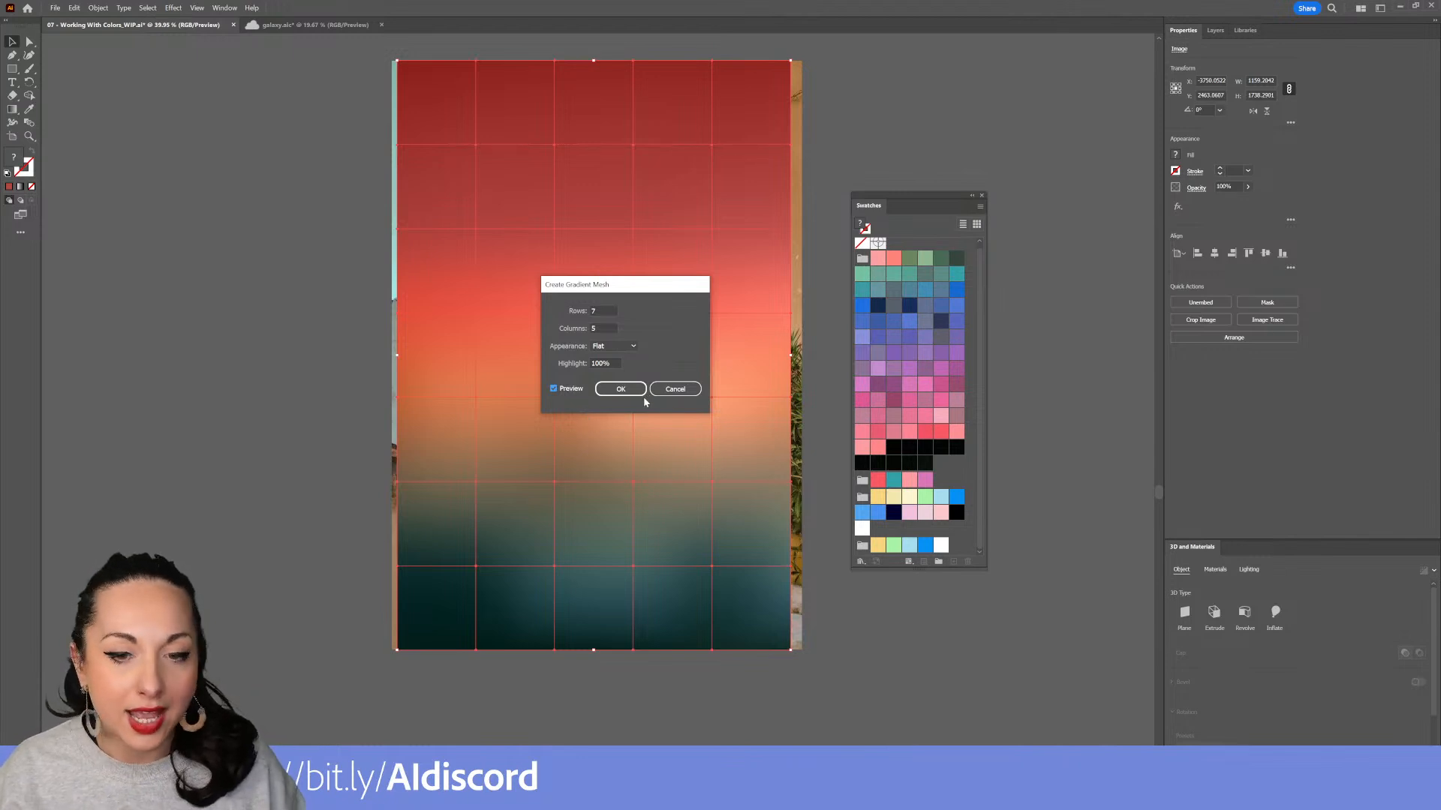
left_click(619, 391)
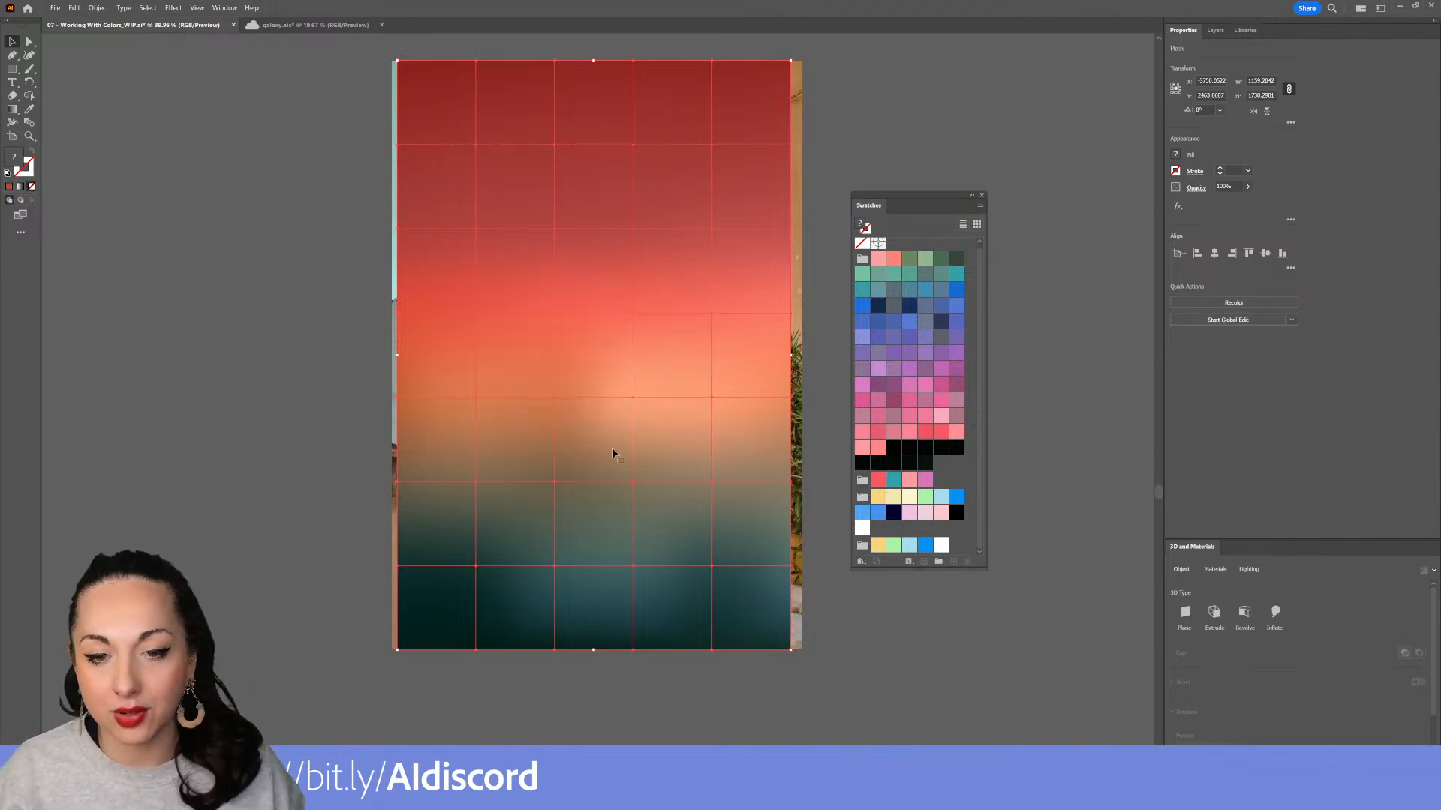
Set the gradient mesh's blending mode to Color
left_click(832, 598)
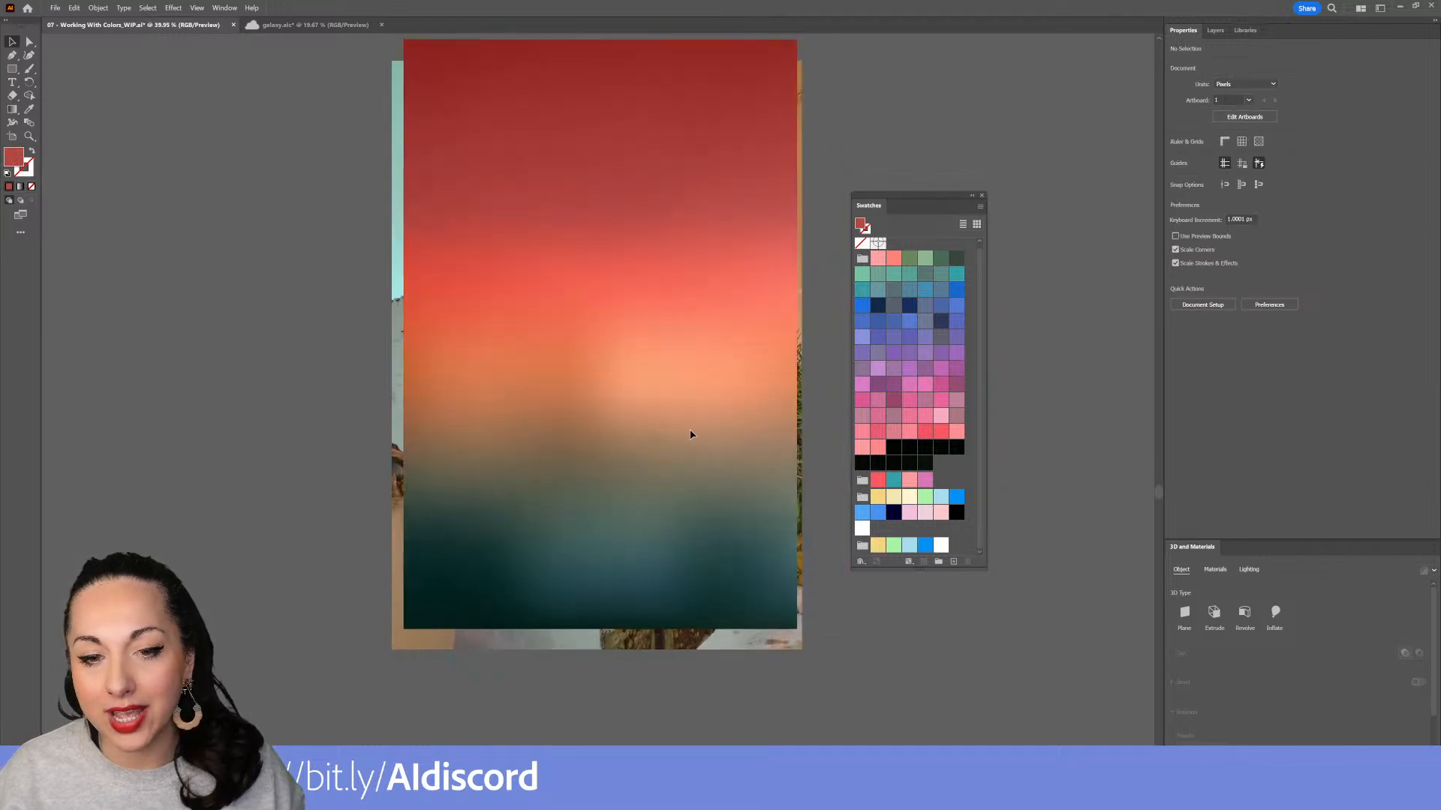
left_click(690, 444)
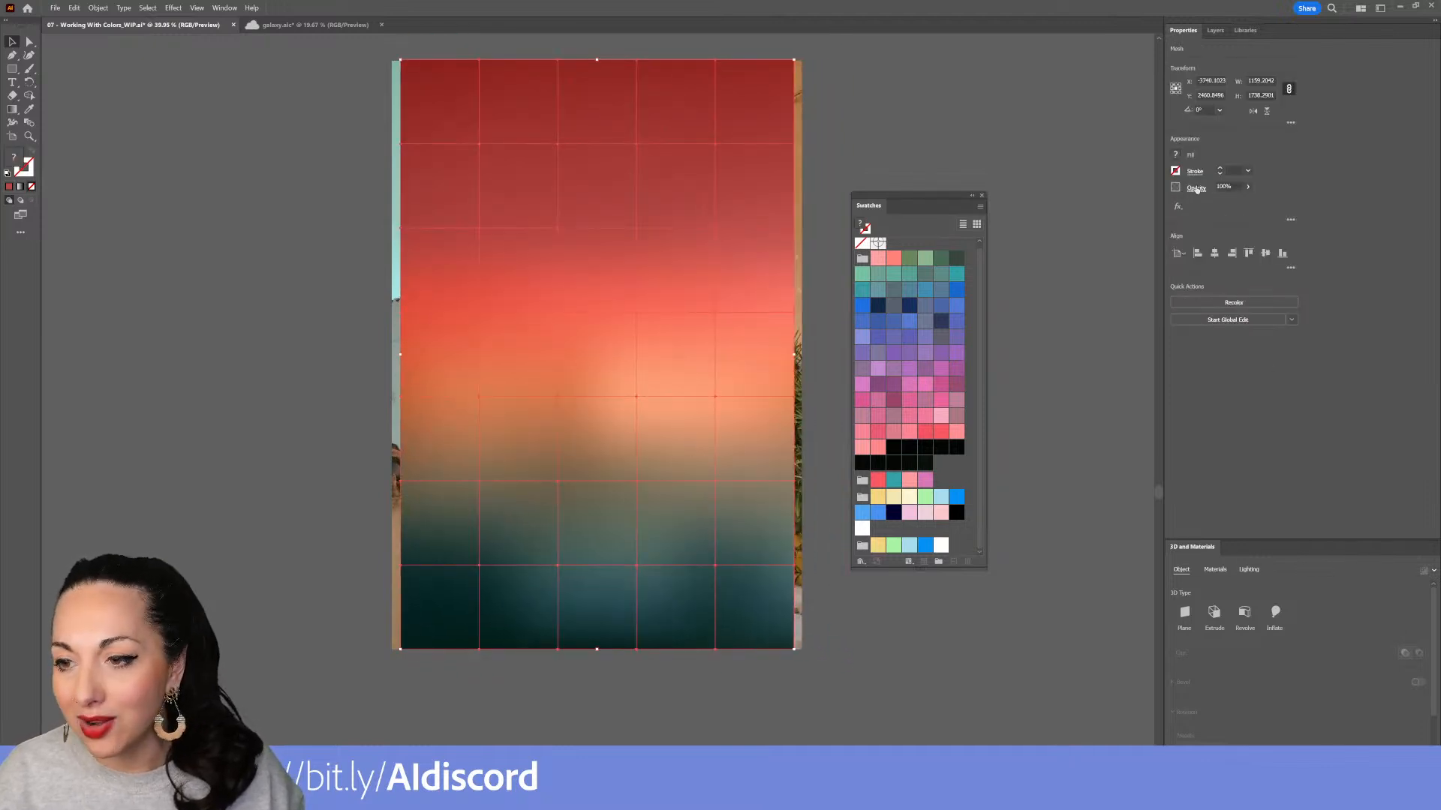
left_click(1196, 187)
left_click(1105, 209)
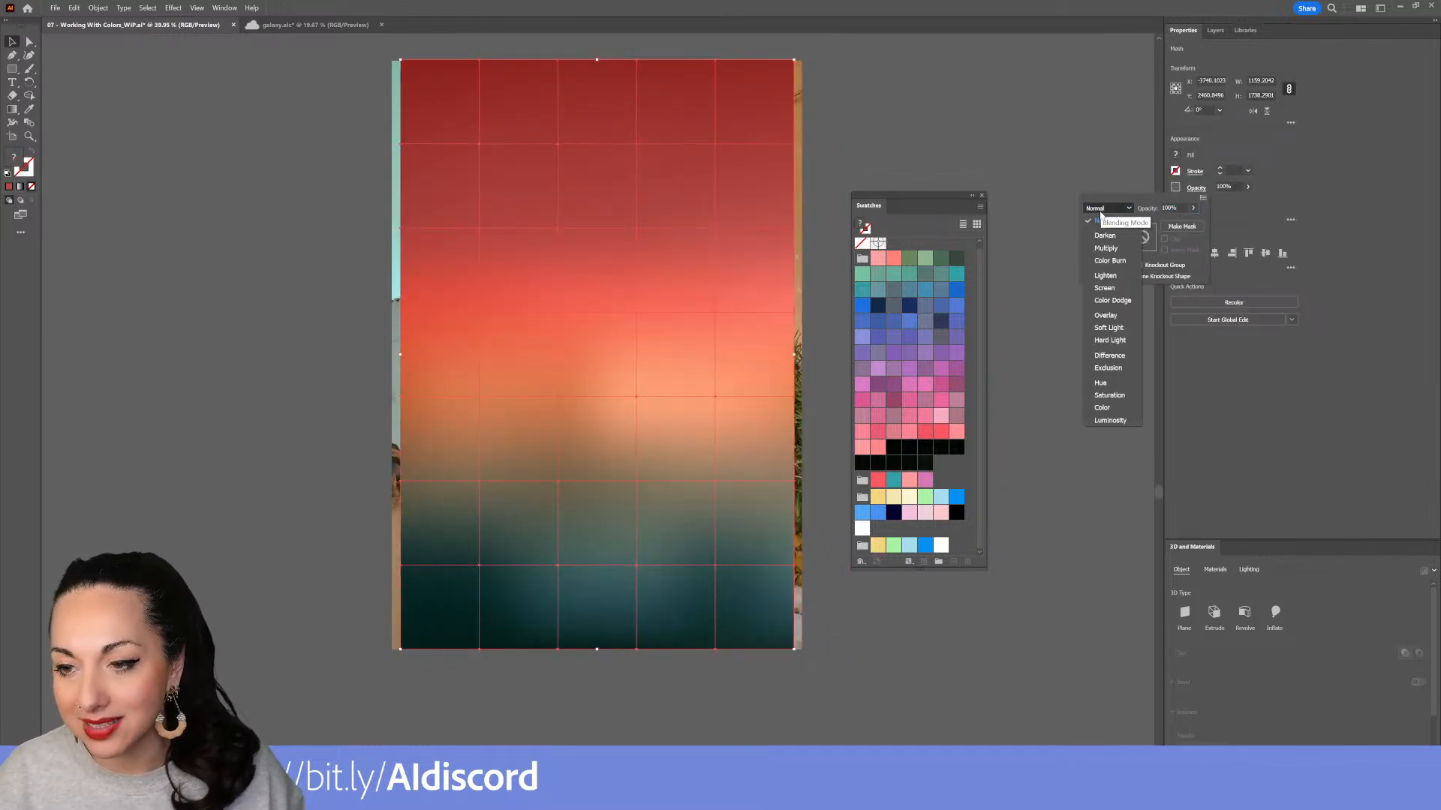
left_click(1118, 407)
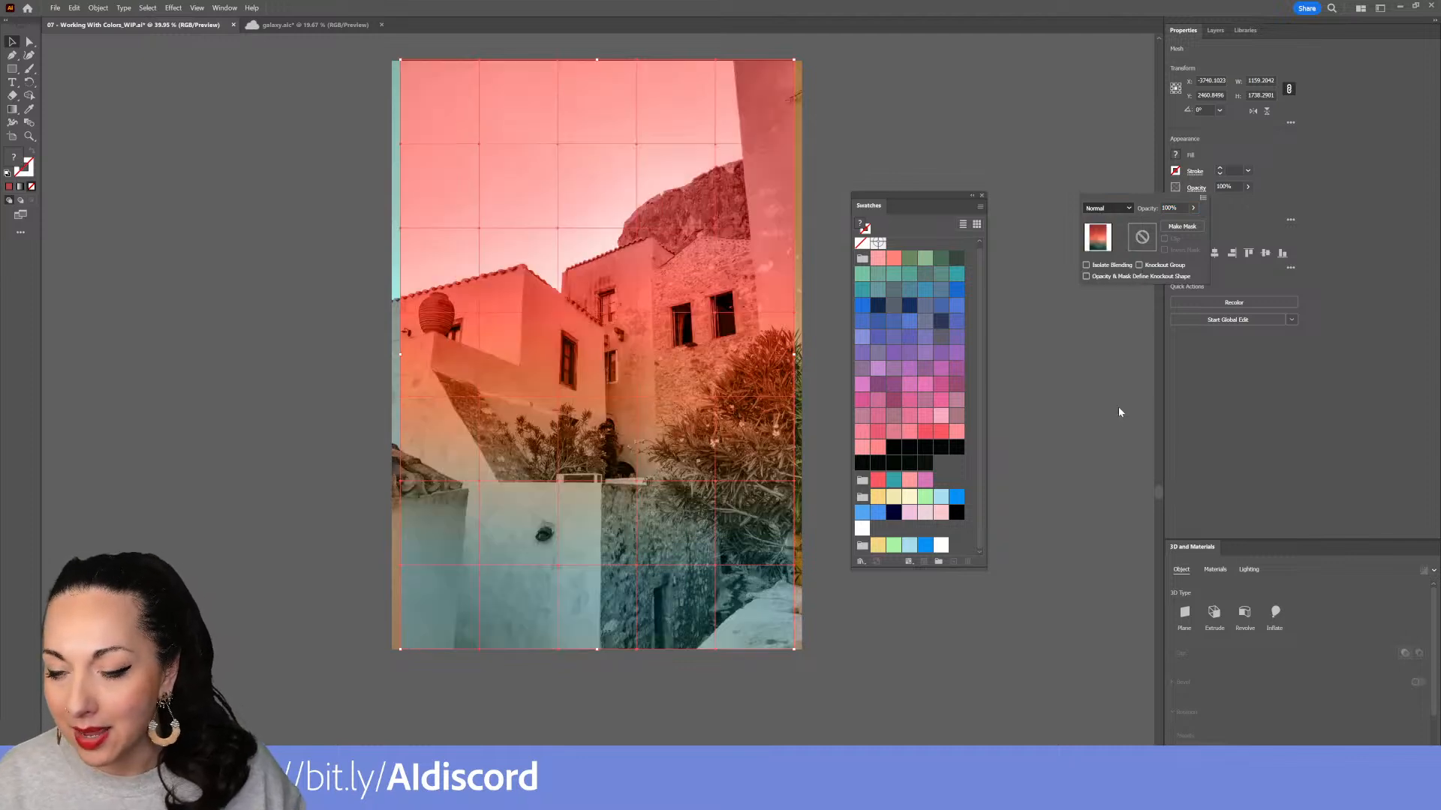
Lower the opacity of the sunset gradient mesh covering the building photo
left_click(946, 614)
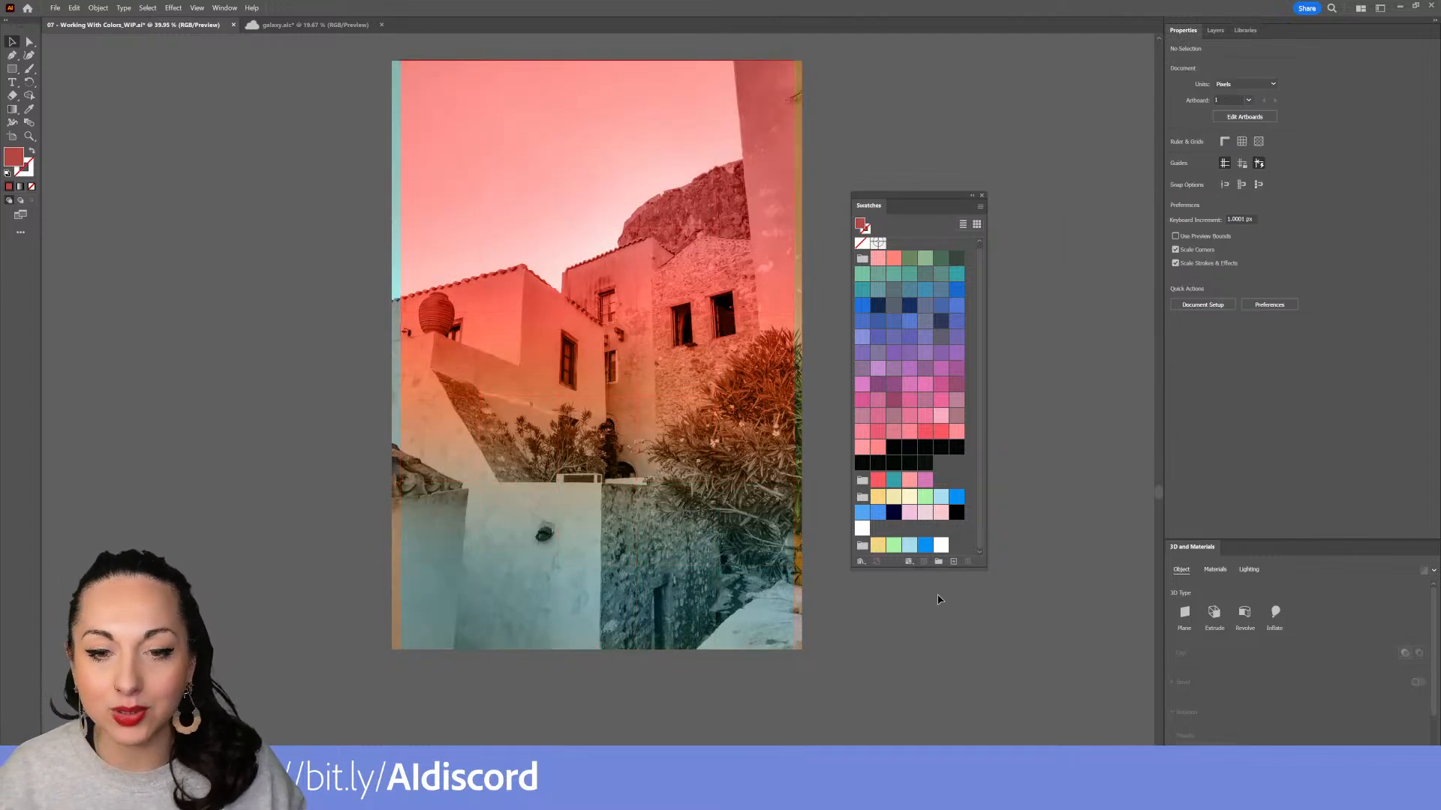
scroll(628, 373, "up", 4)
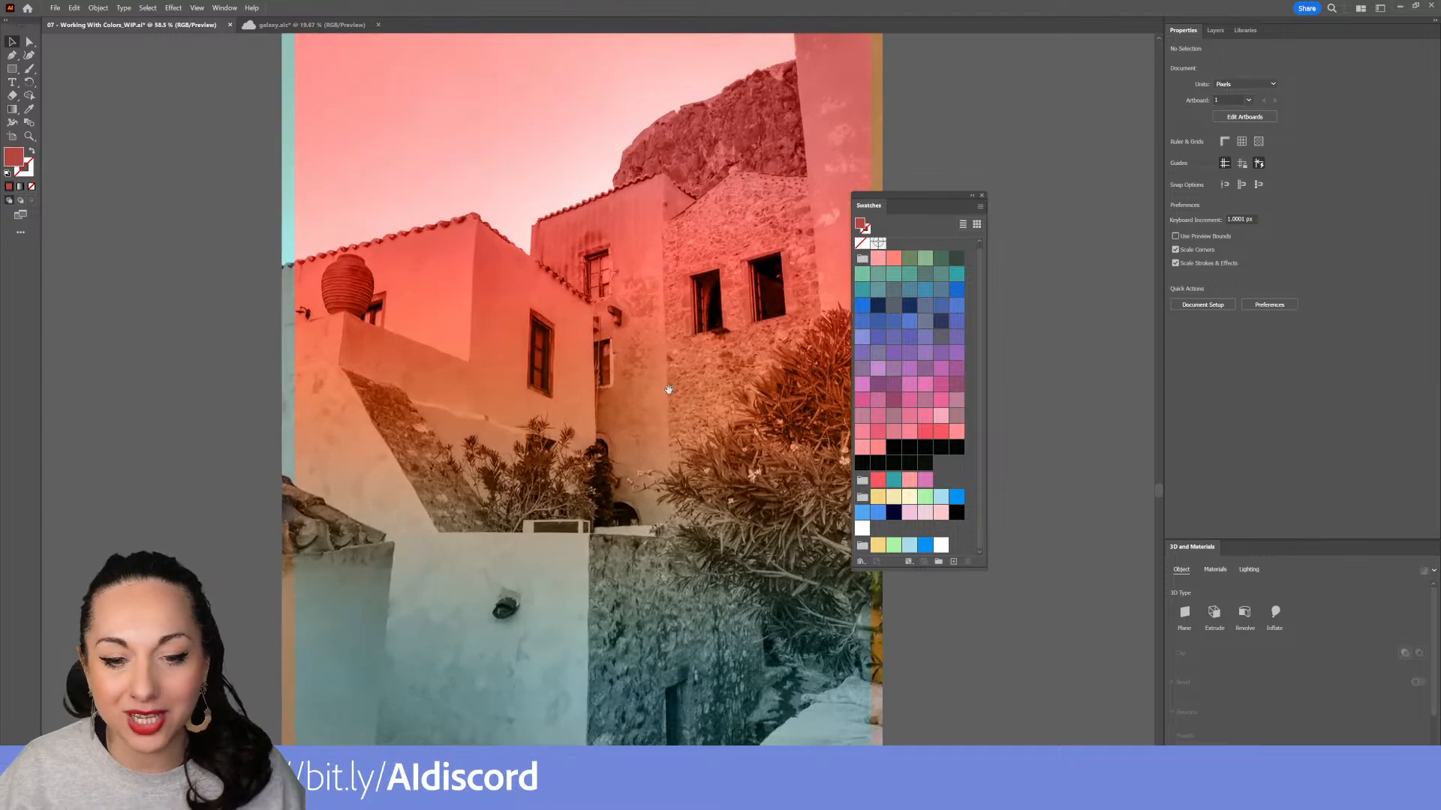
scroll(668, 388, "down", 2)
left_click(663, 429)
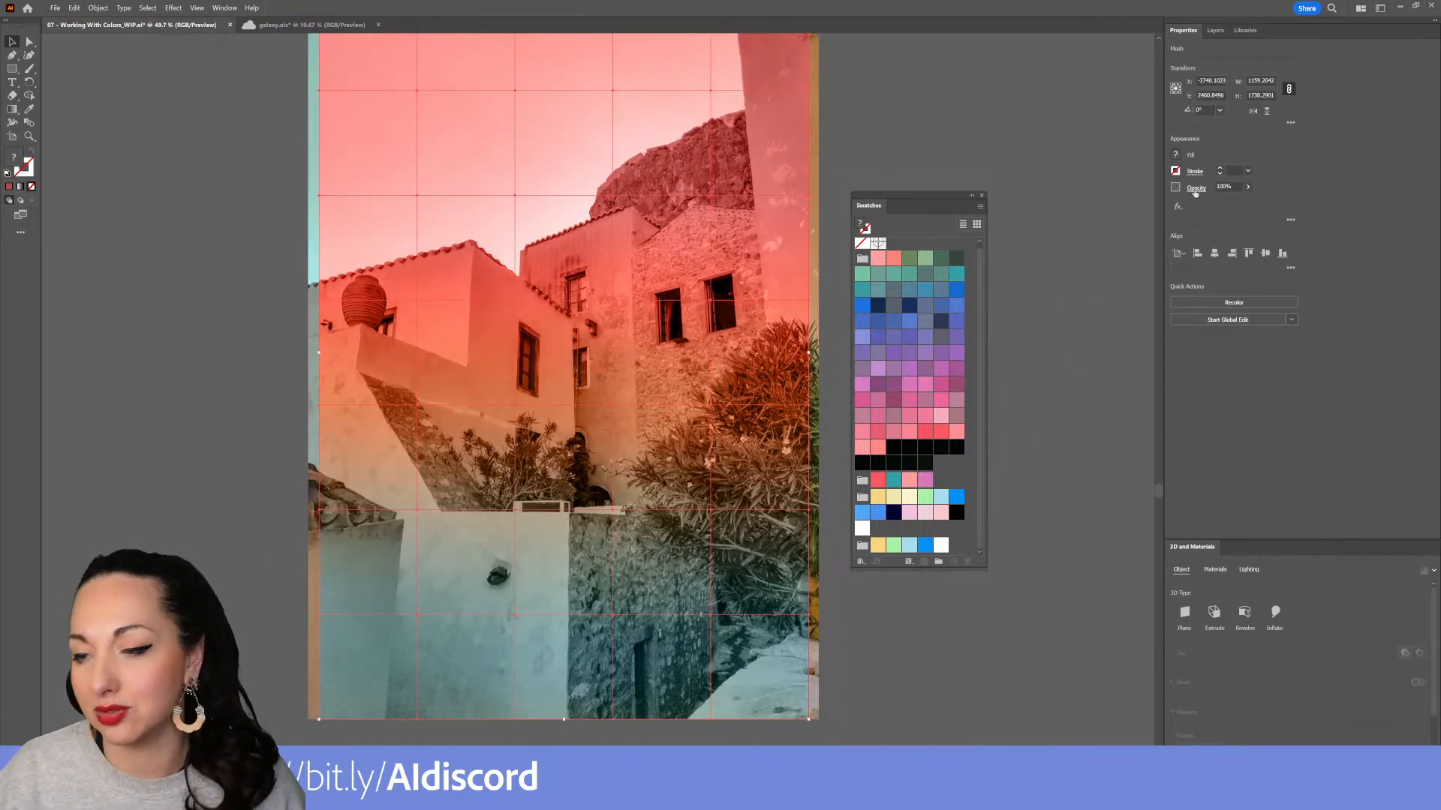
left_click(1035, 547)
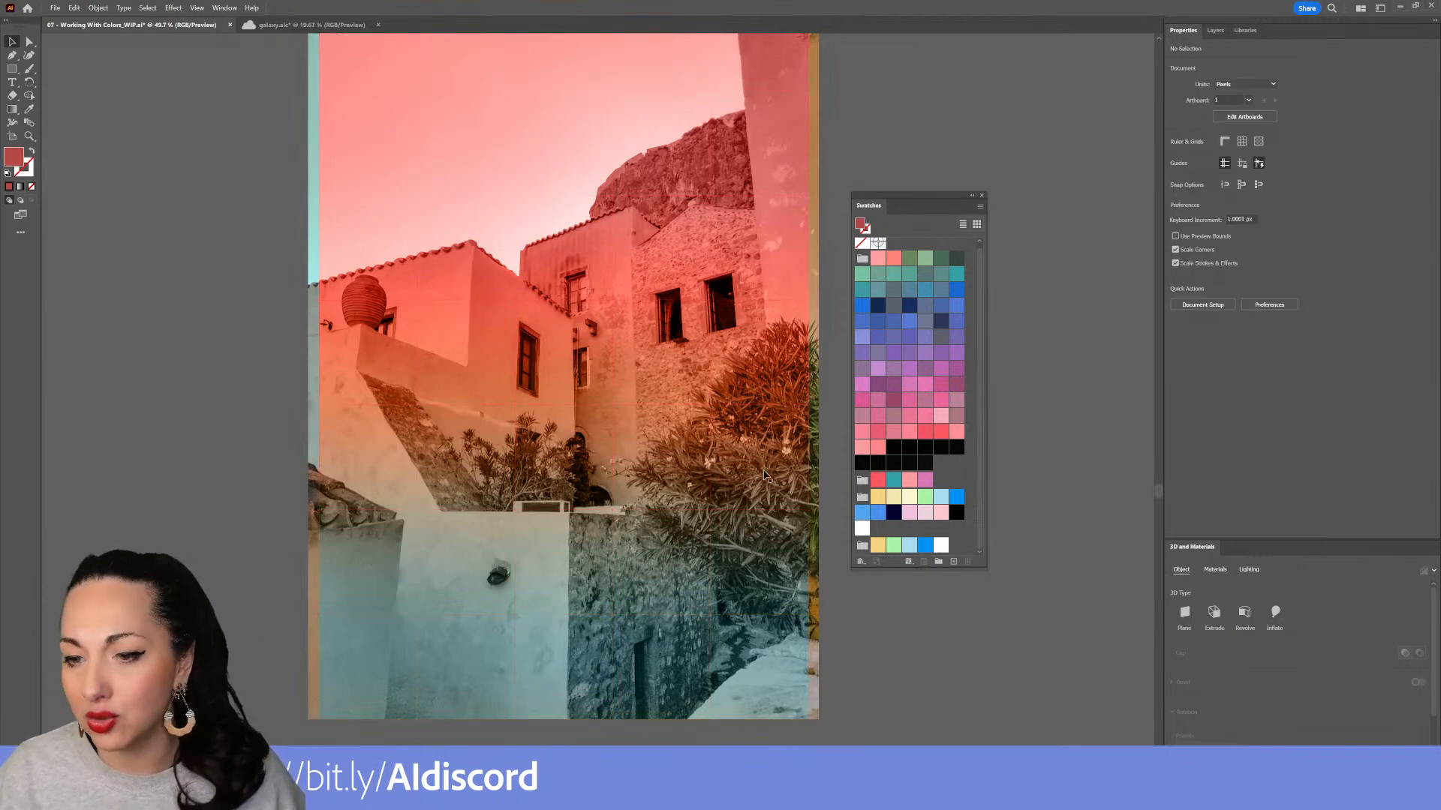
left_click(715, 468)
left_click(1248, 188)
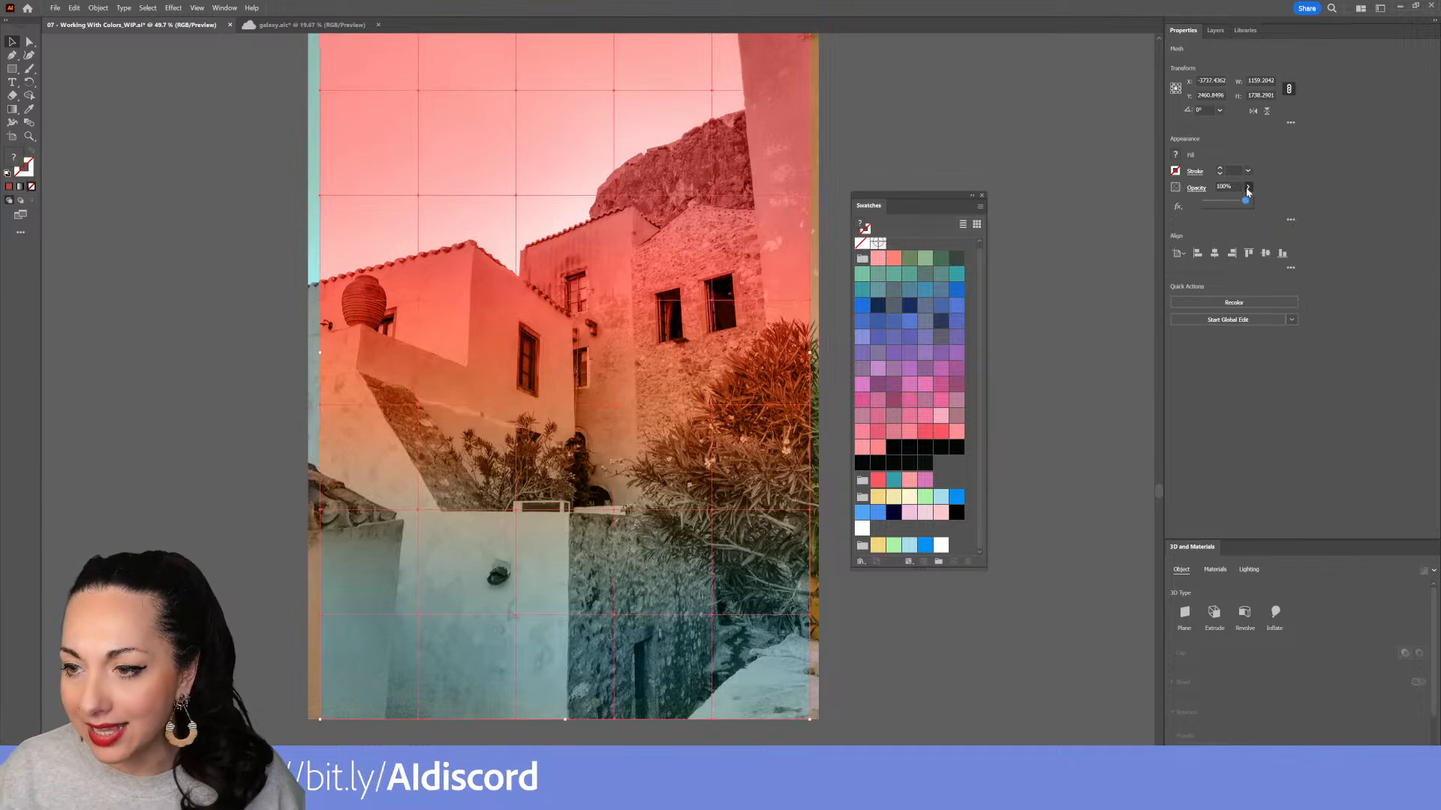
left_click_drag(1249, 203, 1221, 204)
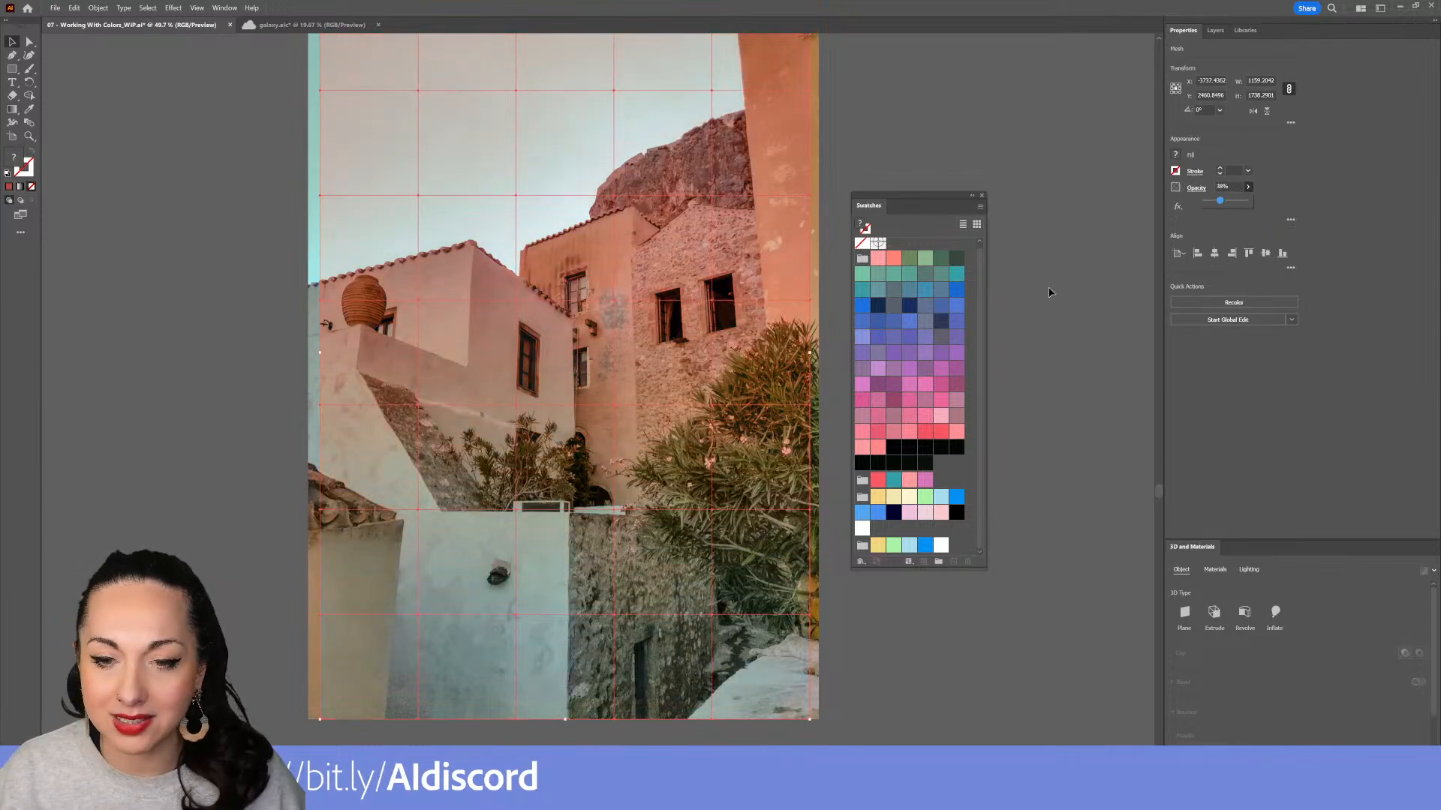
left_click(1045, 311)
Move the untinted building photo out to the left of the tinted version for comparison
scroll(1029, 427, "down", 2)
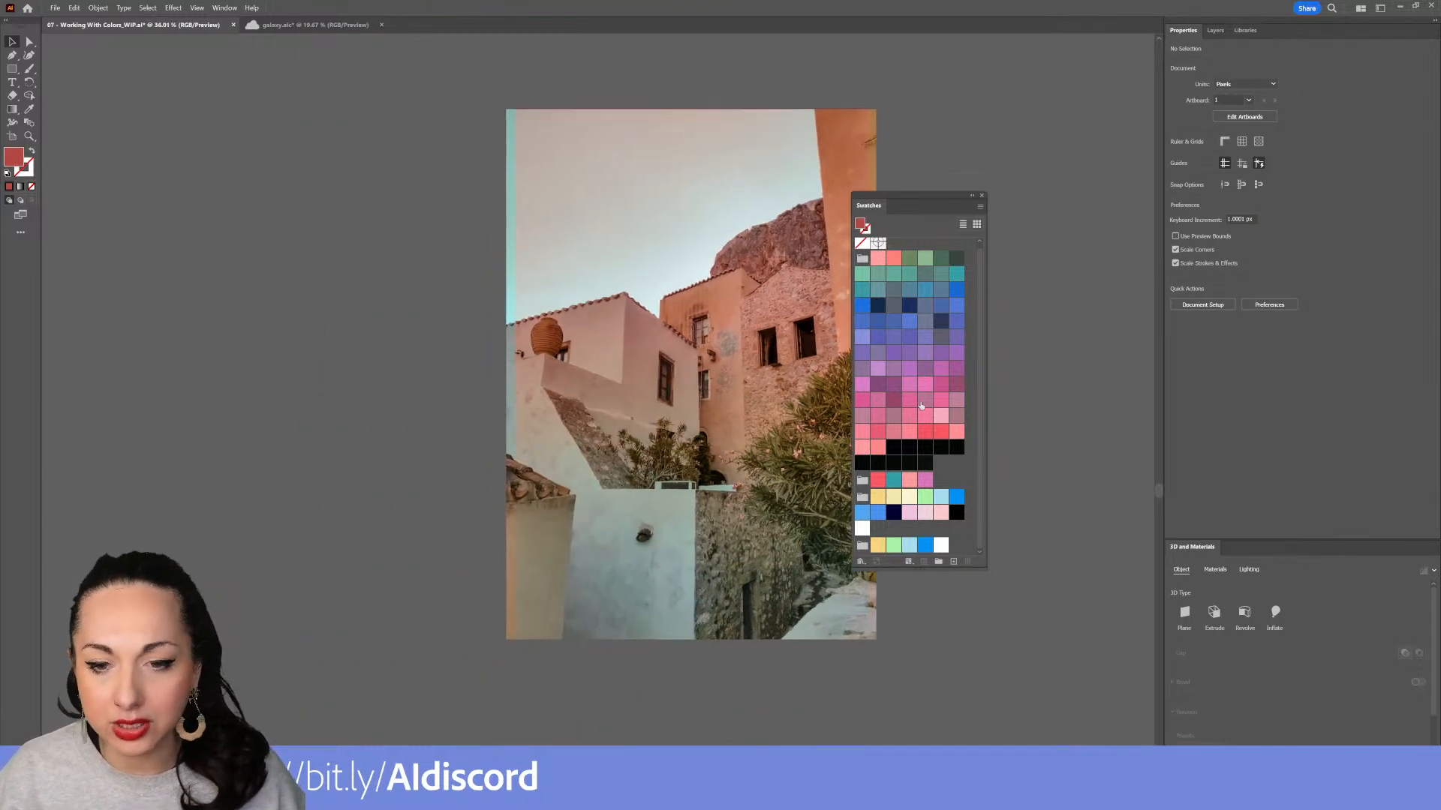
left_click_drag(511, 247, 127, 244)
left_click_drag(862, 205, 954, 159)
scroll(670, 298, "down", 1)
scroll(670, 298, "down", 3)
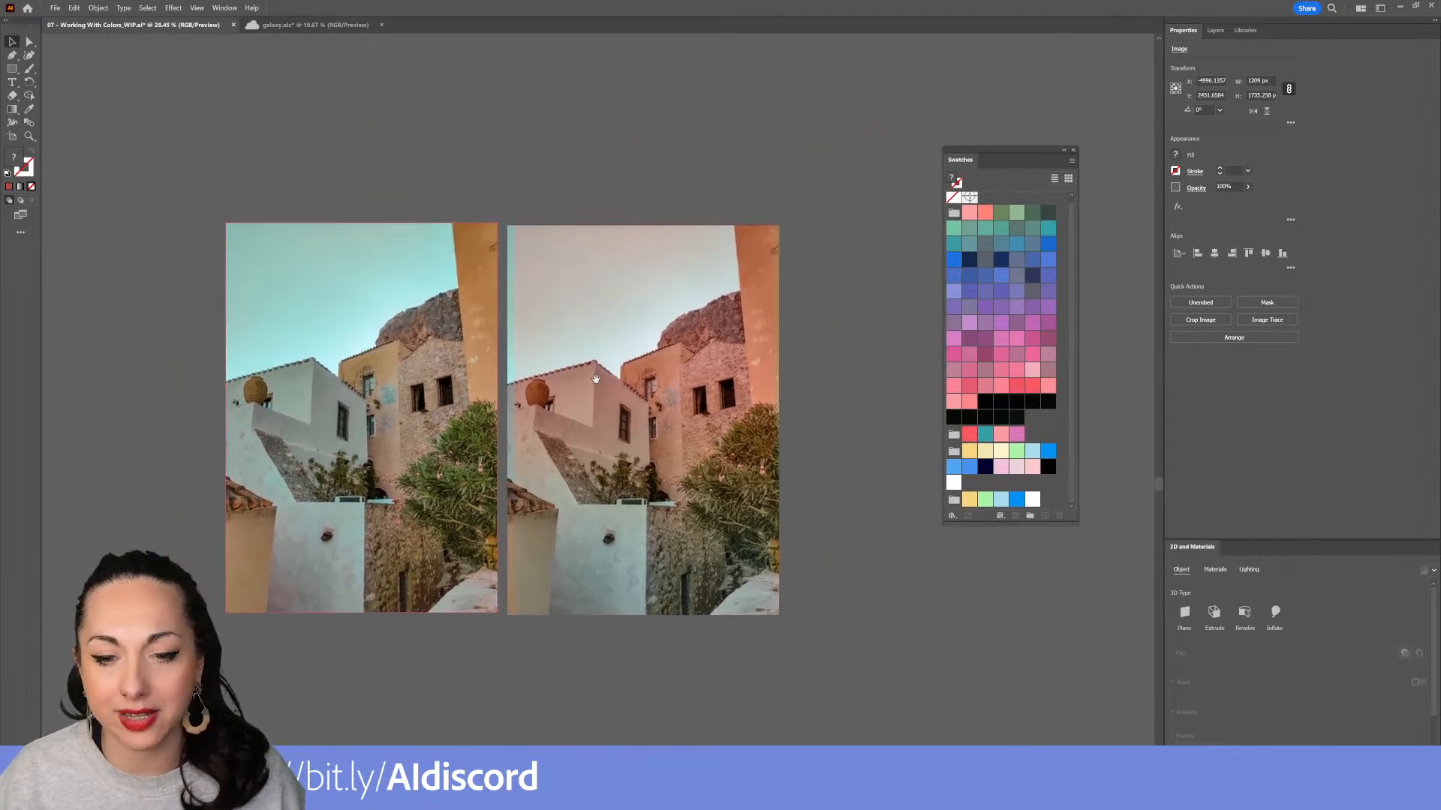
Adjust the mesh's opacity and rotate the sunset mesh 180° over the building photo
left_click(577, 346)
left_click(1247, 187)
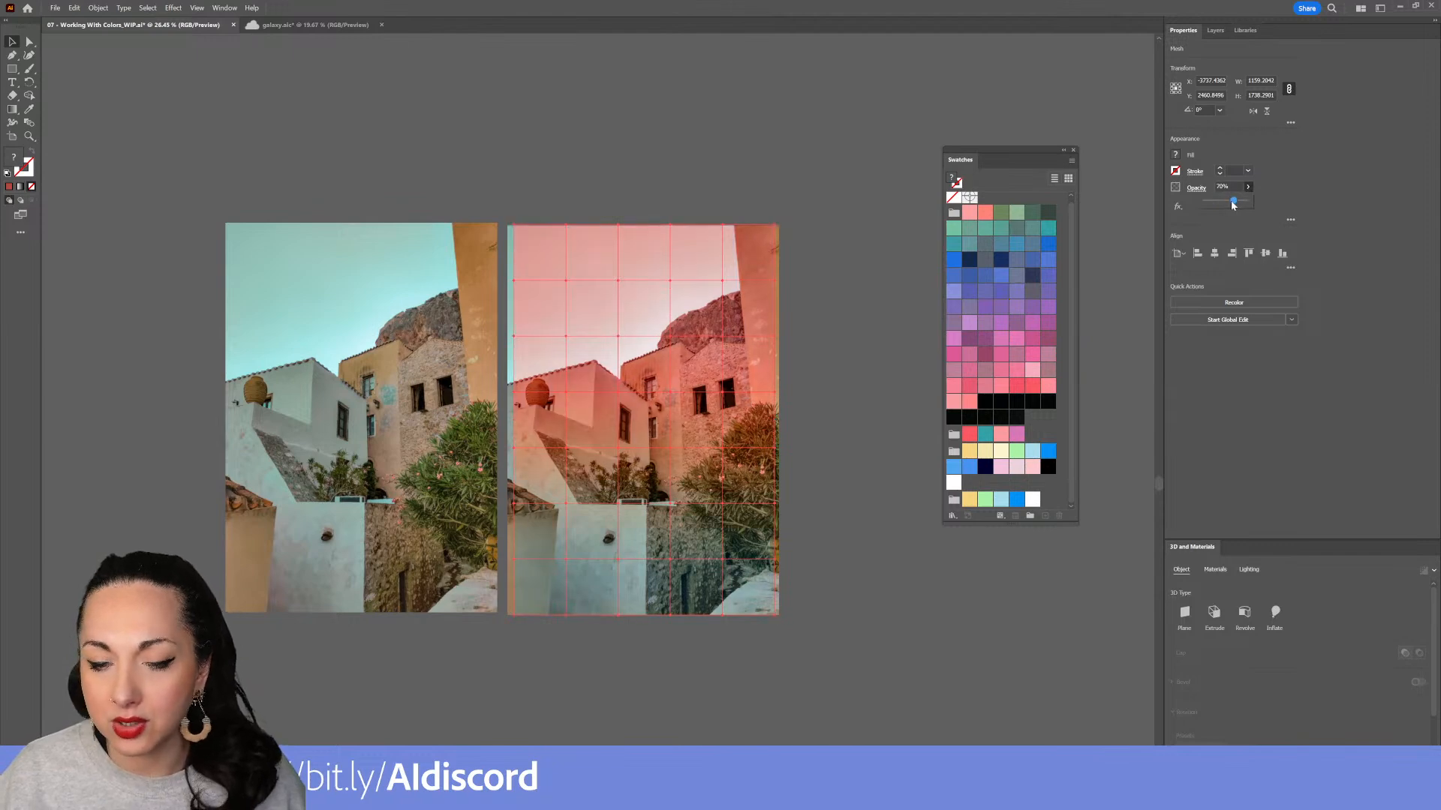
left_click(857, 322)
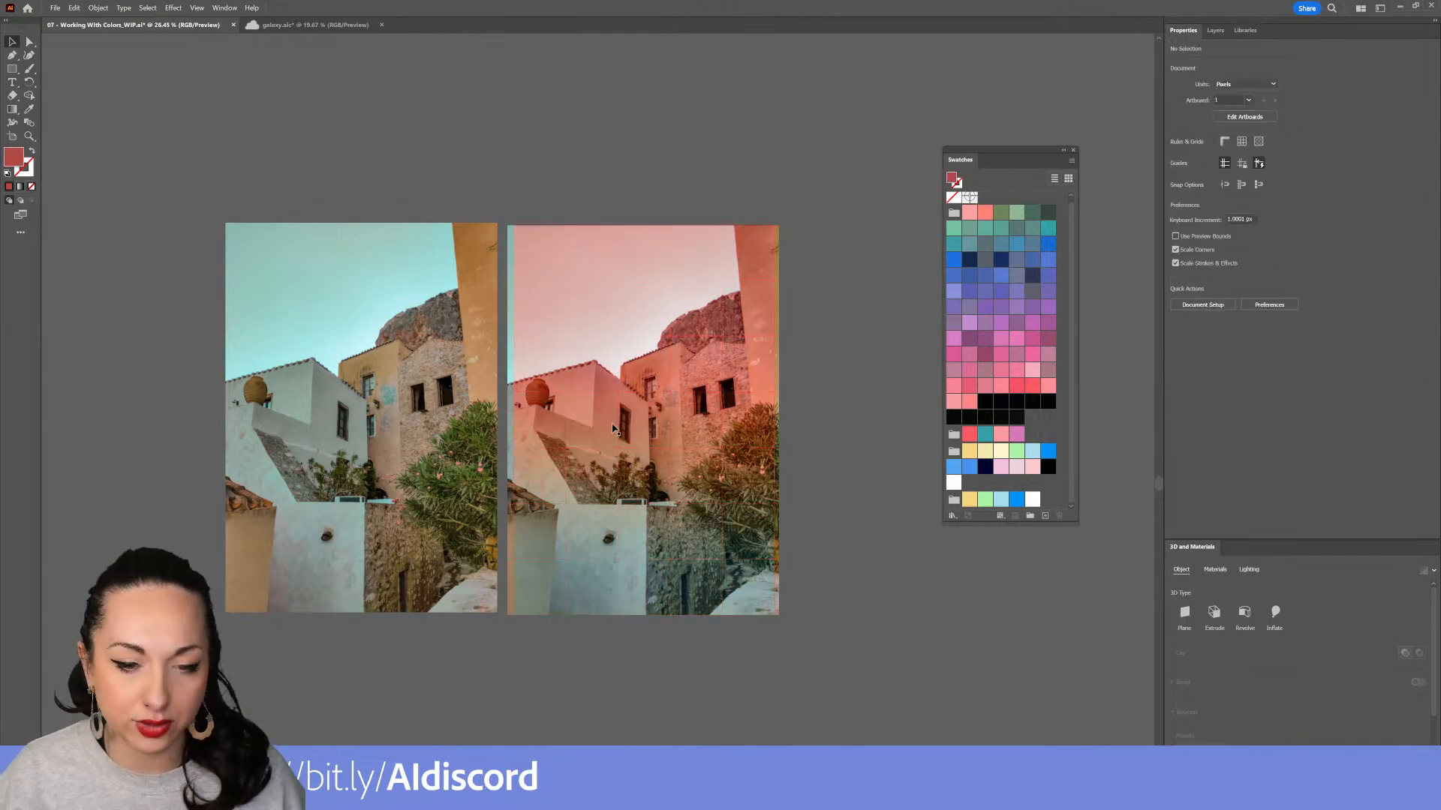
scroll(565, 406, "up", 2)
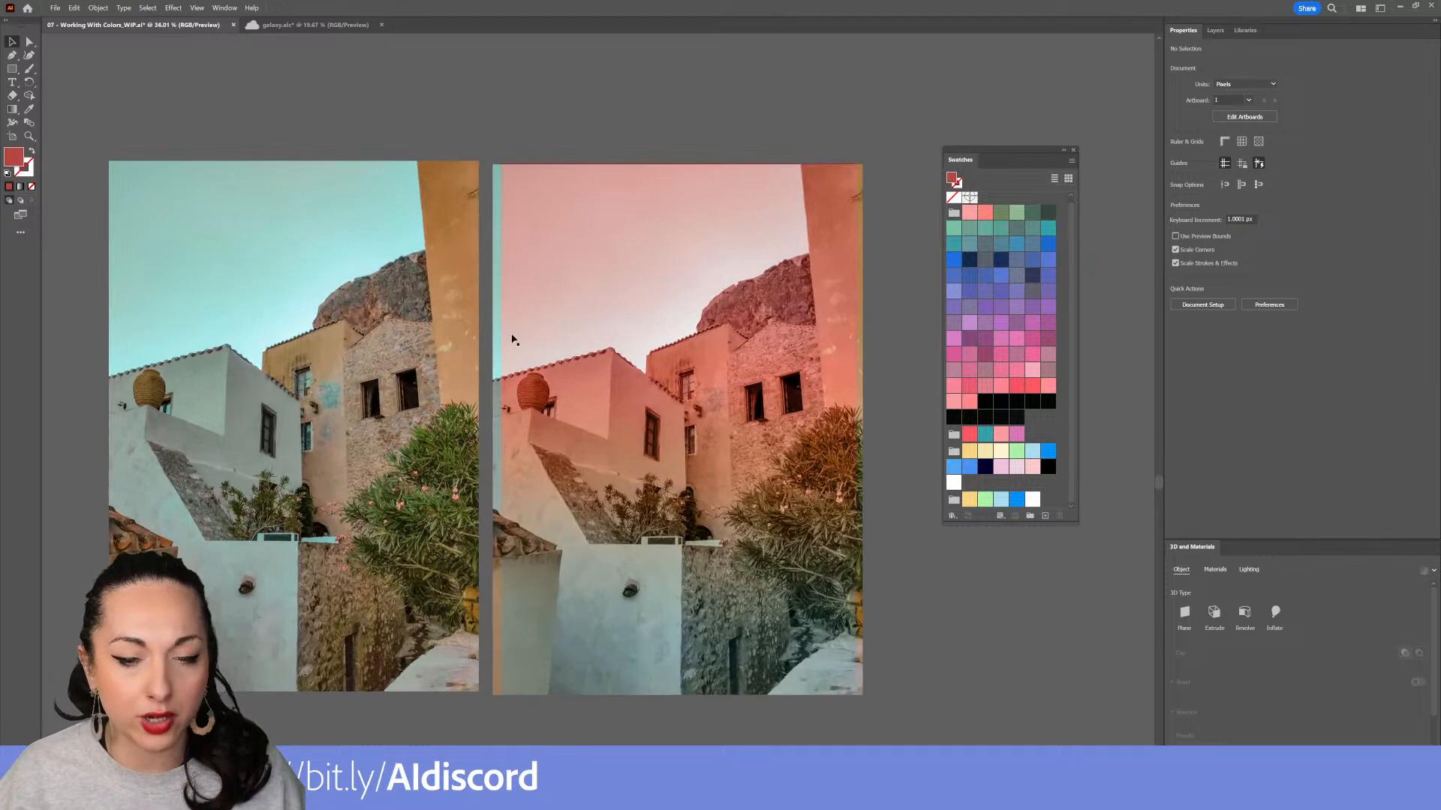
left_click(677, 323)
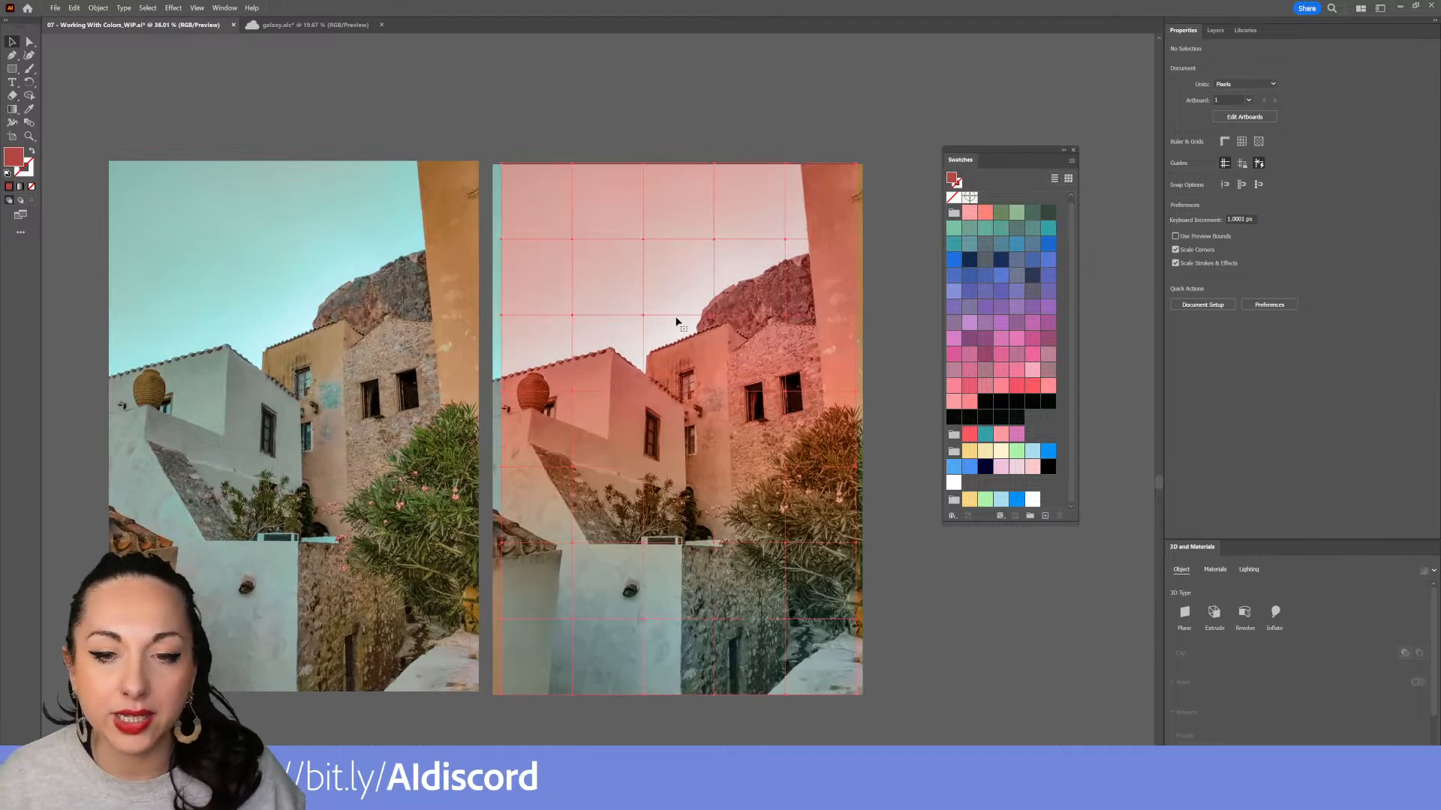
left_click_drag(860, 158, 600, 654)
left_click(976, 637)
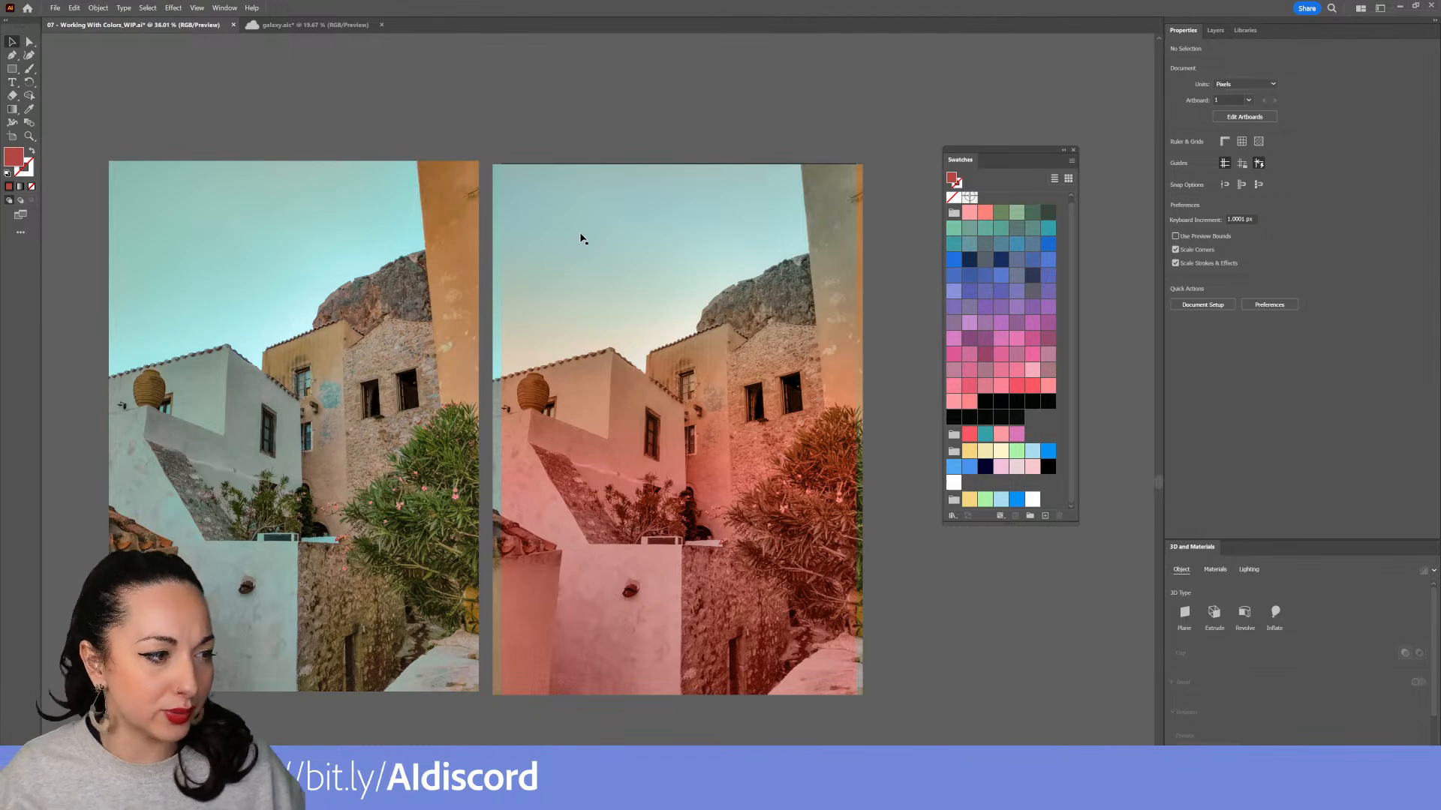
Bring the ocean sunset photo beside the building photos and align the red sunset photo over it
left_click_drag(621, 585, 566, 636)
left_click_drag(653, 586, 526, 638)
left_click_drag(592, 593, 631, 615)
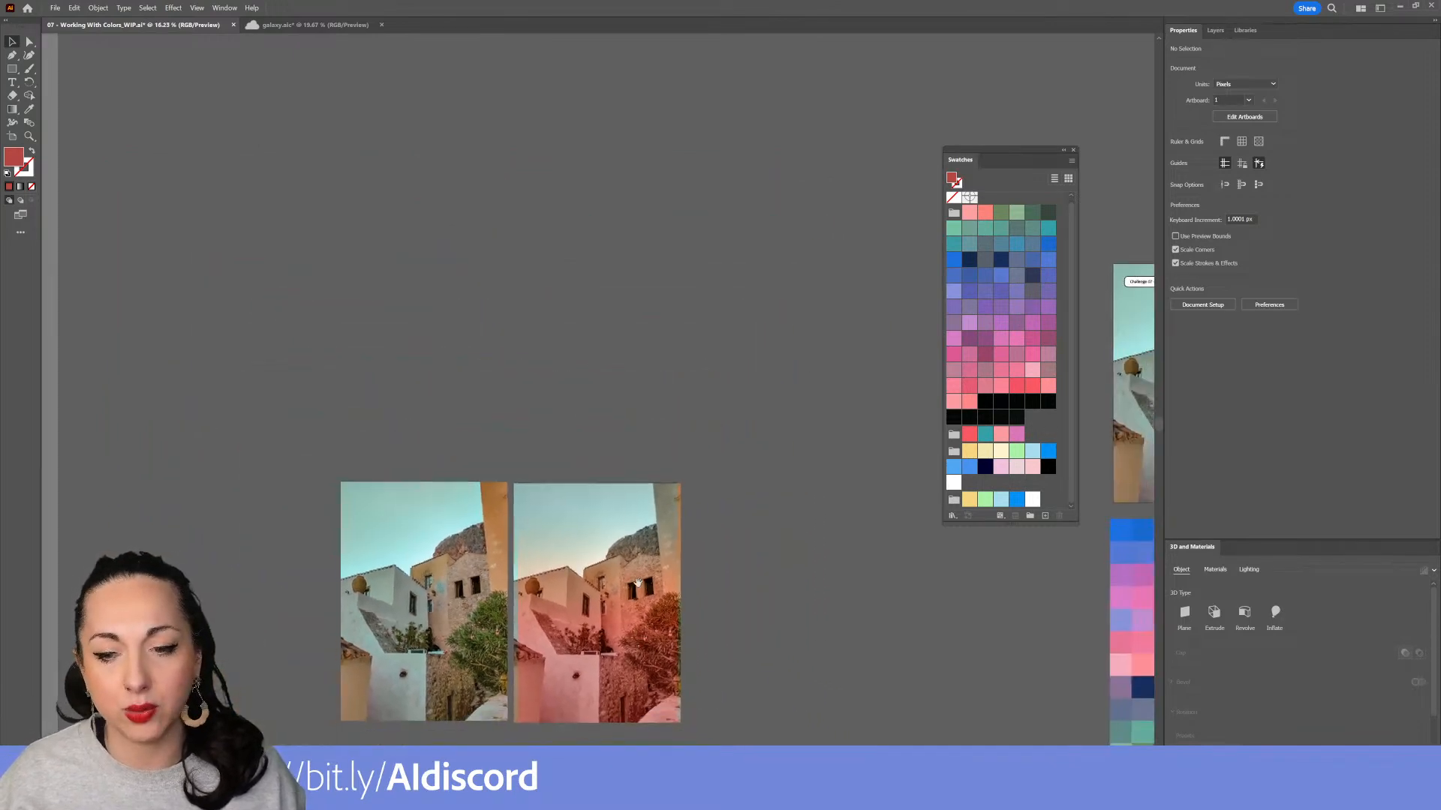
left_click_drag(680, 534, 334, 415)
left_click_drag(647, 518, 397, 485)
left_click_drag(800, 468, 721, 563)
left_click(826, 390)
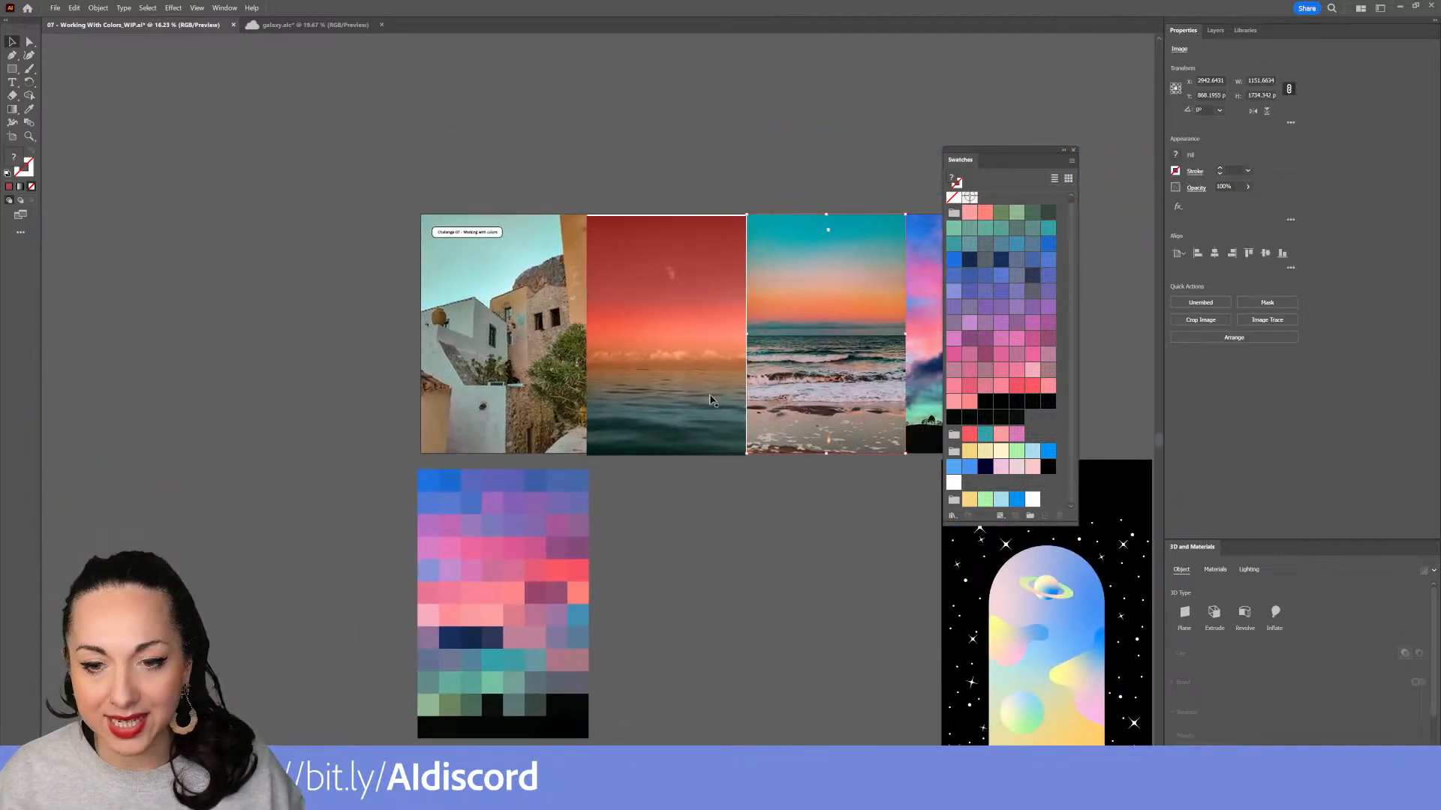
left_click_drag(695, 412, 95, 438)
left_click_drag(855, 399, 236, 535)
left_click_drag(292, 513, 678, 511)
left_click_drag(577, 288, 748, 310)
left_click_drag(620, 439, 610, 379)
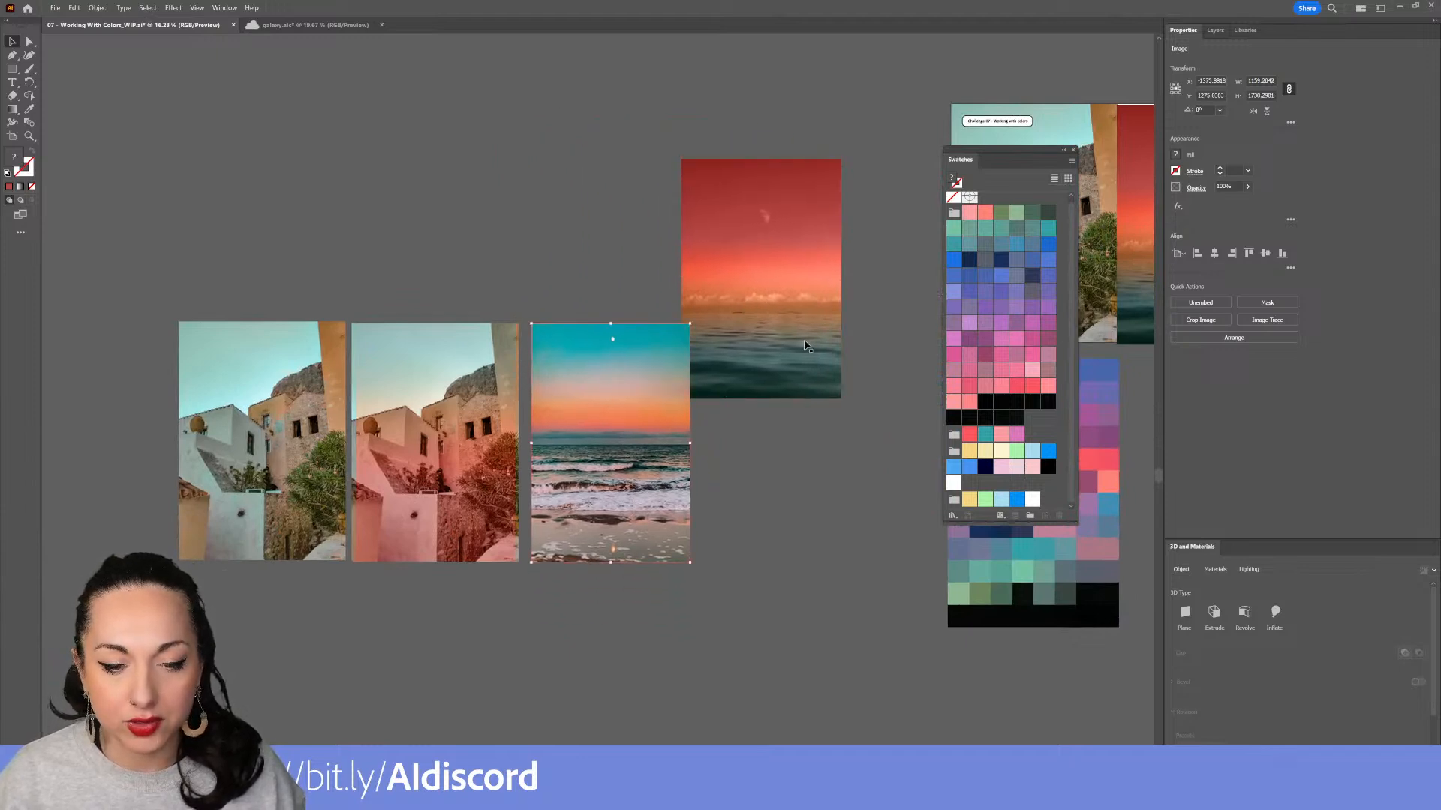
left_click_drag(840, 335, 713, 467)
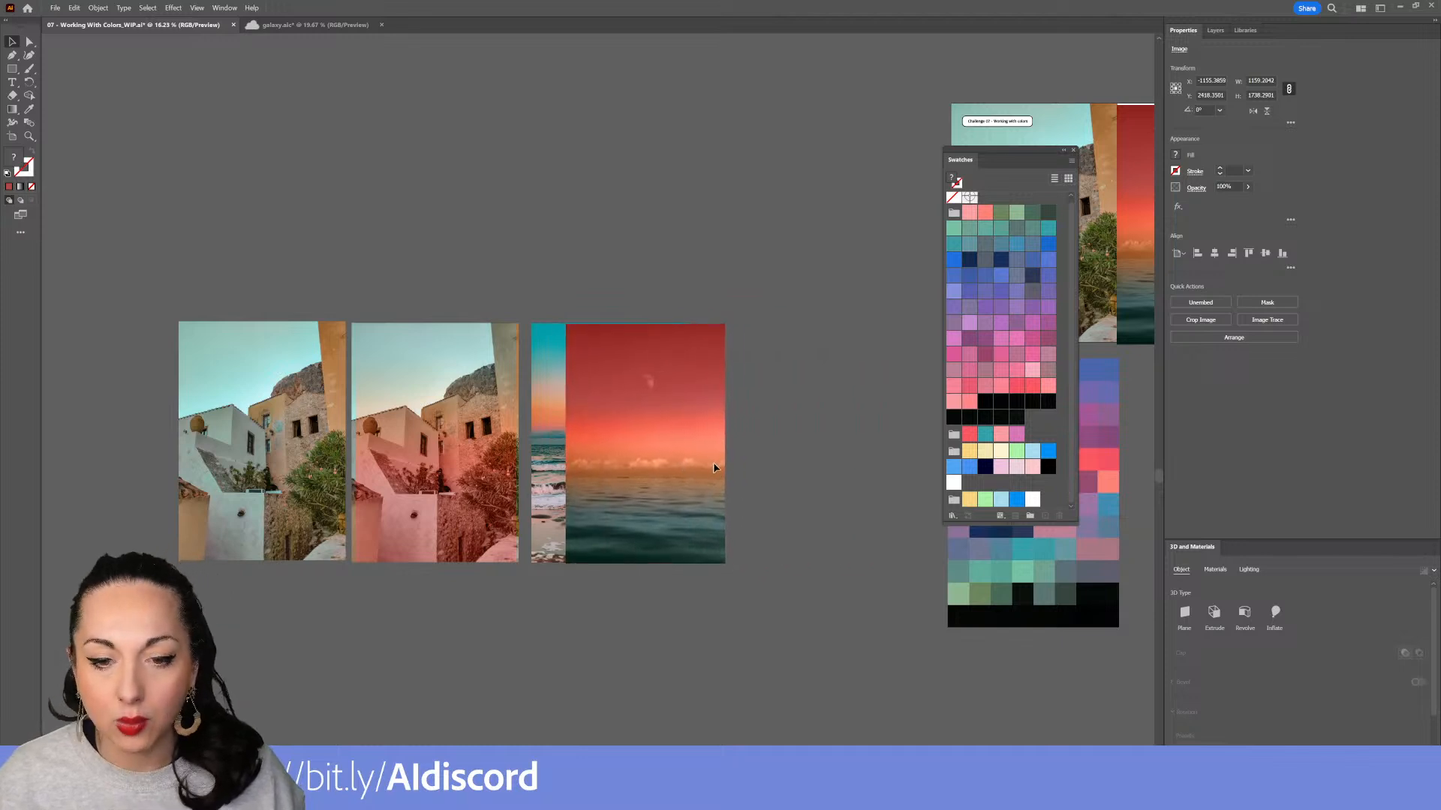
left_click_drag(619, 429, 588, 427)
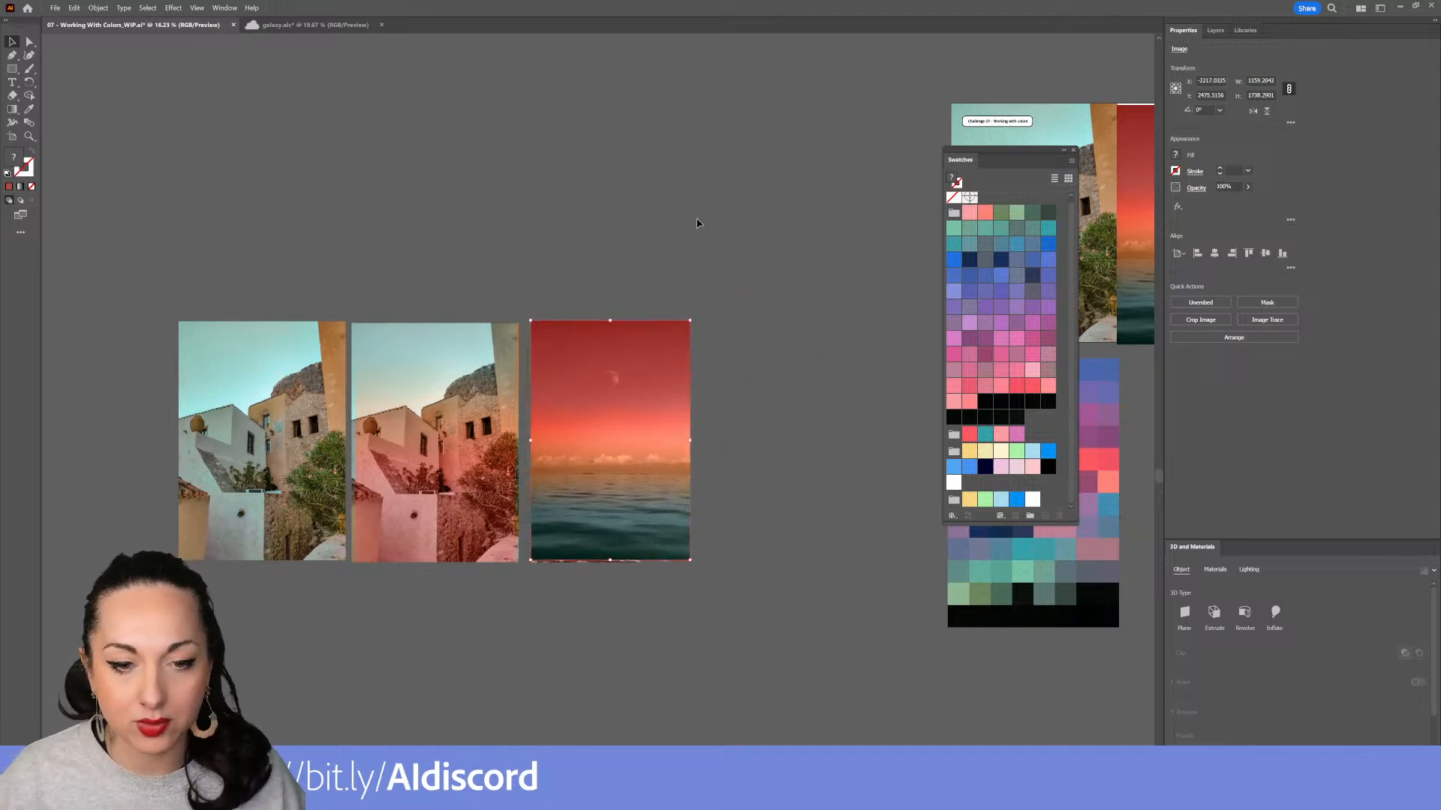
Create a gradient mesh from the red sunset photo with the same row and column settings
left_click(98, 7)
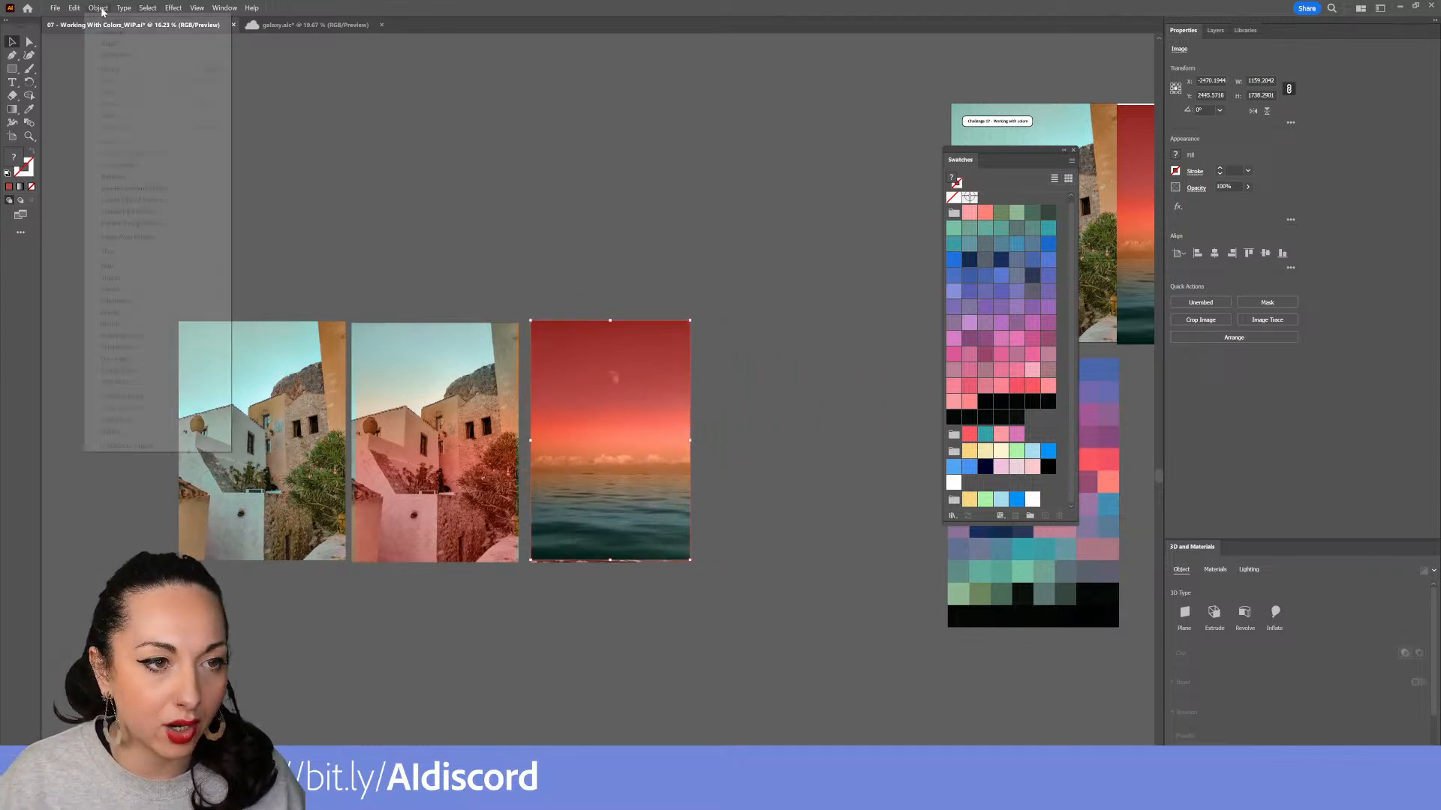
left_click(171, 189)
left_click(627, 391)
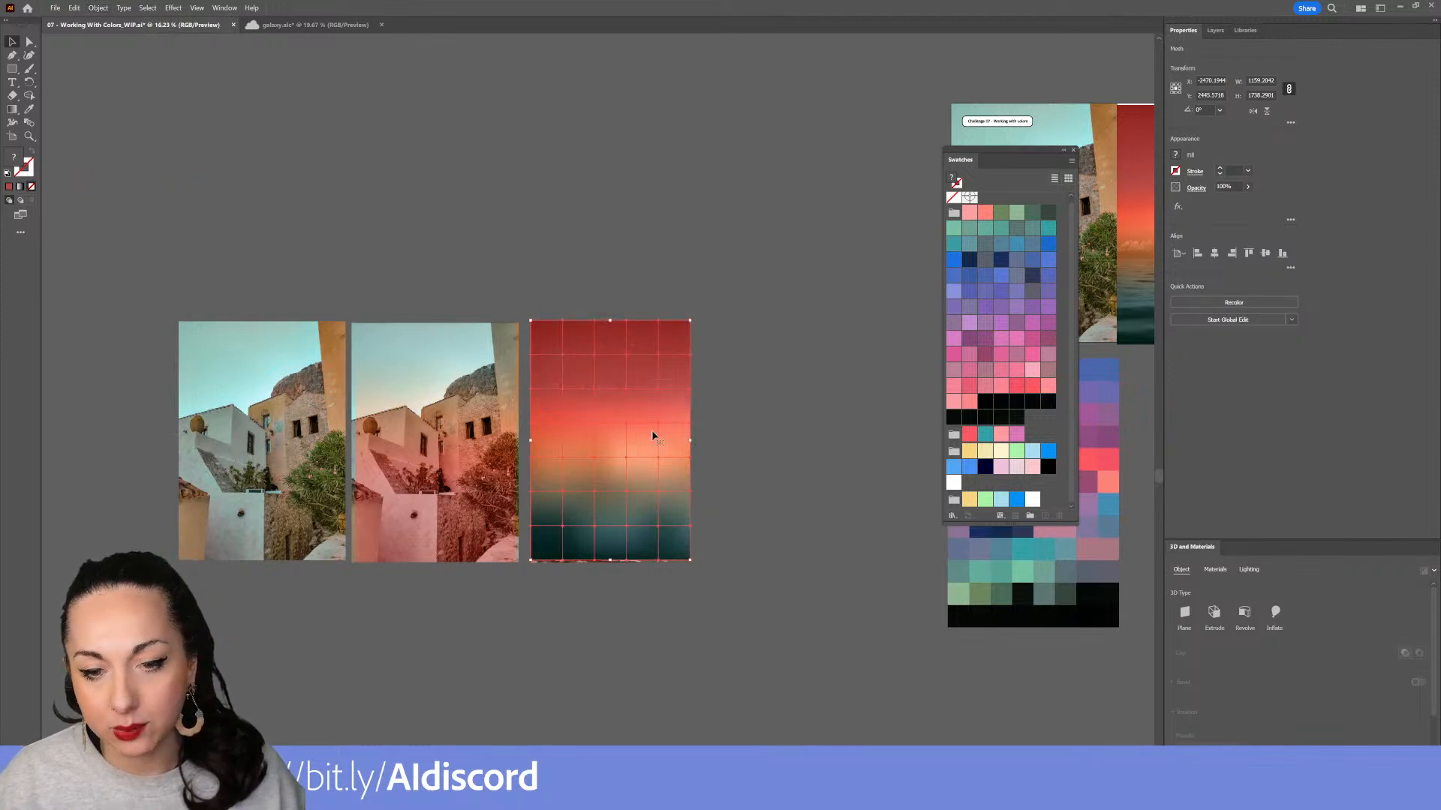
Try the Hard Light, Screen, Darken, Color Burn, Lighten and Overlay blending modes on the sunset mesh
left_click_drag(622, 435, 712, 465)
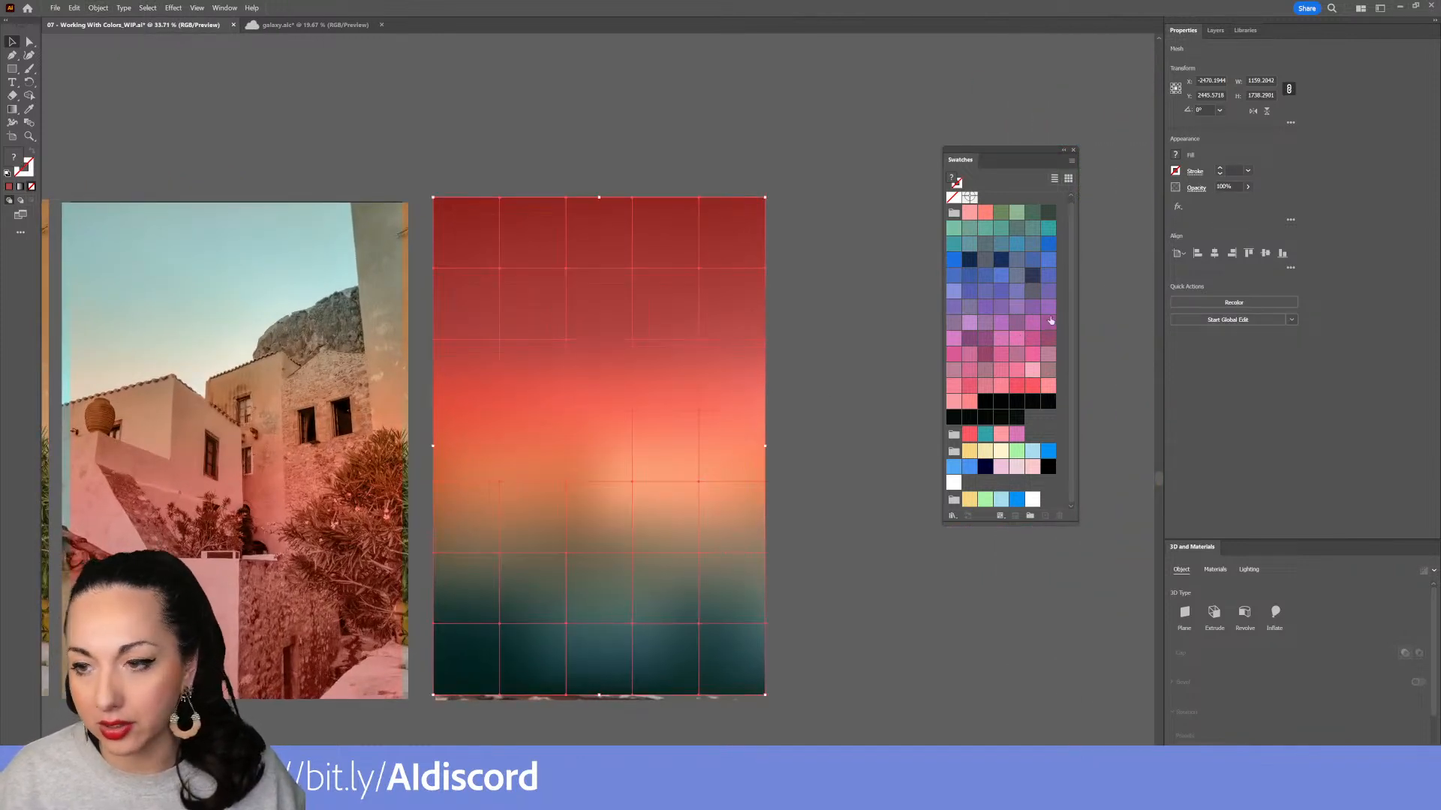
left_click(1196, 187)
left_click(1107, 208)
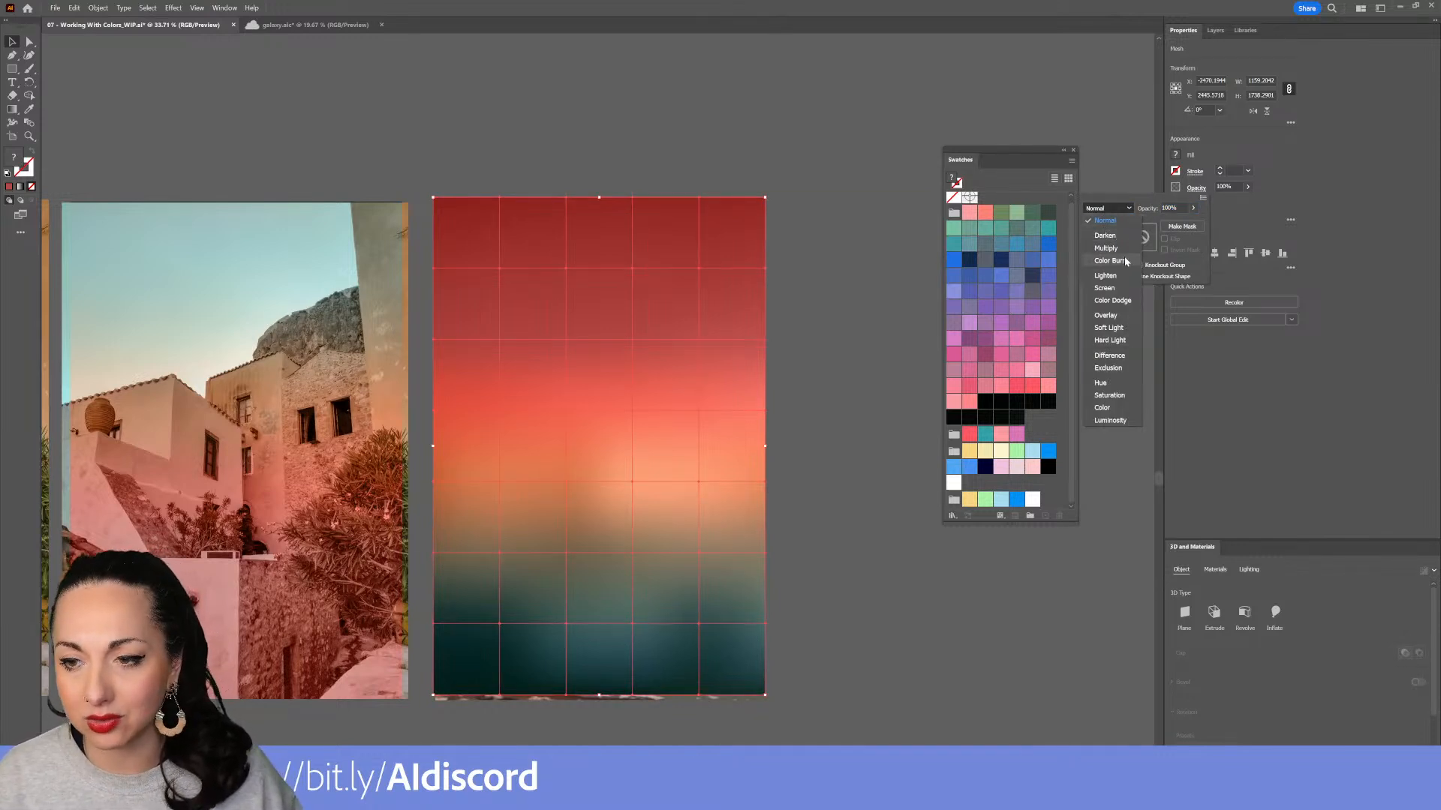
left_click(1123, 339)
left_click(1103, 208)
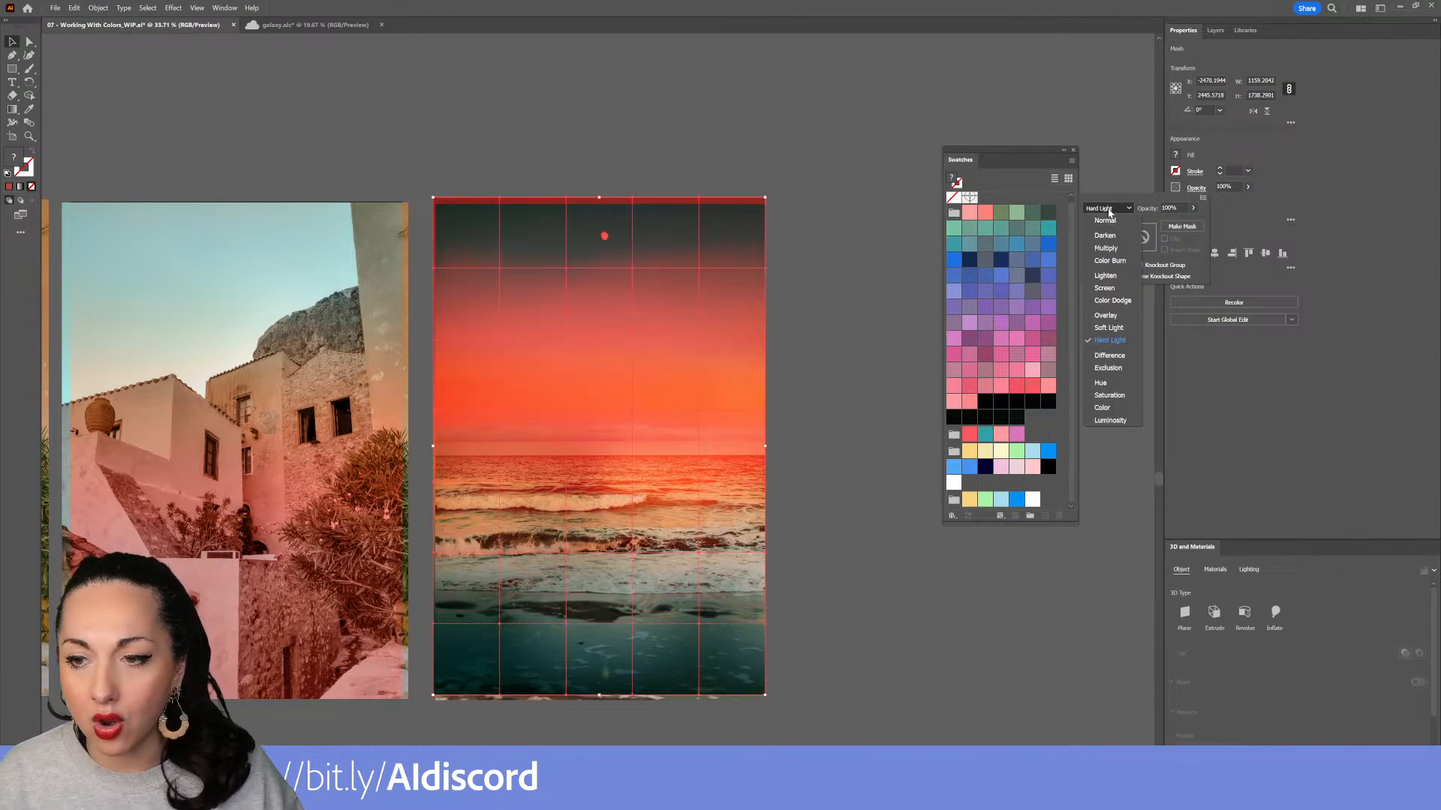
left_click(1104, 288)
left_click(1099, 211)
left_click(1105, 235)
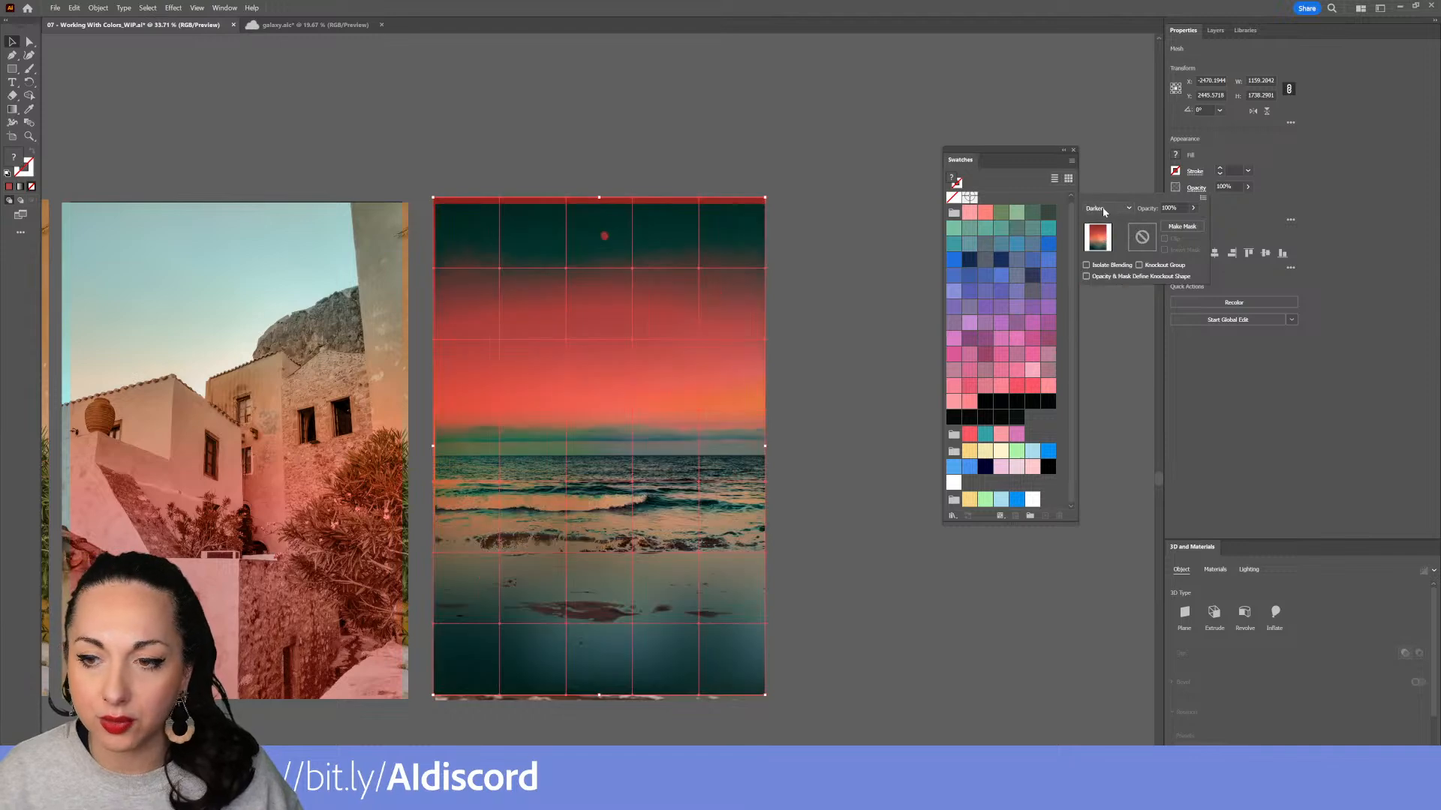
left_click(1102, 210)
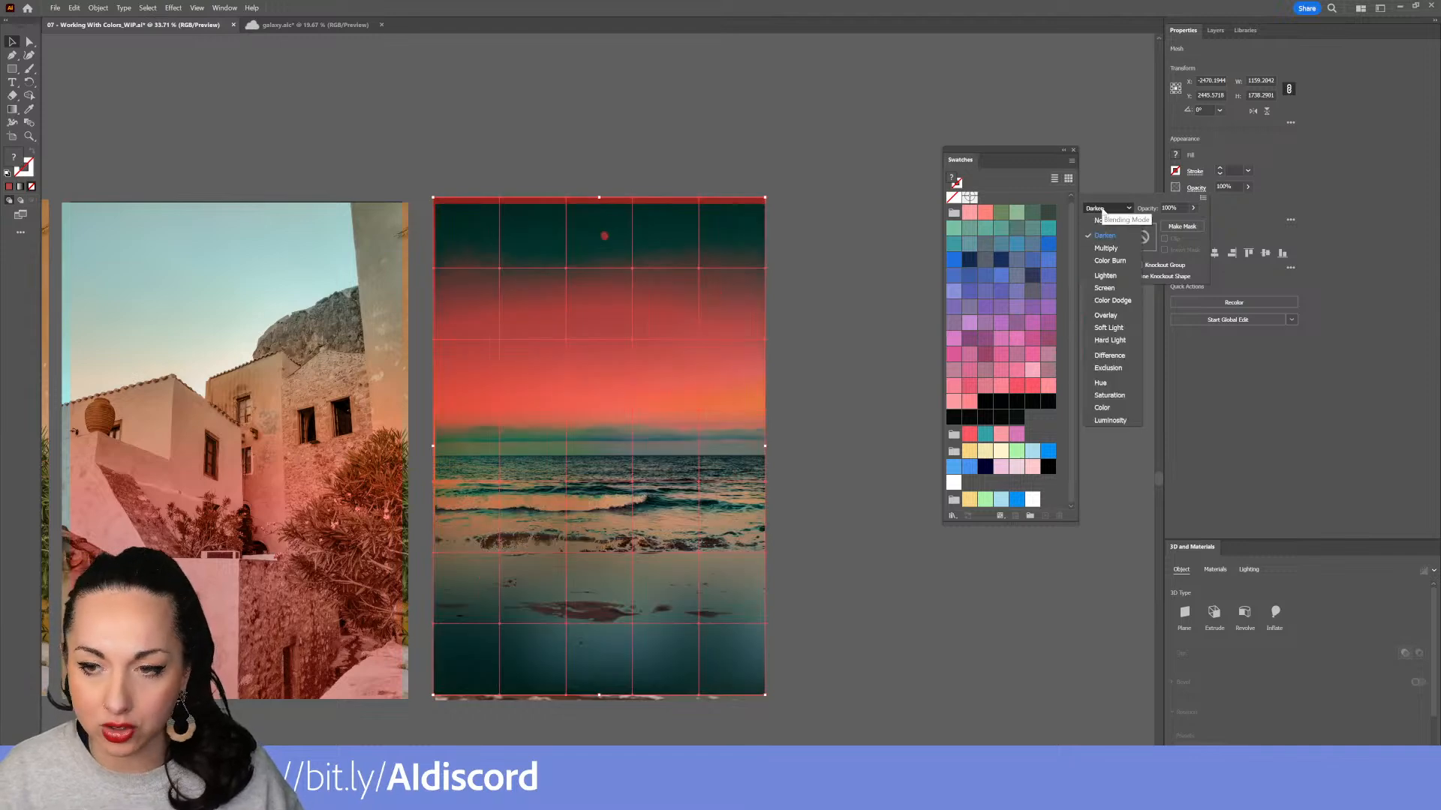
left_click(1111, 261)
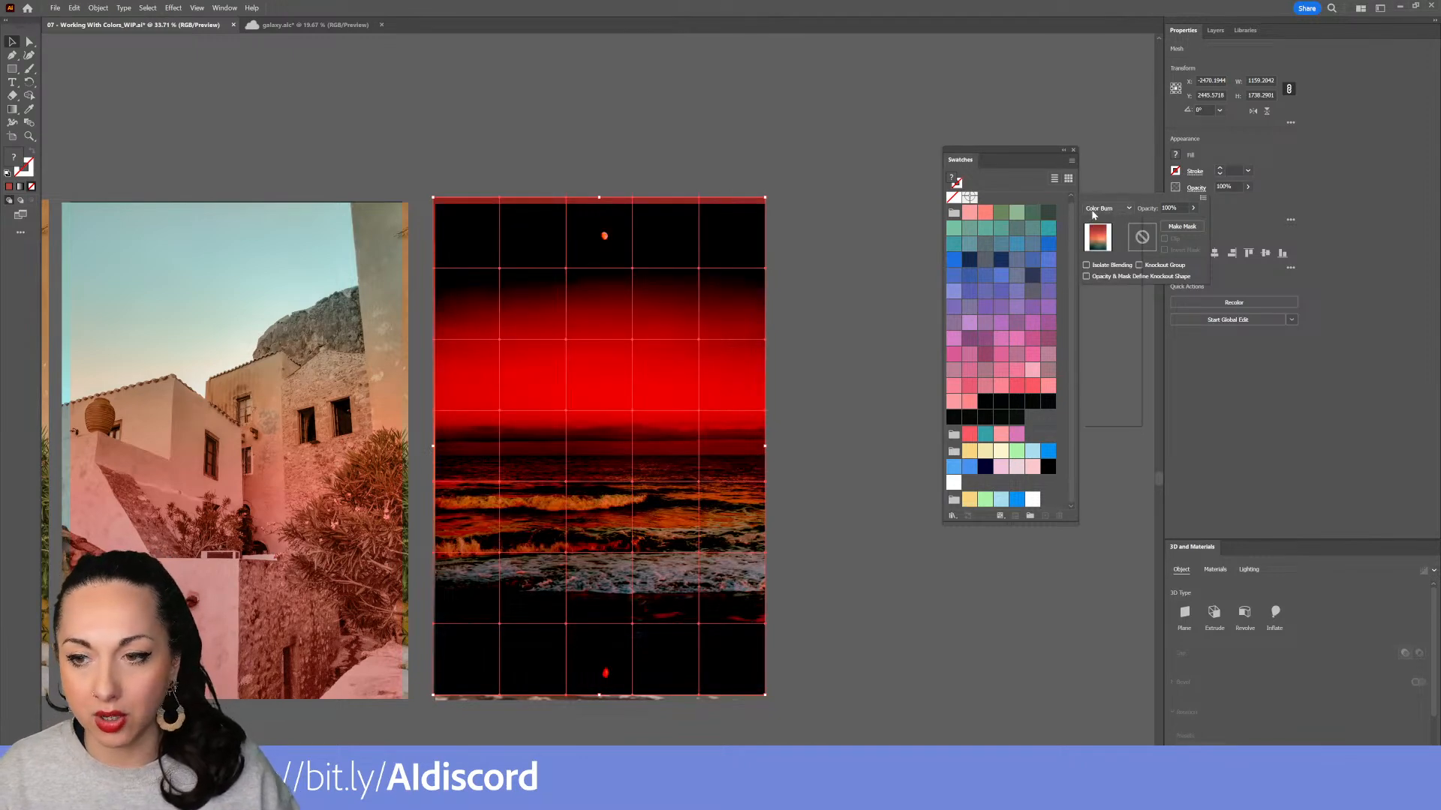
left_click(1113, 276)
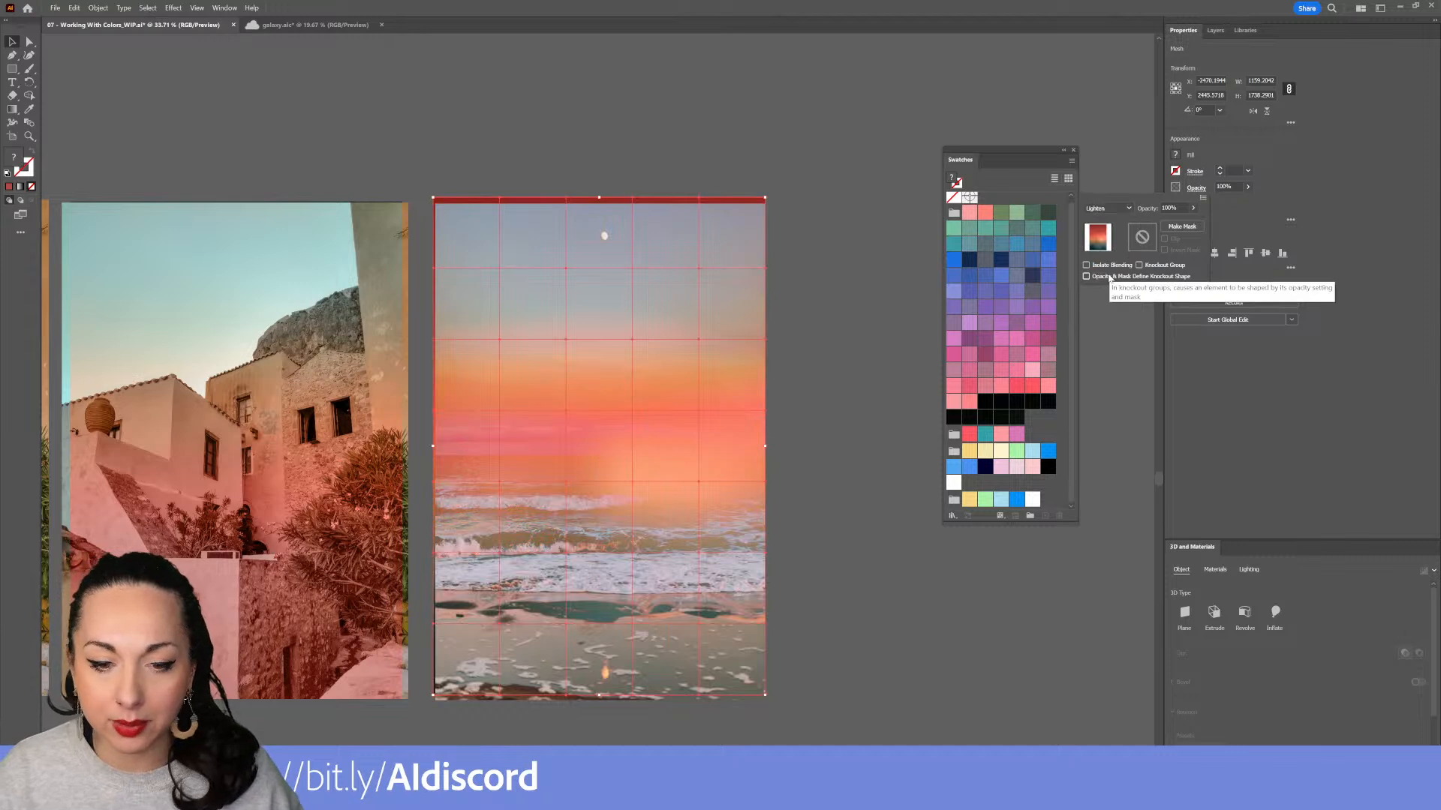
left_click(1103, 209)
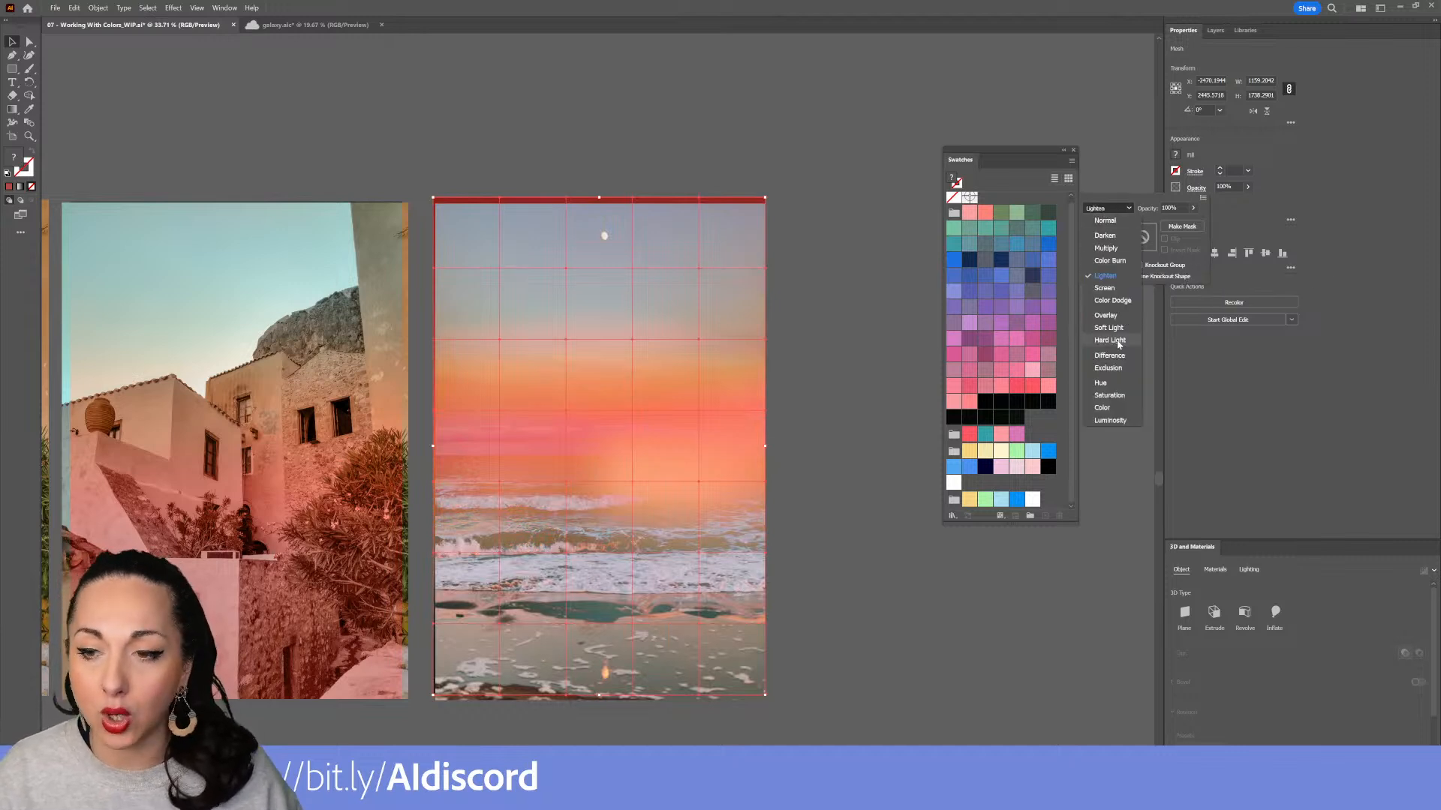
left_click(1106, 315)
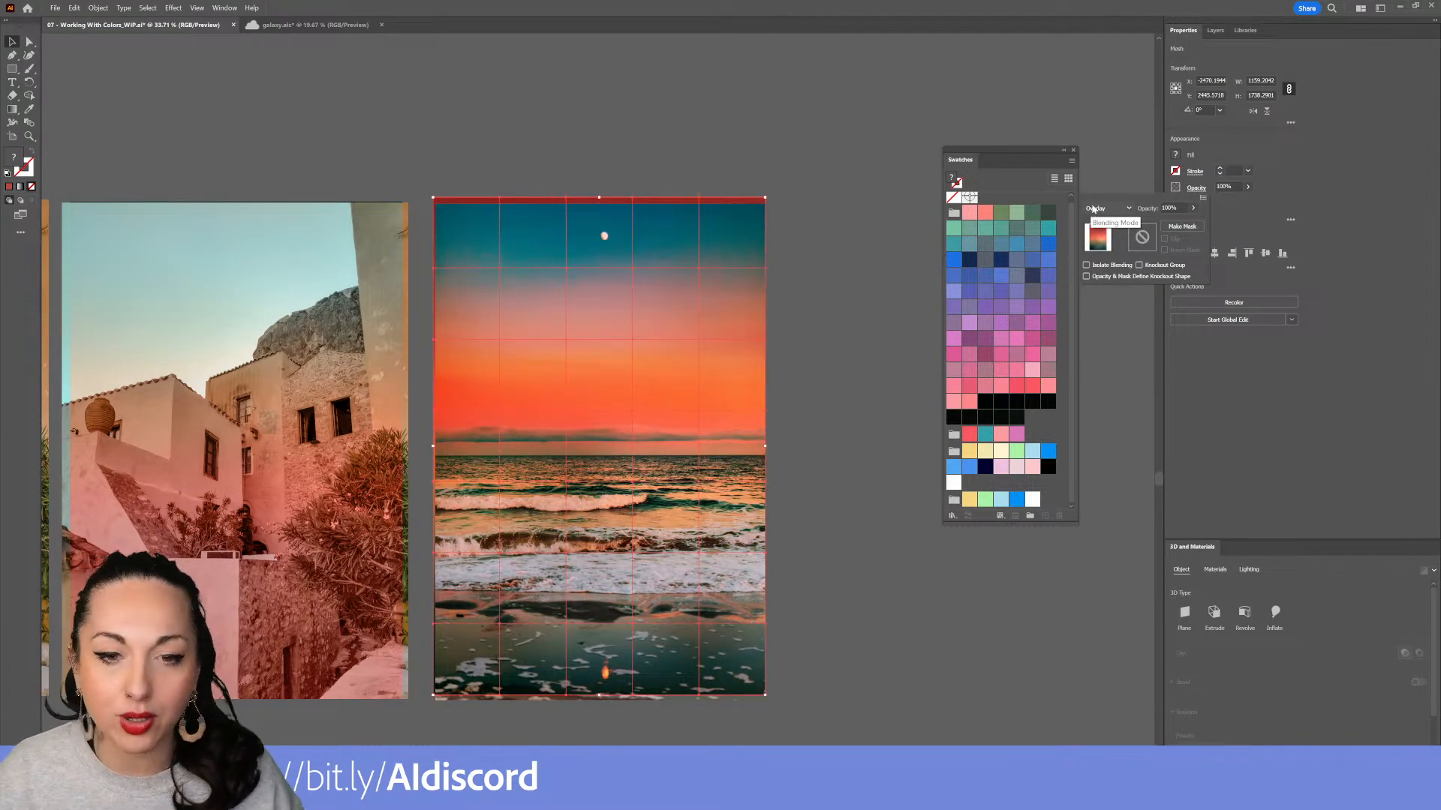
Nudge the sunset mesh into place over the ocean photo and set its opacity to 40%
left_click(638, 392)
left_click(800, 407)
left_click_drag(691, 423, 691, 388)
left_click(790, 380)
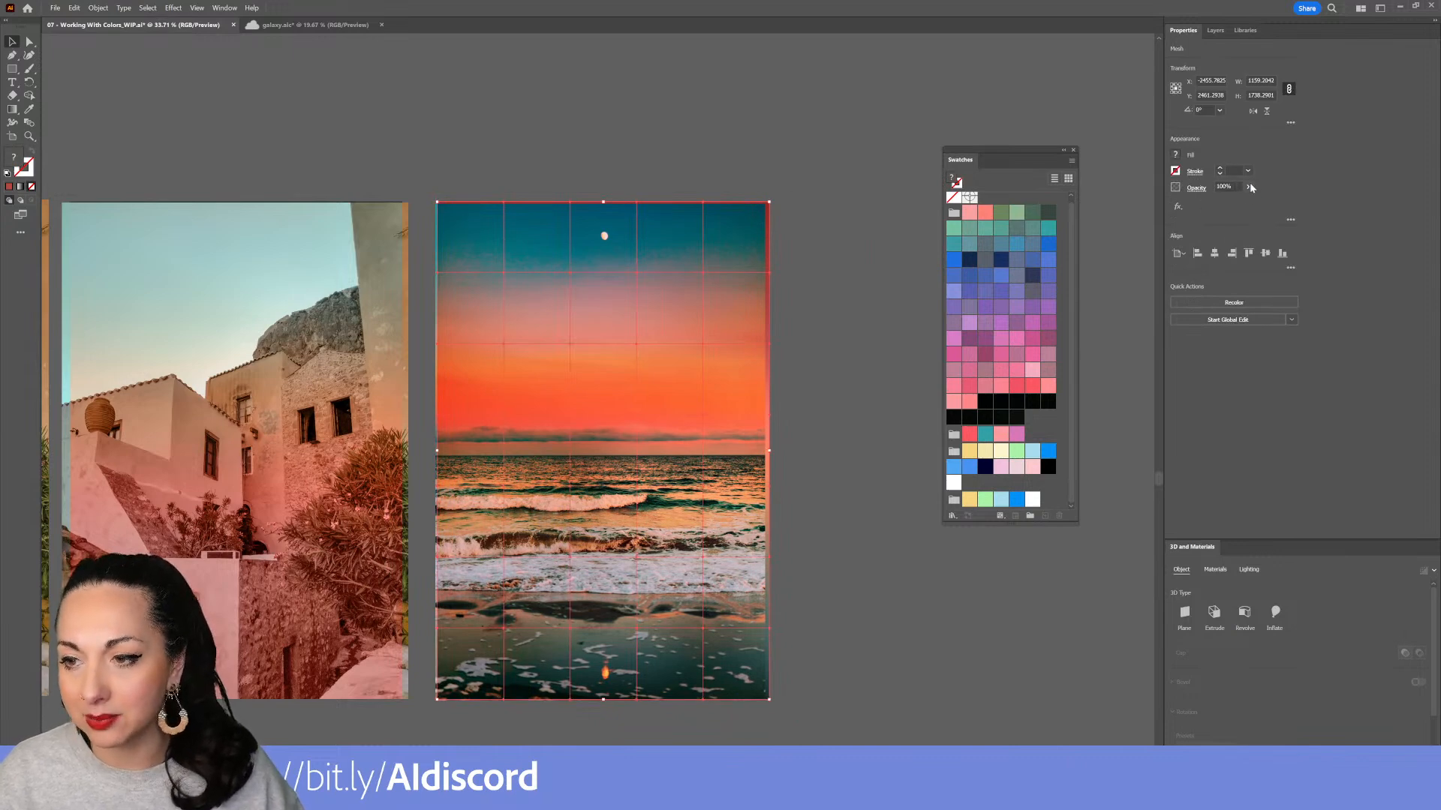
left_click_drag(1236, 202, 1222, 202)
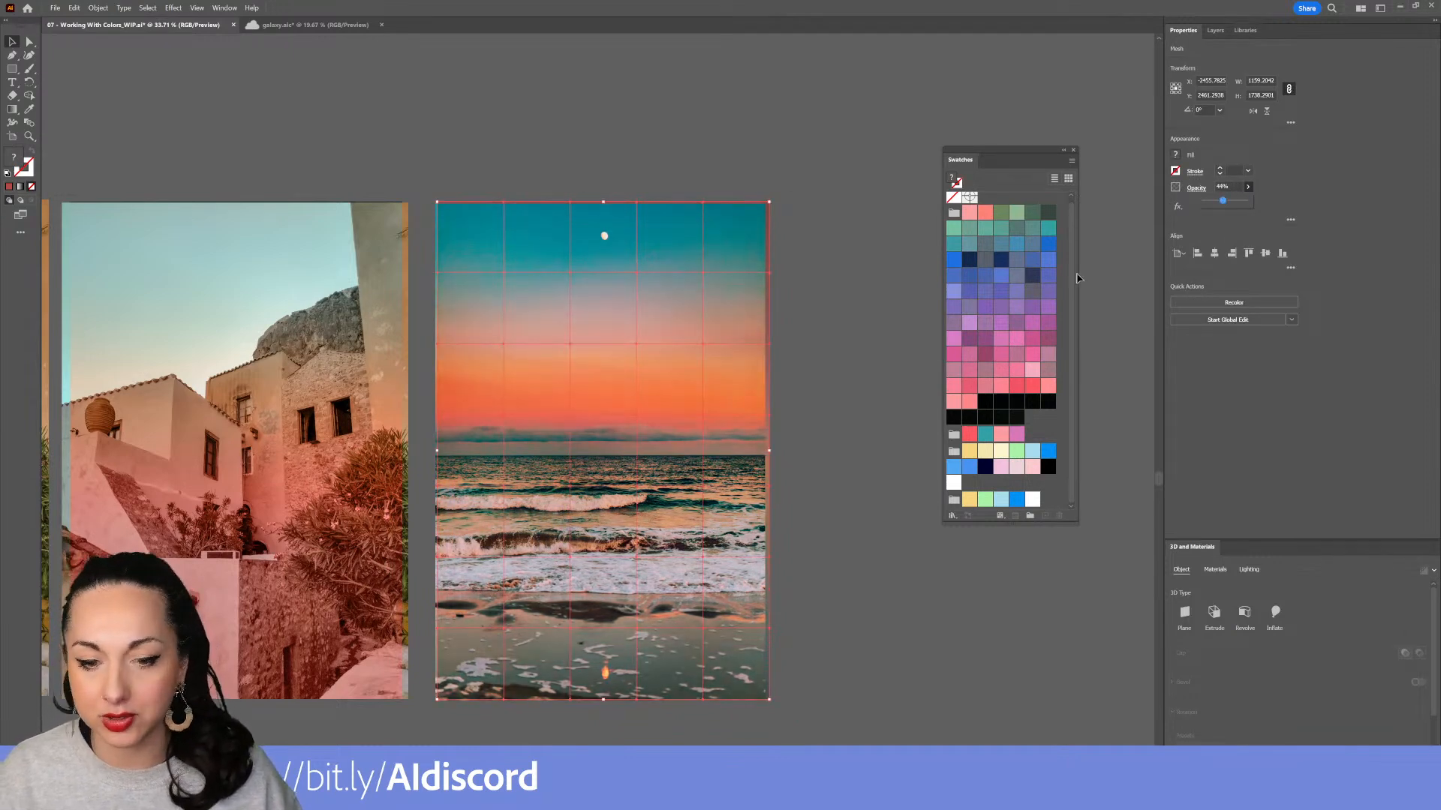
Set the sunset mesh's blending mode to Color
left_click(1199, 189)
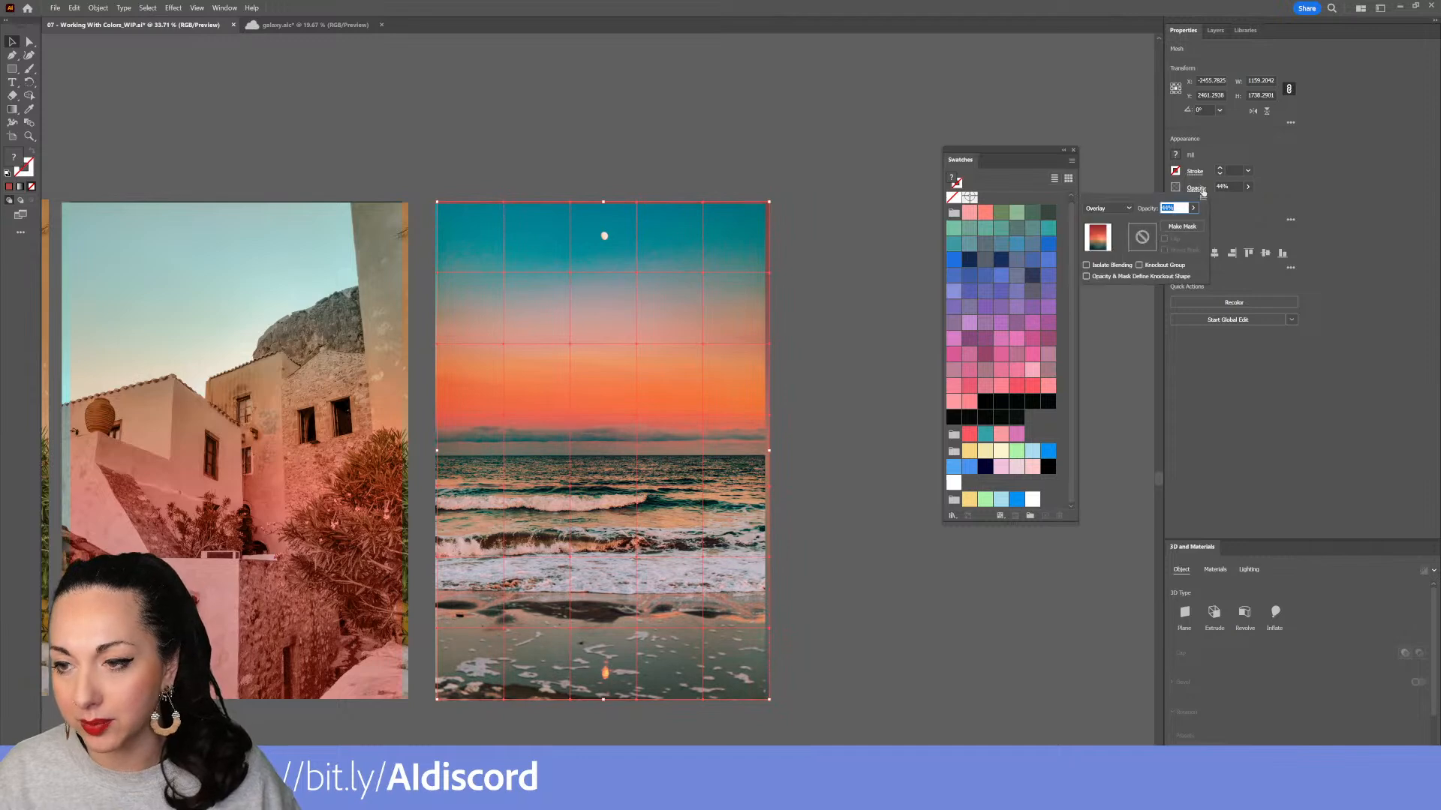
left_click(1105, 208)
left_click(1110, 406)
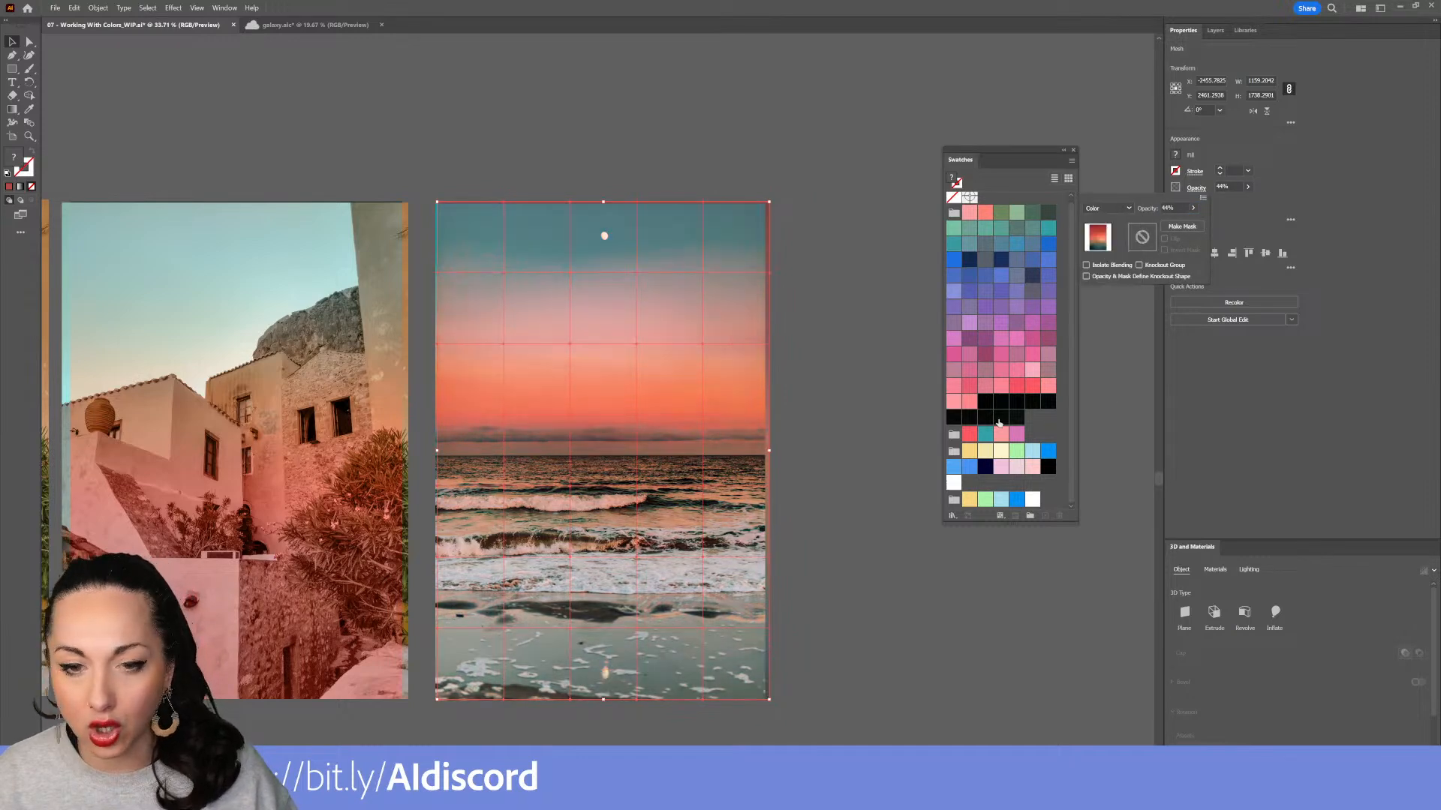
left_click(870, 468)
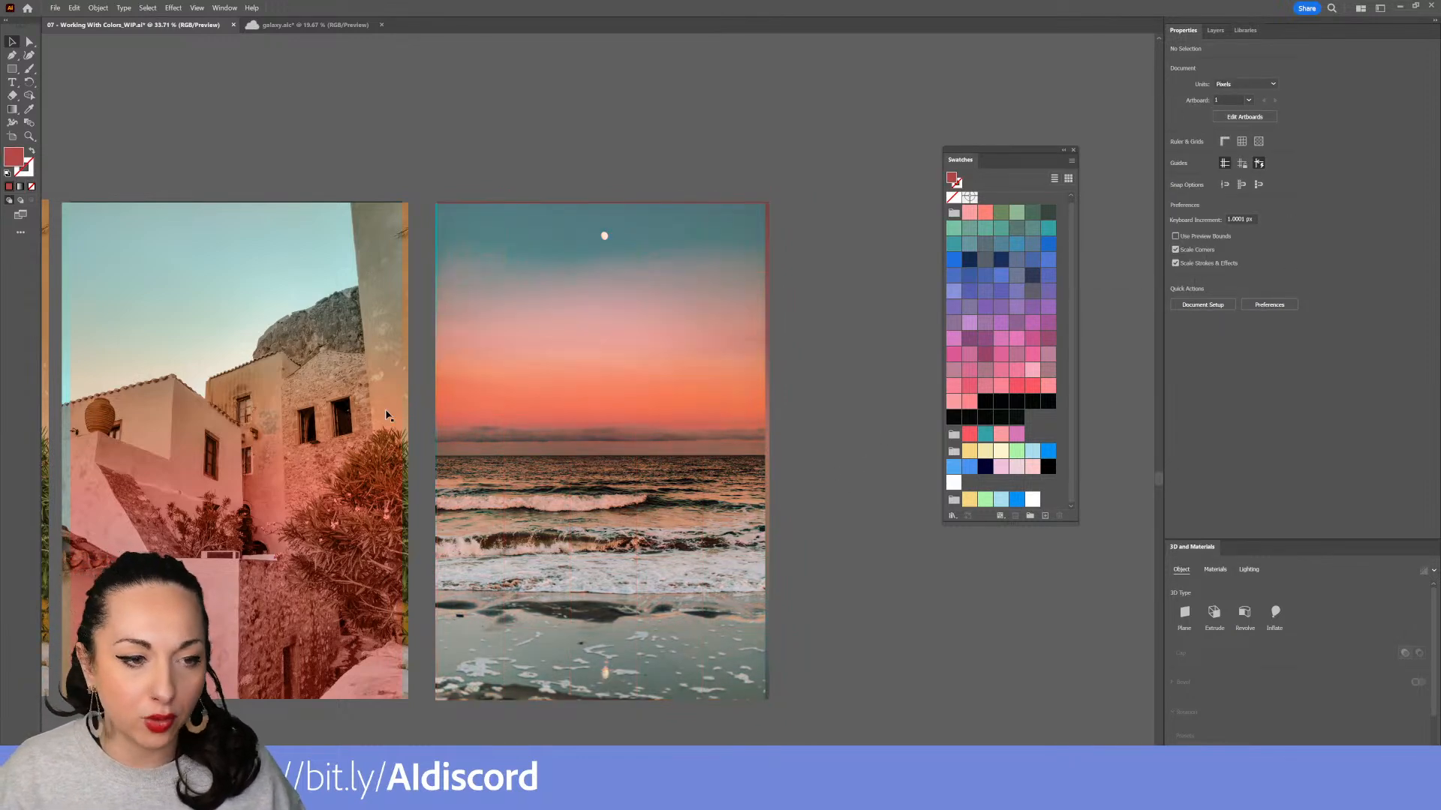
scroll(338, 401, "left", 5)
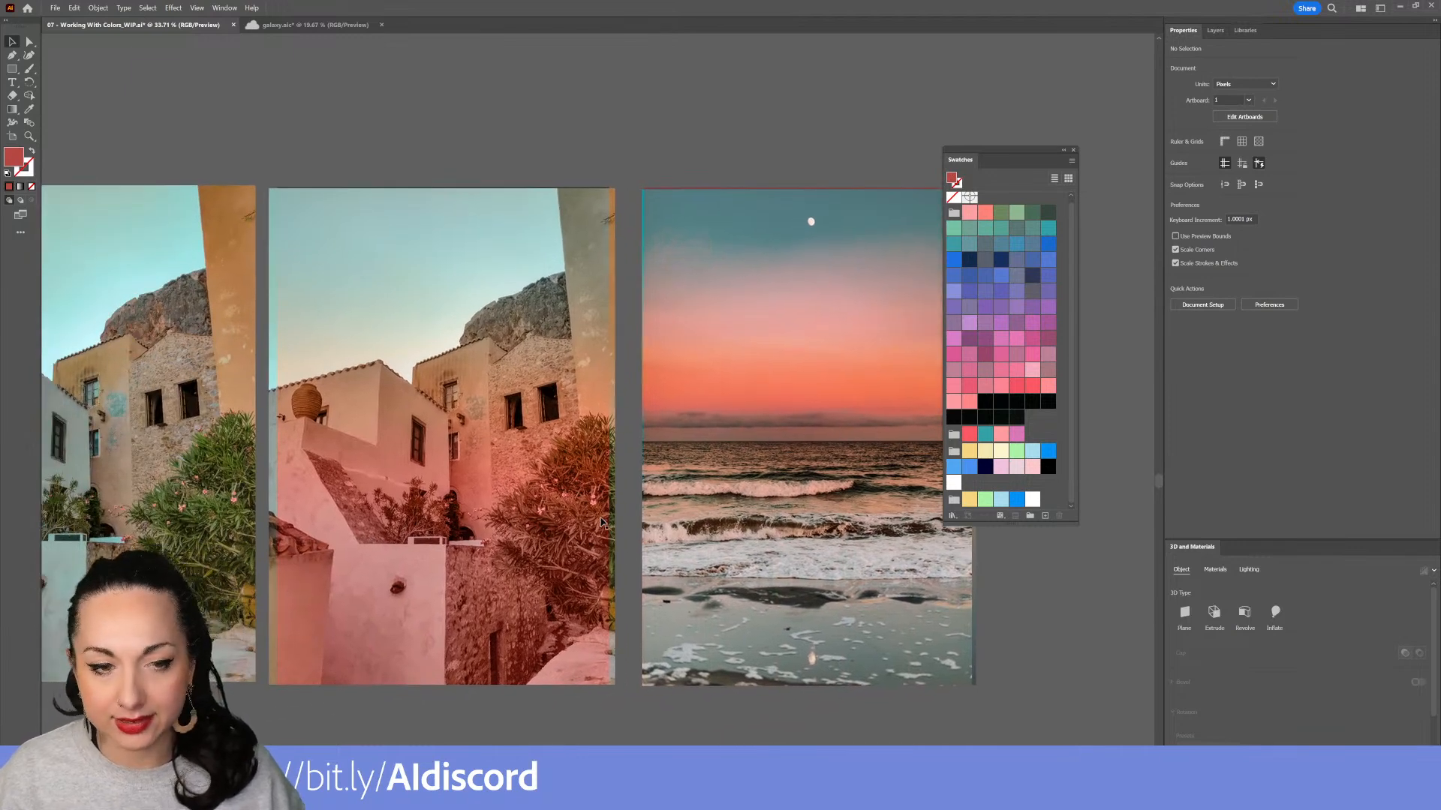
Draw a rectangle covering the middle building photo with the Rectangle tool
scroll(494, 395, "up", 2)
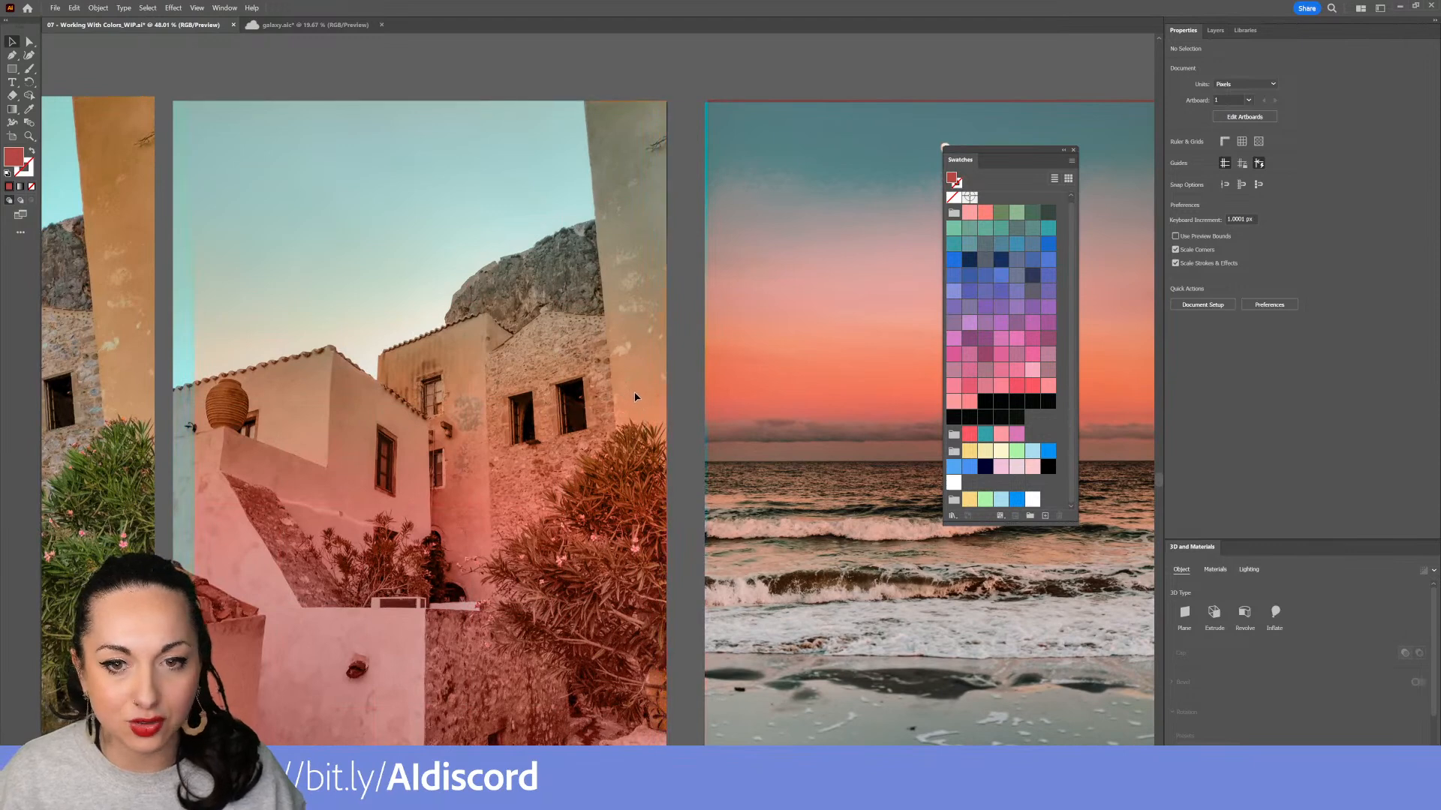
left_click(630, 395)
left_click_drag(630, 395, 692, 281)
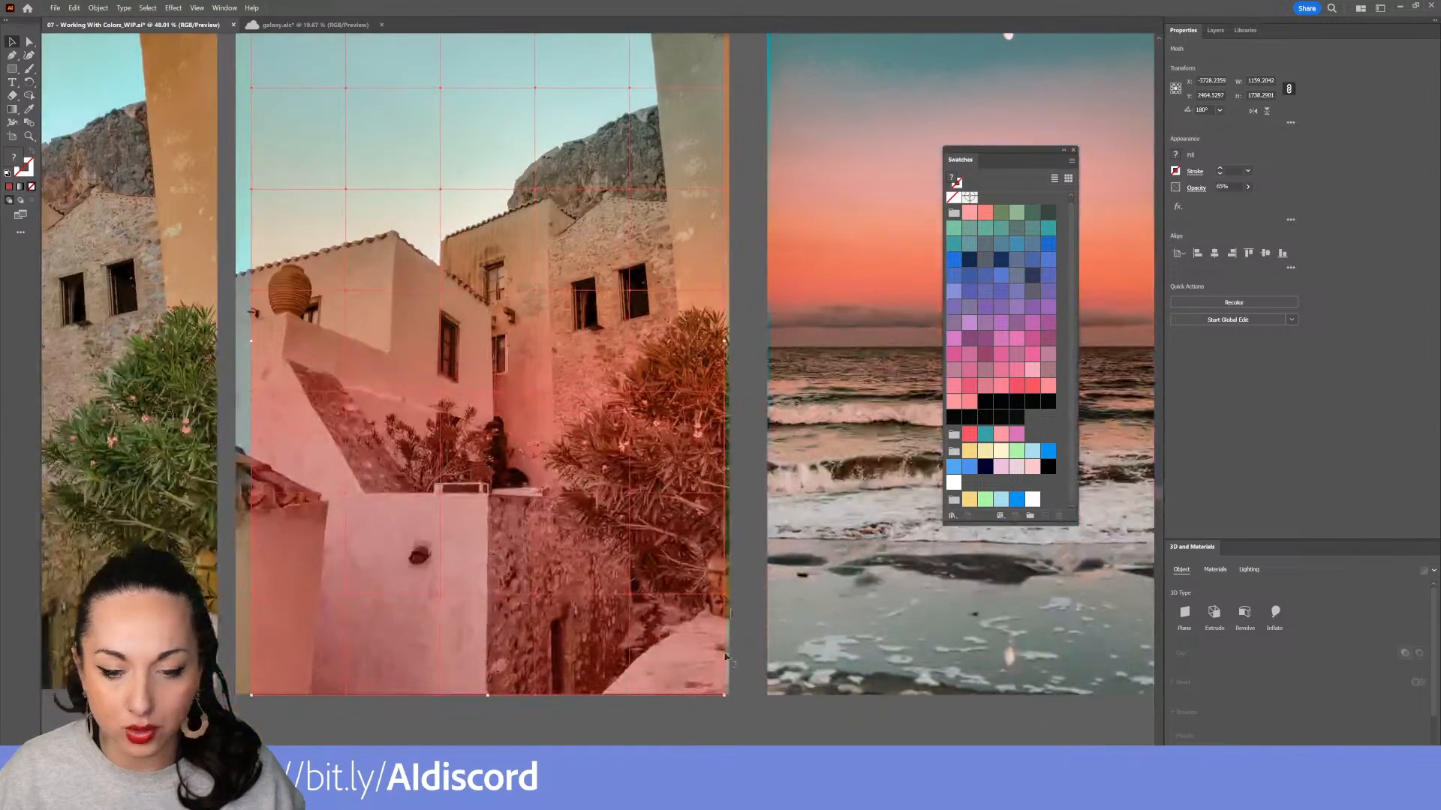
left_click(675, 741)
key("m")
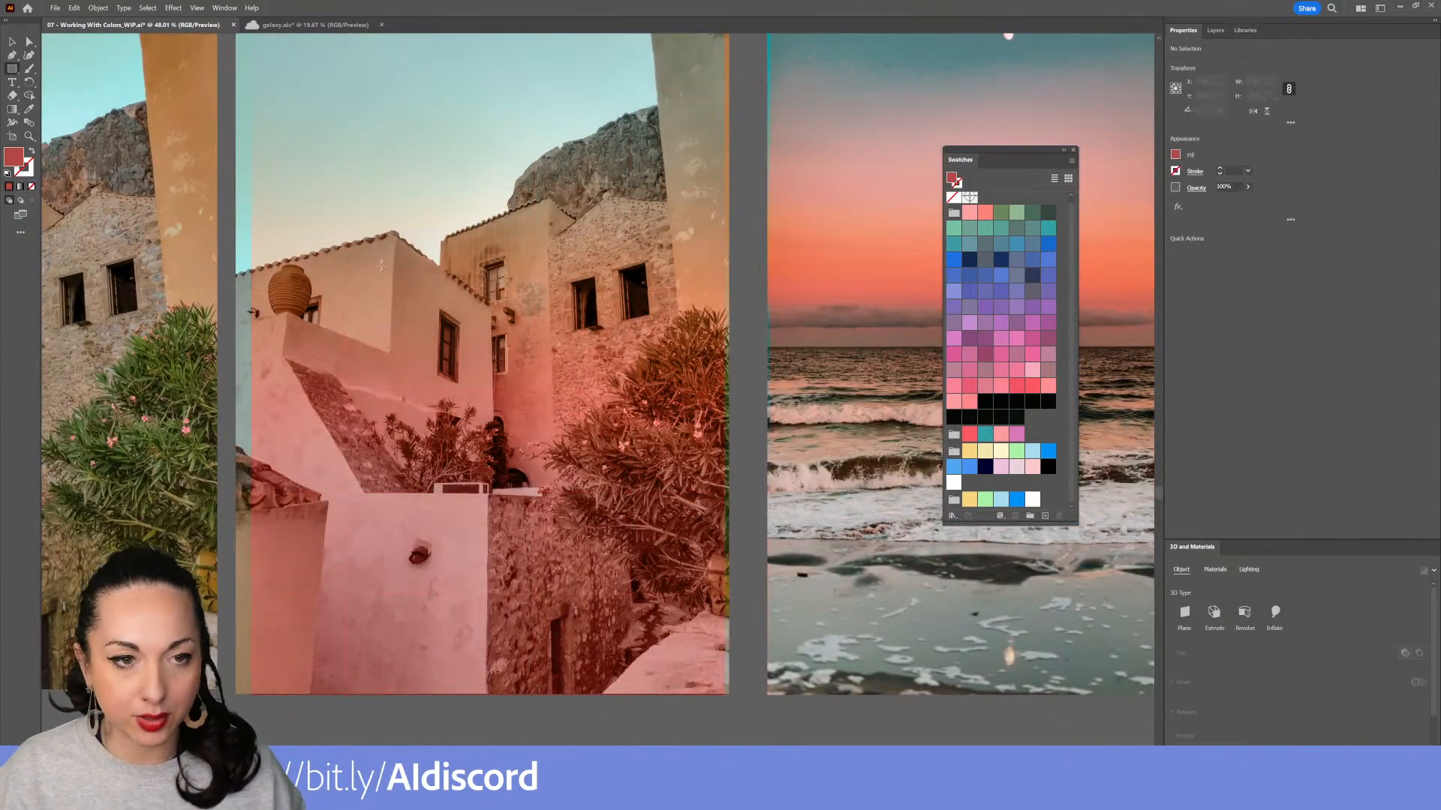
scroll(528, 400, "down", 2)
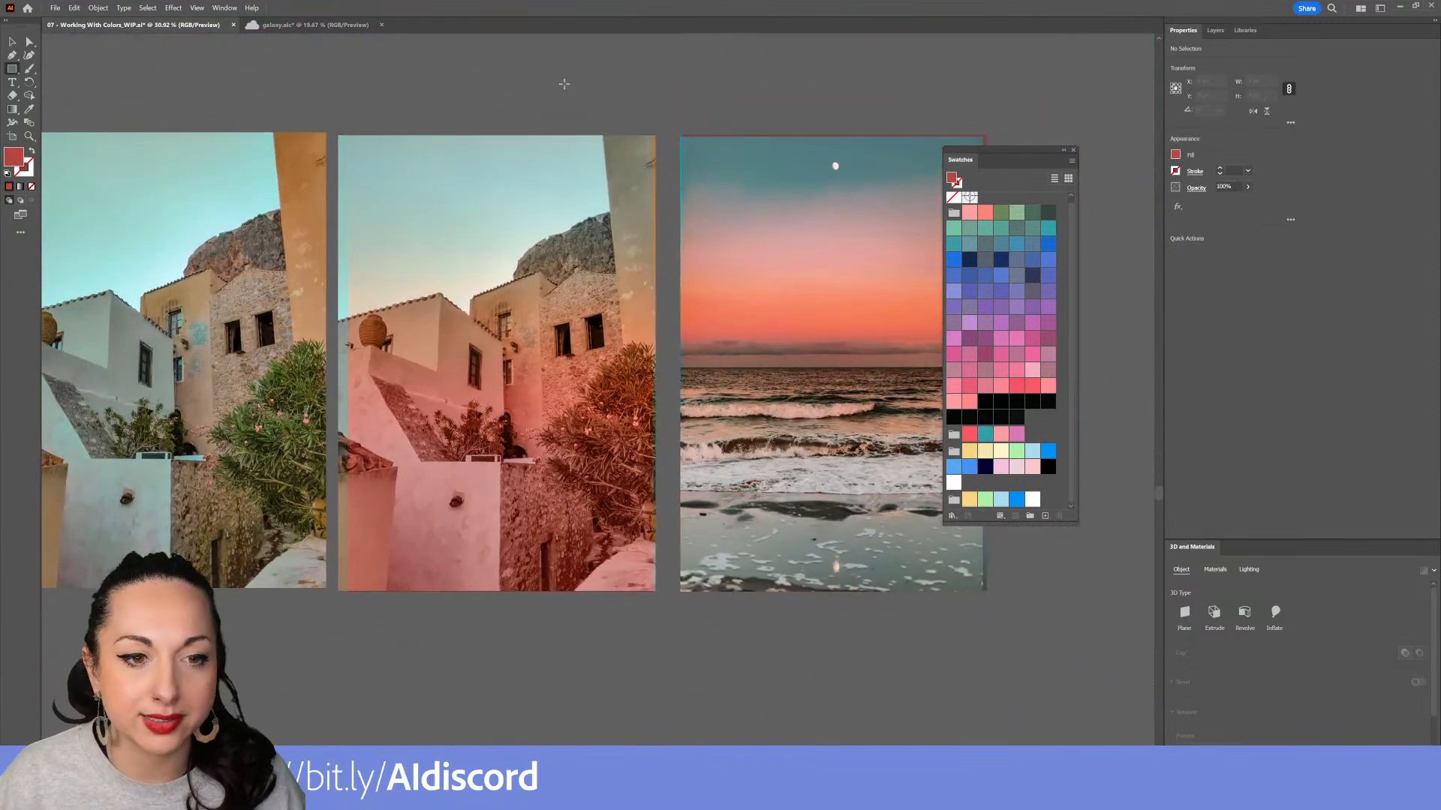
left_click_drag(351, 137, 651, 591)
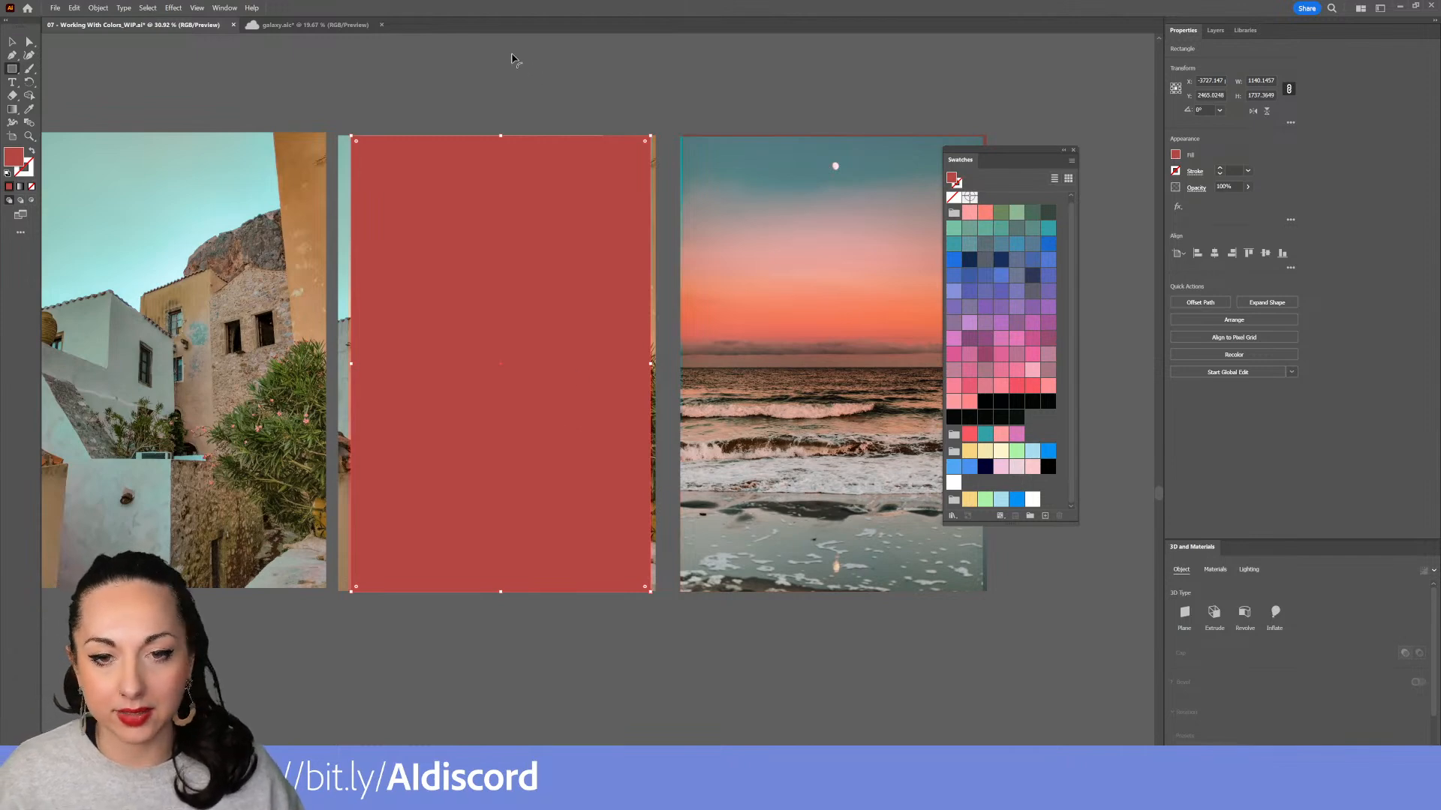
left_click(511, 199)
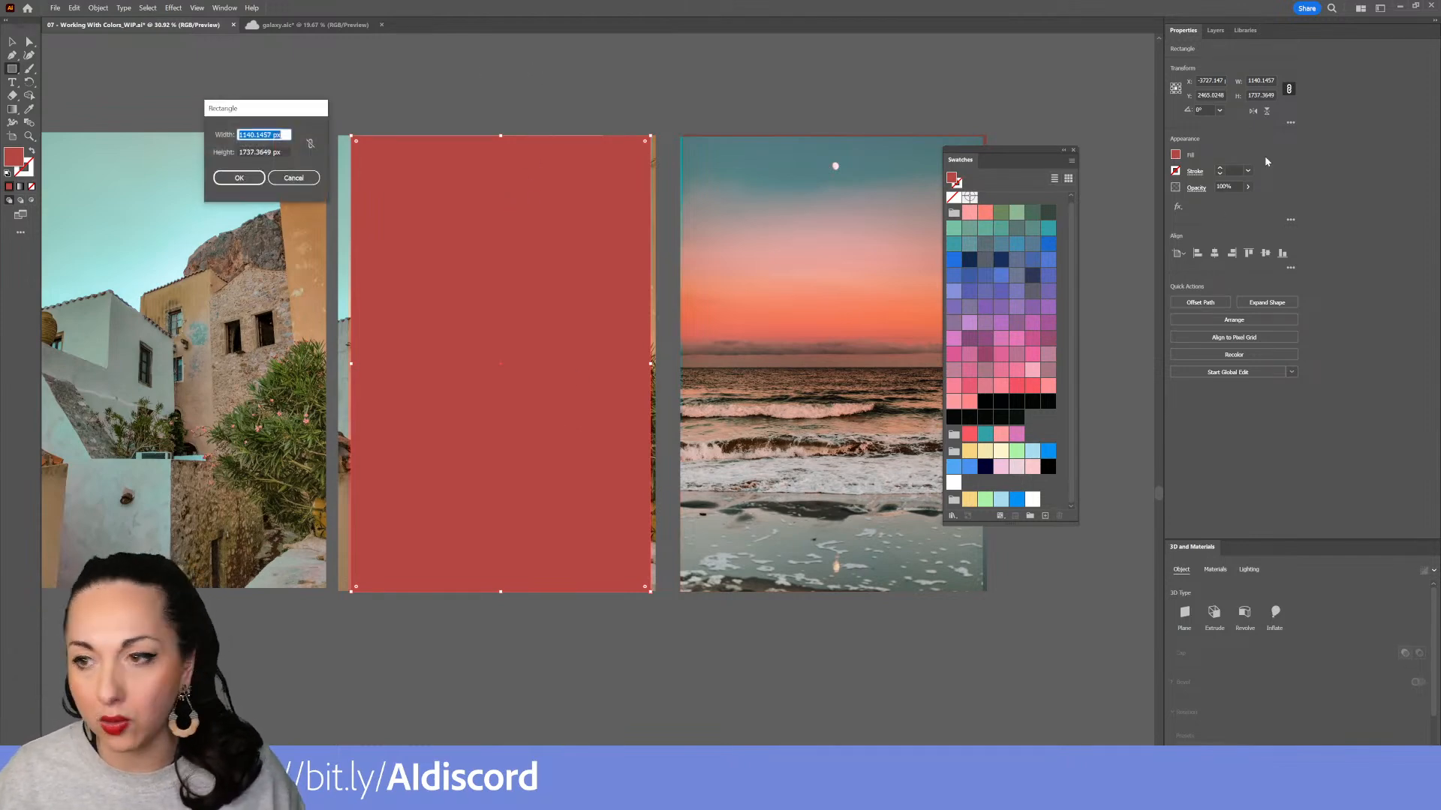
left_click(294, 178)
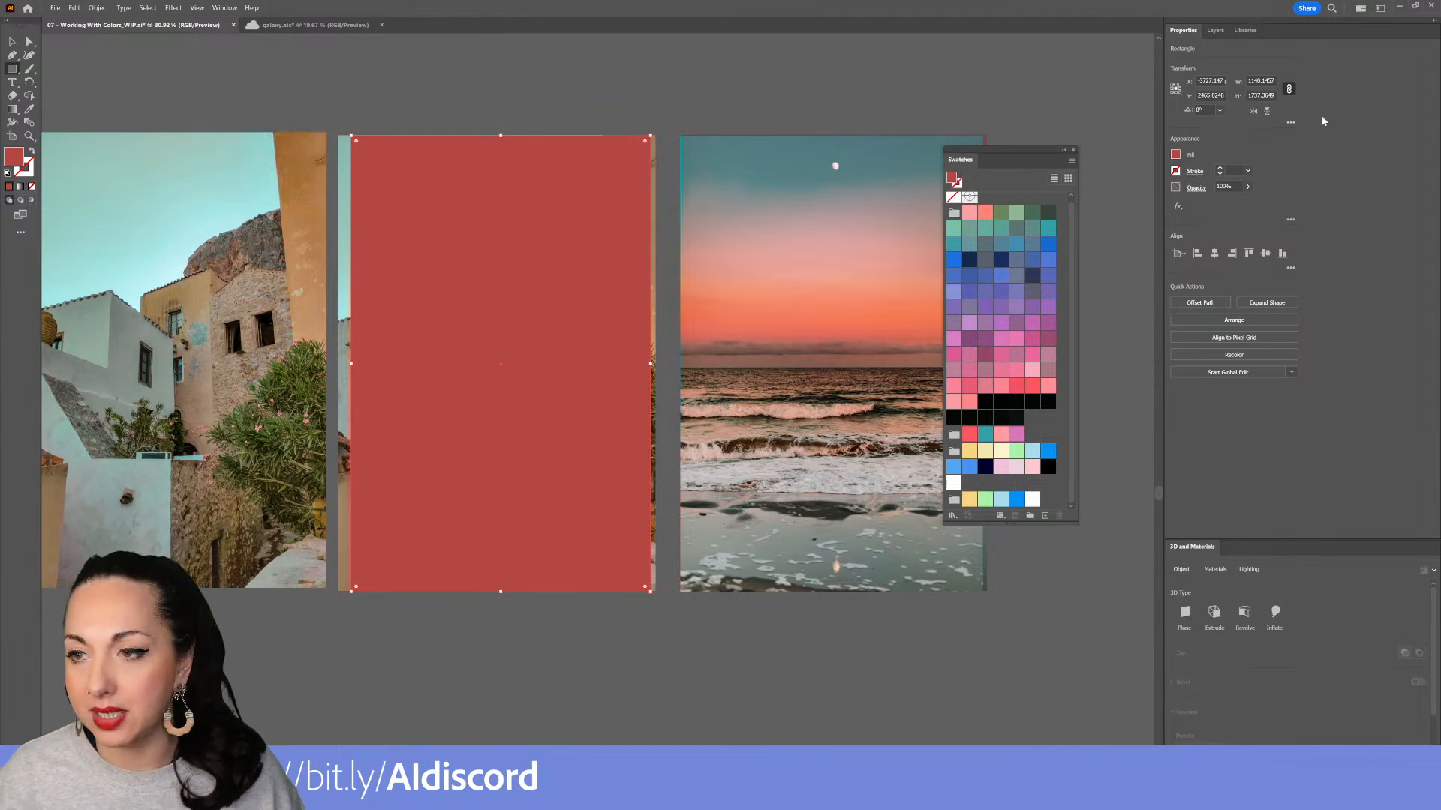
Set the rectangle's width and height to 1080 px
double_click(1268, 80)
type("1")
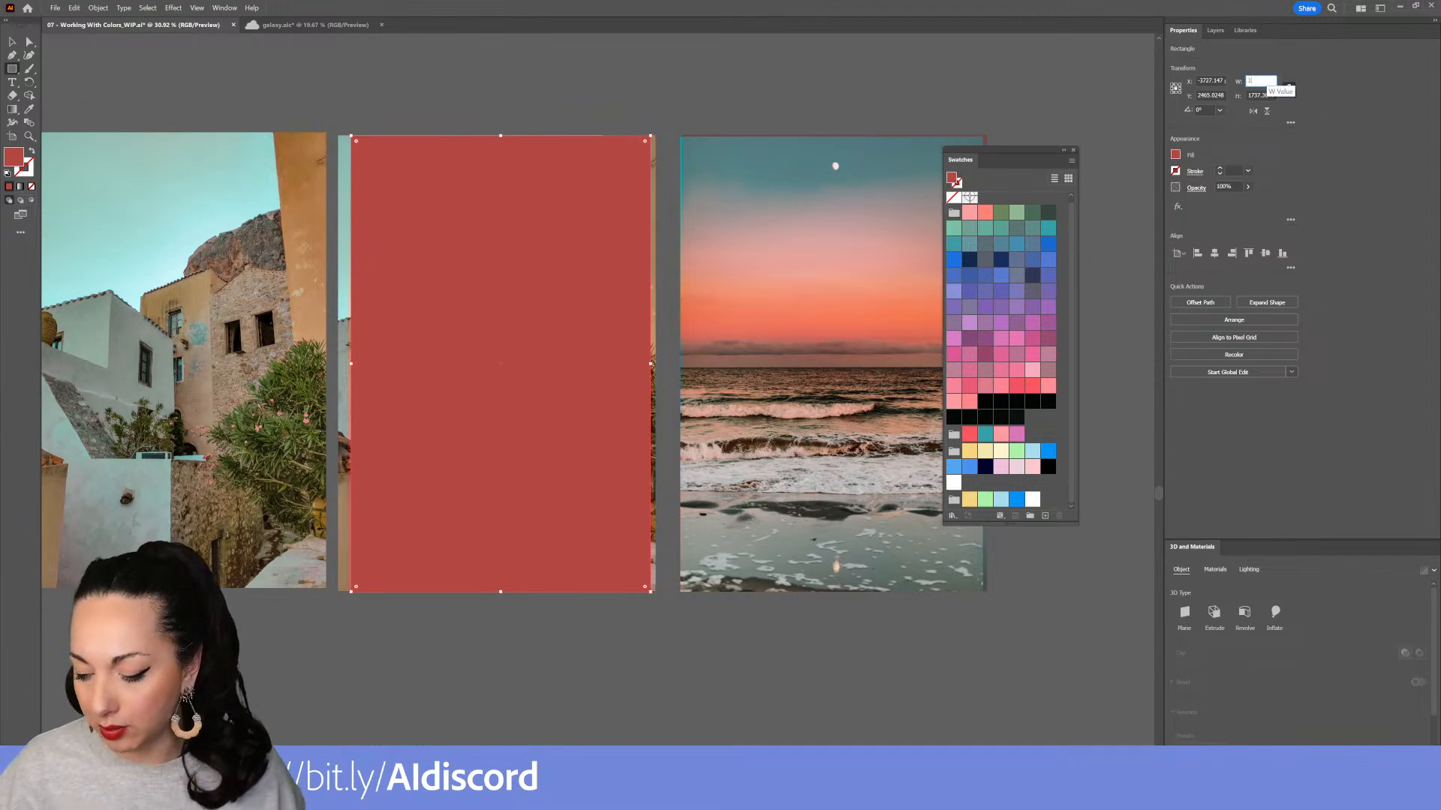
type("080")
key("Tab")
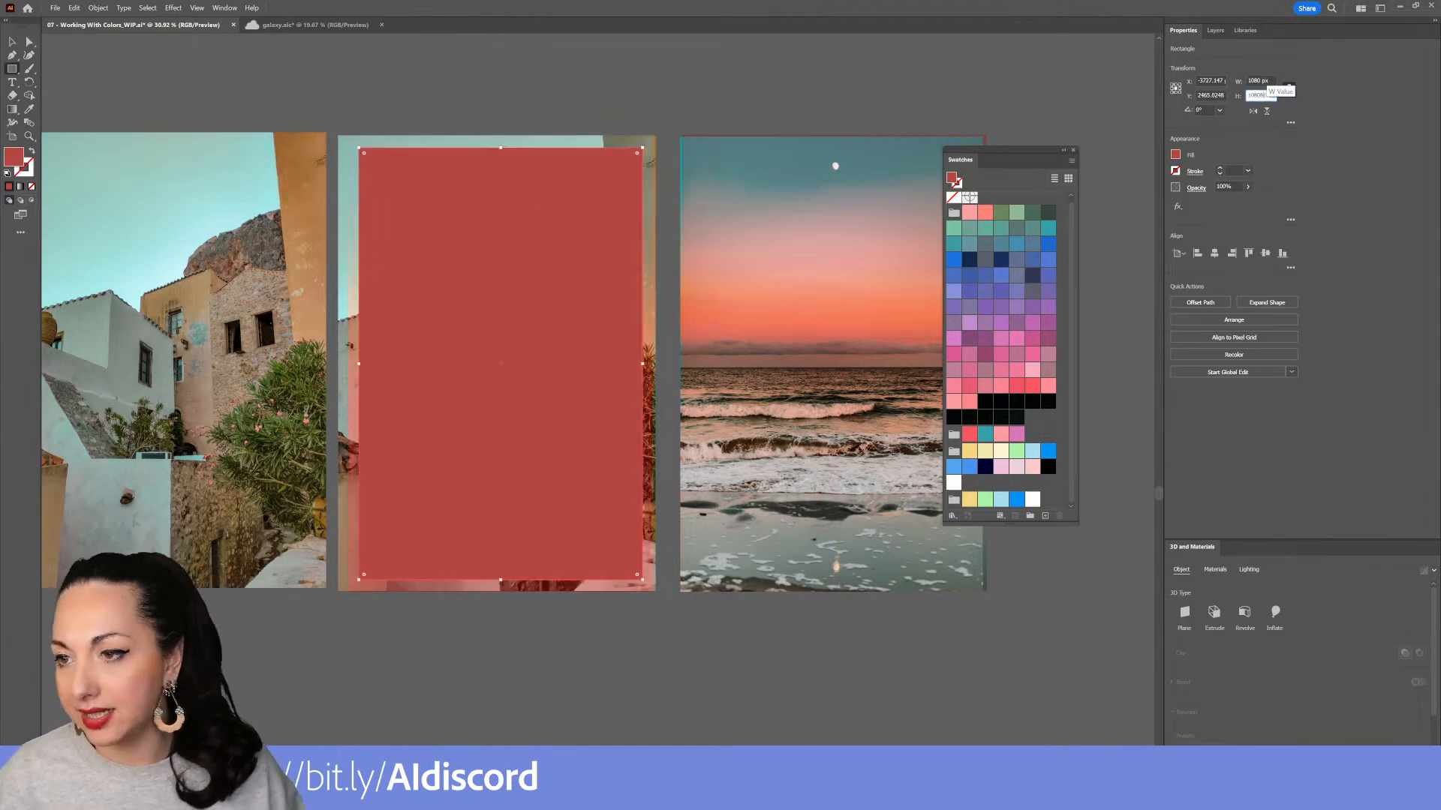
type("10")
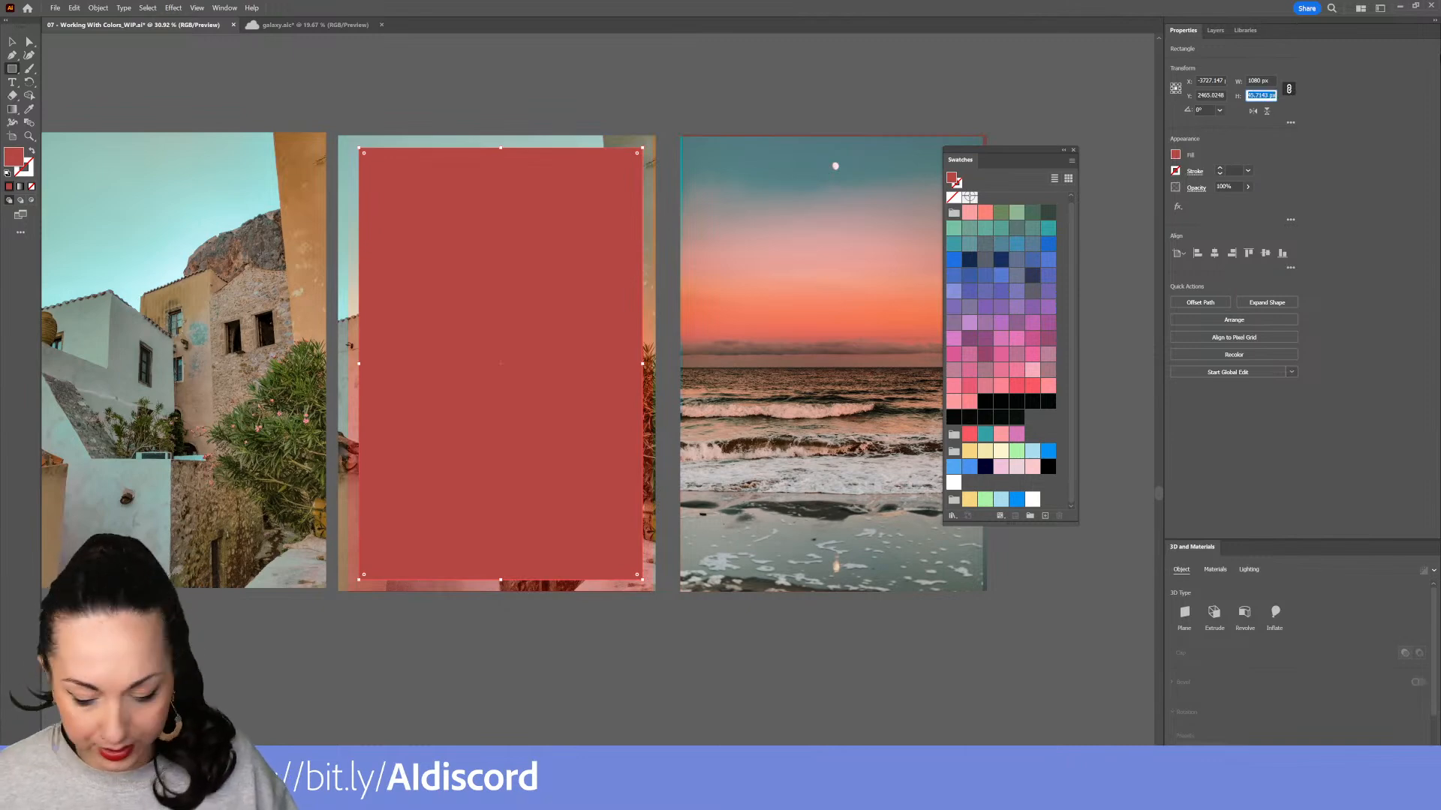
type("80")
key("Tab")
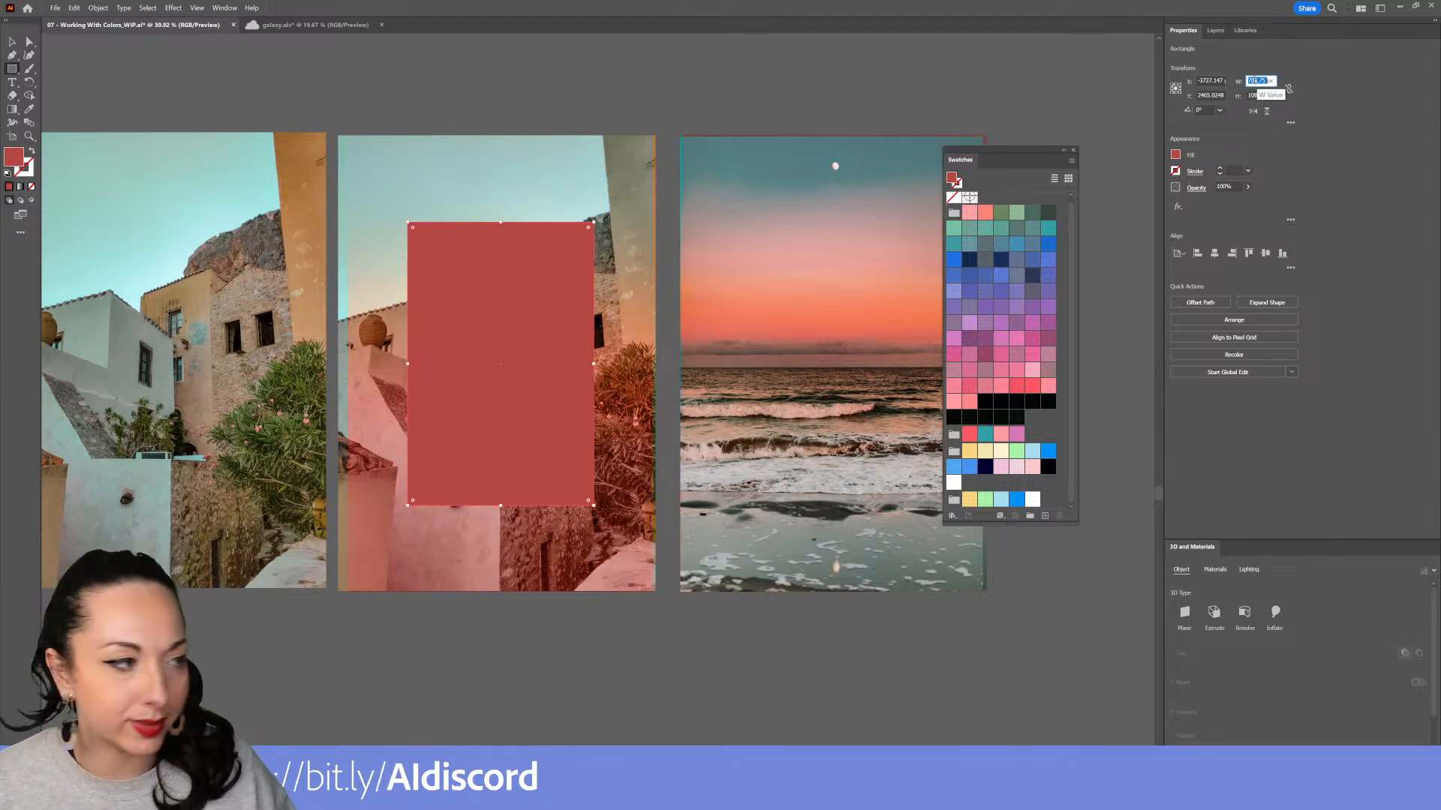
type("1080 px")
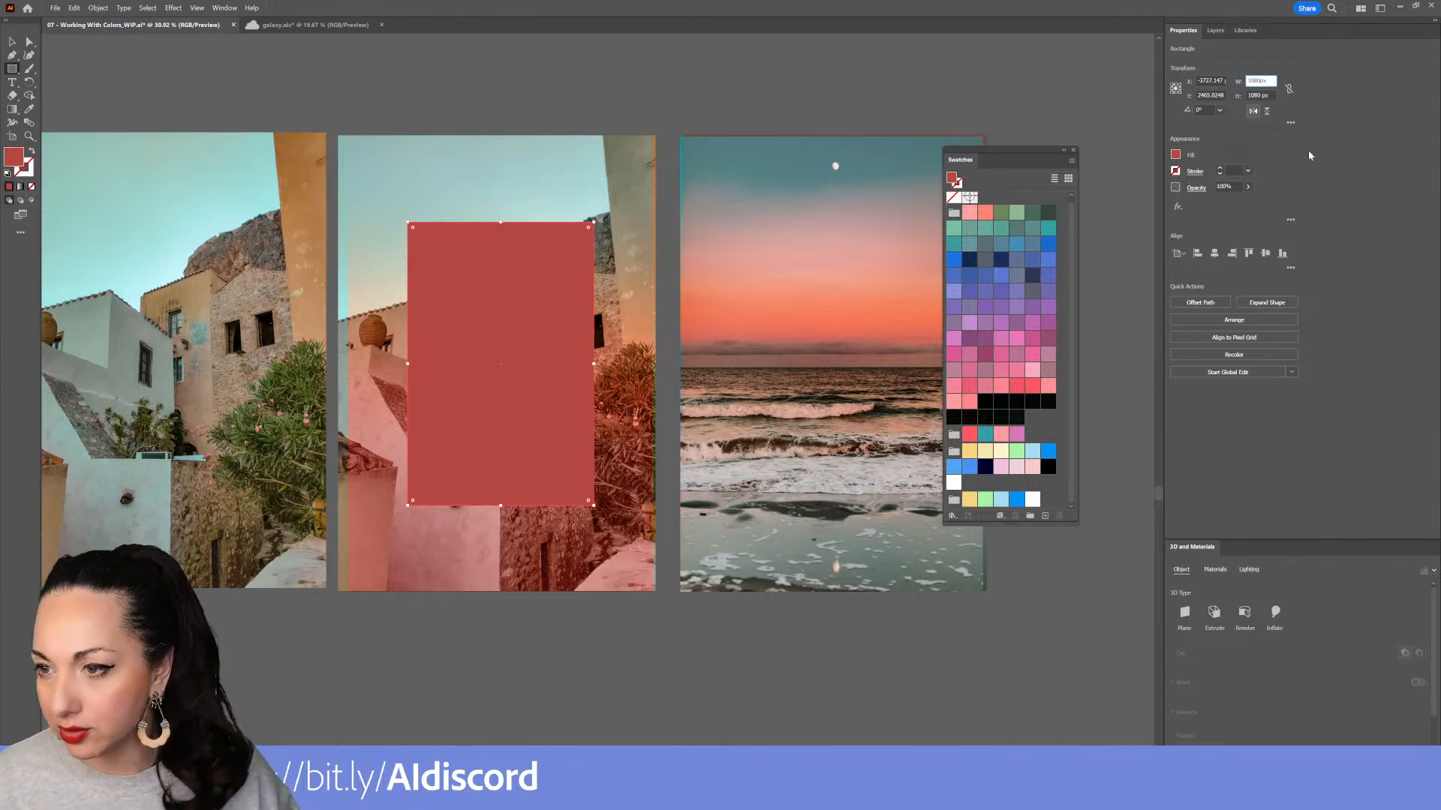
key("Return")
Select the middle building photo together with its sunset mesh and group them
key("v")
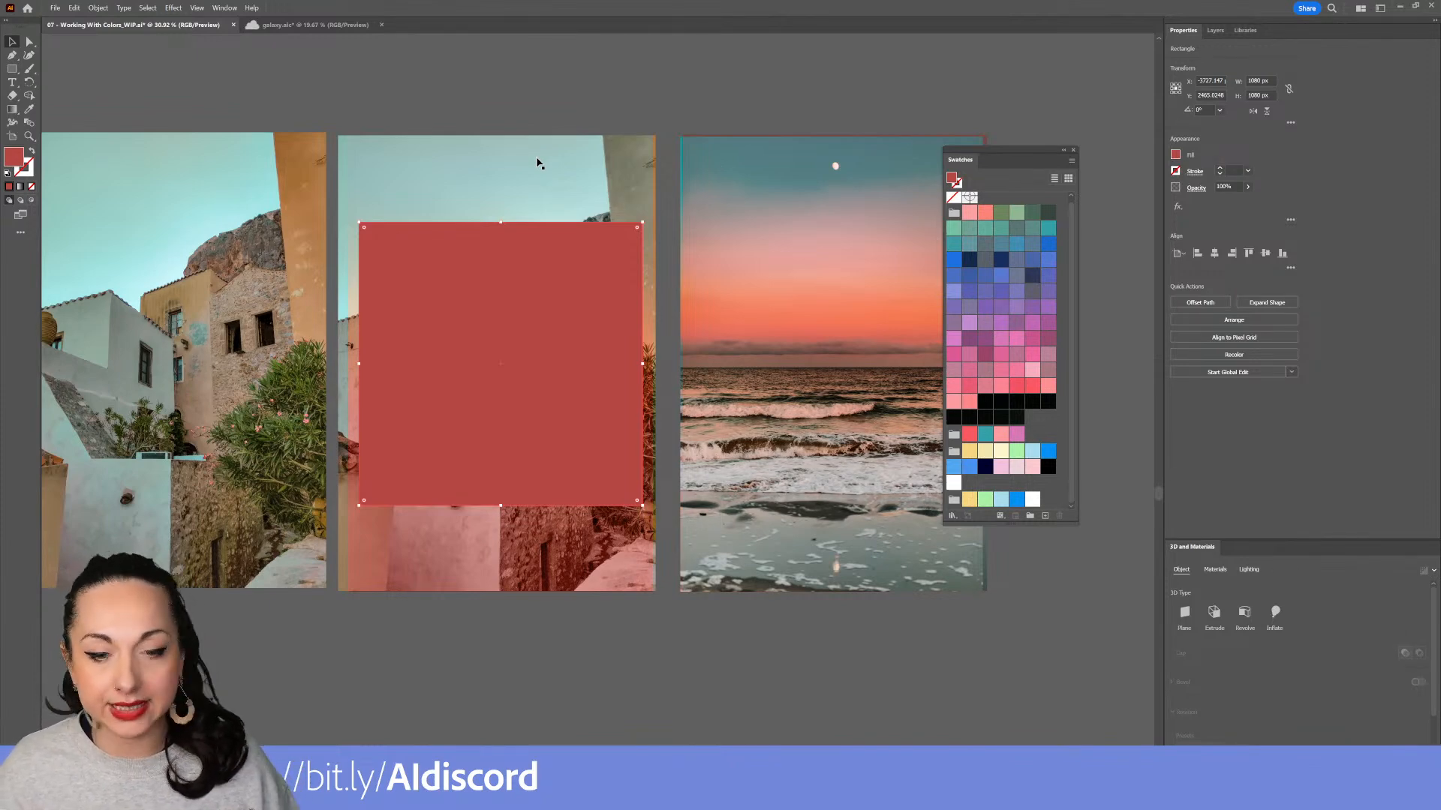
mouse_move(556, 155)
left_mouse_down()
mouse_move(558, 171)
mouse_move(556, 154)
left_mouse_up()
left_click_drag(510, 85, 561, 182)
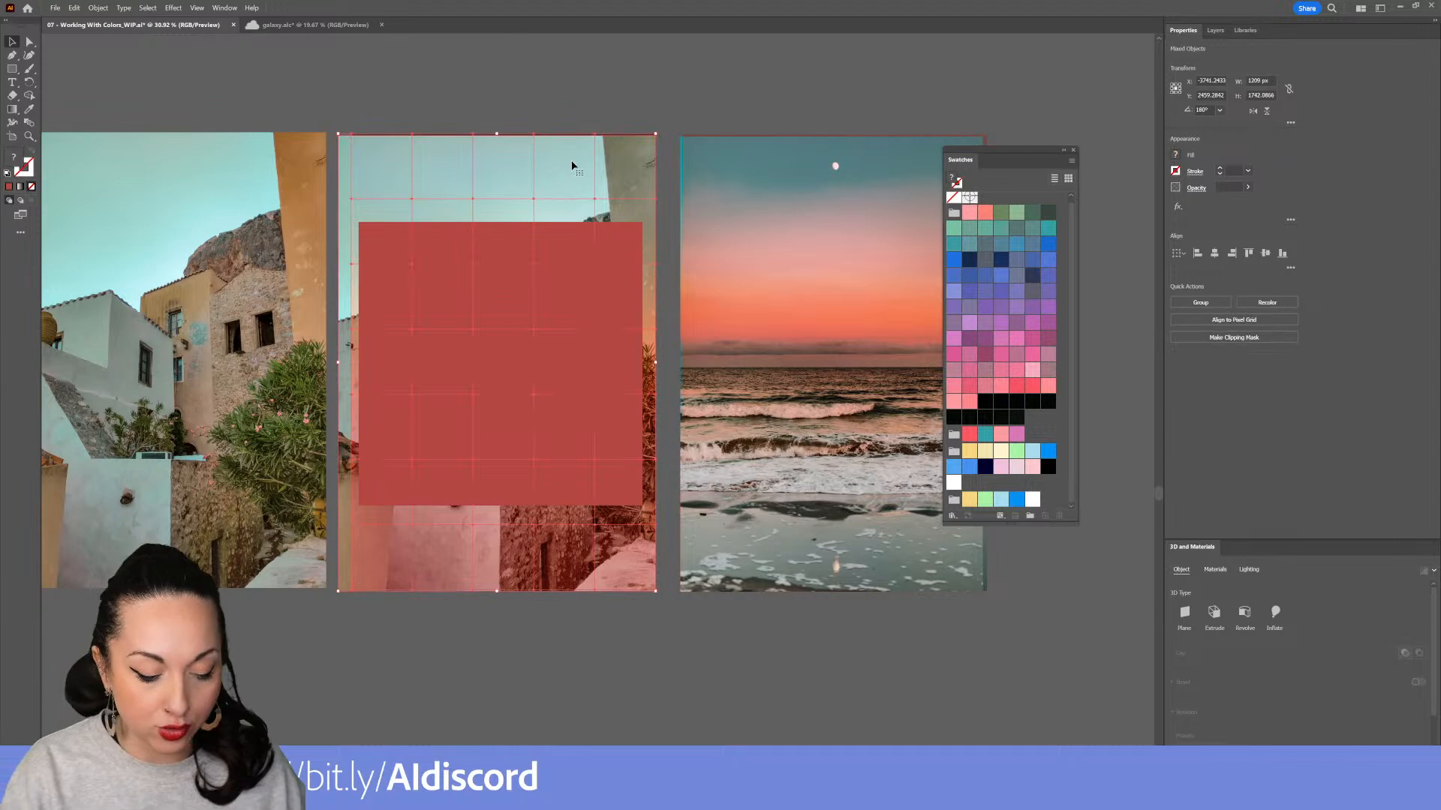
key("ctrl+g")
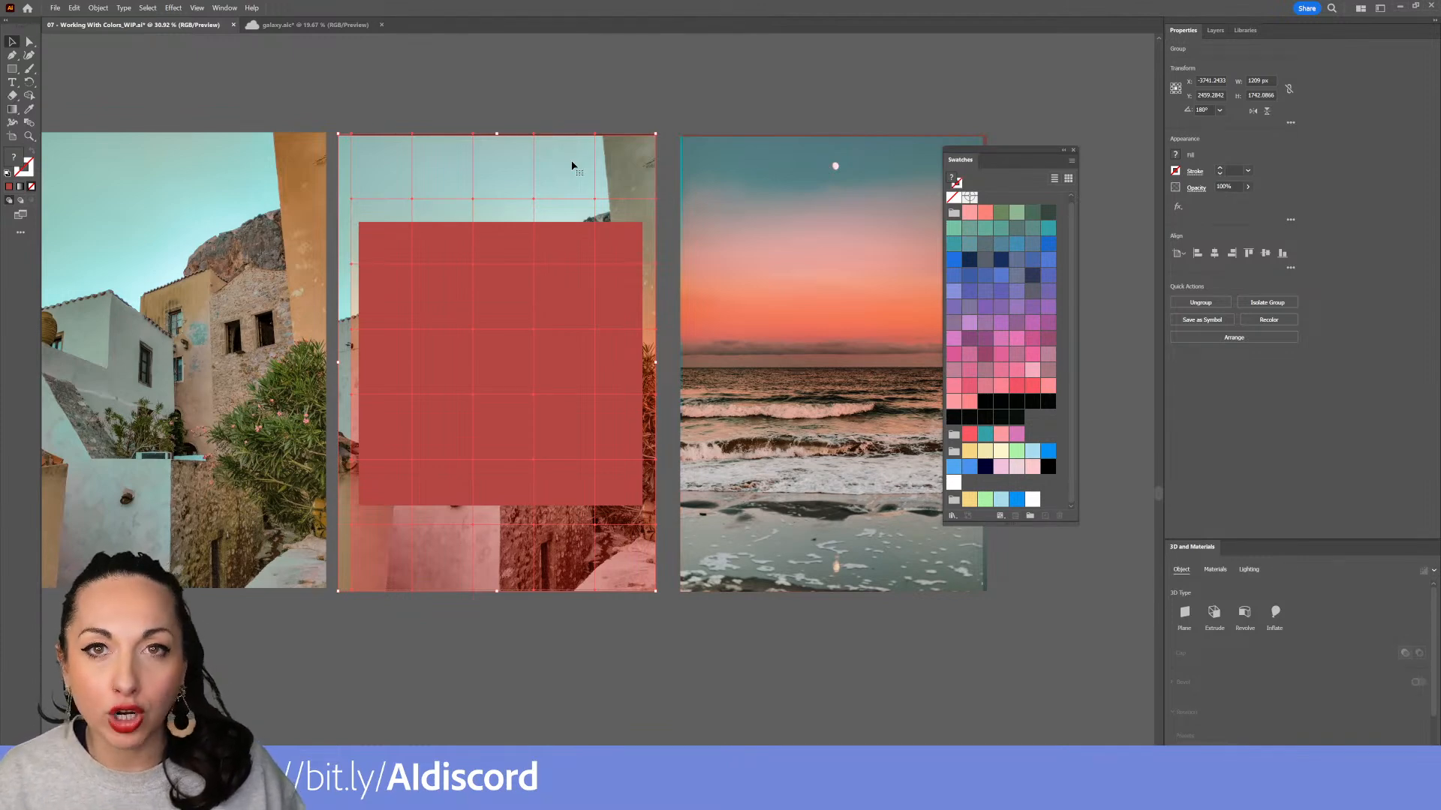
Make a clipping mask of the building group using the 1080 px square on top
left_click(489, 96)
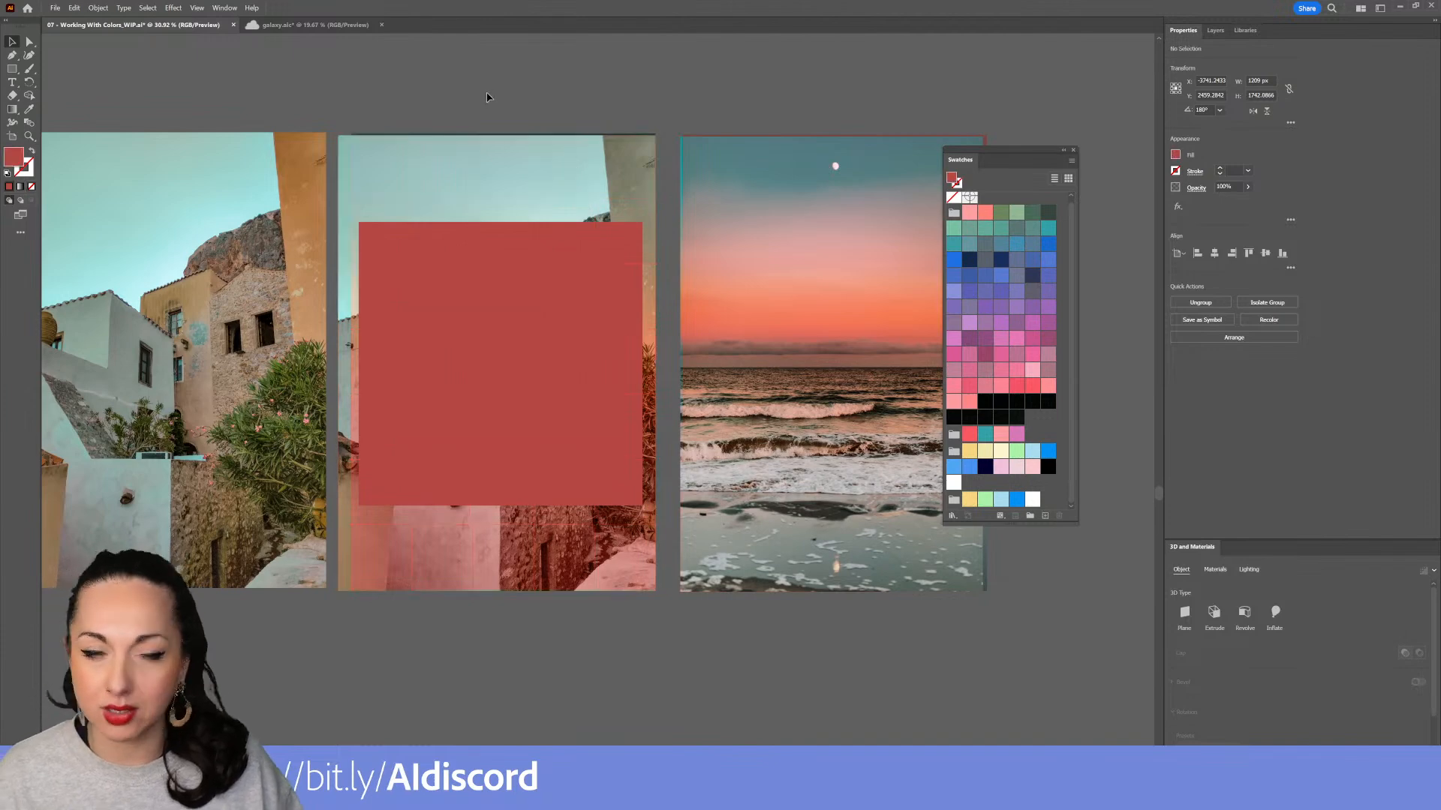
left_click(494, 228)
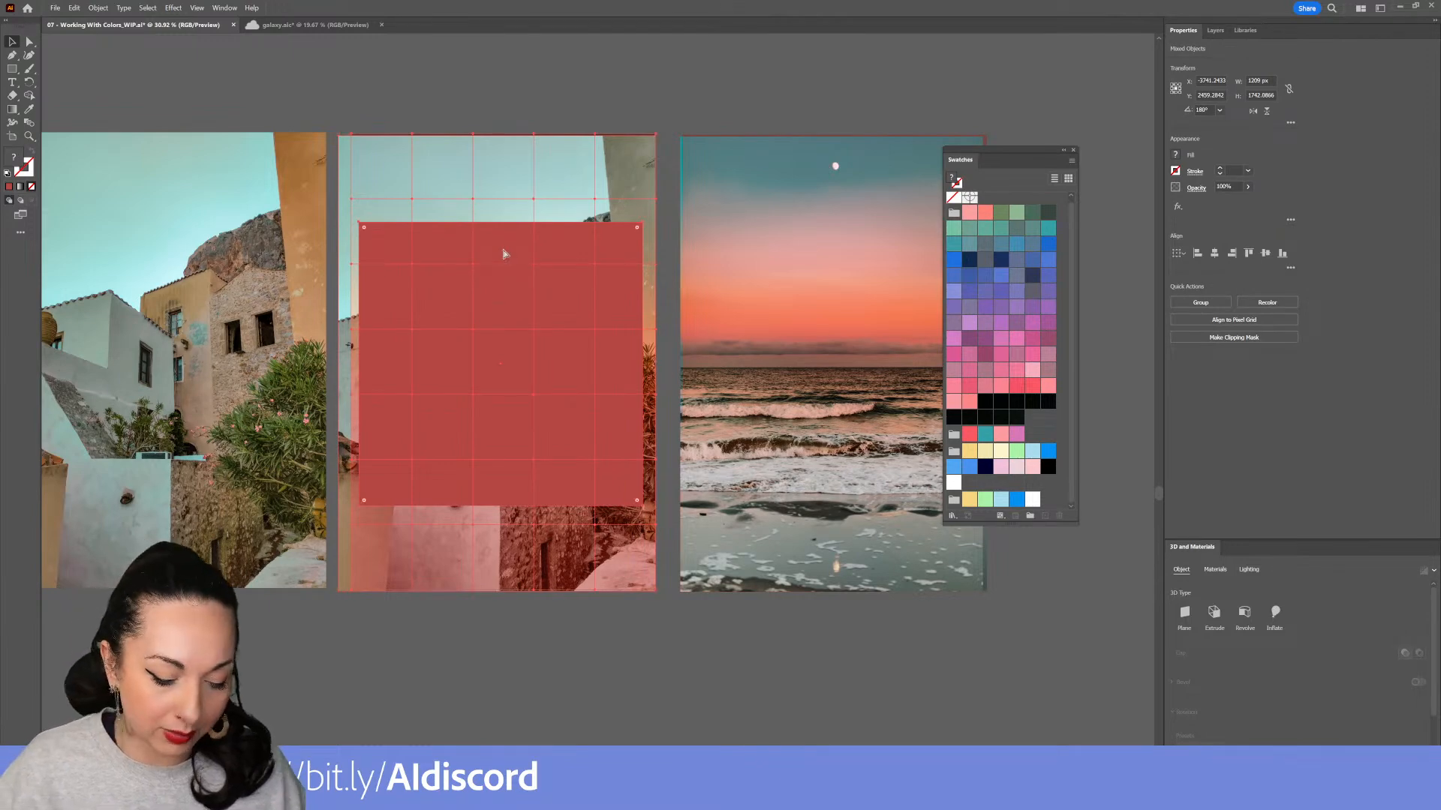
key("ctrl+7")
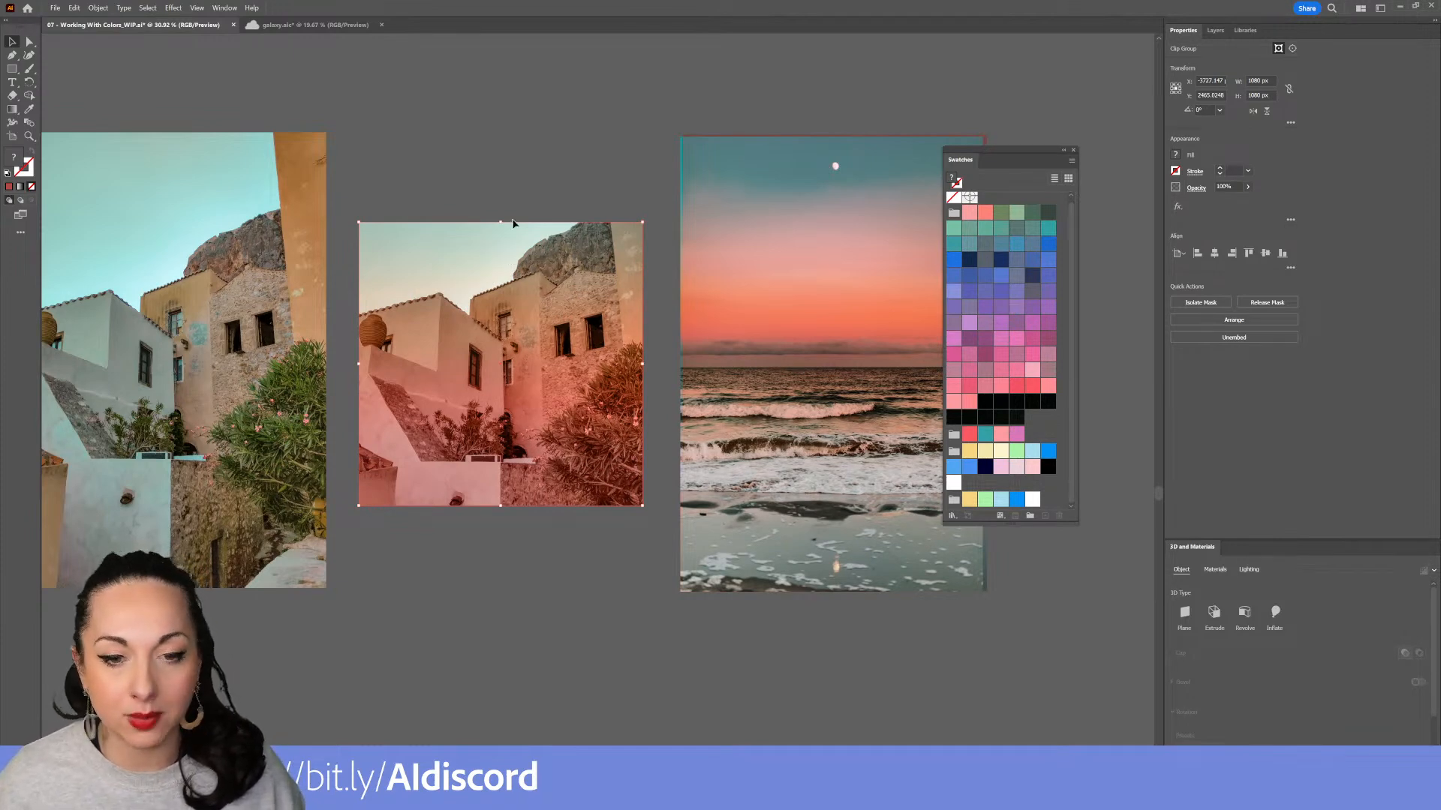
Draw a rectangle over the ocean photo and set it to 1080 by 1080 px
left_click(530, 184)
left_click_drag(562, 378, 558, 328)
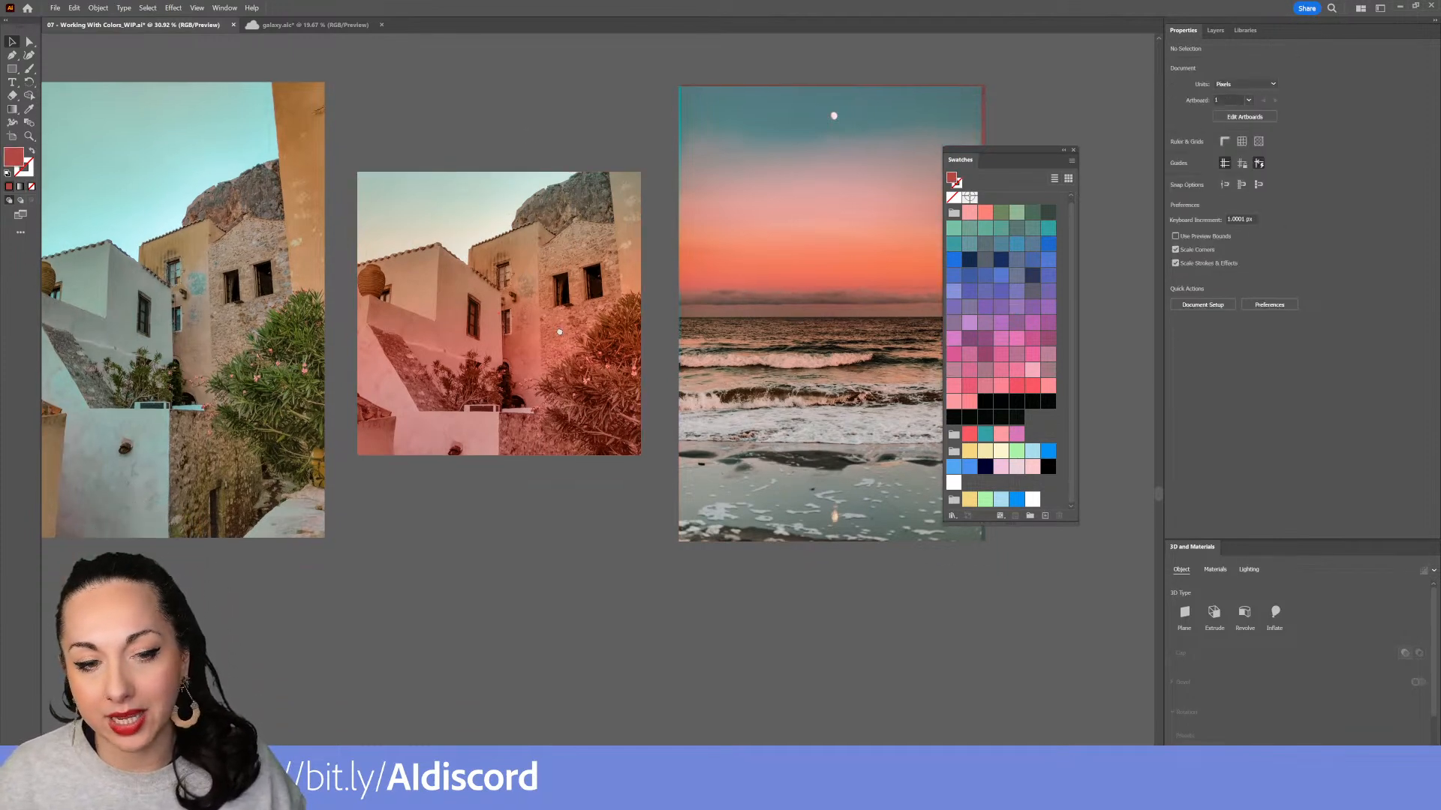
scroll(594, 351, "down", 3)
left_click_drag(560, 377, 590, 456)
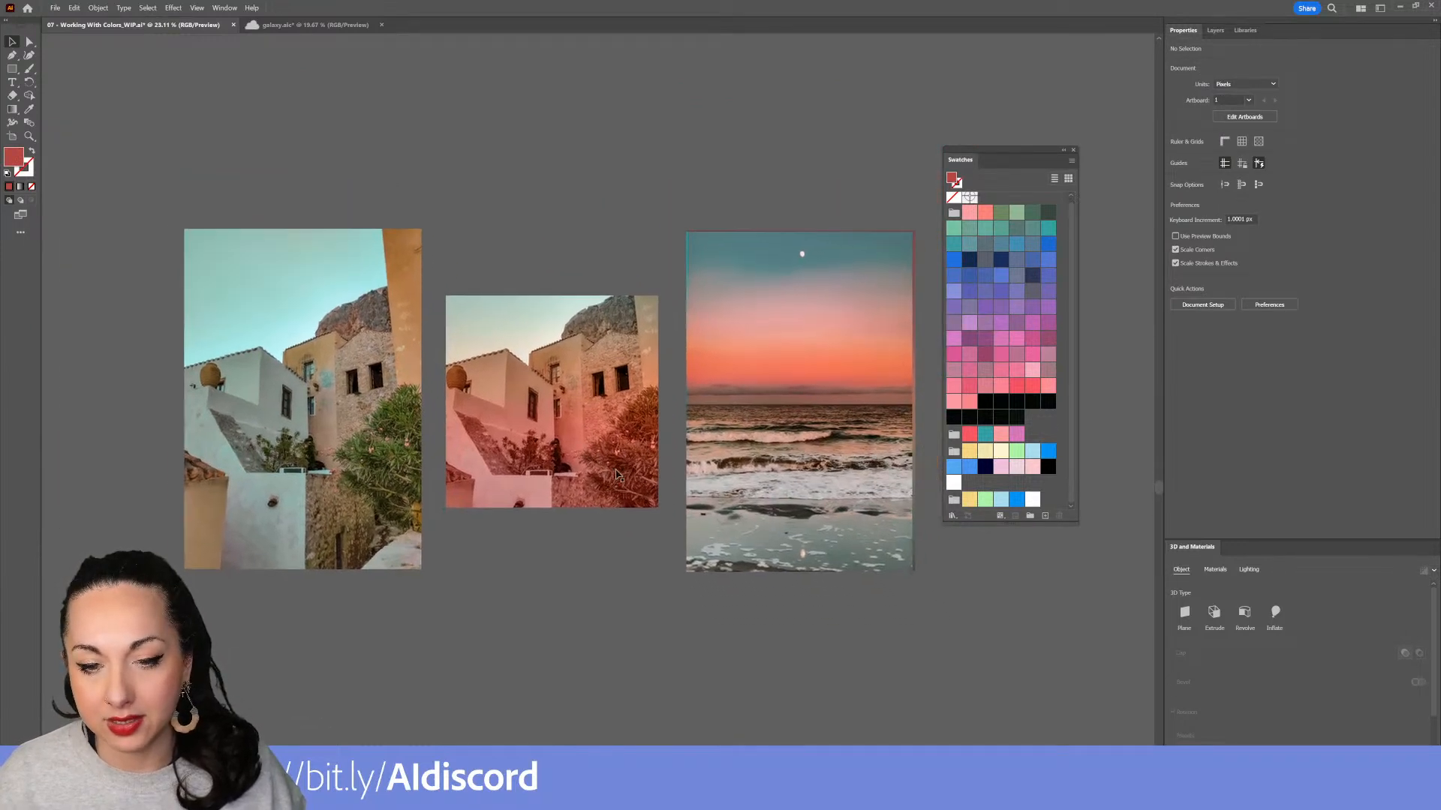
key("m")
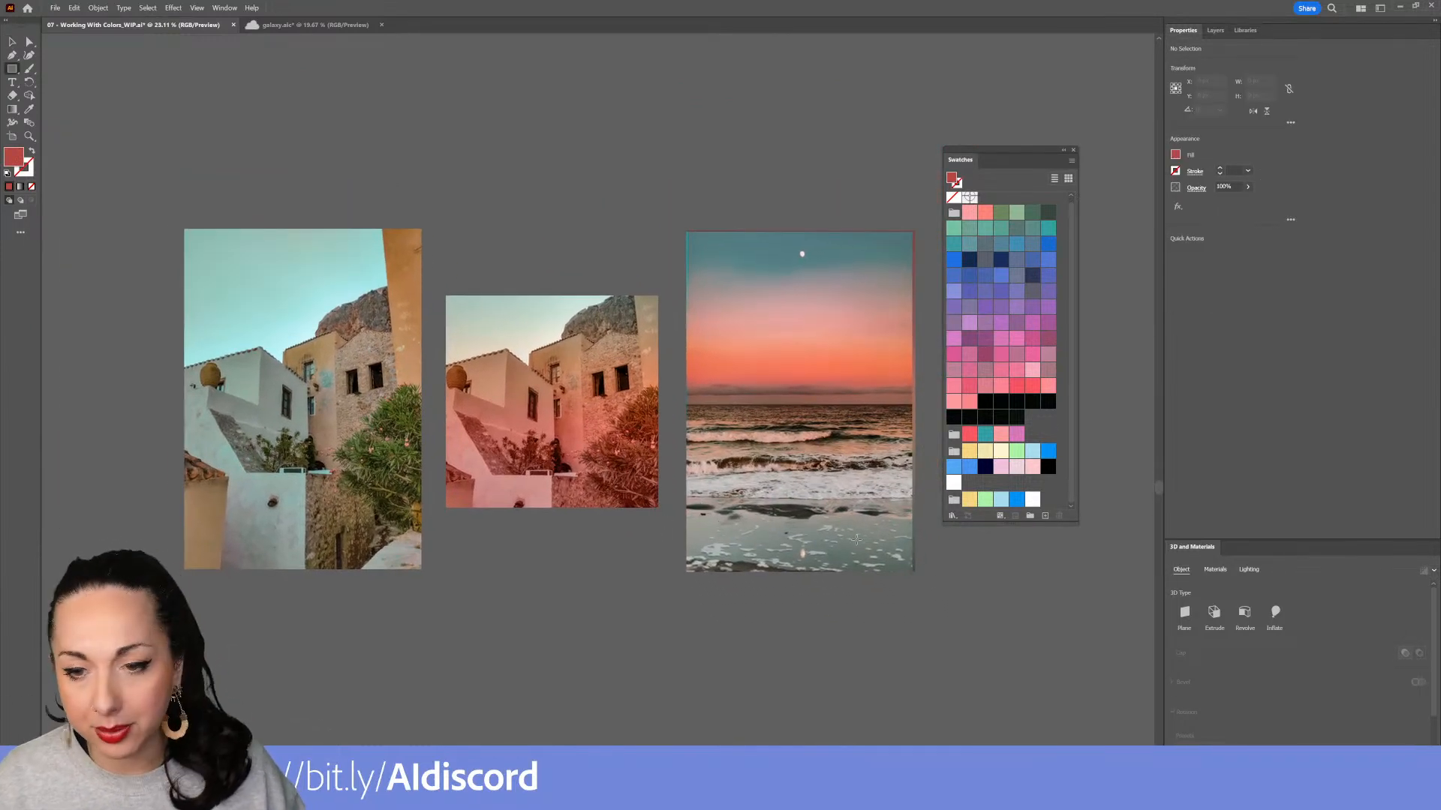
left_click_drag(692, 264, 906, 490)
left_click(1260, 80)
type("1080")
left_click(1261, 94)
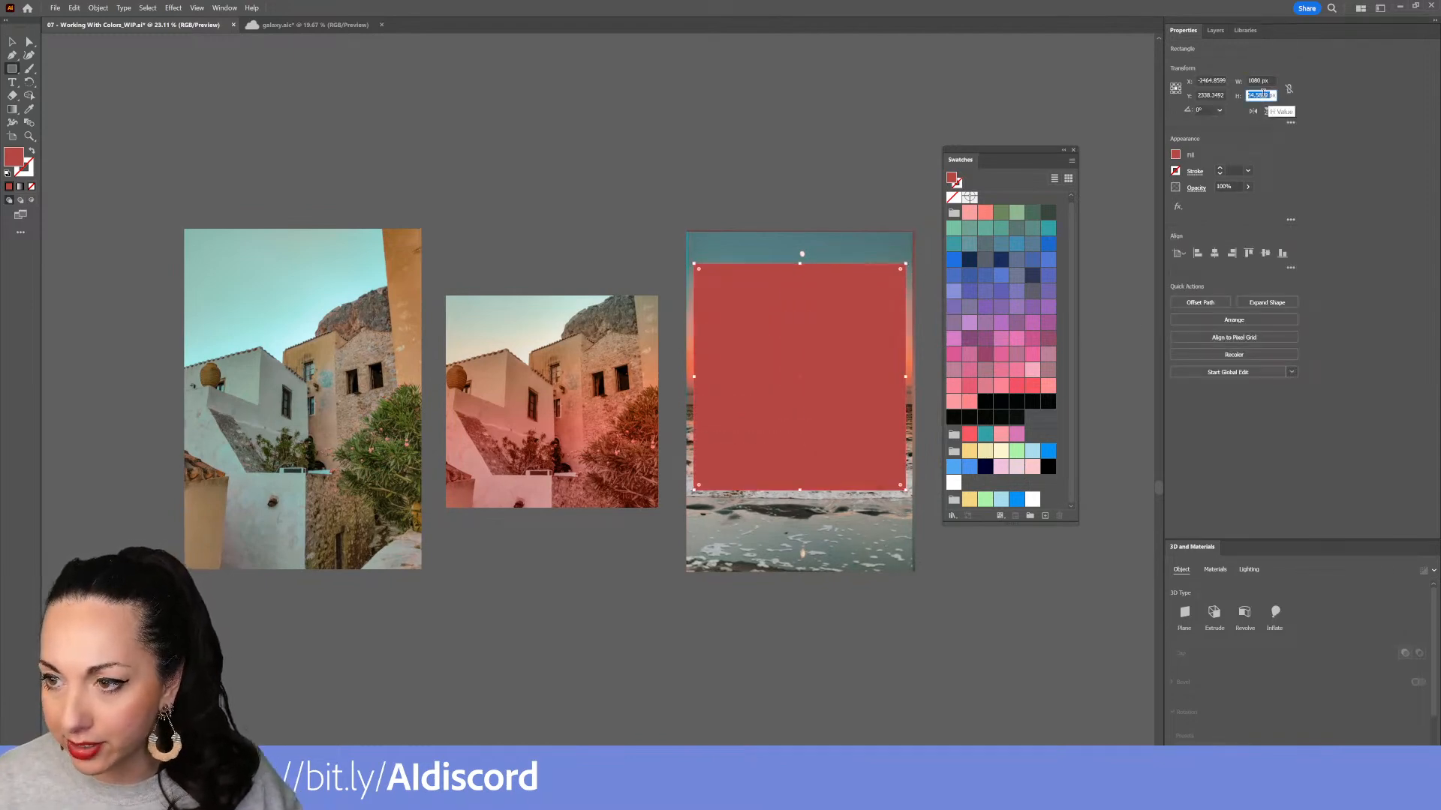
type("19")
key("Return")
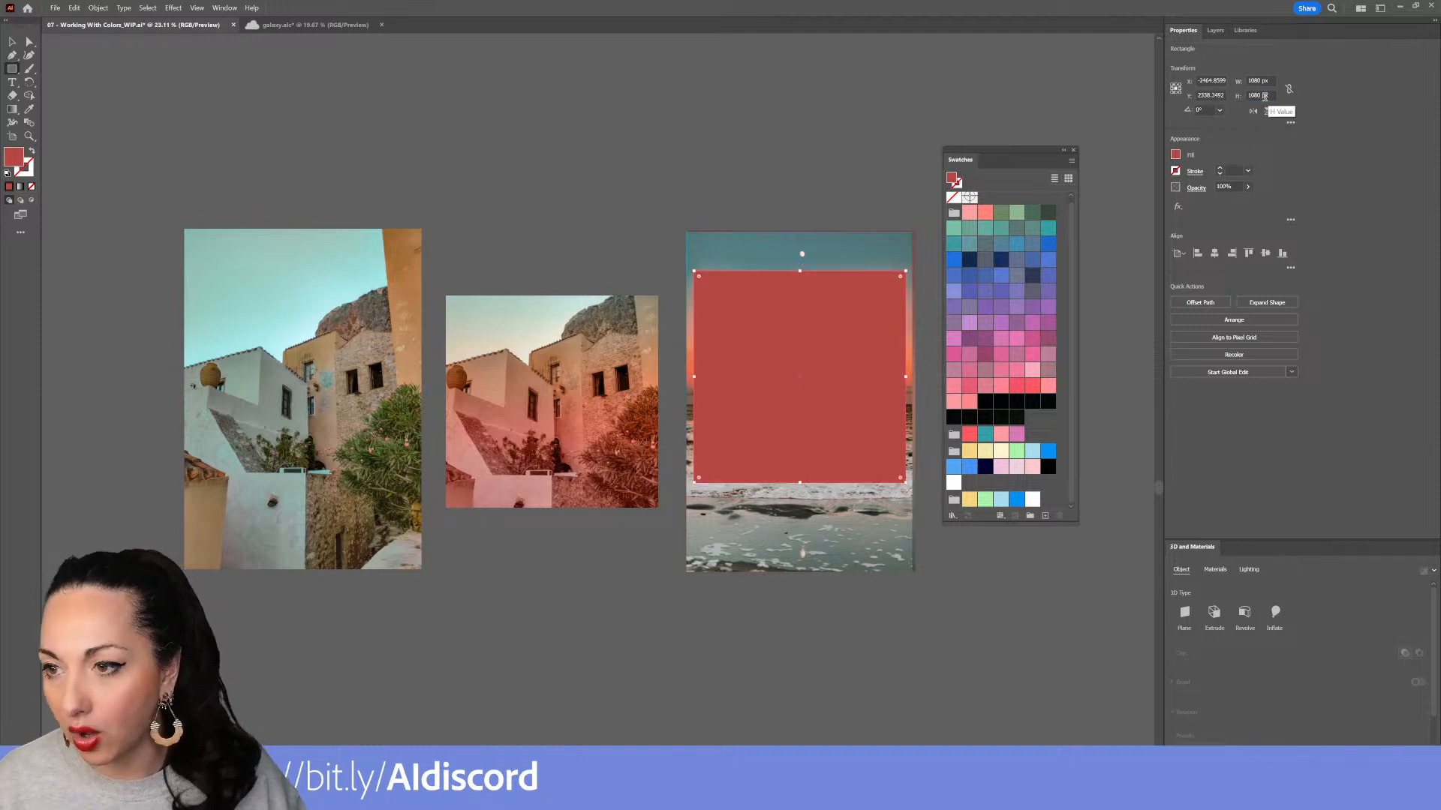
Make a clipping mask of the ocean photo and its sunset mesh using the square rectangle
key("v")
left_click_drag(791, 227, 853, 382)
key("ctrl+7")
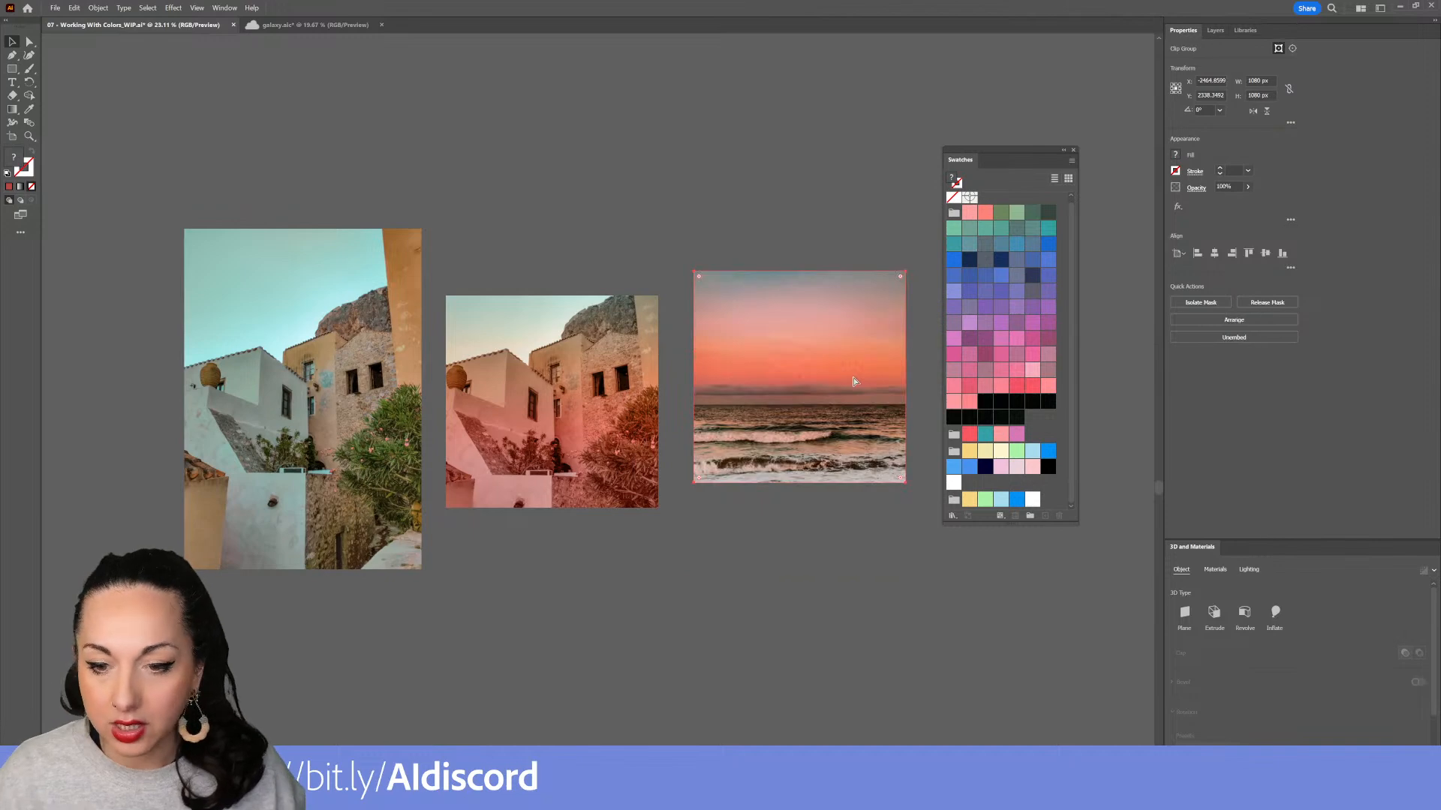
Move the ocean square so it sits right beside the building square
left_click_drag(860, 409, 620, 163)
scroll(822, 439, "down", 3)
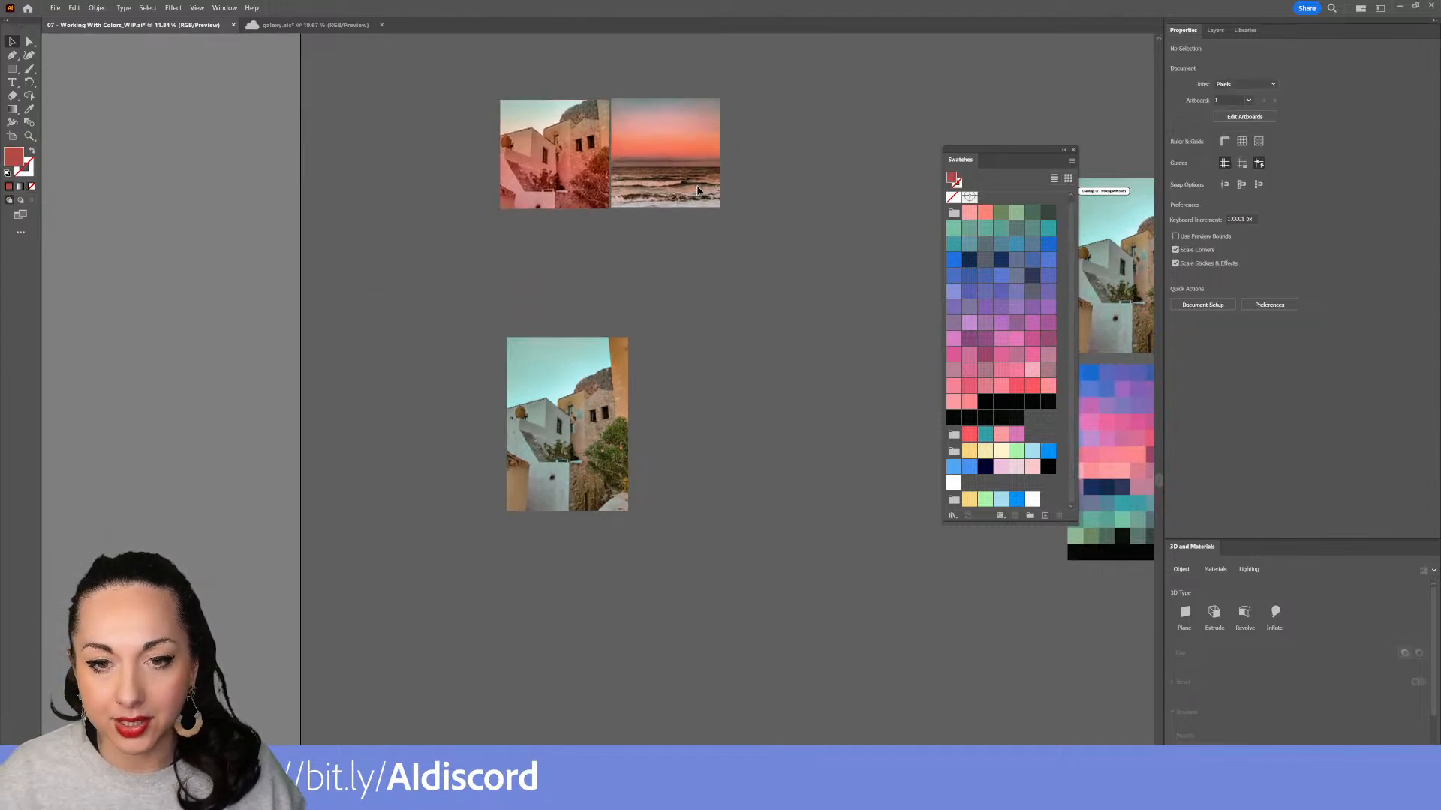
Inside the ocean clipping group, reposition the sunset mesh to shift the gradient over the photo
double_click(700, 188)
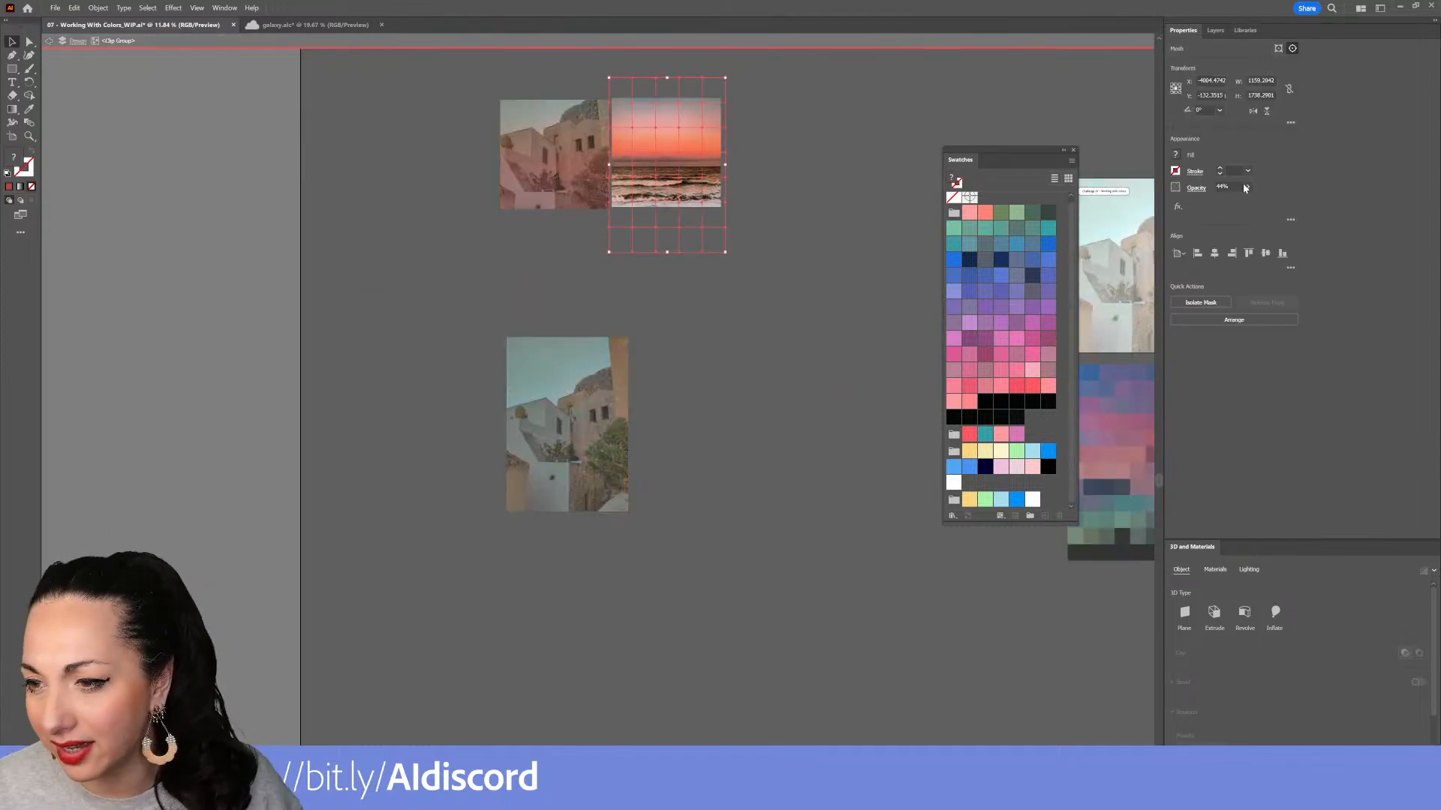
left_click(805, 272)
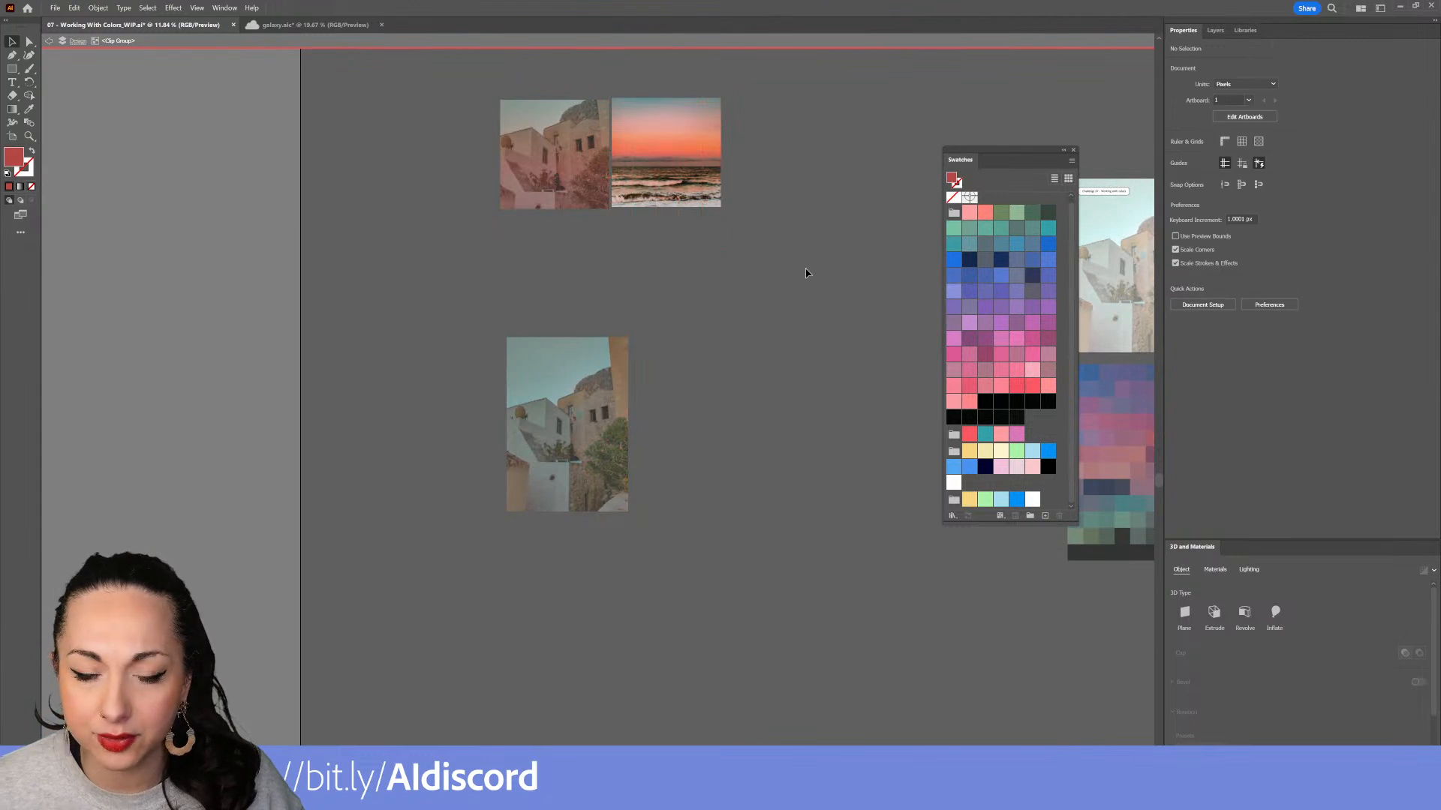
left_click(647, 169)
left_click_drag(645, 168, 648, 210)
left_click(673, 111)
left_click_drag(673, 110, 673, 129)
left_click_drag(705, 179, 697, 147)
left_click(804, 252)
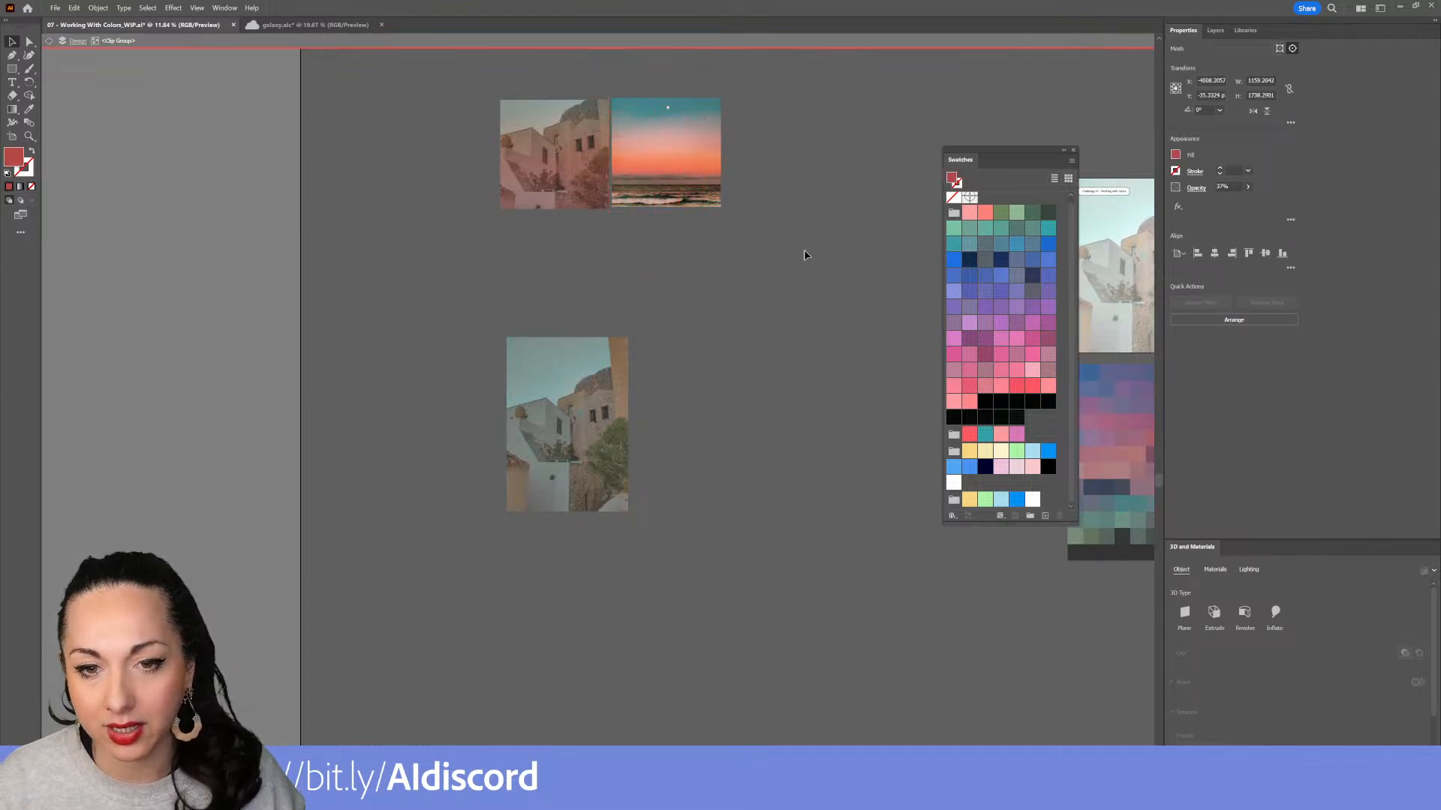
double_click(805, 253)
Arrange the original building and ocean photos side by side below the edited squares
left_click_drag(839, 300, 526, 399)
scroll(805, 321, "down", 1)
left_click_drag(809, 379, 369, 359)
scroll(488, 390, "right", 3)
left_click_drag(825, 383, 268, 426)
scroll(496, 440, "left", 5)
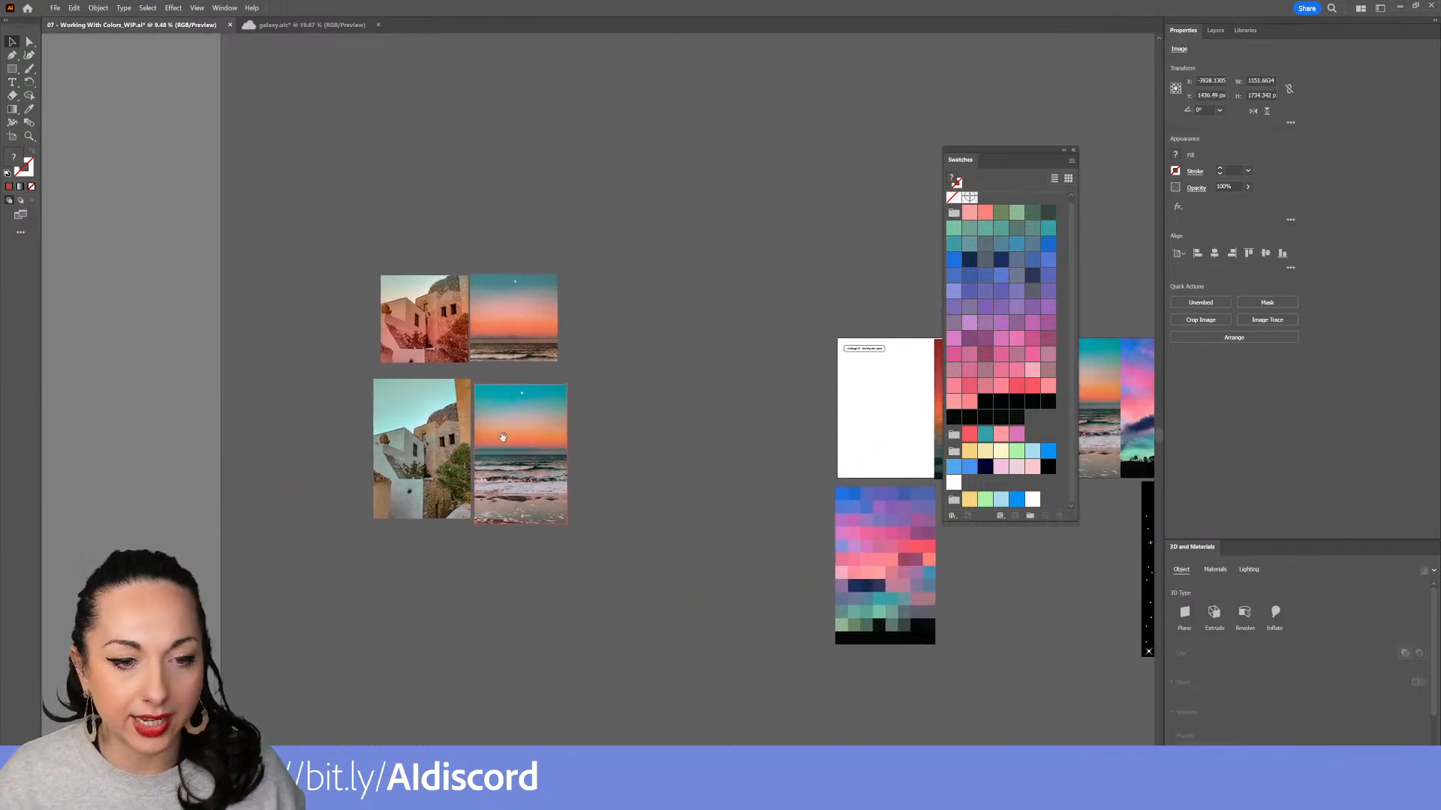
Zoom in to compare the two edited square compositions up close
scroll(450, 387, "up", 5)
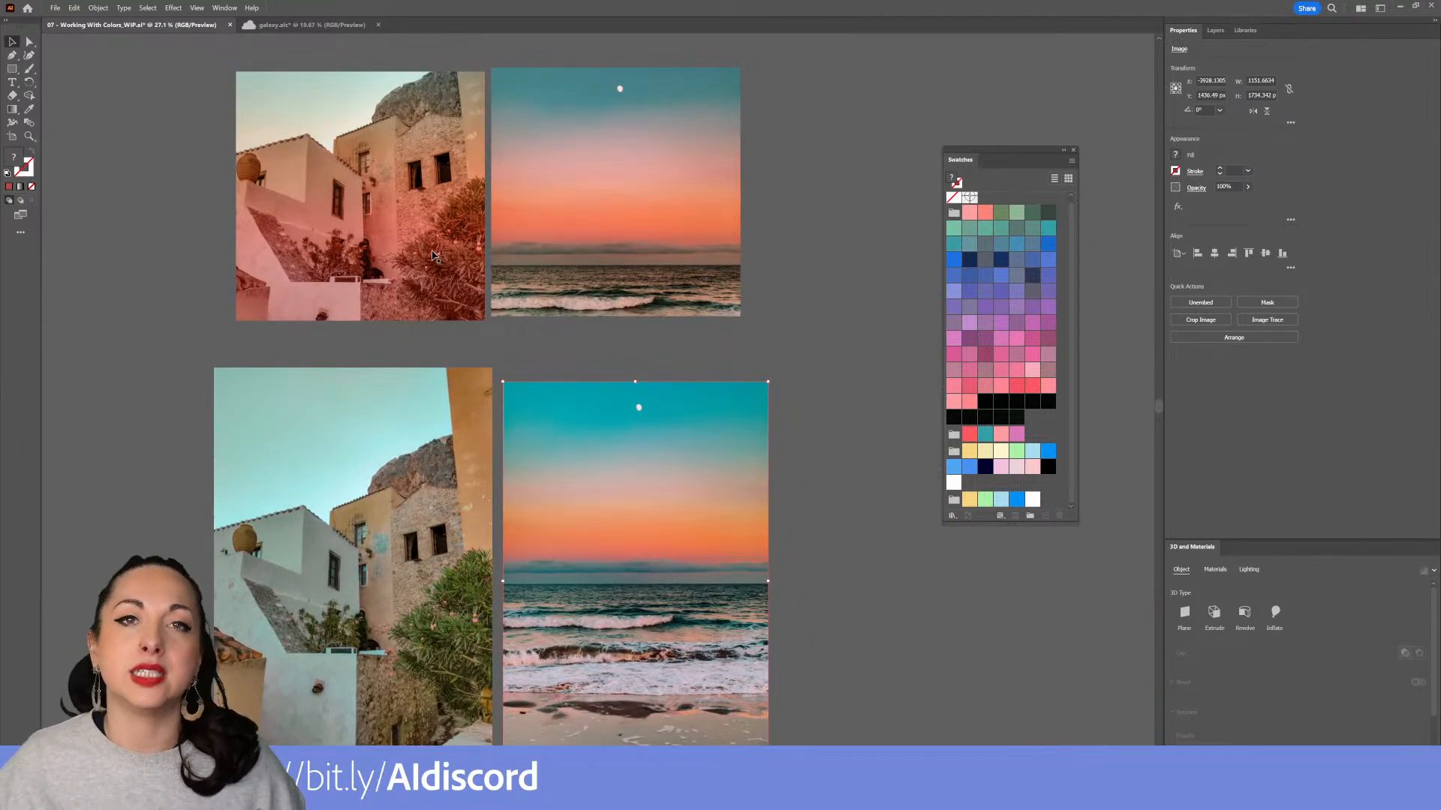
left_click_drag(582, 248, 665, 319)
scroll(667, 333, "up", 4)
left_click_drag(693, 368, 724, 507)
left_click_drag(452, 272, 452, 266)
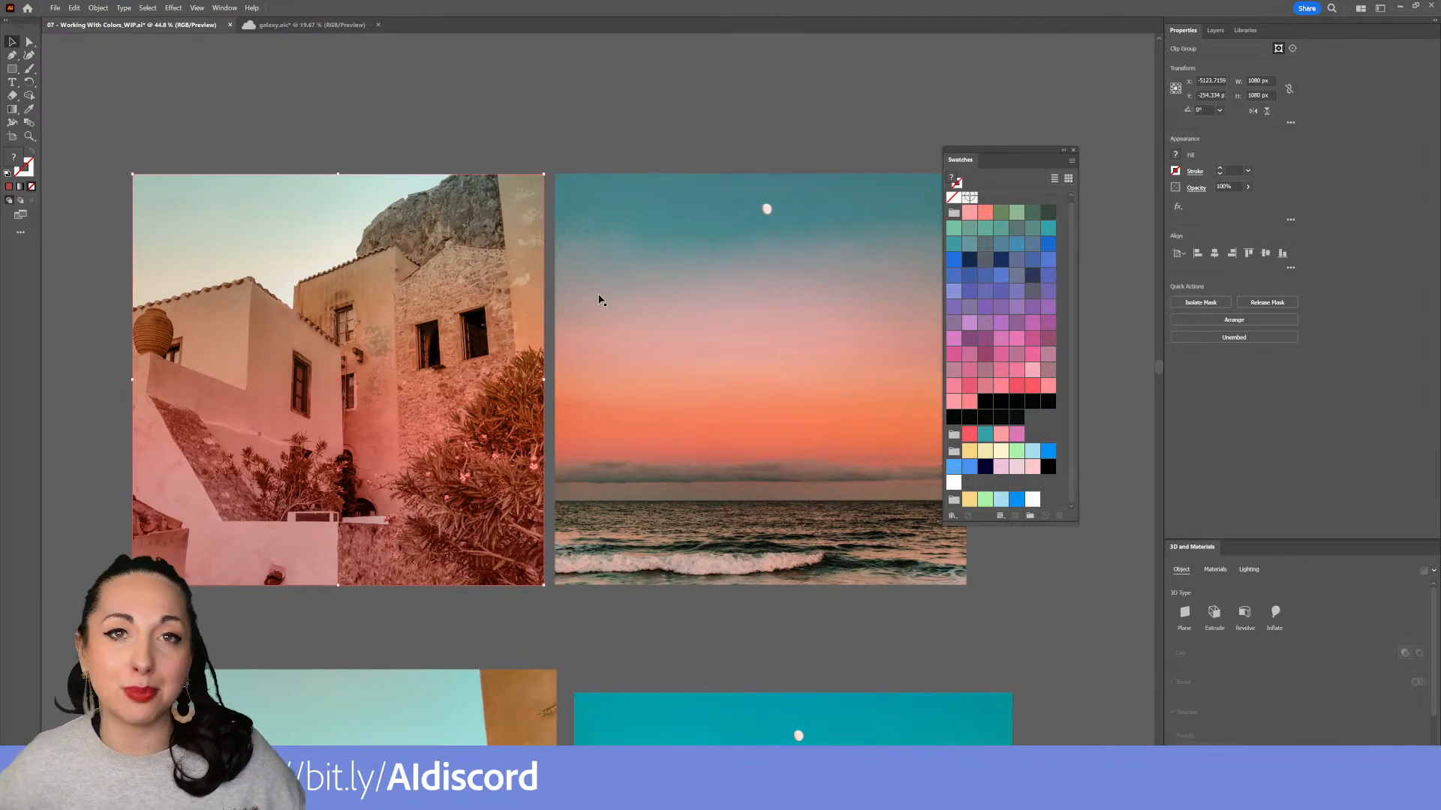
left_click(102, 9)
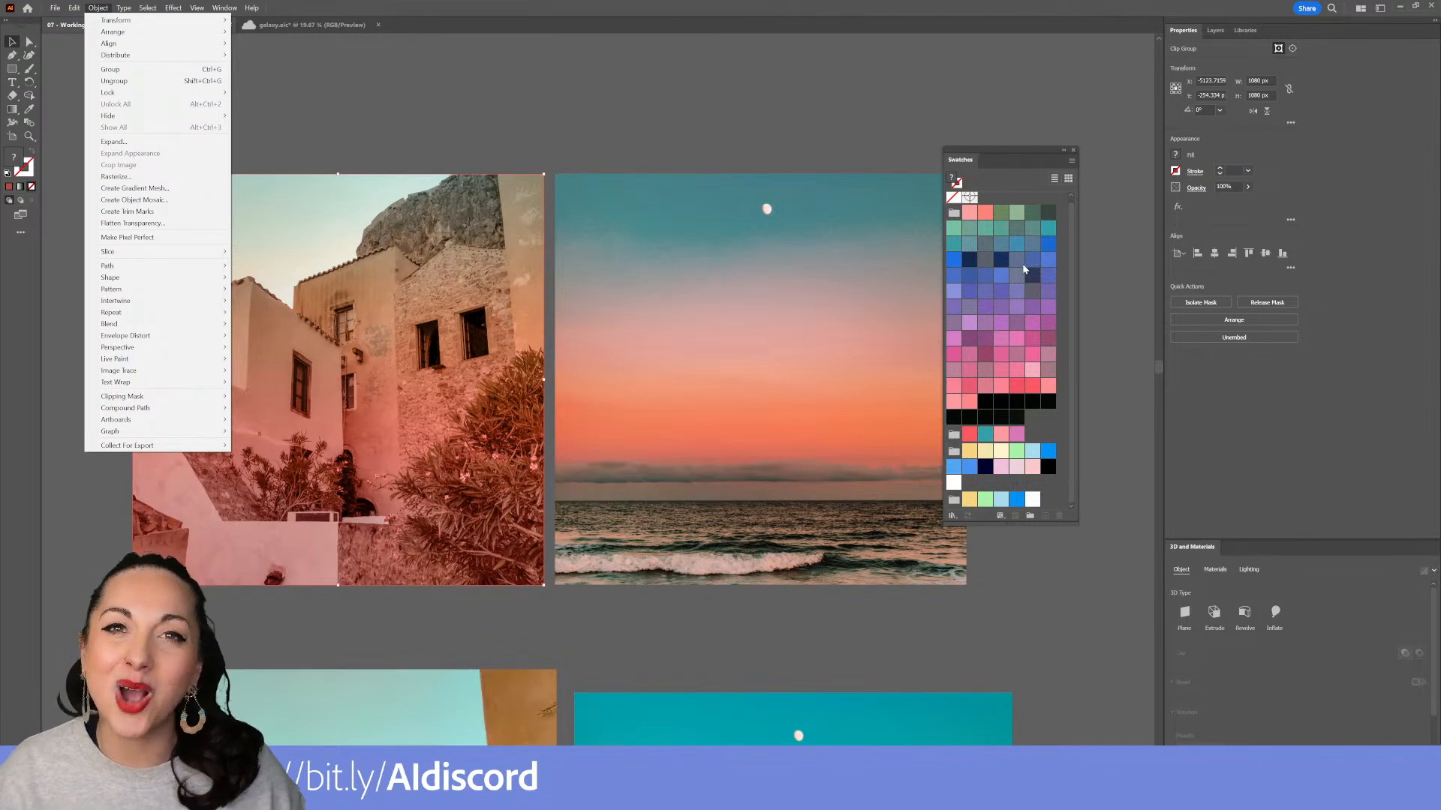
left_click(429, 87)
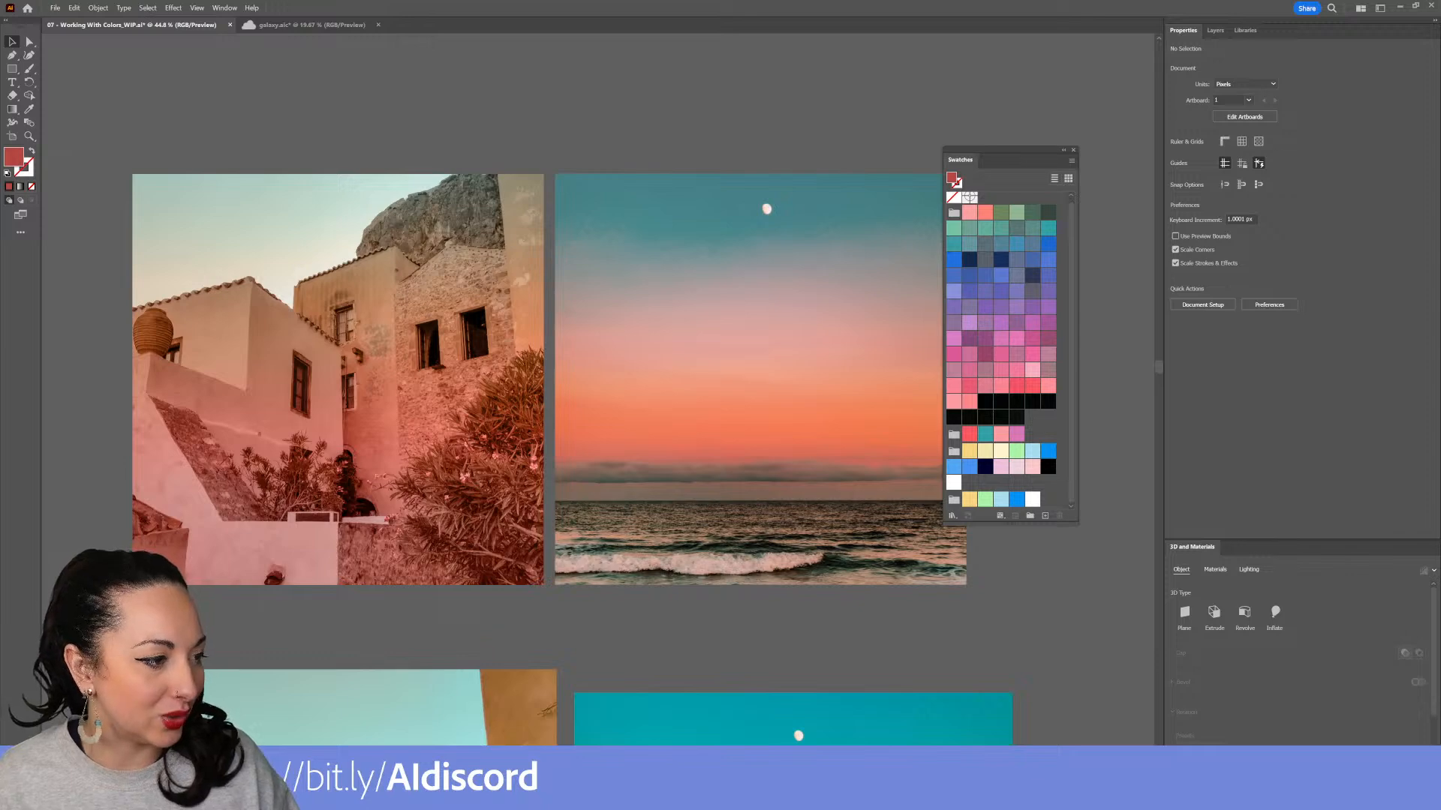